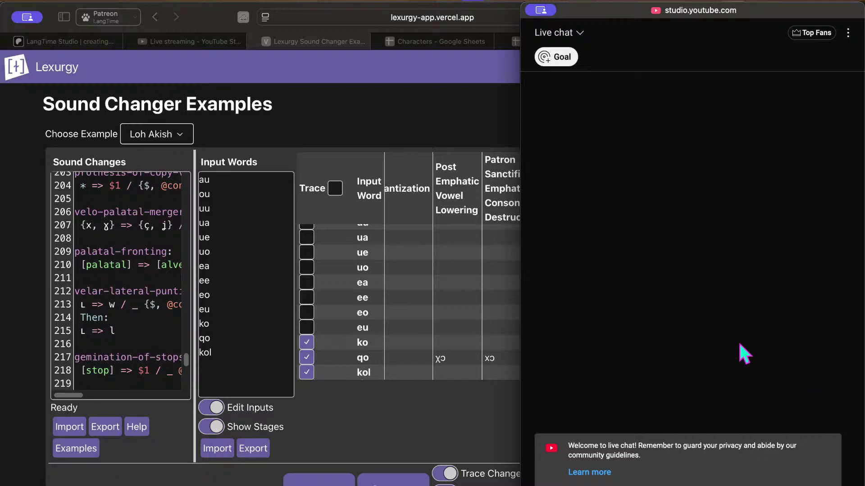
Switch to the Loh Akish Regular font window in FontLab to view its glyph overview.
key(ctrl+Up)
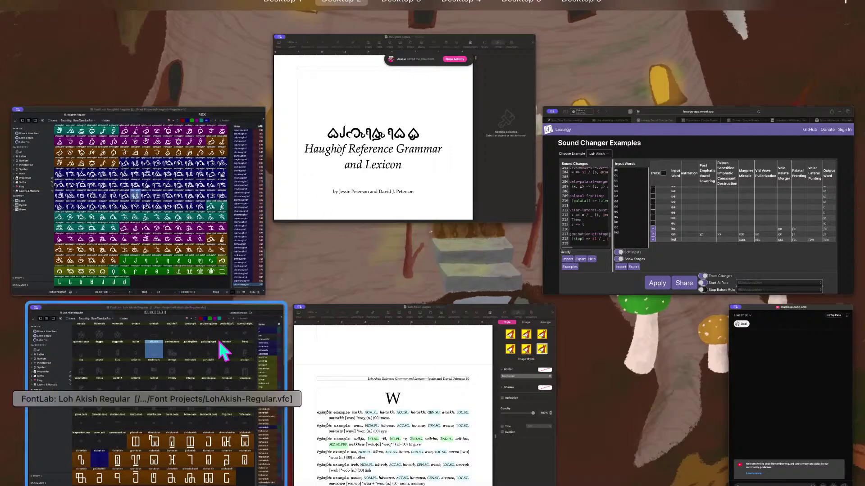
click(212, 381)
click(333, 315)
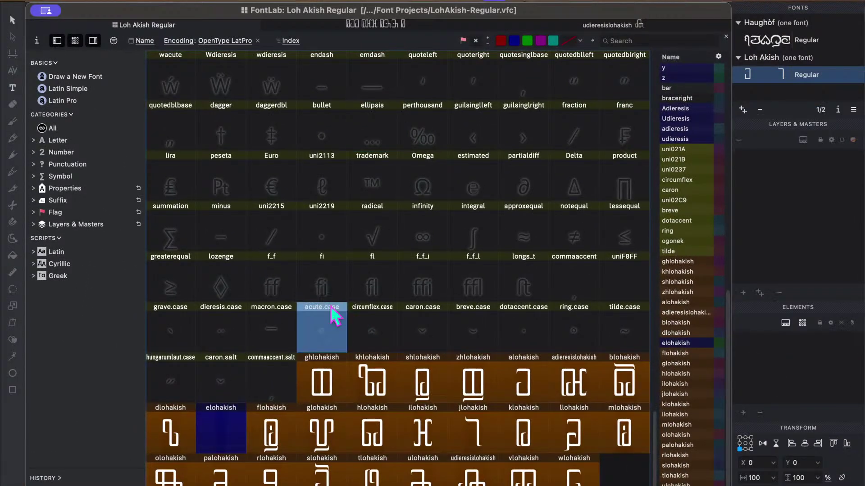
click(344, 232)
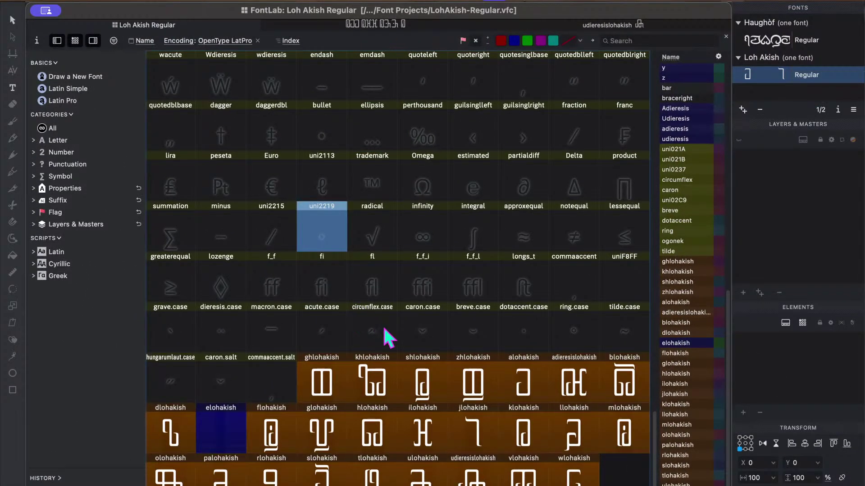
click(425, 251)
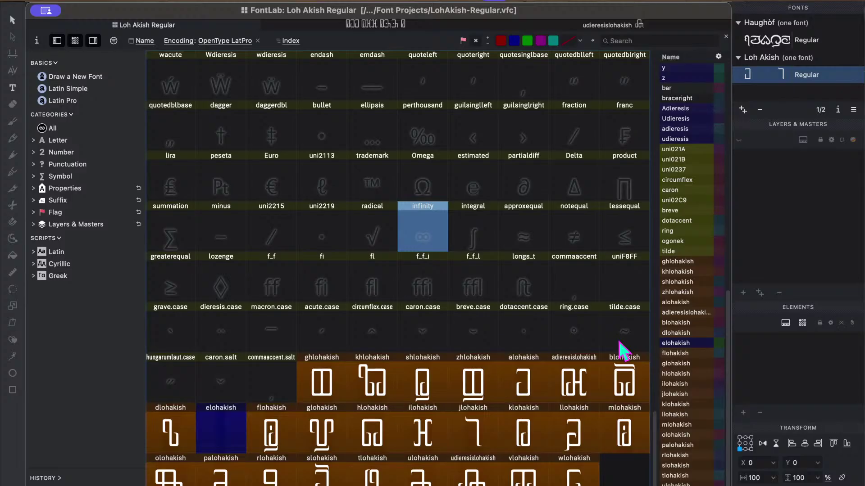
Open the ulohakish glyph from the Loh Akish font and preview its filled shape.
key(ctrl+Up)
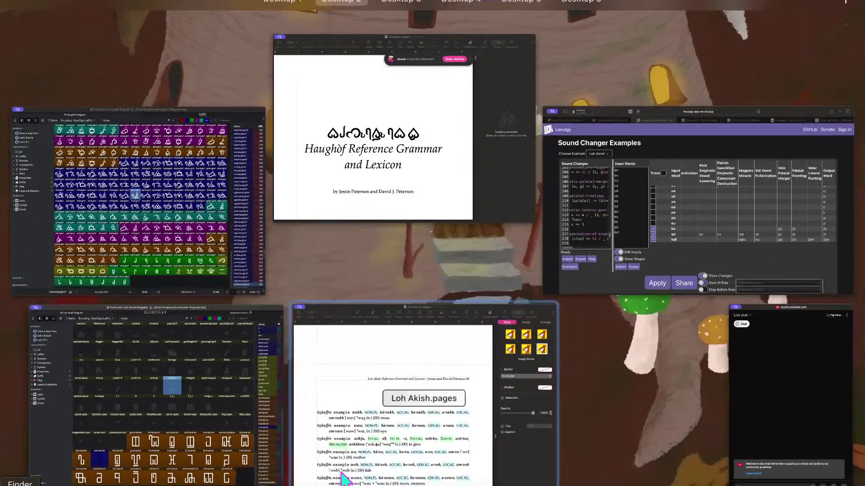
click(92, 450)
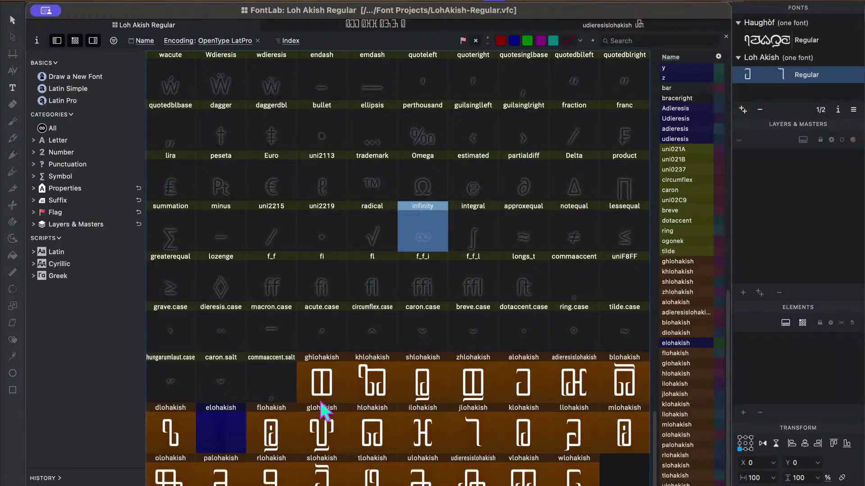
double_click(423, 471)
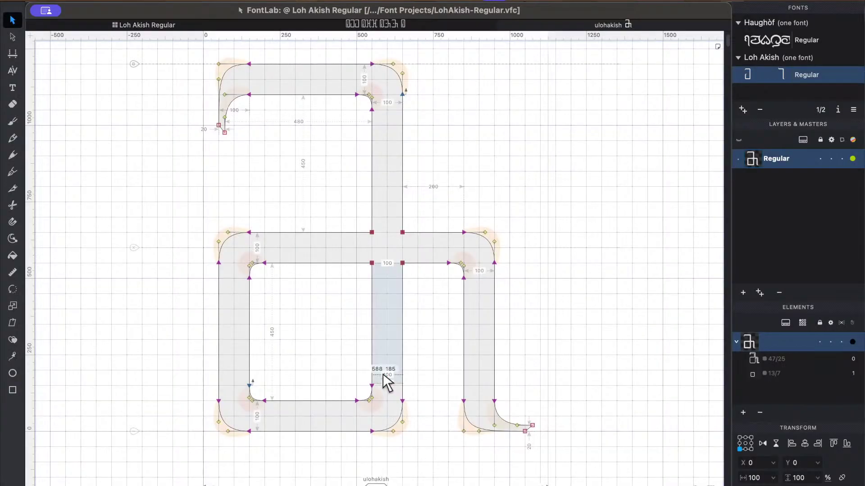
key(space)
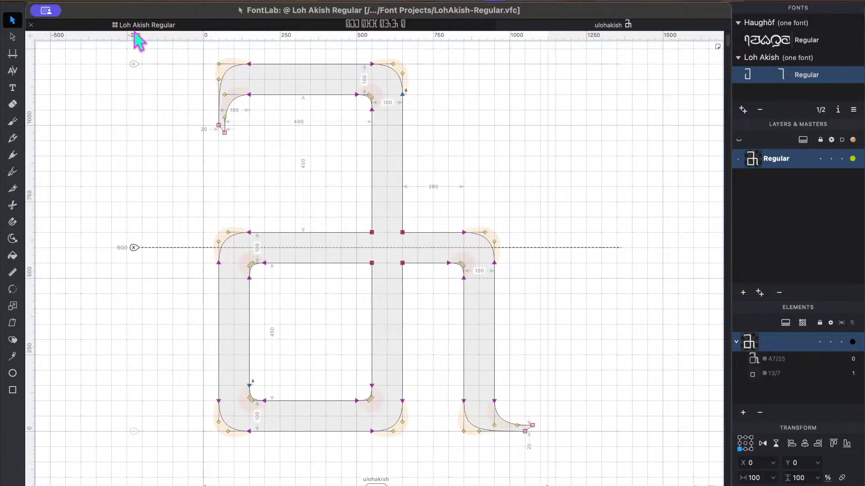
Open the olohakish glyph from the font overview, preview its filled shape and return to the outline view.
click(136, 27)
click(167, 479)
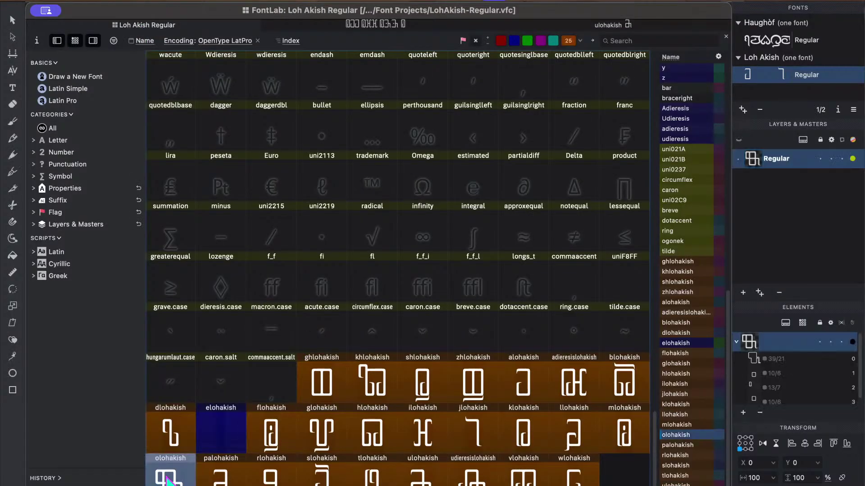
double_click(167, 480)
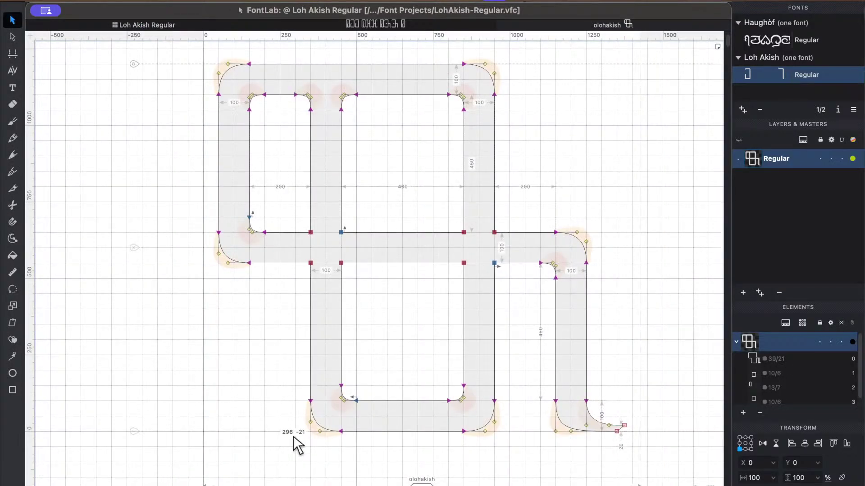
key(space)
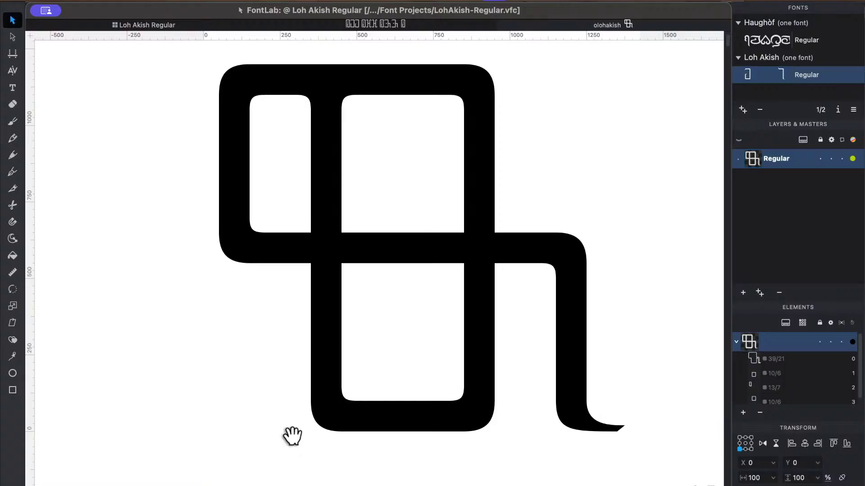
key(space)
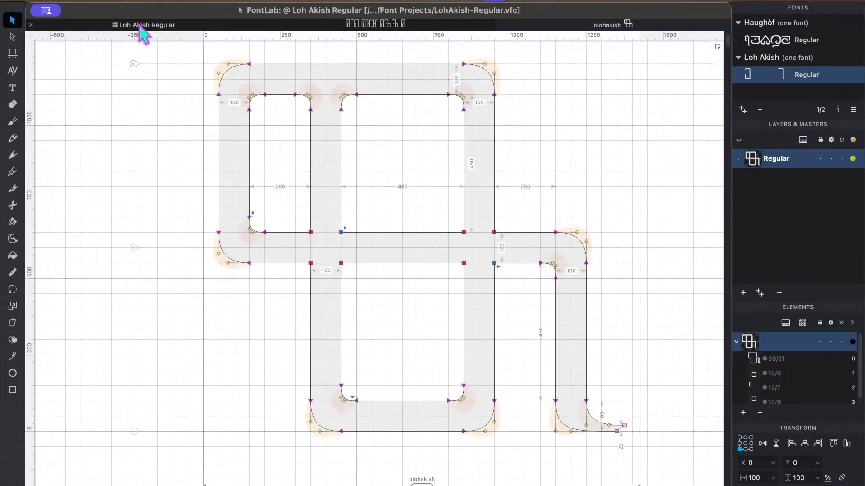
Open the palohakish glyph from the font overview, preview its filled shape and go back to the overview.
click(137, 25)
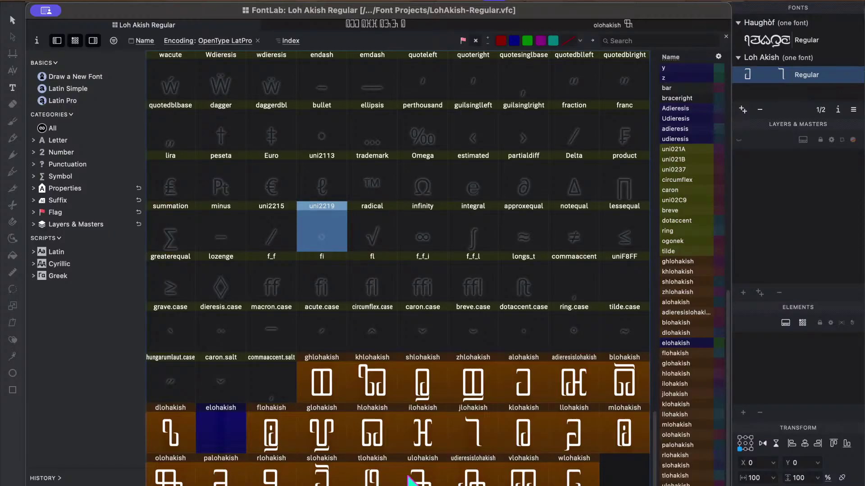
double_click(219, 477)
key(space)
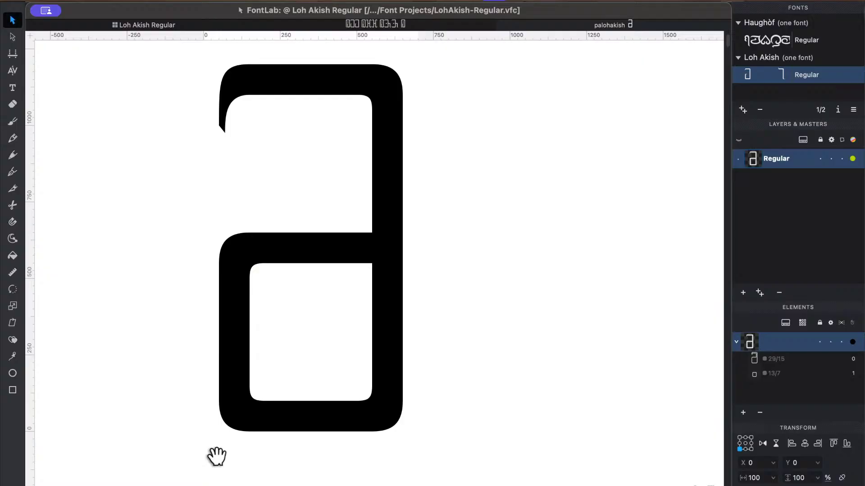
click(136, 25)
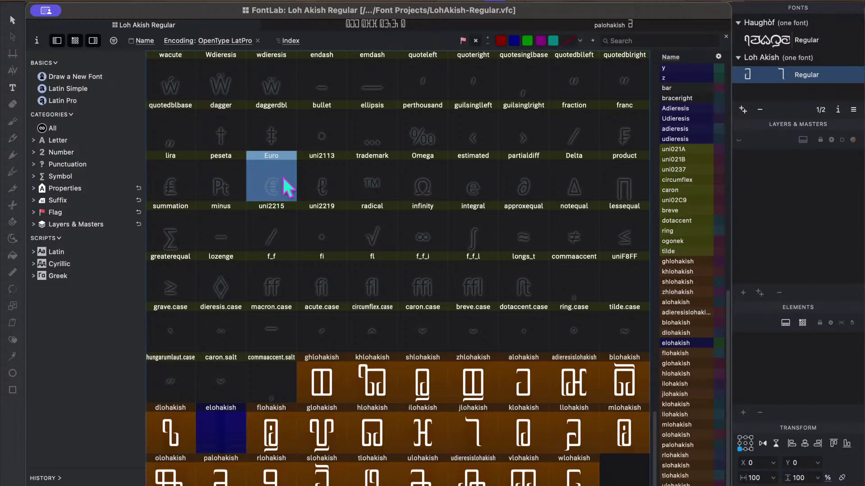
click(438, 282)
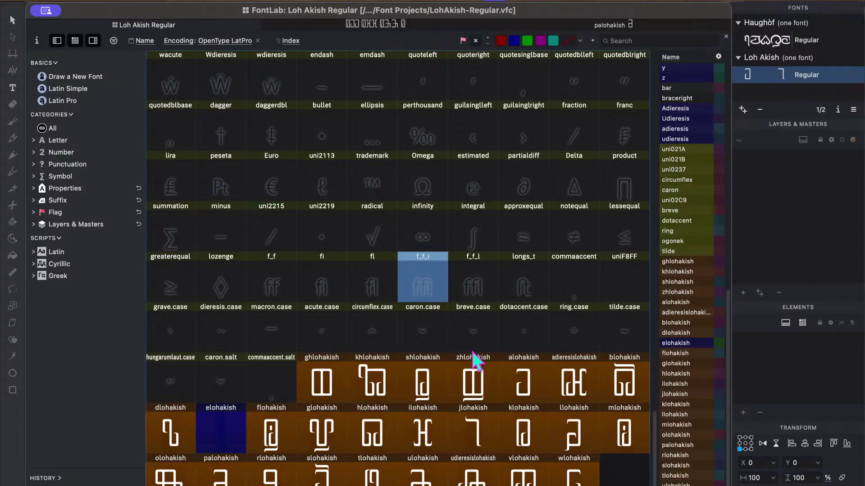
click(524, 297)
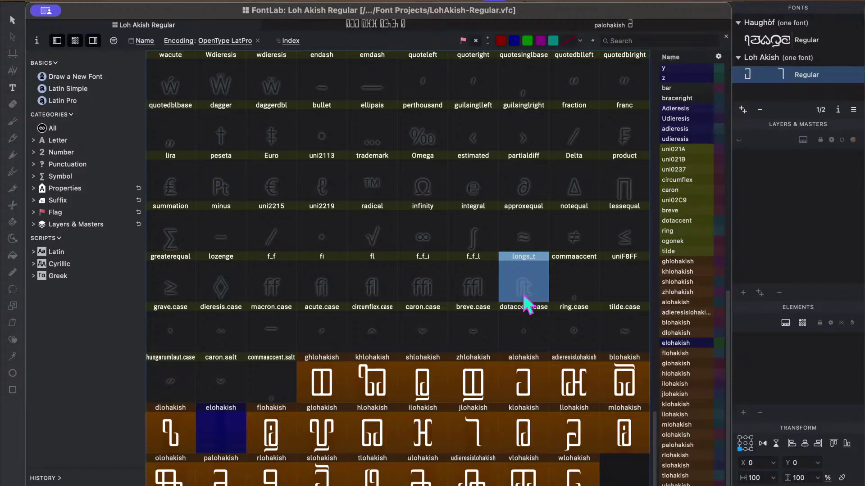
click(426, 315)
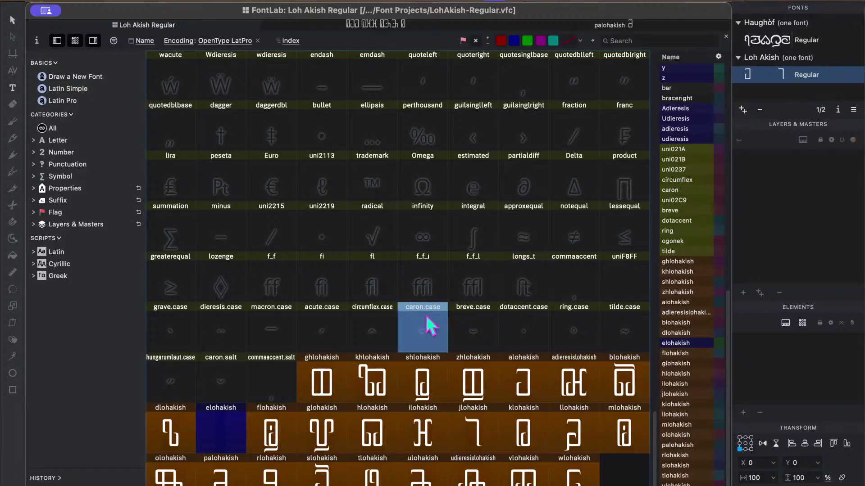
Open the adieresislohakish glyph and preview its filled shape.
double_click(575, 392)
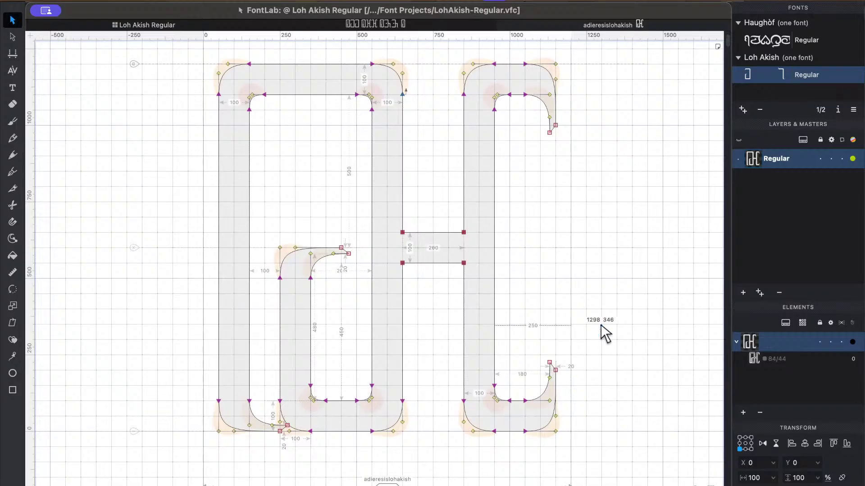
key(space)
key(space)
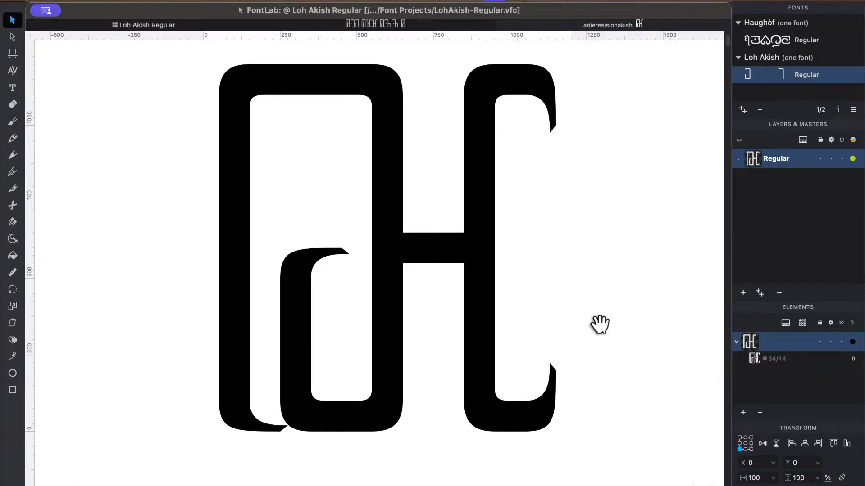
Return to the Loh Akish glyph overview and select the klohakish glyph.
click(150, 26)
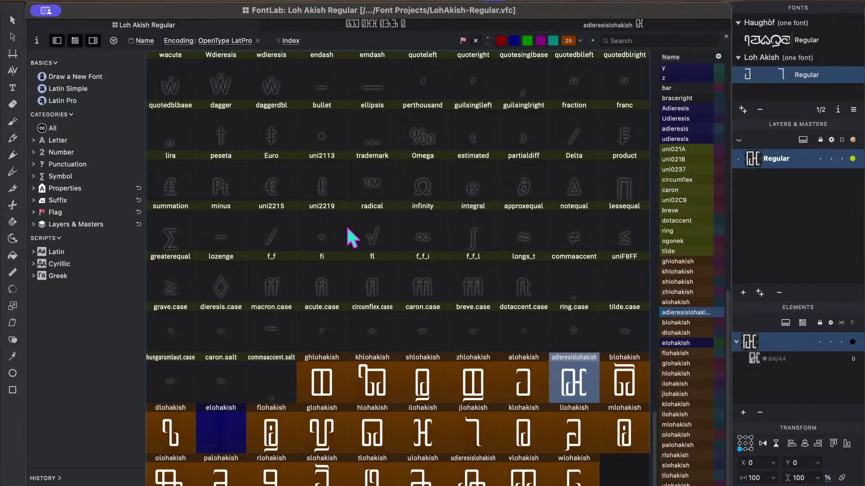
click(368, 224)
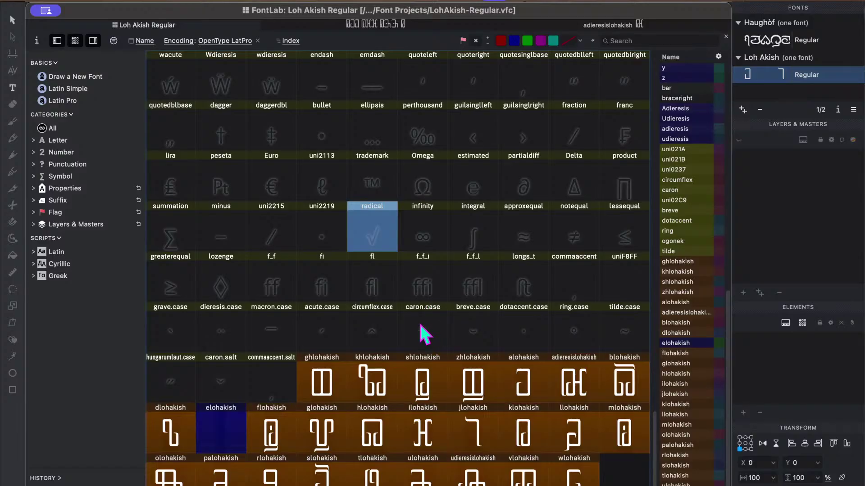
click(525, 444)
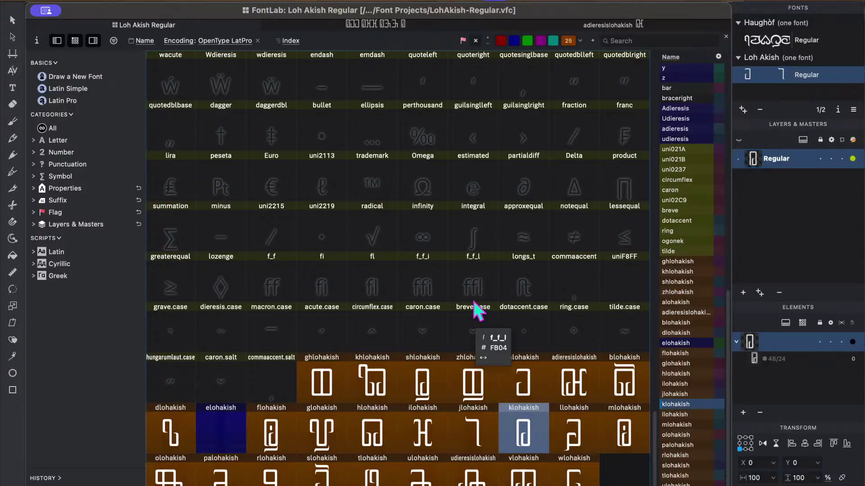
Switch to the Haughòf Regular font window and examine the qwhaughof and qhaughof glyphs in its overview.
key(ctrl+Up)
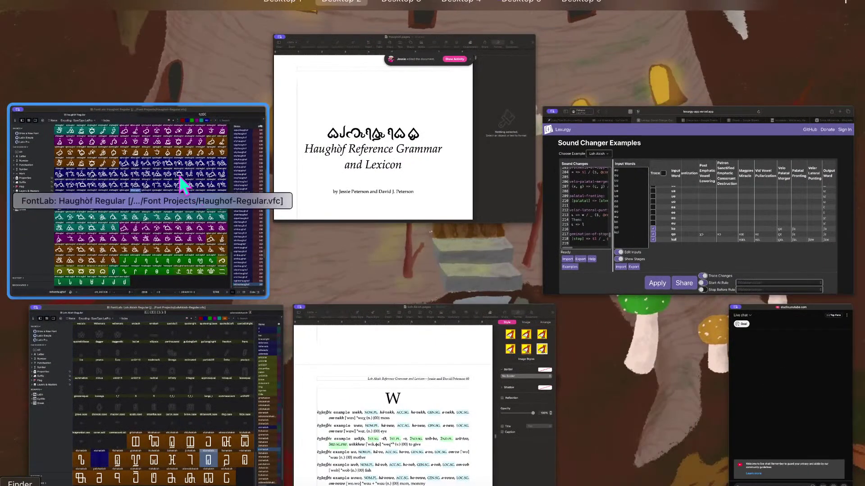
click(283, 283)
scroll(394, 284, up, 1)
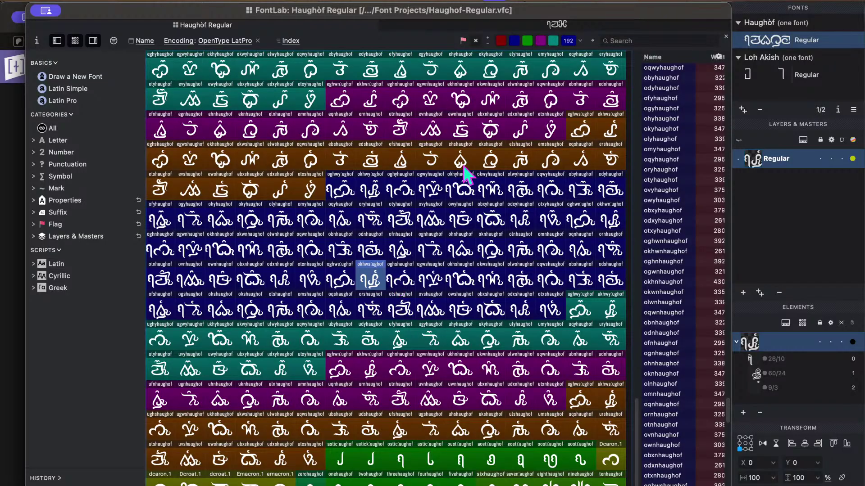
scroll(487, 162, down, 10)
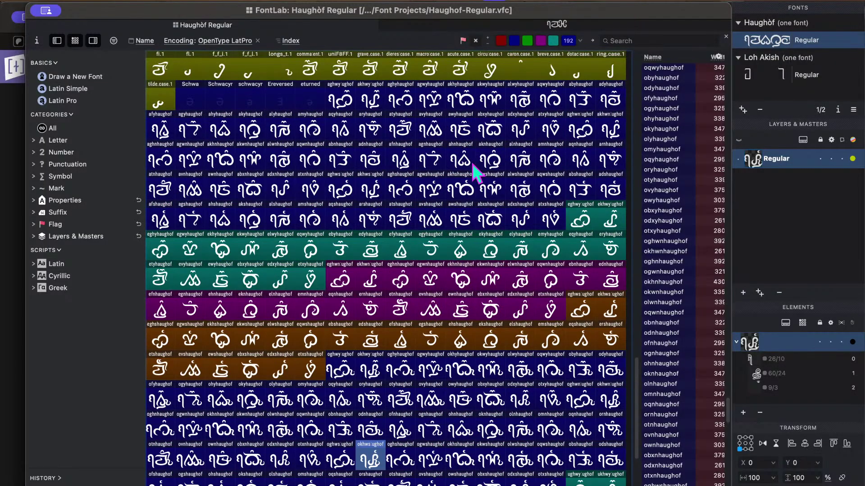
scroll(475, 171, up, 11)
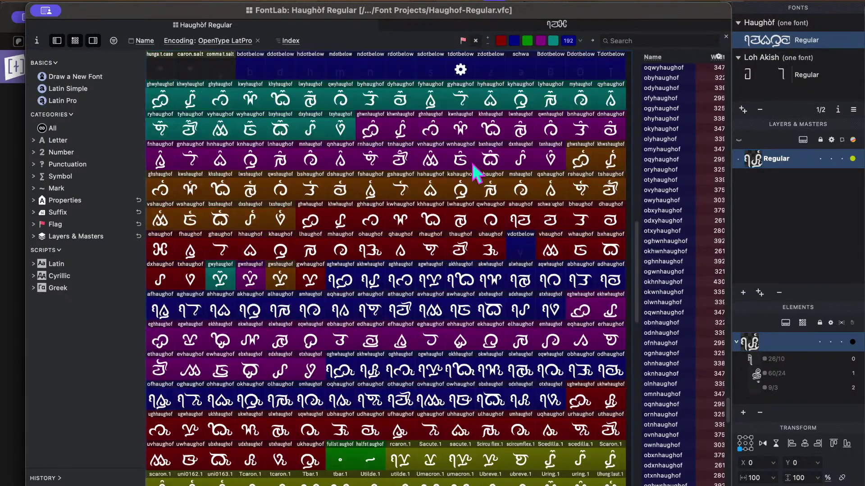
click(490, 221)
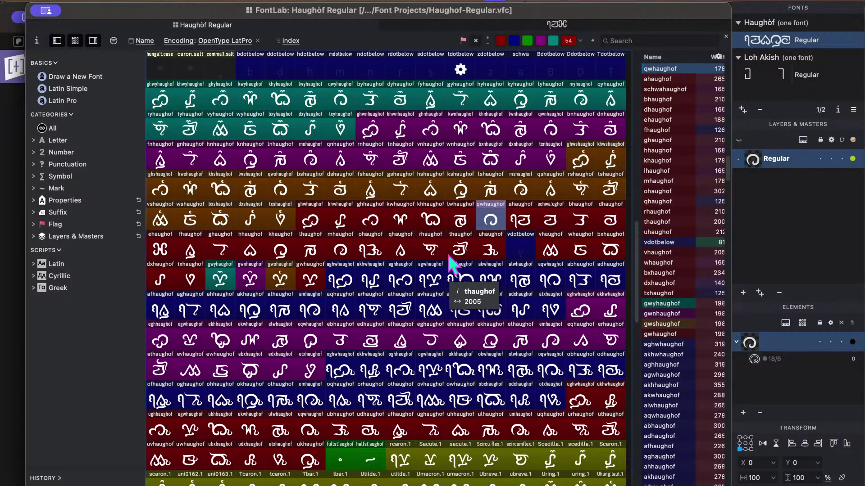
click(400, 253)
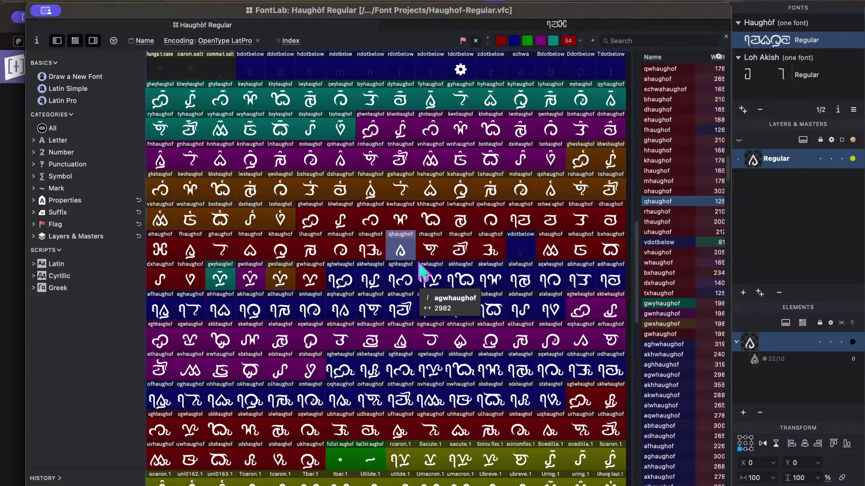
Switch back to the Loh Akish Regular font window and select the adieresislohakish glyph.
mouse_move(44, 450)
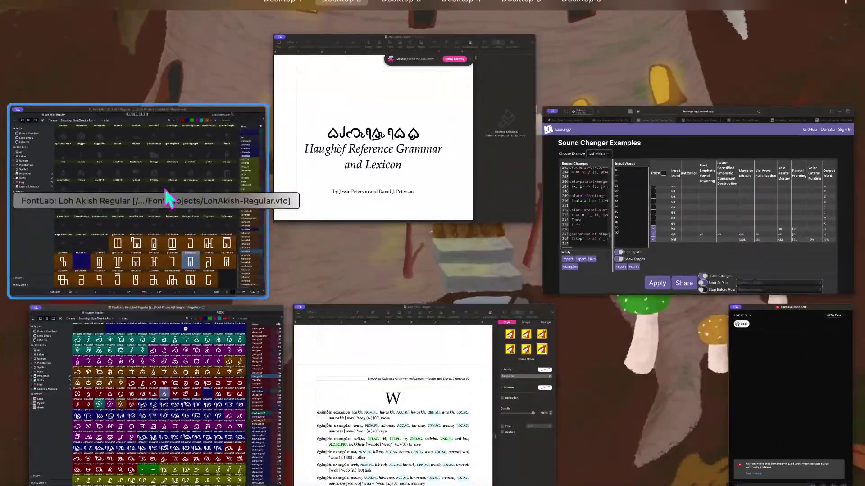
click(170, 195)
click(370, 244)
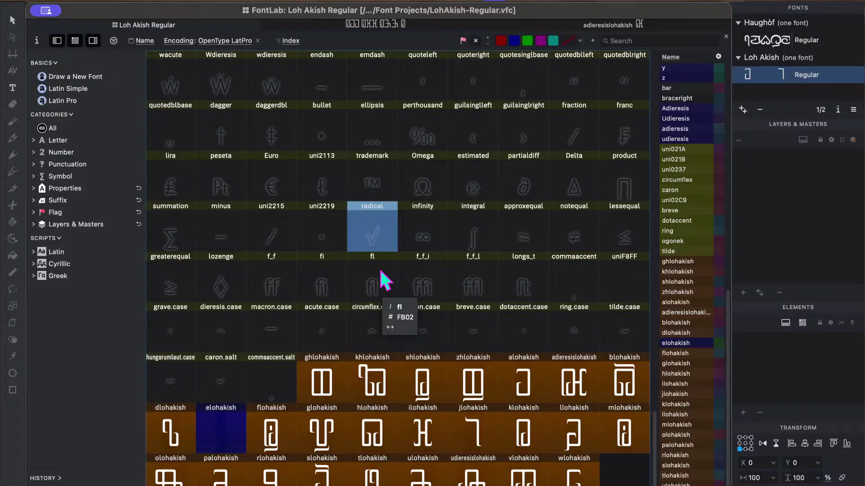
click(504, 292)
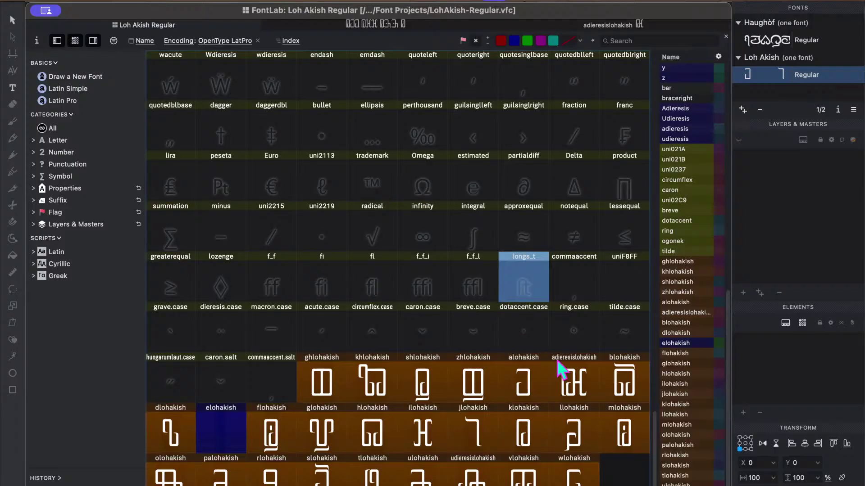
click(571, 395)
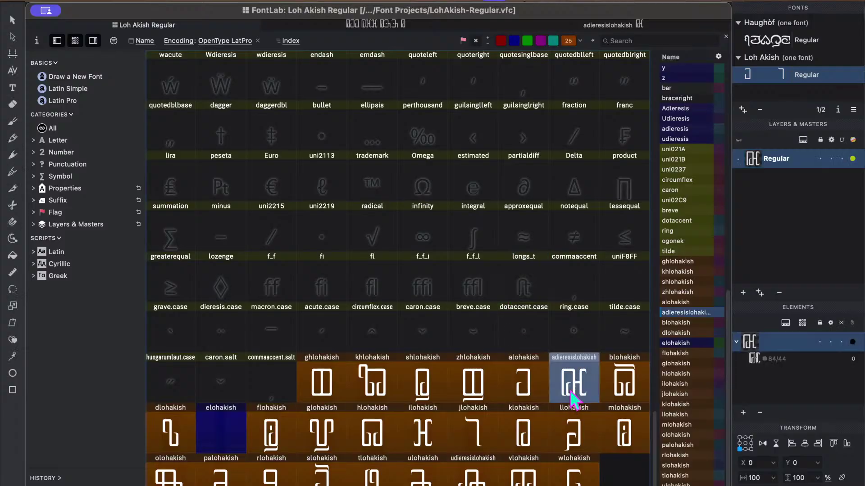
Show the adieresislohakish glyph in its editing window again, preview it filled and return to the outline view.
click(568, 26)
key(space)
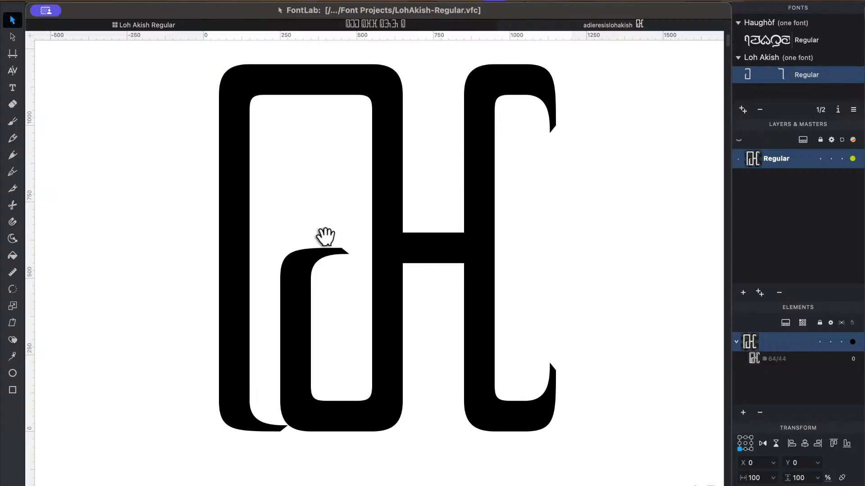
key(space)
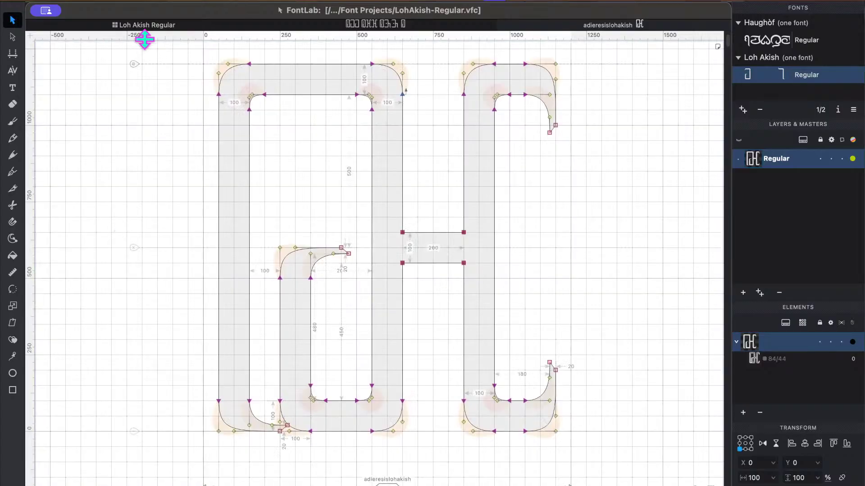
Return to the Loh Akish Regular glyph overview and select the f_f_i glyph.
click(140, 26)
click(304, 198)
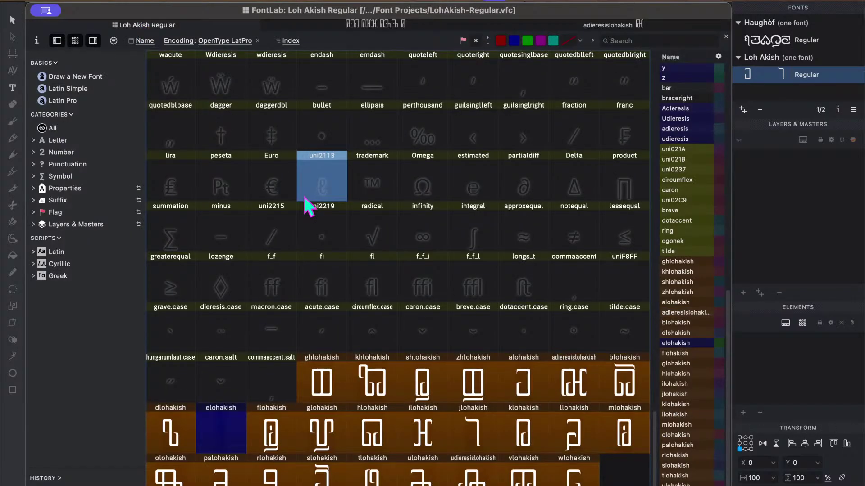
click(425, 293)
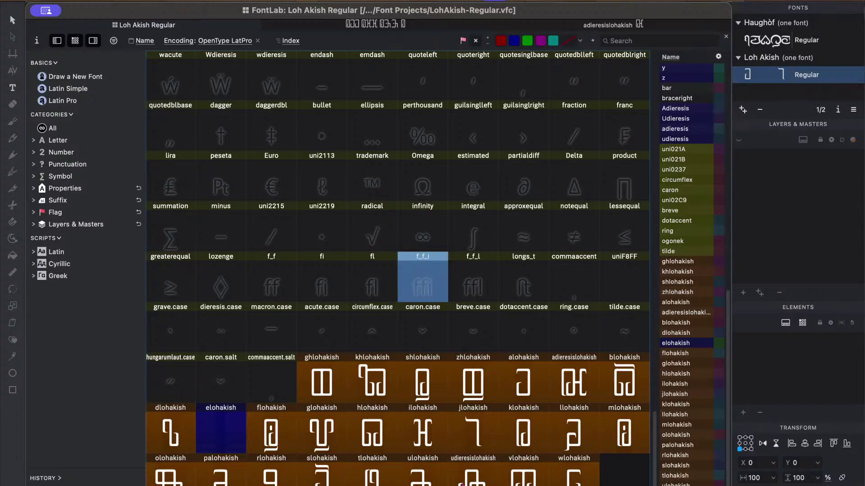
key(ctrl+Up)
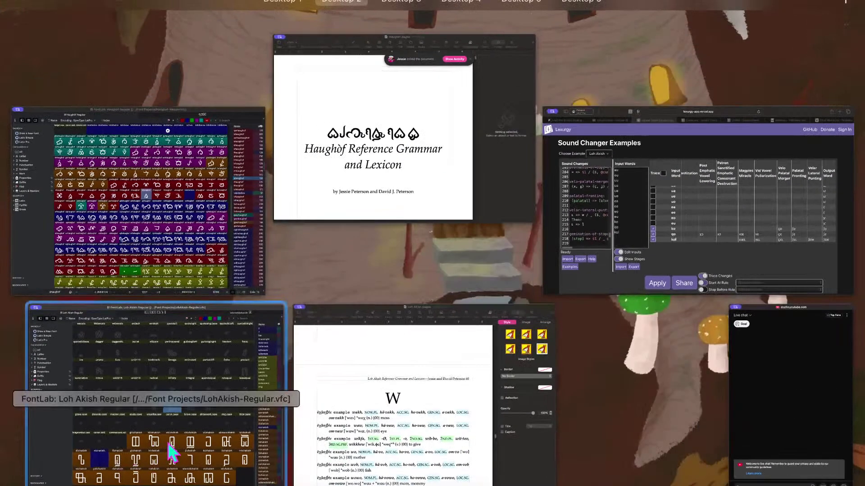
click(205, 446)
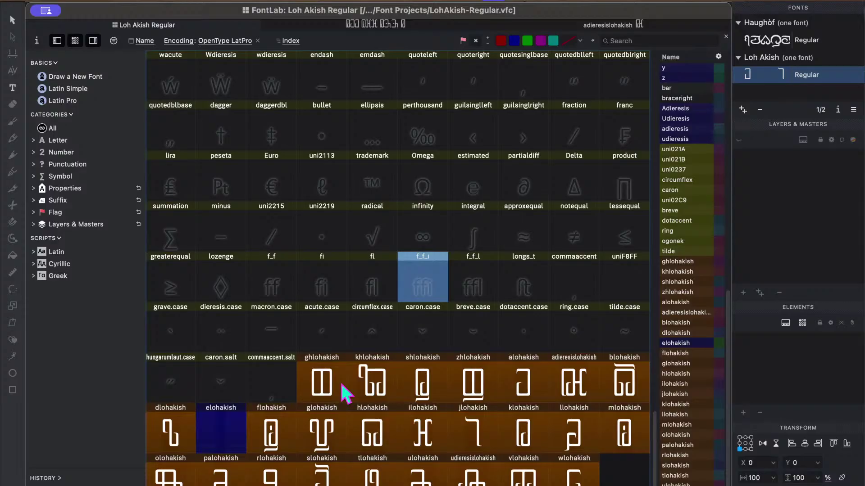
key(F11)
key(F11)
click(506, 237)
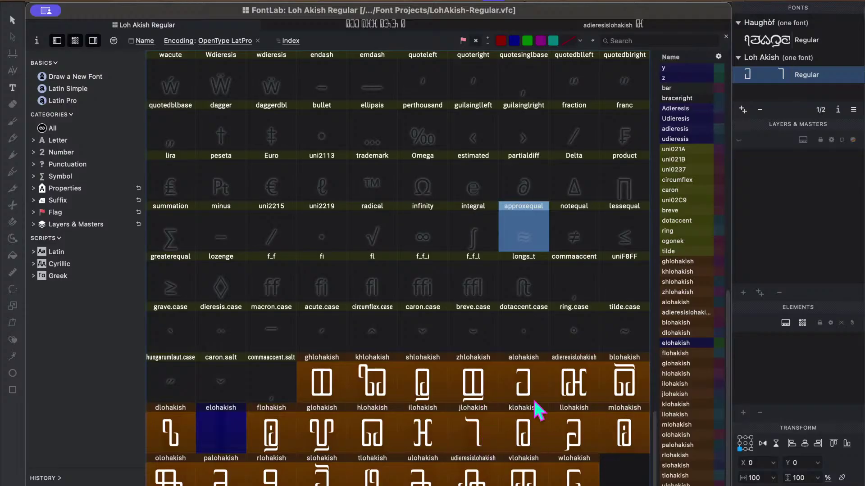
Show the udieresislohakish glyph in its editing window, toggle its filled preview and return to the glyph overview.
double_click(471, 475)
key(space)
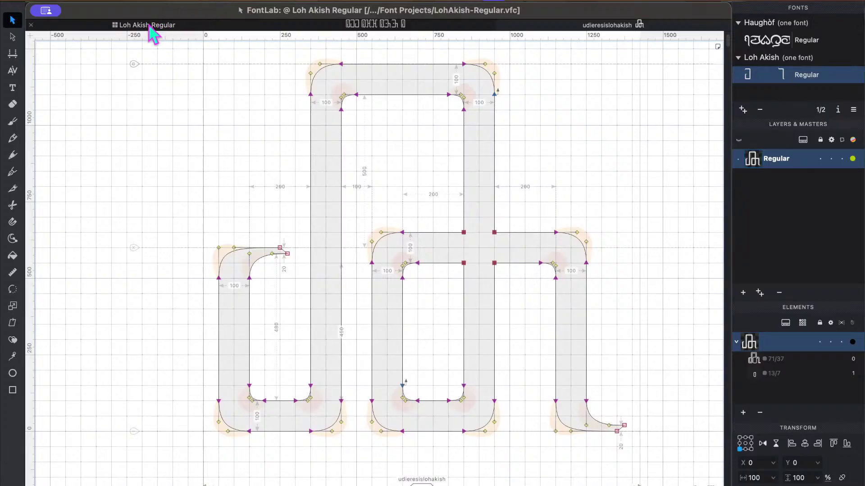
click(145, 25)
click(314, 197)
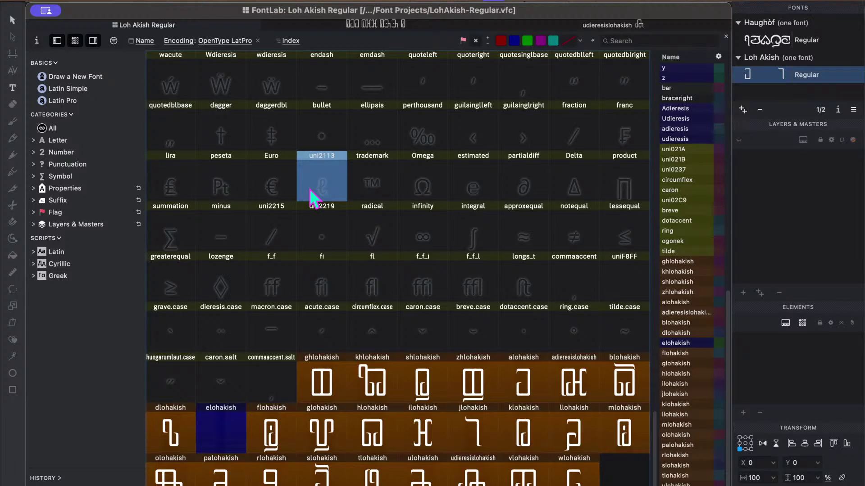
key(ctrl+Up)
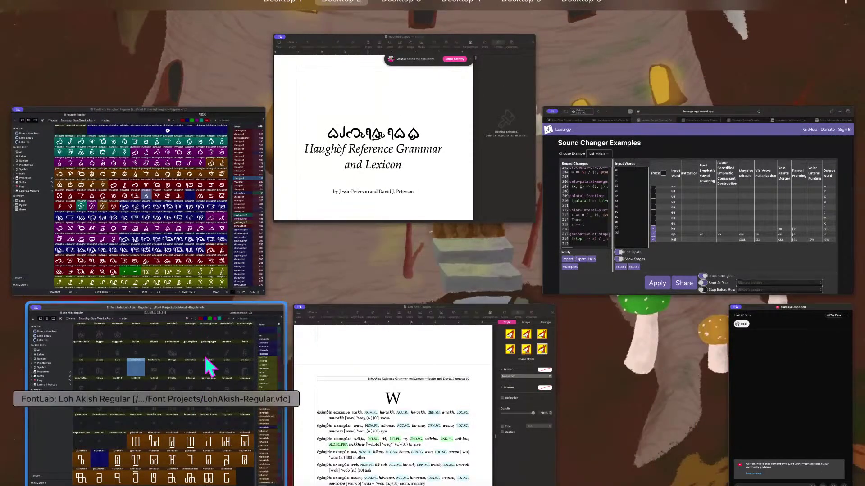
click(204, 355)
click(412, 279)
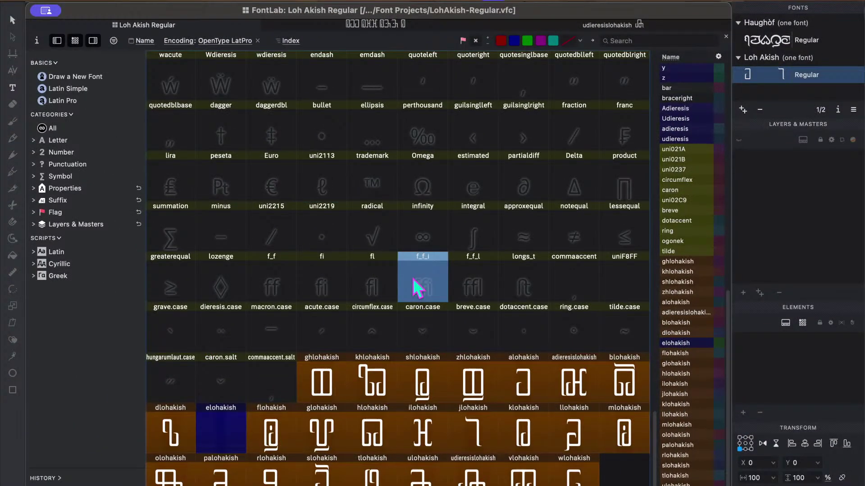
key(ctrl+Up)
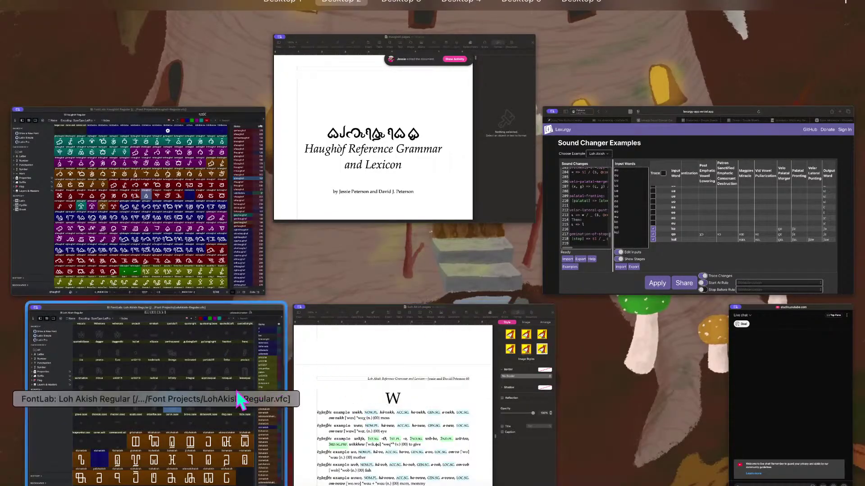
click(238, 395)
Switch to the OBS window and check the audio levels of its sources in the mixer.
key(ctrl+Up)
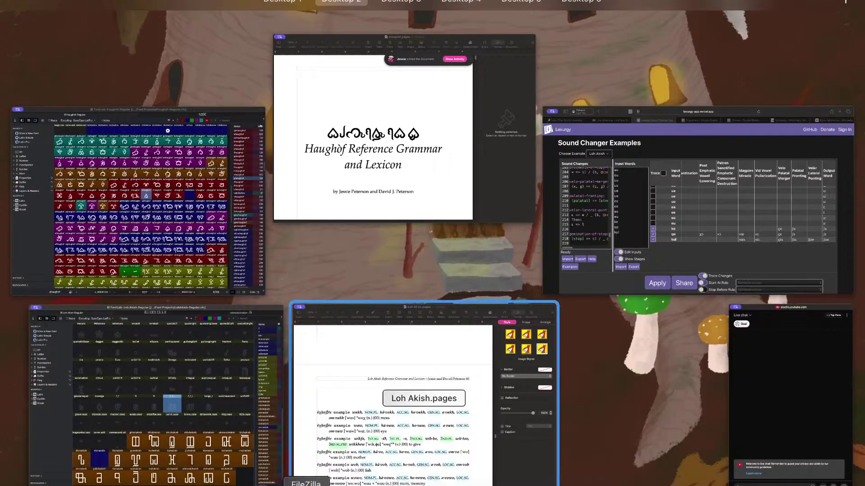
click(788, 472)
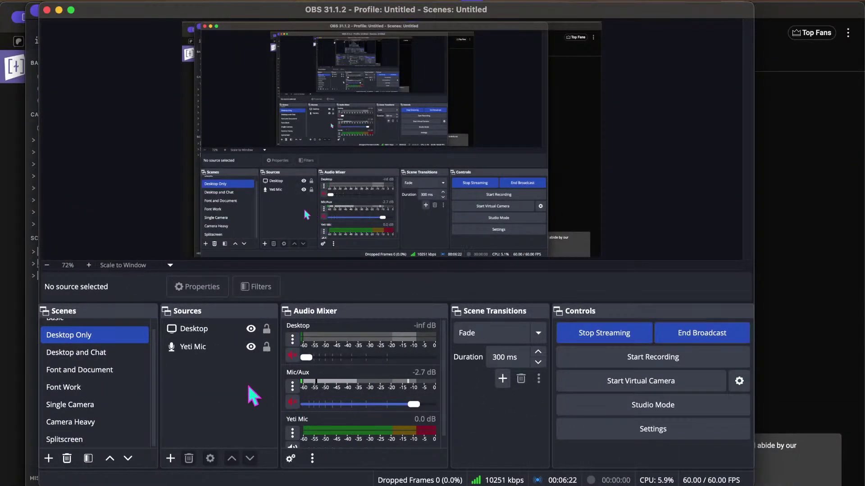
scroll(376, 403, down, 1)
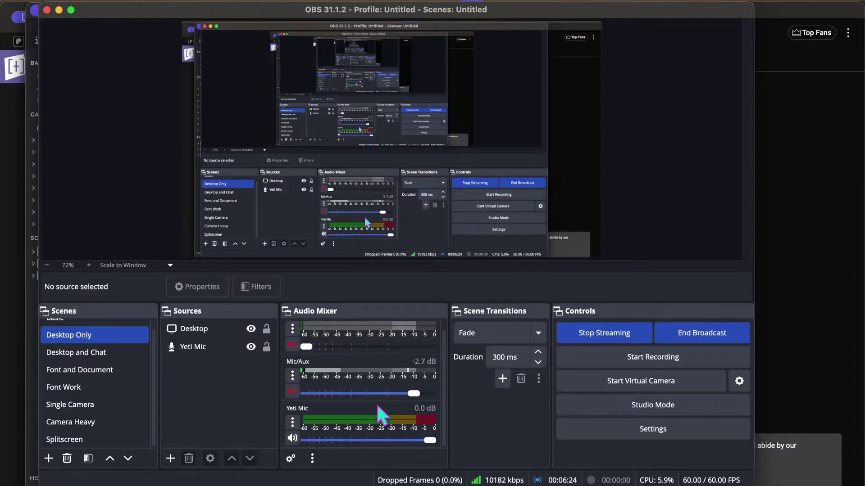
scroll(377, 404, up, 1)
Set the Yeti Mic source's device to MacBook Pro Microphone.
click(198, 349)
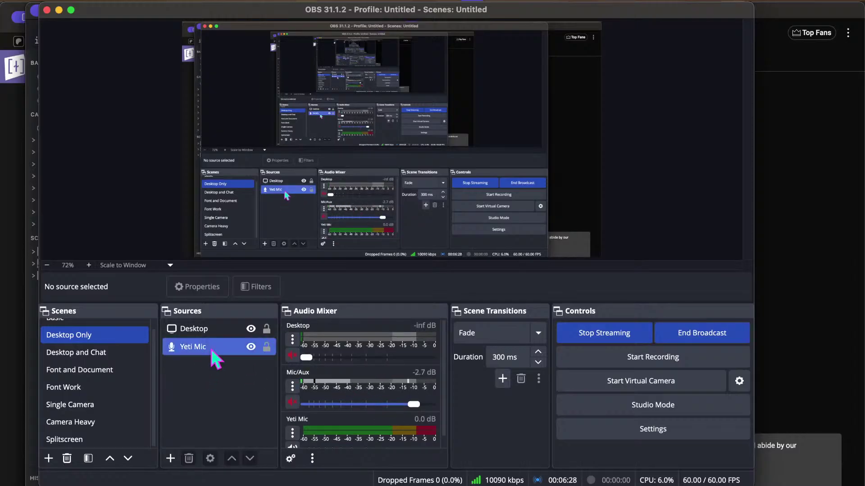
click(212, 352)
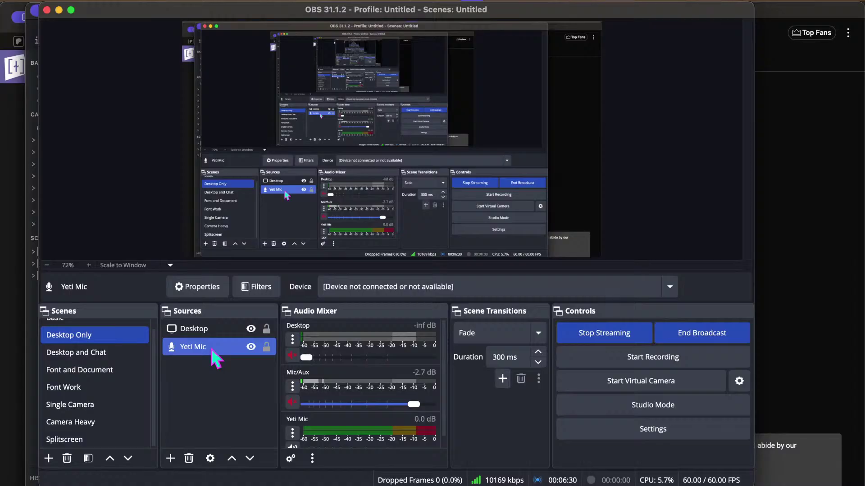
double_click(216, 354)
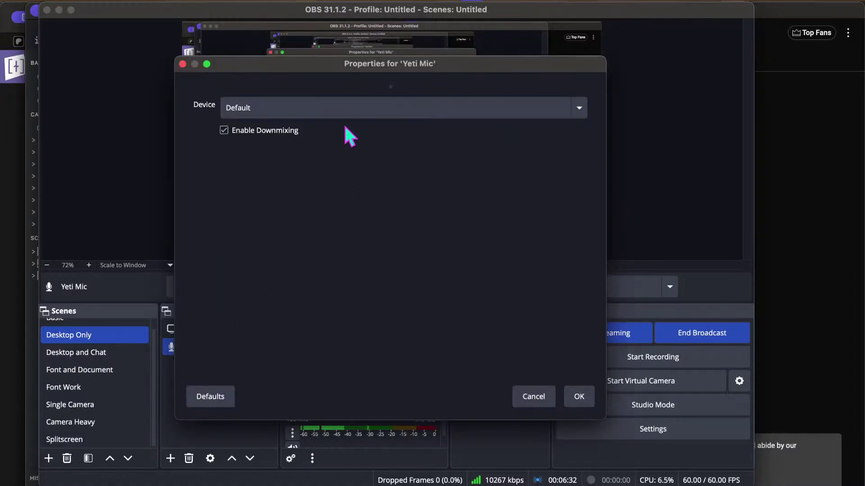
click(333, 106)
click(332, 103)
click(332, 108)
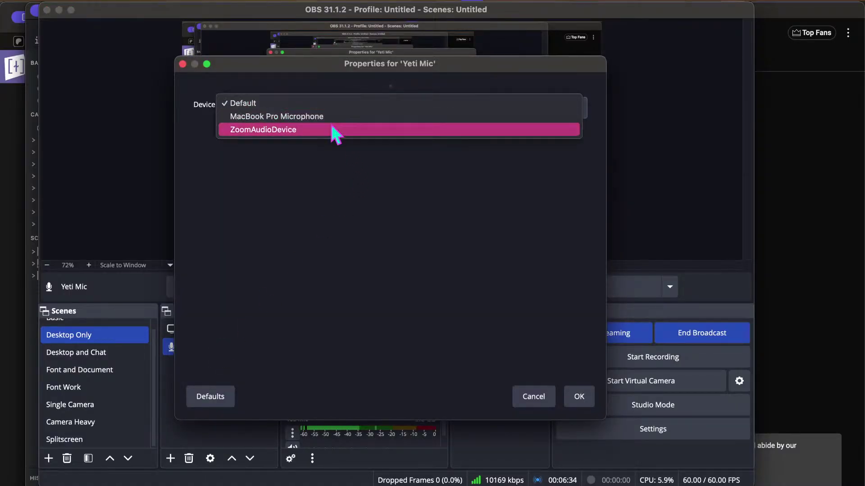
click(332, 130)
click(320, 106)
click(320, 93)
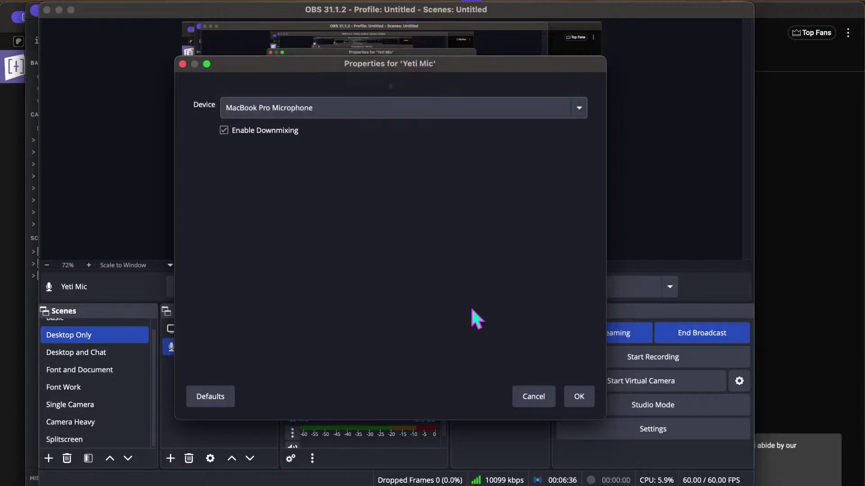
click(578, 396)
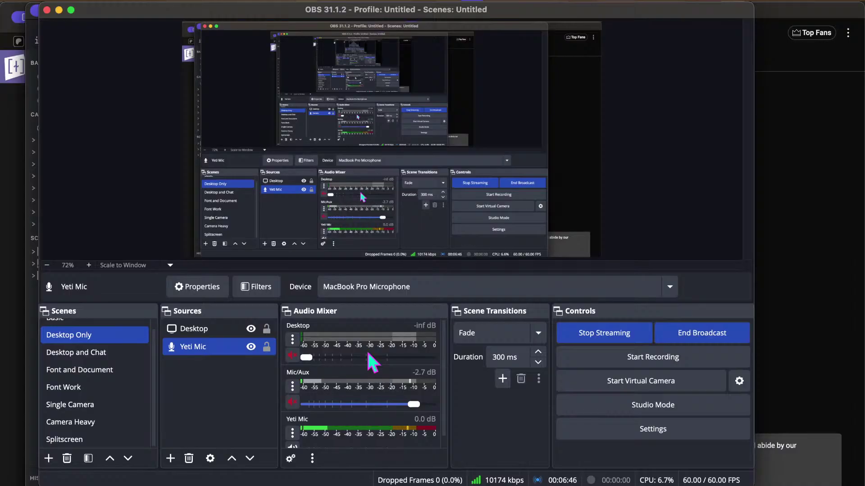
Switch back to FontLab's Loh Akish Regular font window and view the adieresislohakish glyph filled in its editing window.
key(ctrl+Up)
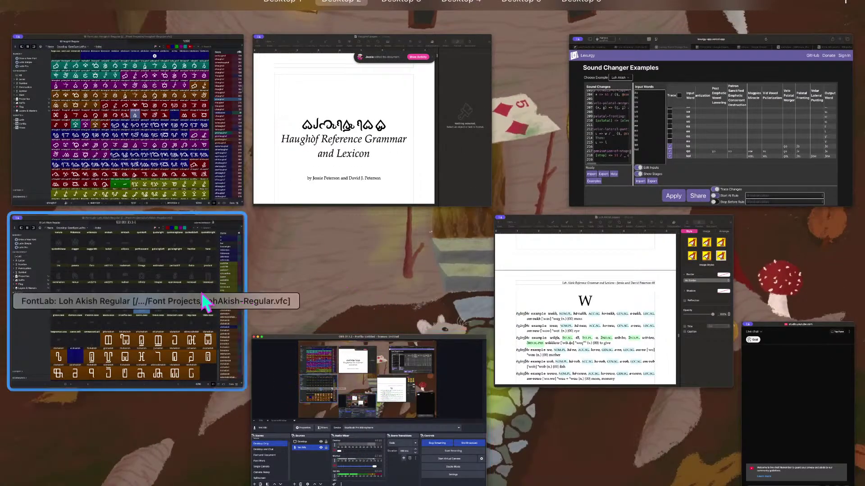
click(212, 320)
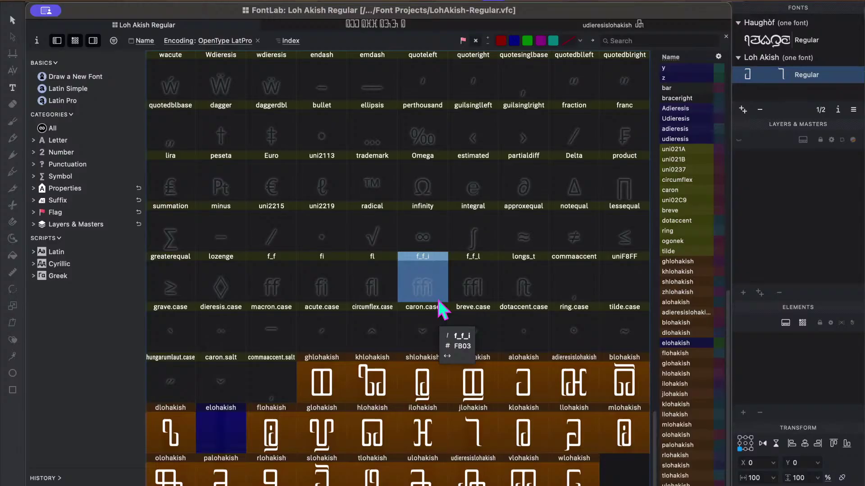
click(517, 207)
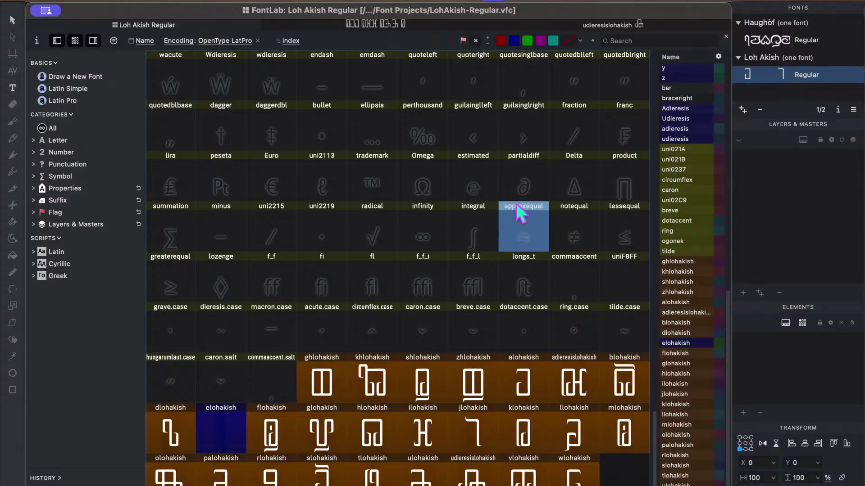
click(491, 334)
double_click(569, 382)
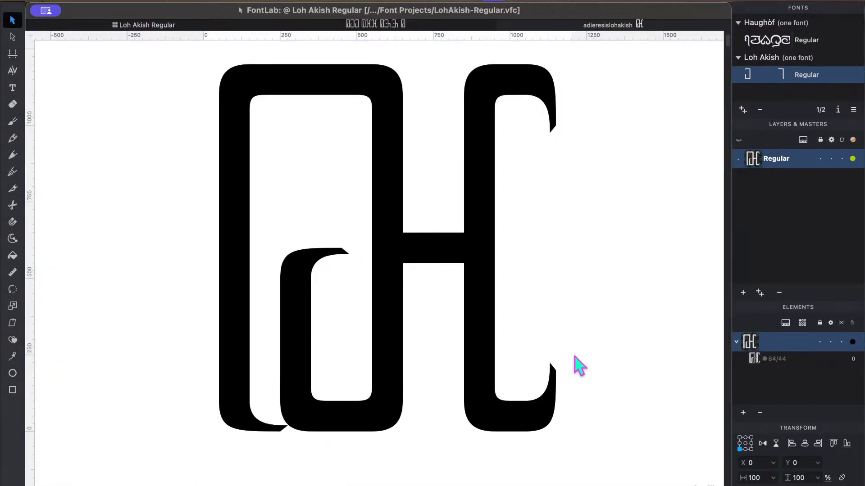
Return to the glyph overview and show the ulohakish glyph in its editing window.
click(158, 25)
click(403, 272)
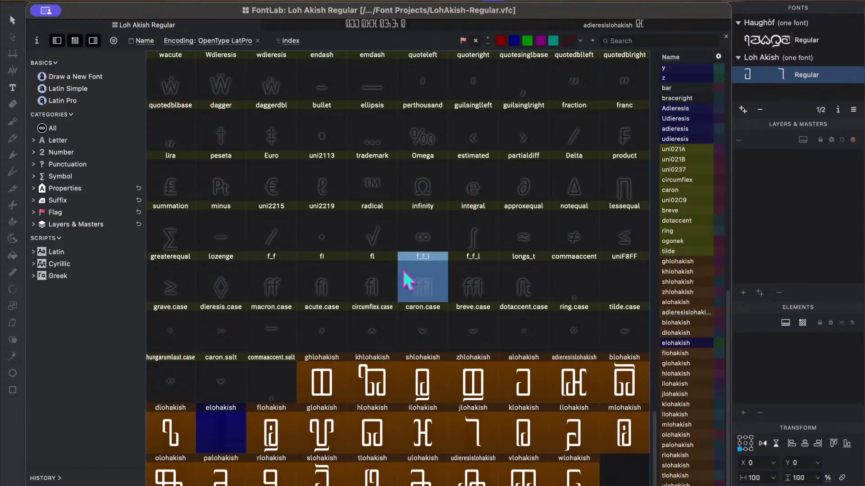
double_click(421, 475)
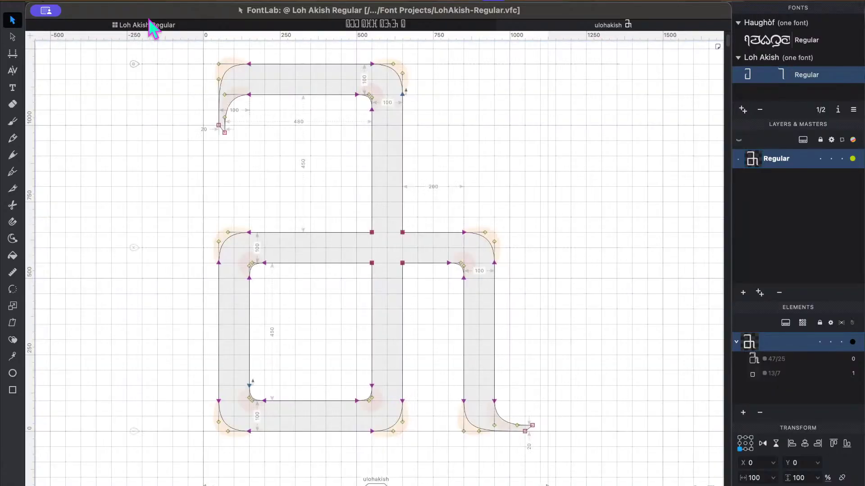
Go back to the overview, show the palohakish glyph in its editing window and preview it filled.
click(148, 26)
double_click(225, 473)
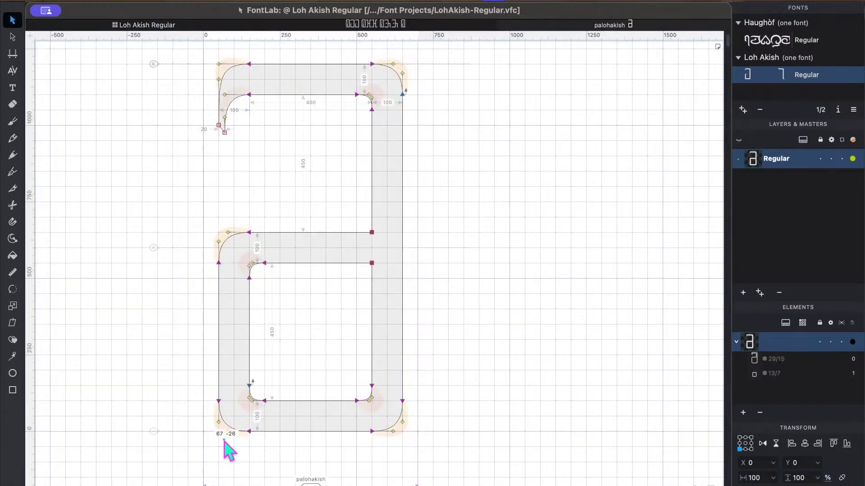
key(space)
Return to the overview, show the udieresislohakish glyph in its editing window again and preview it filled.
click(138, 26)
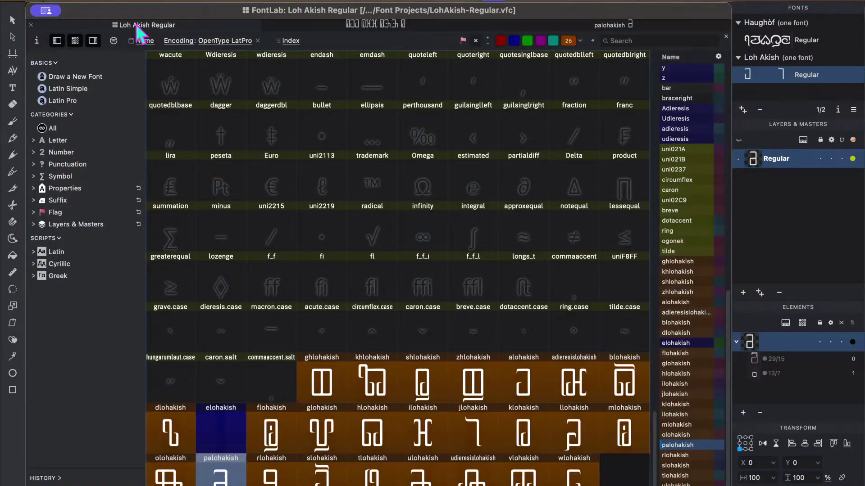
click(377, 301)
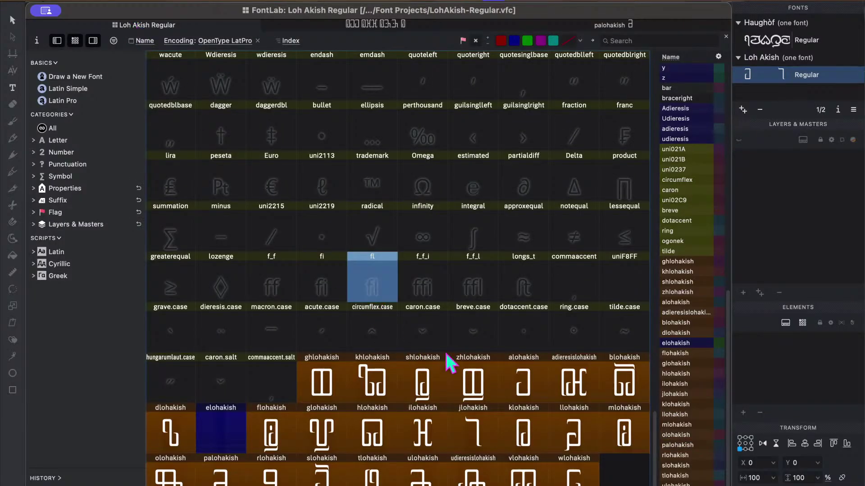
click(472, 471)
key(Return)
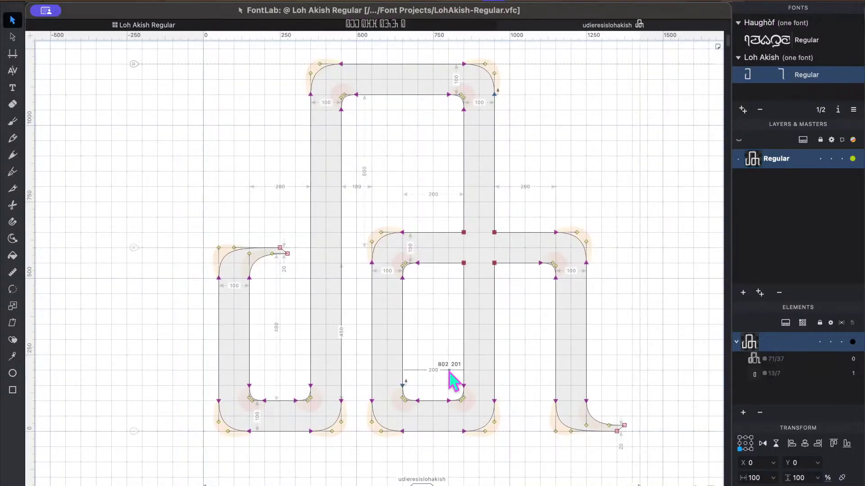
key(space)
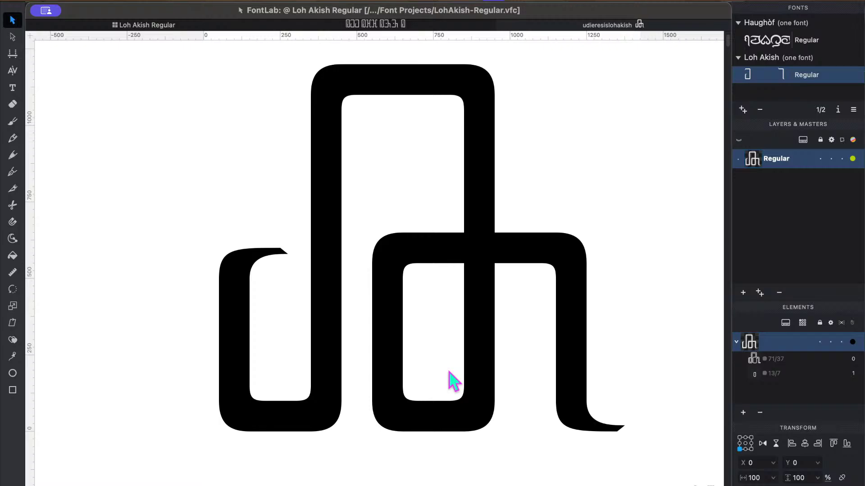
Return to the Loh Akish glyph overview, then switch to the OBS window and minimize it.
click(143, 25)
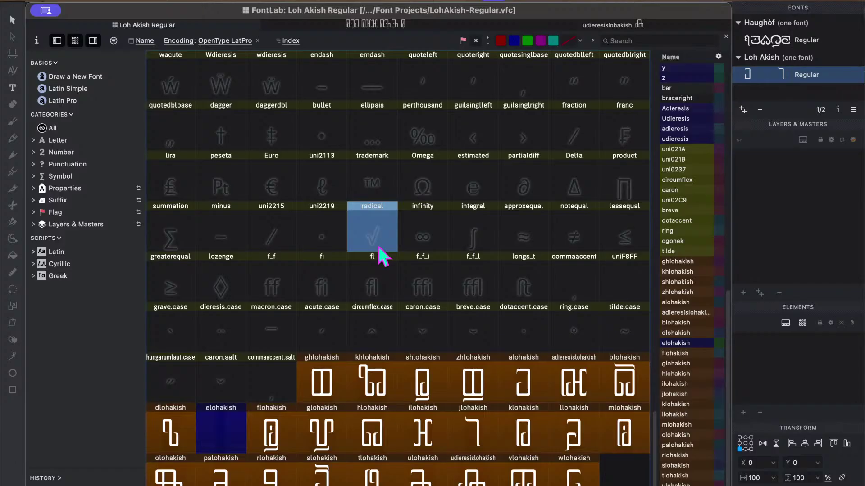
key(ctrl+Up)
click(374, 345)
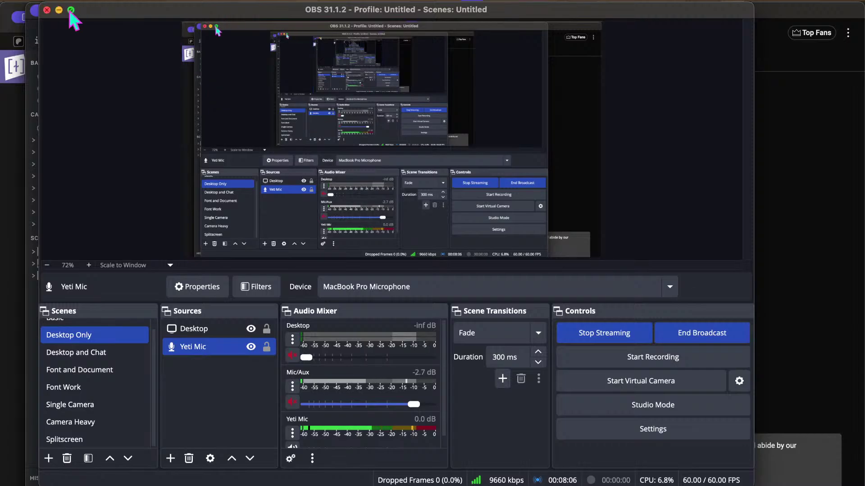
click(58, 10)
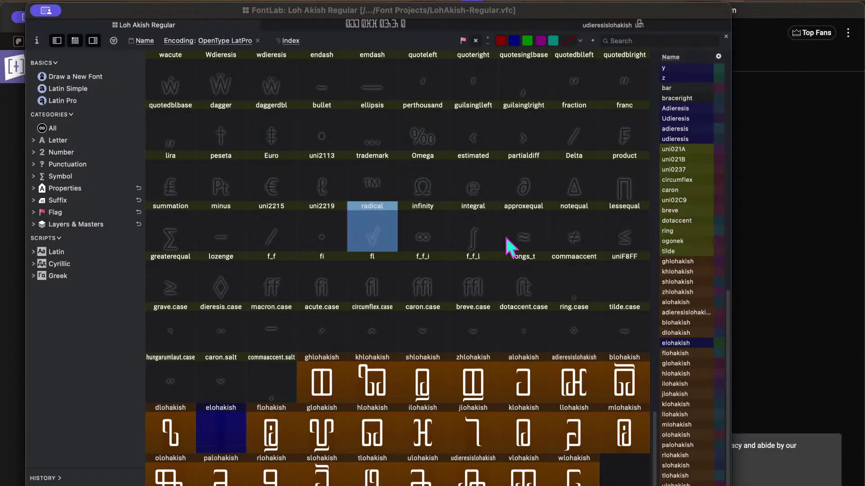
Bring the Loh Akish Regular font window in FontLab to the front and select the breve.case glyph.
key(ctrl+Up)
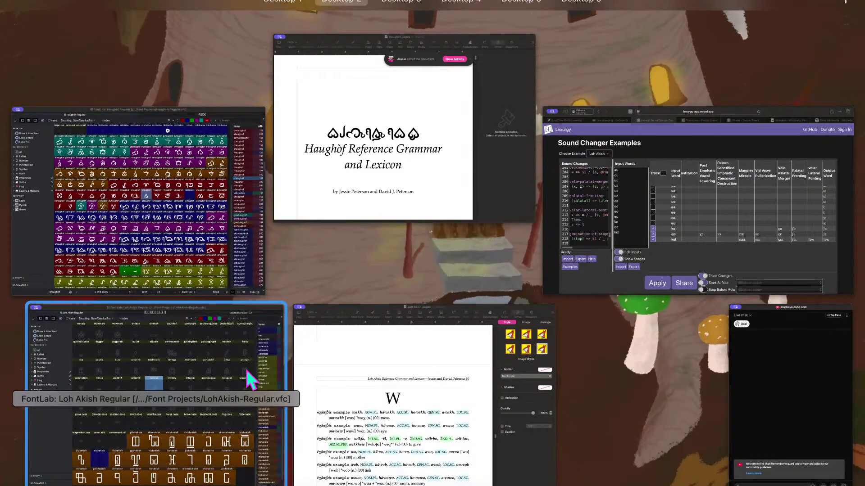
click(248, 372)
click(458, 330)
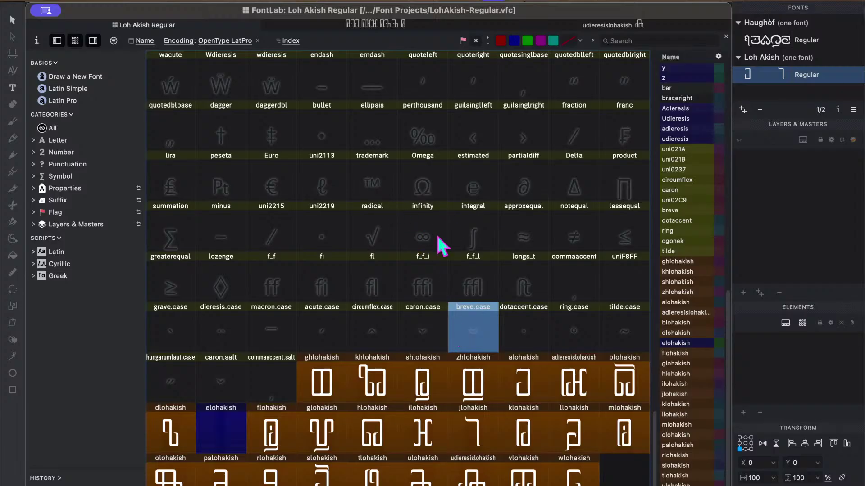
key(ctrl+Up)
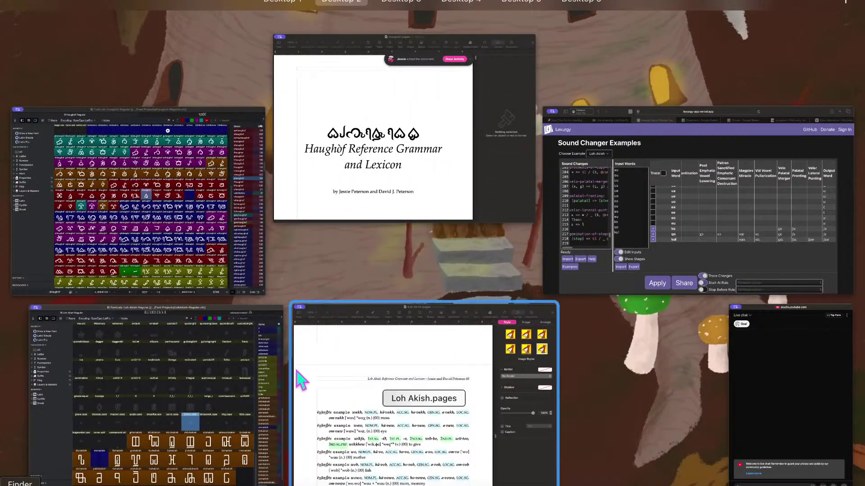
click(227, 373)
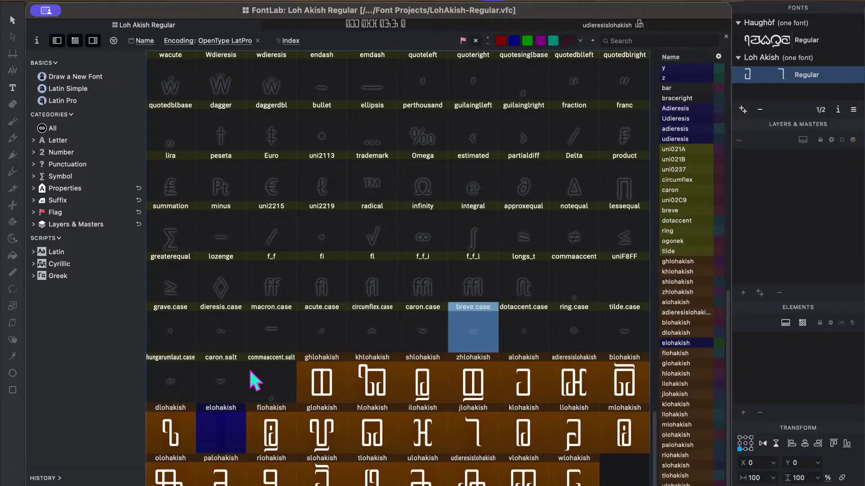
click(232, 251)
key(ctrl+Up)
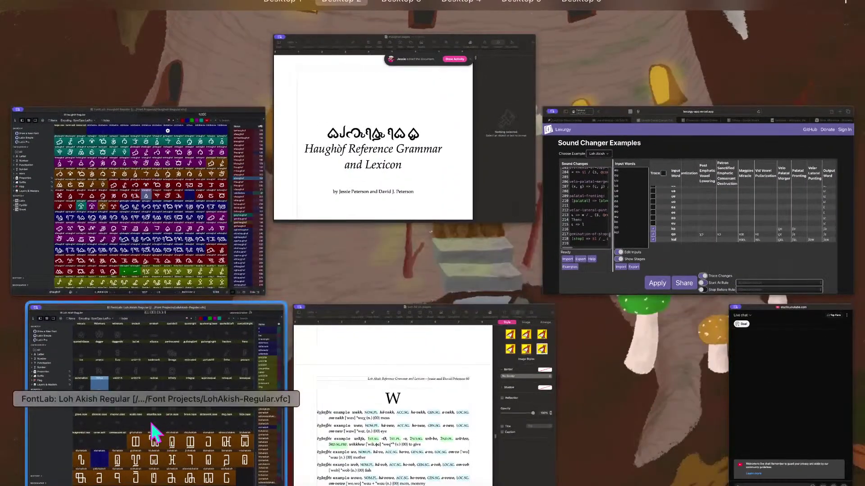
click(153, 433)
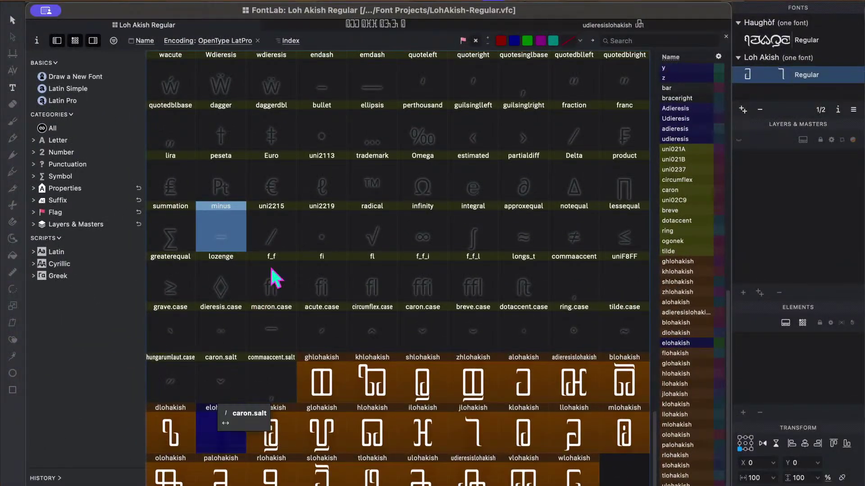
click(281, 277)
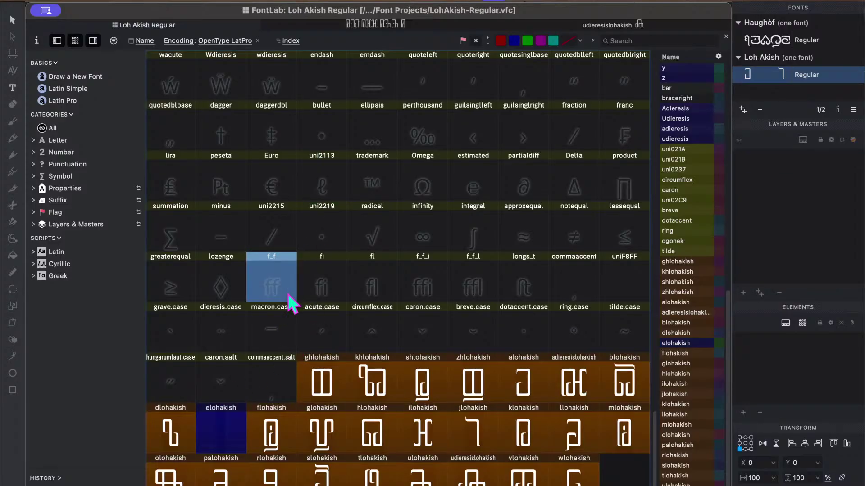
click(323, 264)
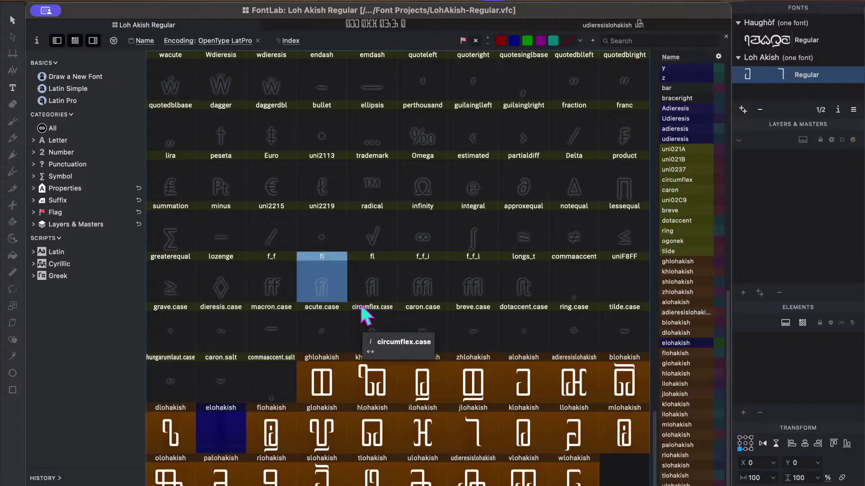
click(390, 227)
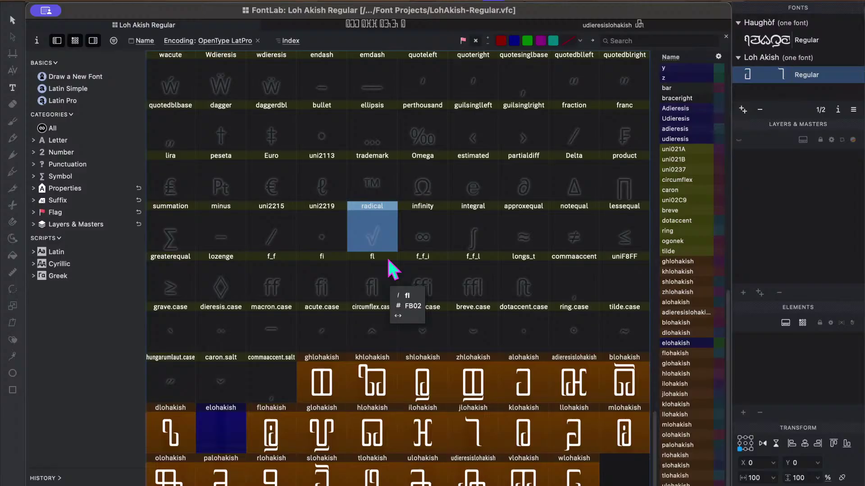
Show the adieresislohakish glyph in its editing window, preview it filled and return to the glyph overview.
double_click(577, 400)
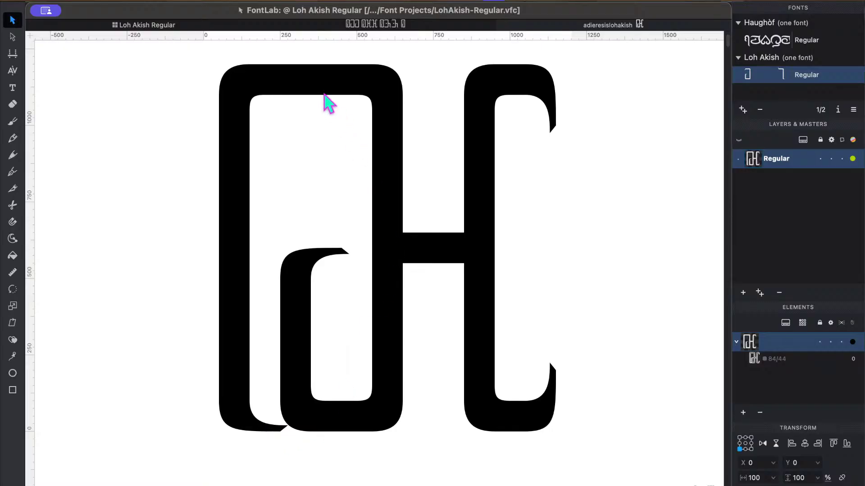
key(grave)
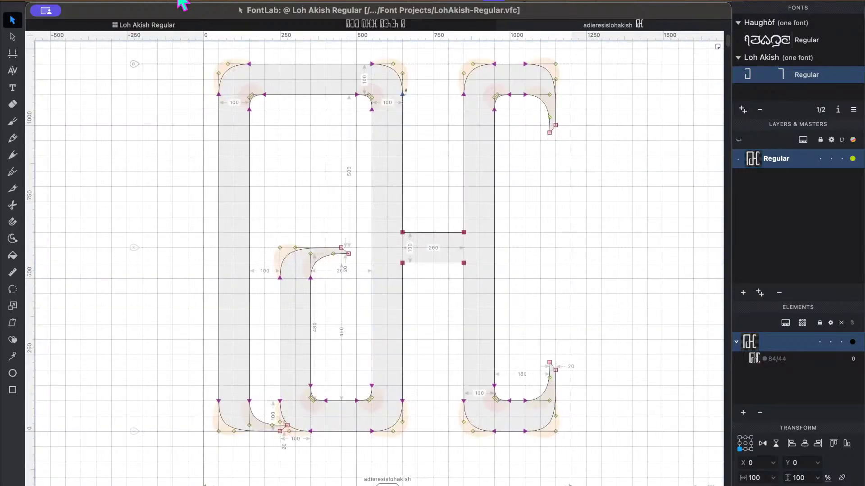
click(152, 26)
Show the olohakish glyph in its editing window, preview it filled and go back to the glyph overview.
double_click(574, 378)
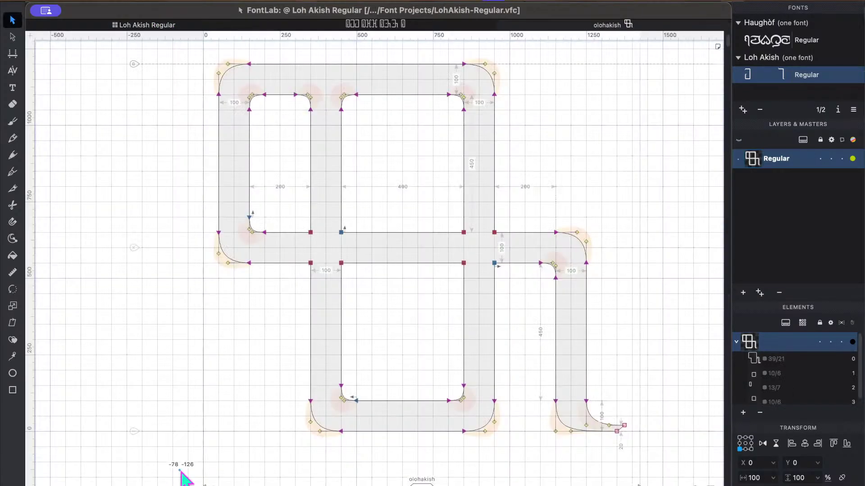
key(grave)
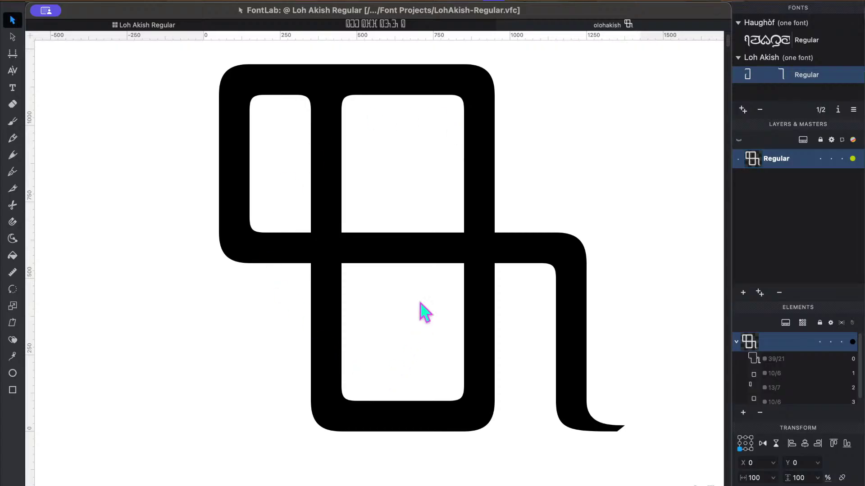
key(grave)
click(135, 25)
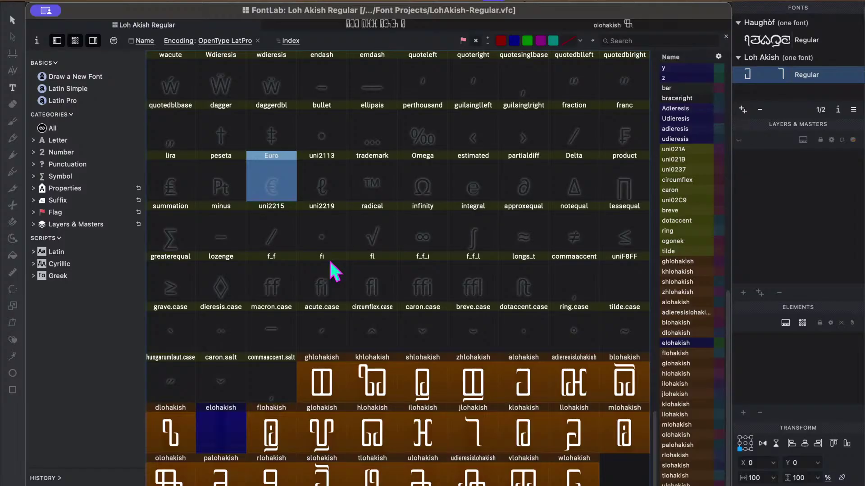
Look at the adieresislohakish glyph again as a filled preview, then return to the overview.
double_click(571, 385)
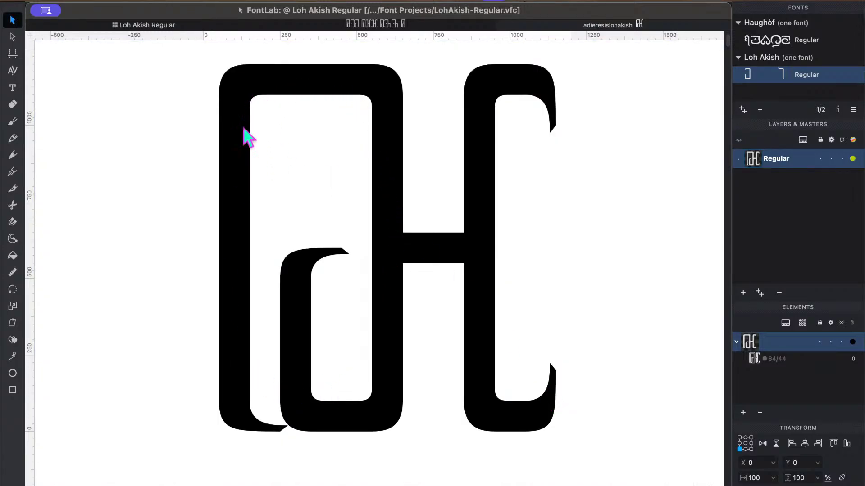
key(grave)
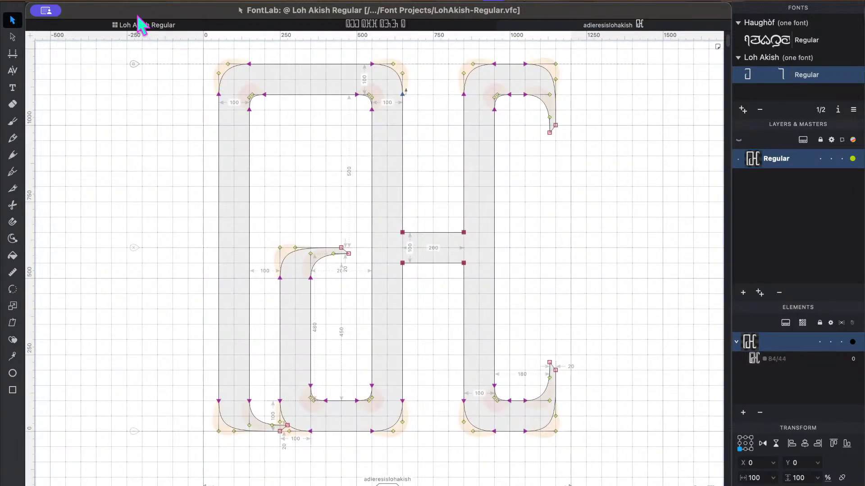
click(141, 24)
Show the olohakish glyph again, compare its filled preview with its outline view, and return to the overview.
double_click(178, 473)
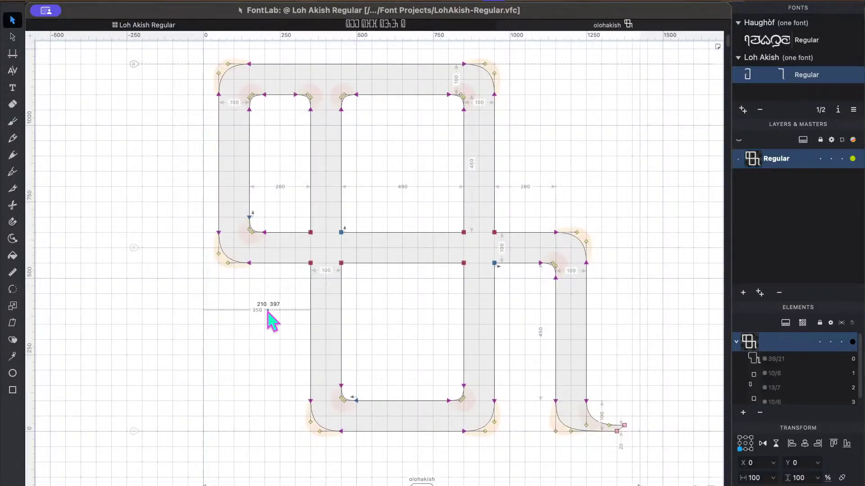
key(grave)
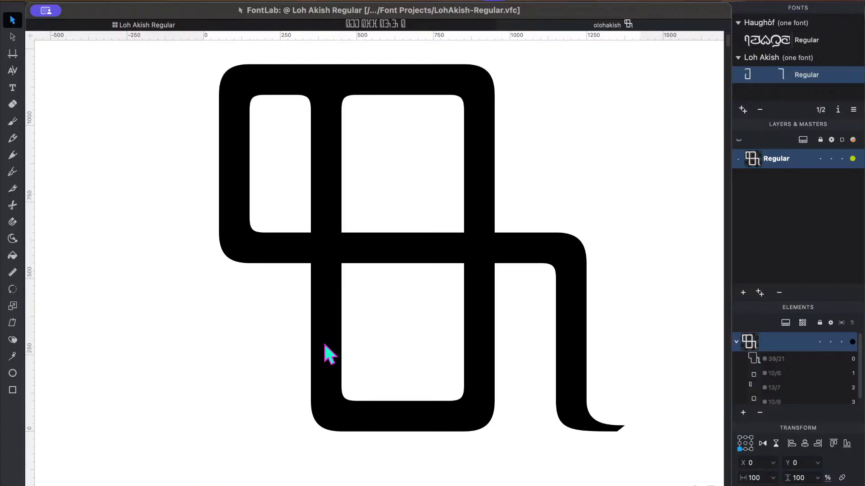
key(space)
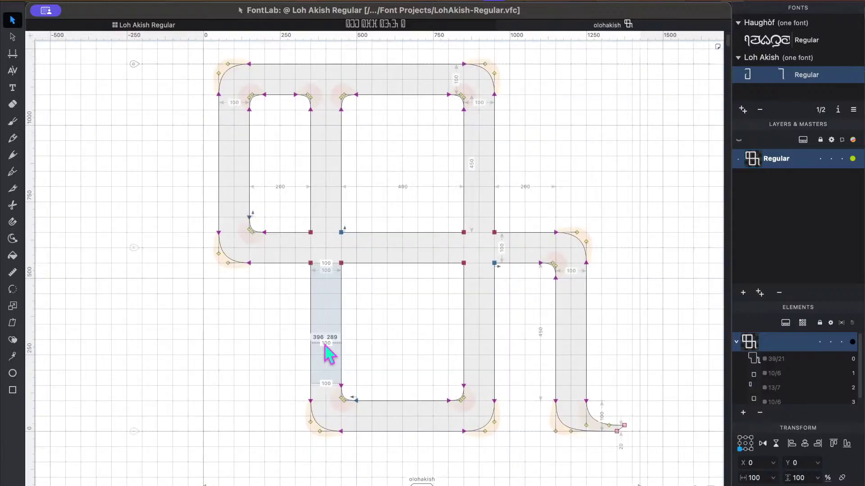
key(space)
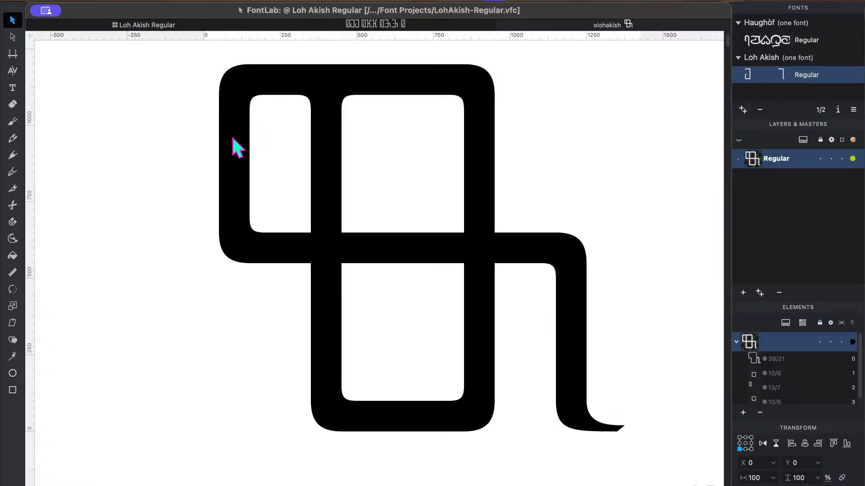
key(space)
click(149, 25)
Bring the YouTube Studio live chat window to the front to read the chat messages.
click(321, 196)
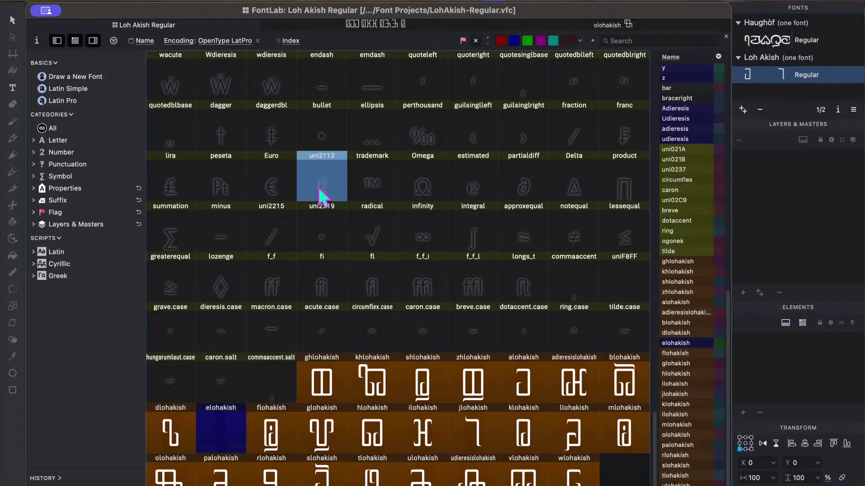
key(ctrl+Up)
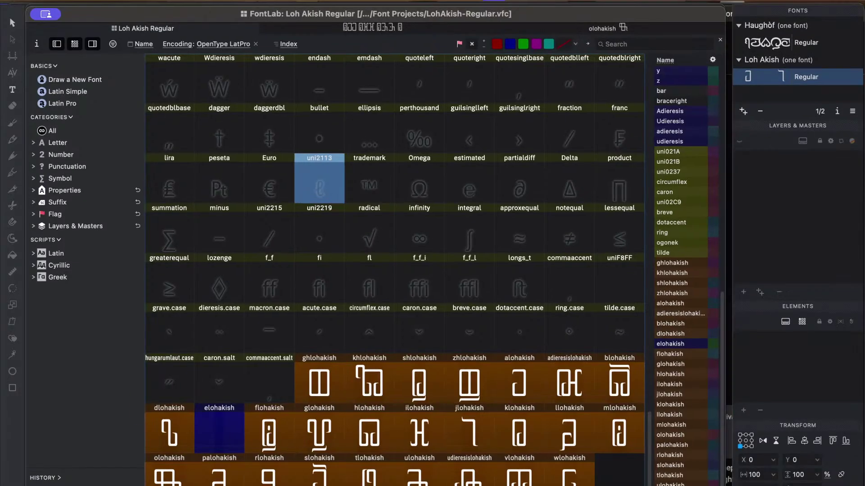
click(788, 351)
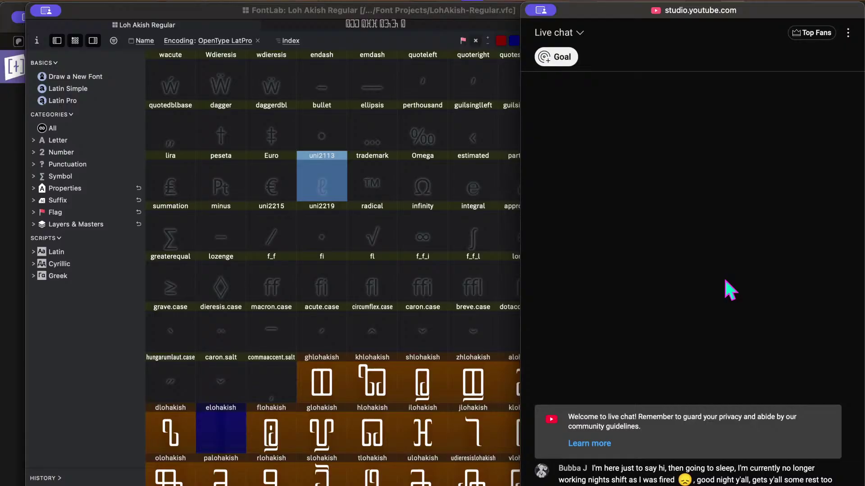
Switch to the FontLab window and back to the YouTube live chat, and send heart reactions there.
click(319, 288)
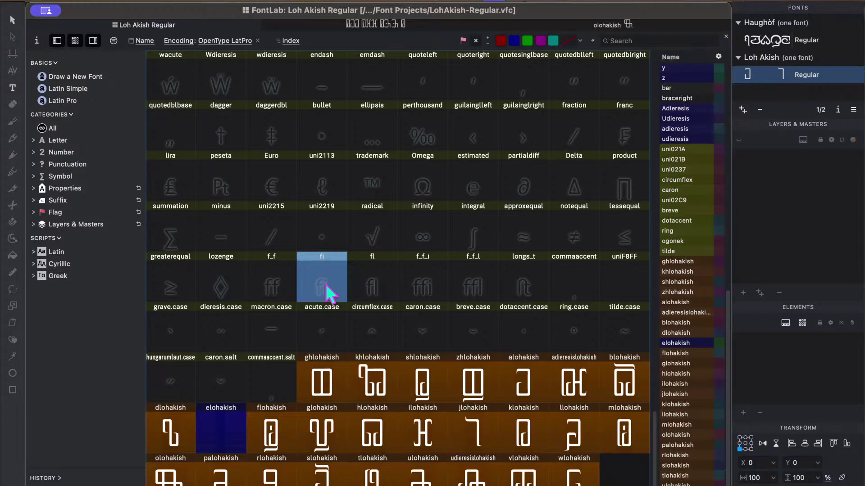
key(ctrl+Up)
click(793, 401)
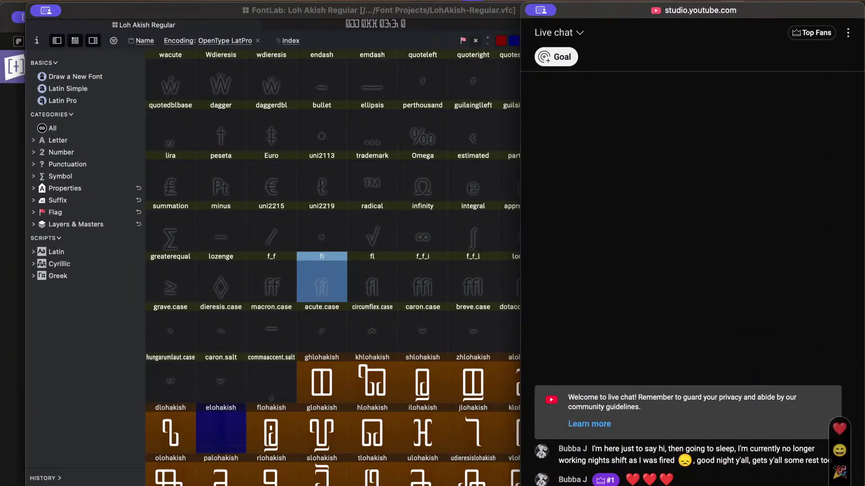
click(837, 427)
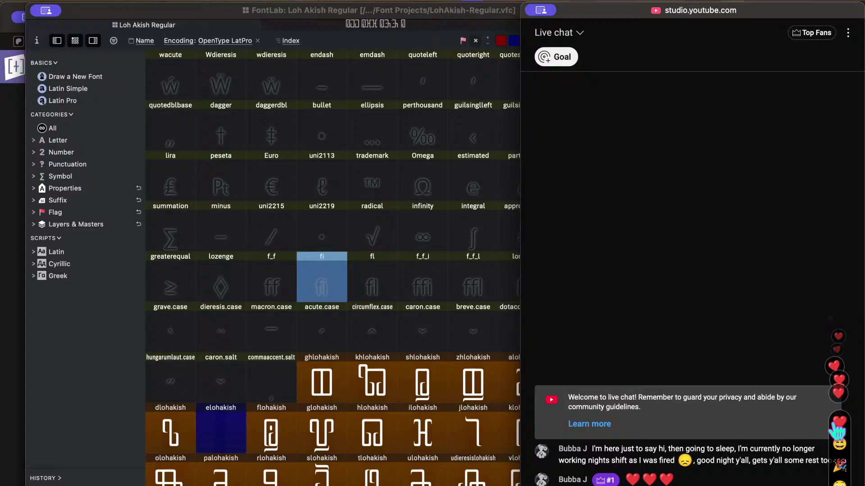
Return to the Loh Akish font window in FontLab and copy the adieresislohakish glyph into the empty elohakish cell.
click(440, 277)
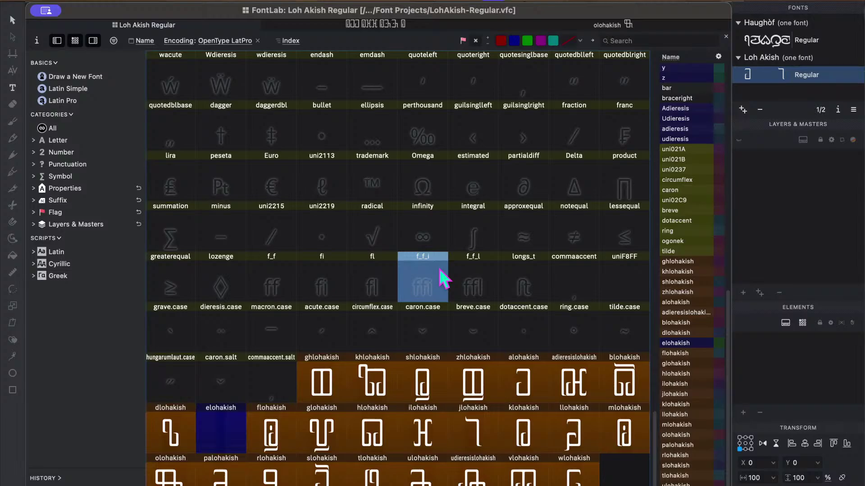
click(583, 379)
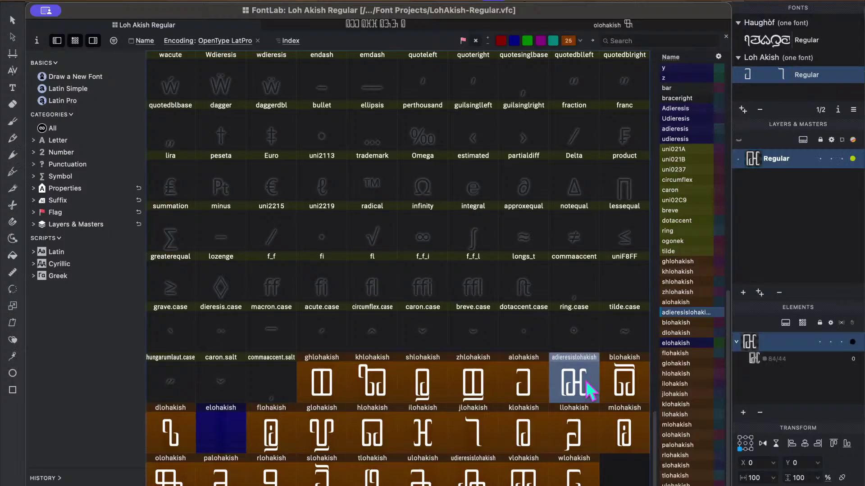
click(221, 420)
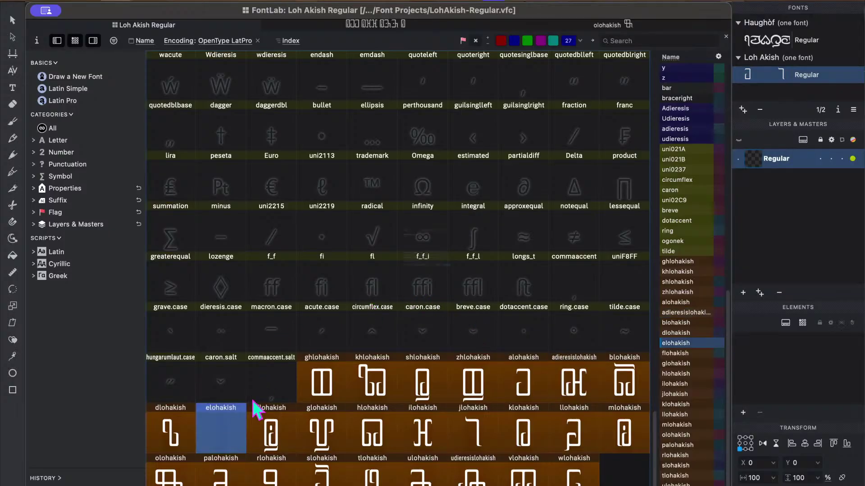
key(ctrl+v)
click(543, 344)
click(277, 223)
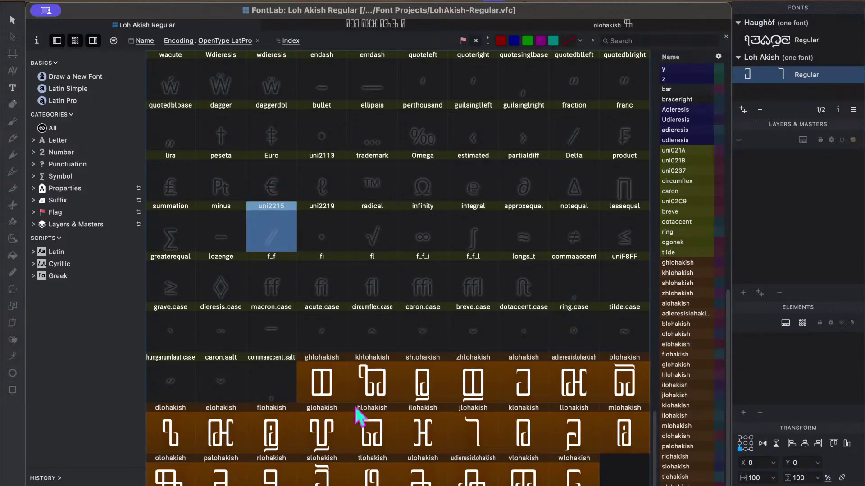
Copy the olohakish glyph's outlines, then go back to the overview and open the elohakish glyph for editing.
double_click(182, 481)
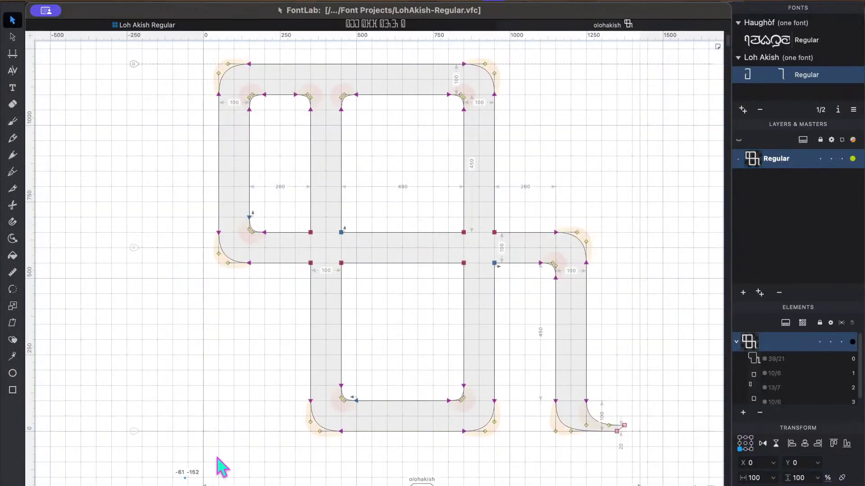
click(145, 25)
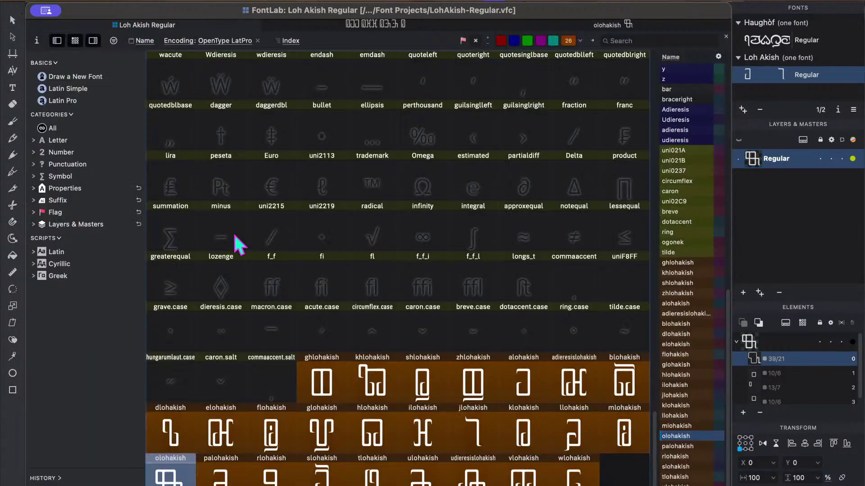
click(252, 327)
double_click(236, 431)
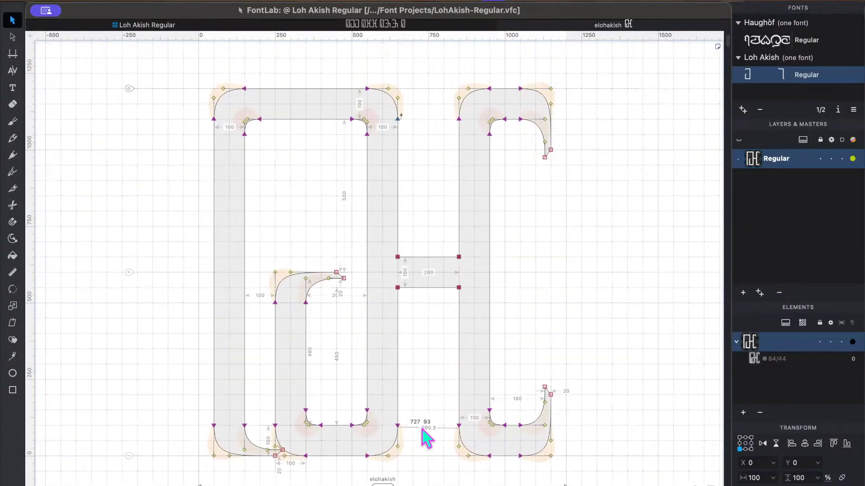
Delete the C-shaped right half of the elohakish glyph and the crossbar joining it to the left part.
drag(424, 63, 574, 470)
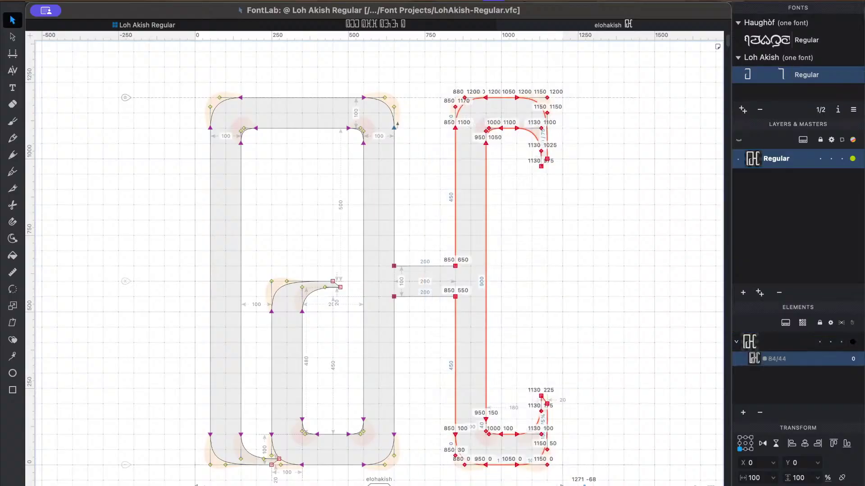
key(Delete)
drag(415, 218, 386, 326)
Paste the olohakish outlines into elohakish and move them right, leaving a gap of about 400 units beside the left part.
key(super+v)
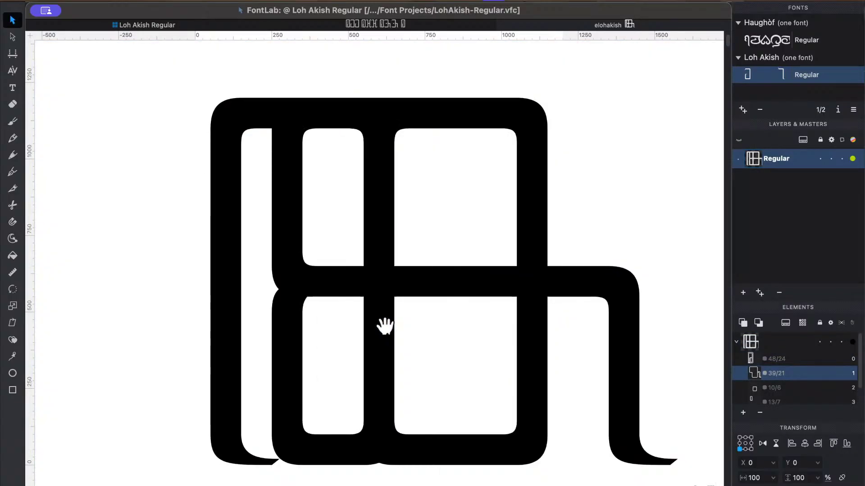
key(space)
key(super+Right)
key(super+Right)
key(super+Right)
key(super+Right)
key(super+Right)
key(super+Right)
key(super+Right)
key(super+Right)
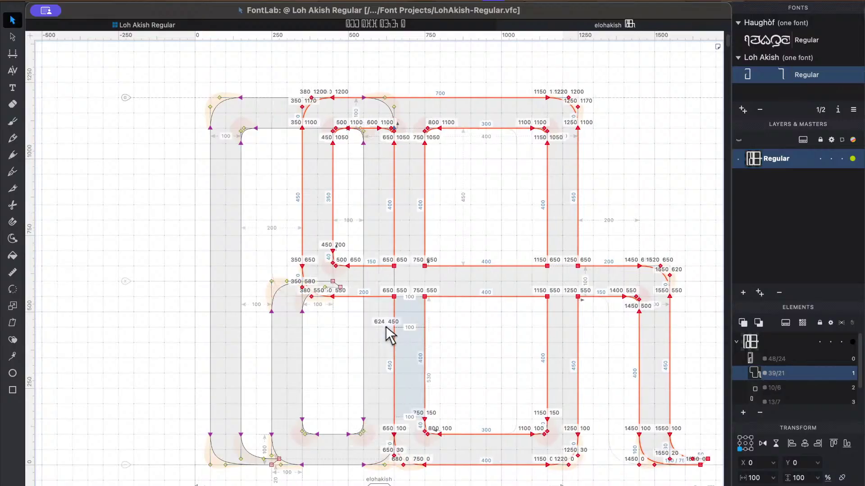
click(492, 347)
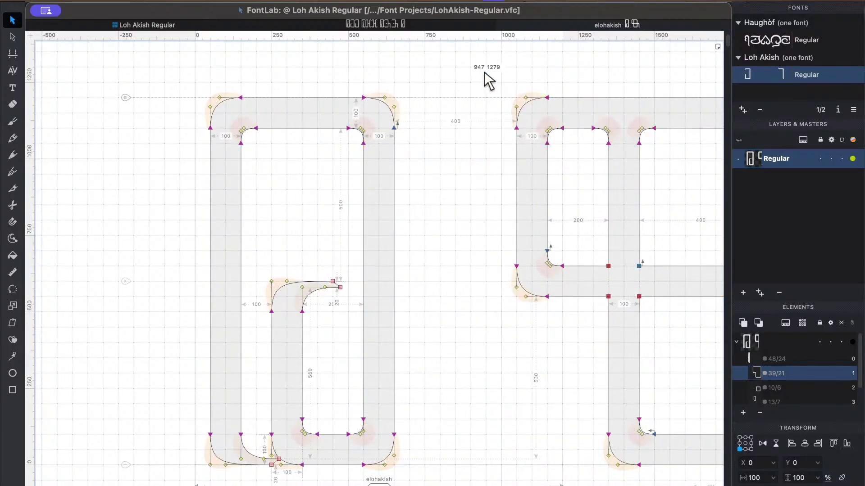
Cut through the upper left stem of the pasted olohakish part at about y 916 with the Knife and Scissors tools.
click(13, 189)
drag(473, 185, 571, 185)
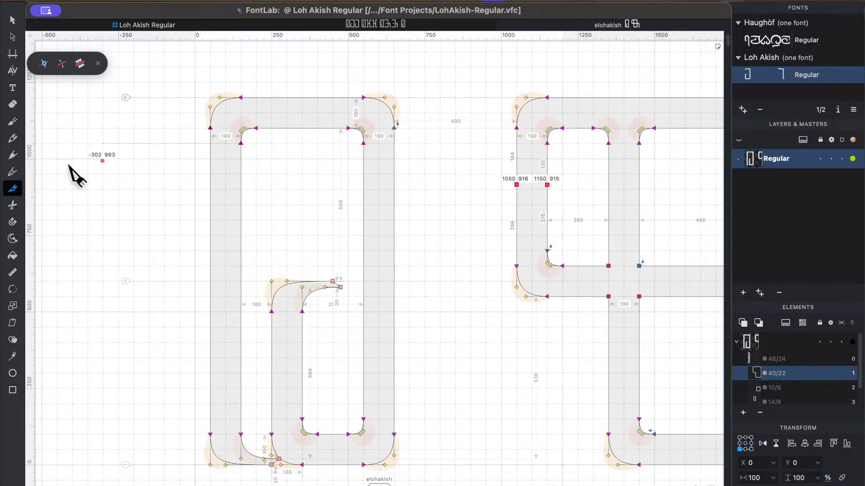
click(22, 208)
drag(498, 181, 569, 185)
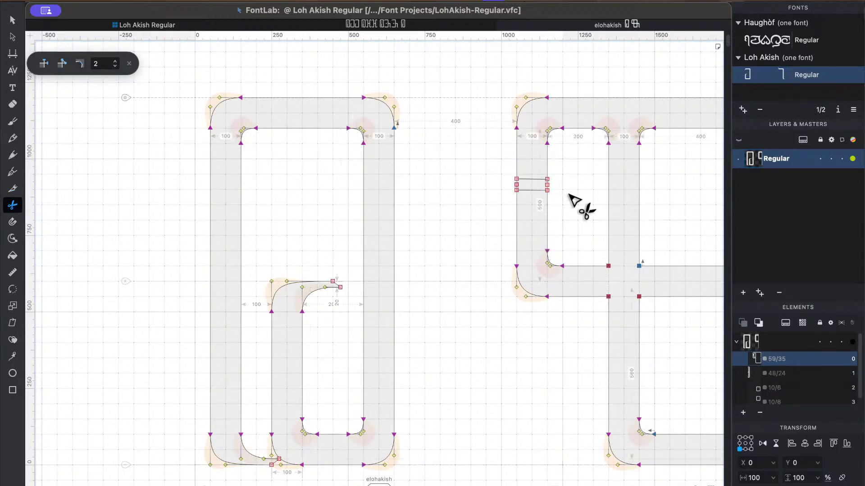
Delete the pasted part's left arm below the top corner, including its lower bend and the crossbar stub joining the next stem.
click(12, 20)
drag(497, 57, 576, 362)
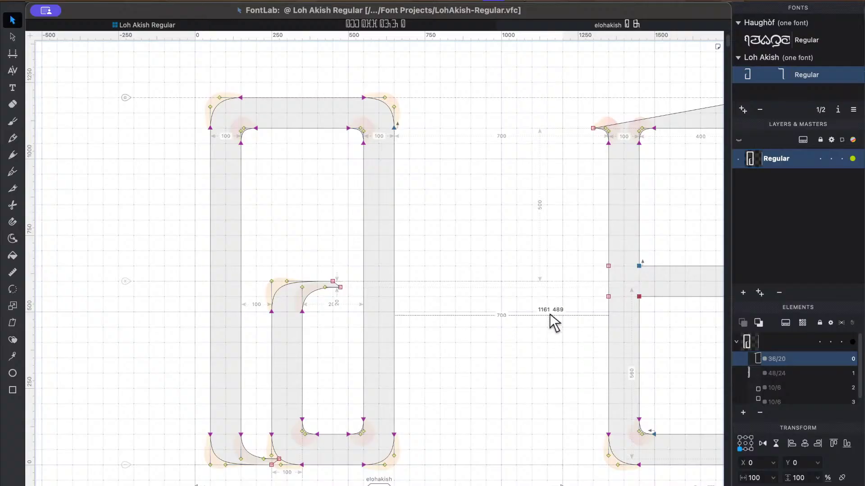
key(Delete)
drag(491, 163, 575, 324)
key(Delete)
drag(572, 245, 627, 315)
key(Delete)
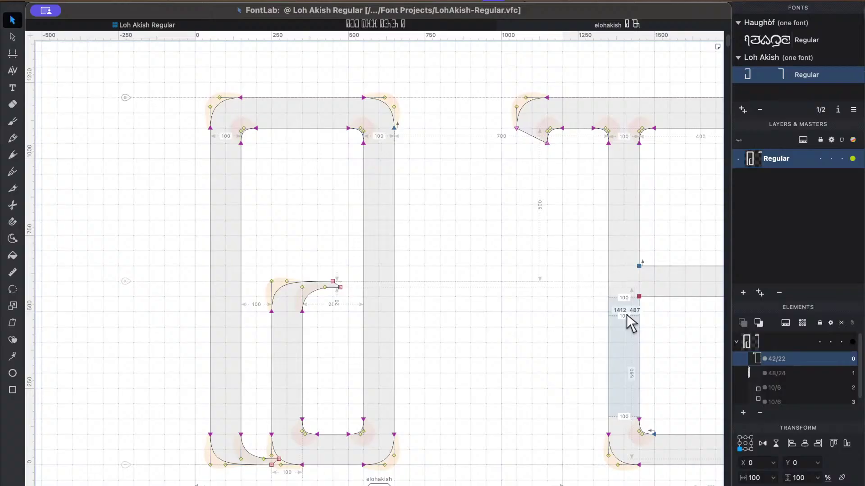
key(ctrl+Up)
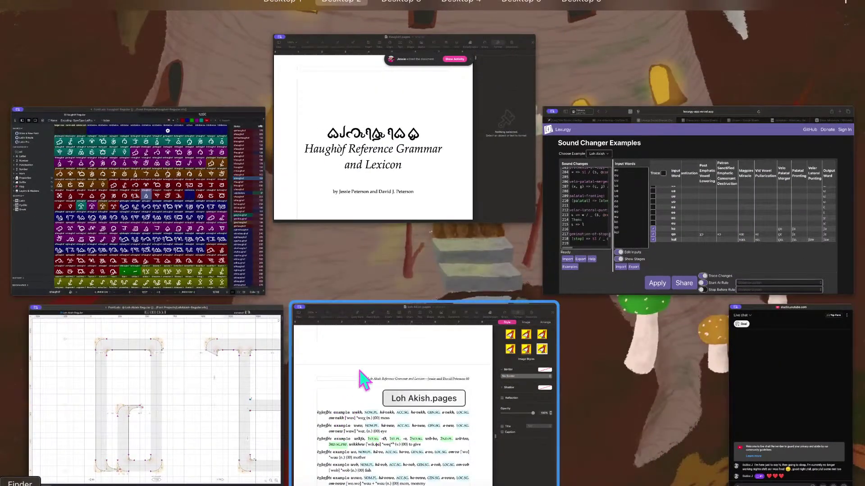
click(262, 409)
Delete the rounded left corner of the pasted part's top bar and move its upper end point 100 units right to x 1250.
scroll(613, 331, up, 5)
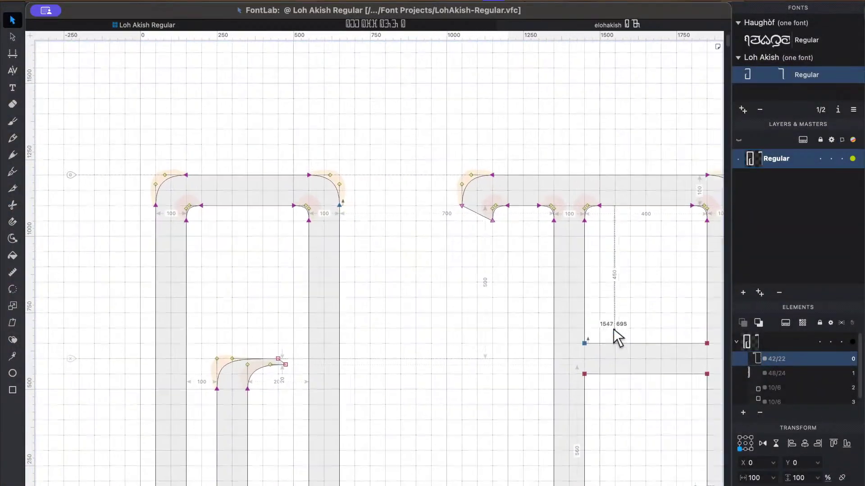
scroll(613, 328, right, 3)
drag(457, 258, 404, 212)
drag(386, 183, 466, 245)
key(Delete)
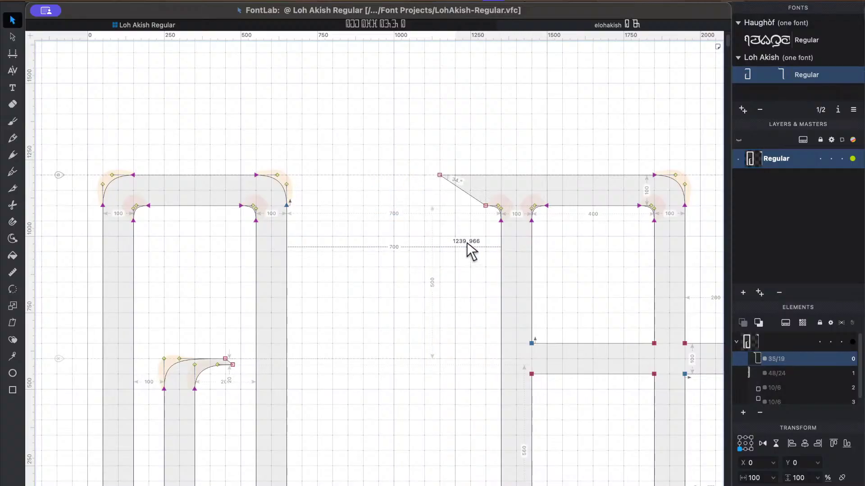
key(super+shift+Right)
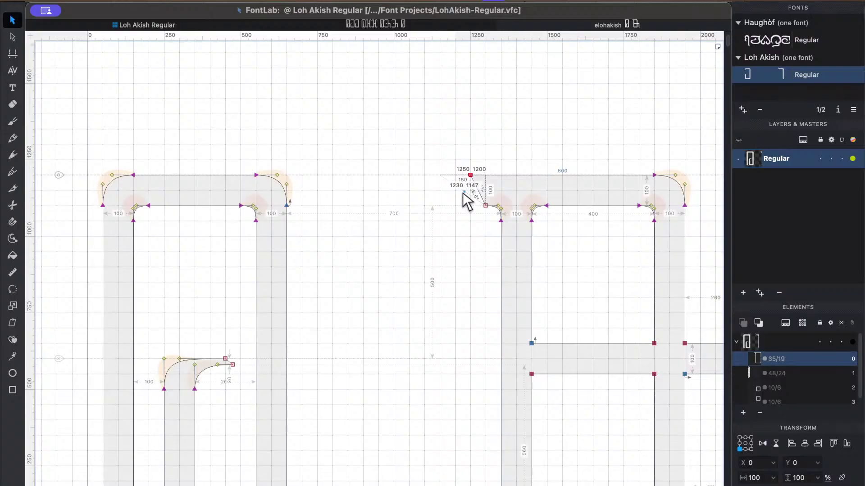
Try to move only the right part's outer contour 800 units left onto the left part.
scroll(463, 192, down, 3)
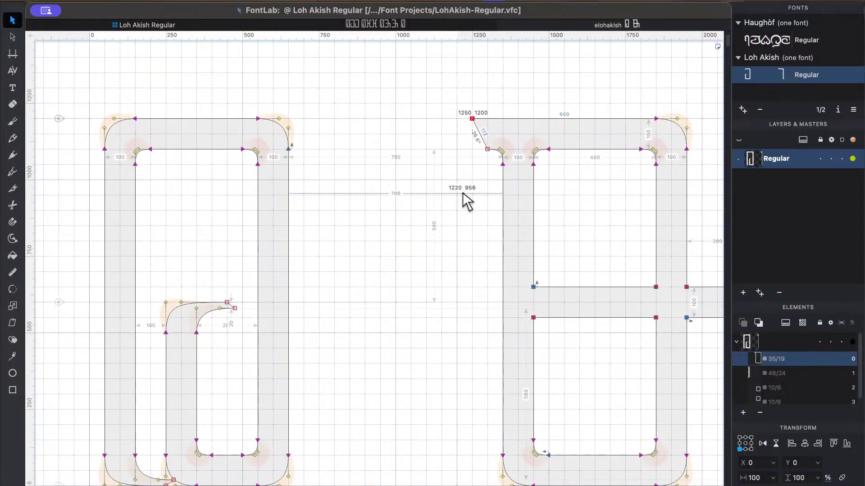
double_click(492, 143)
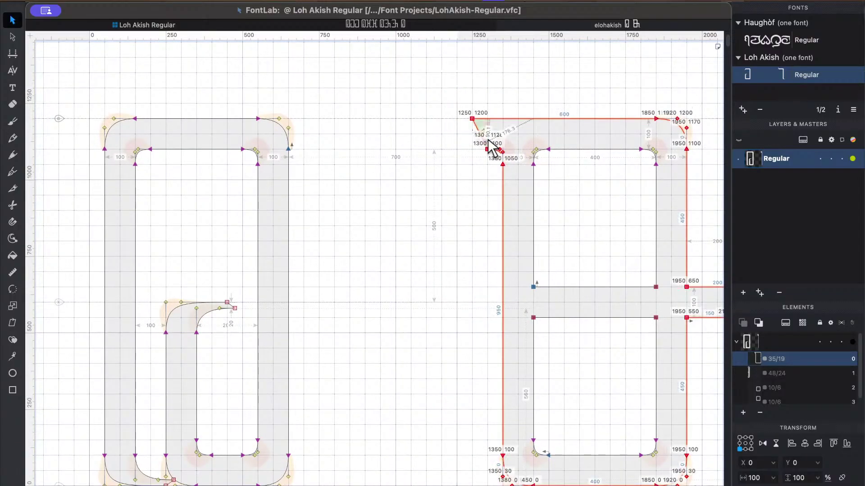
key(super+shift+Left)
key(super+shift+Left)
key(super+shift+Left)
key(super+shift+Left)
key(super+shift+Left)
key(super+shift+Left)
key(super+shift+Left)
key(super+shift+Left)
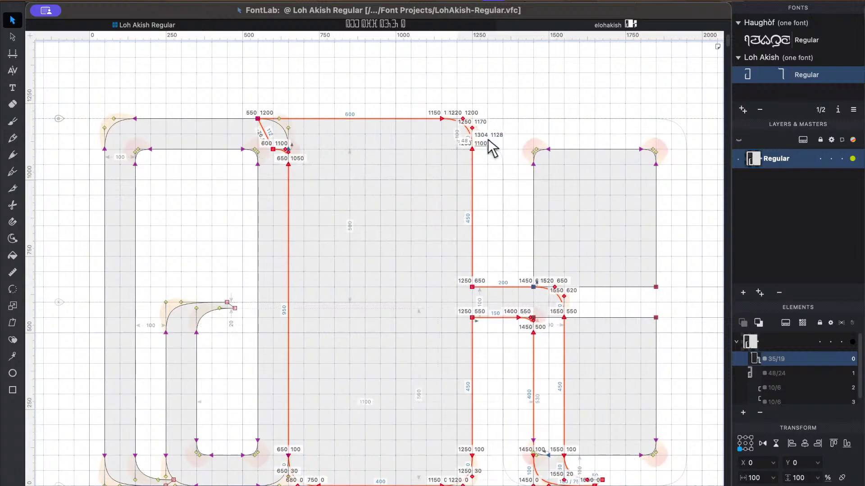
key(space)
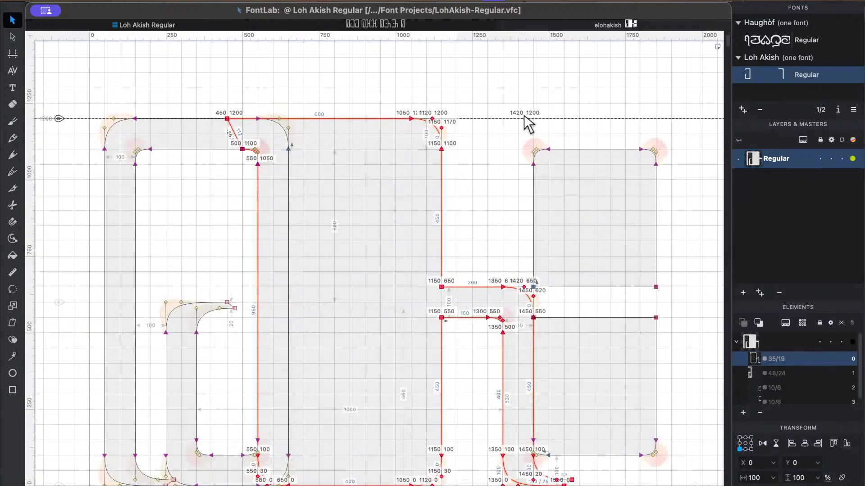
key(super+z)
click(429, 100)
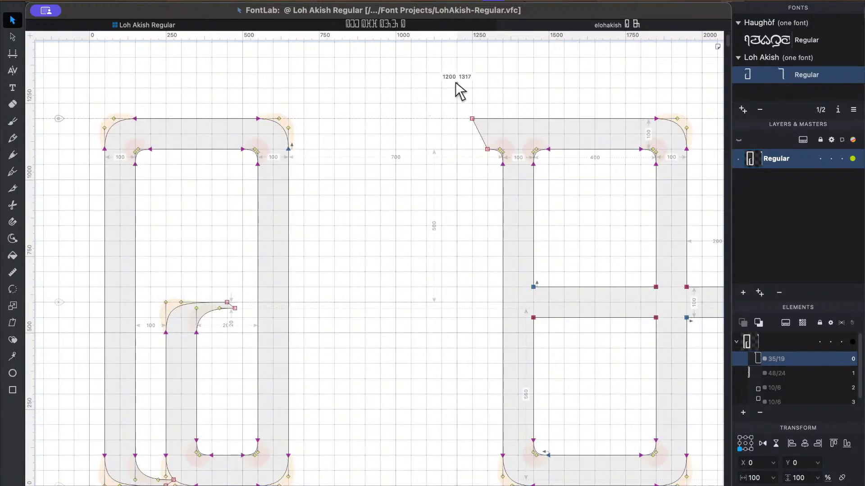
Select all the right part's contours, move them 800 units left to overlap the left part's right stem, and preview the filled glyph.
scroll(674, 414, down, 5)
scroll(674, 413, right, 8)
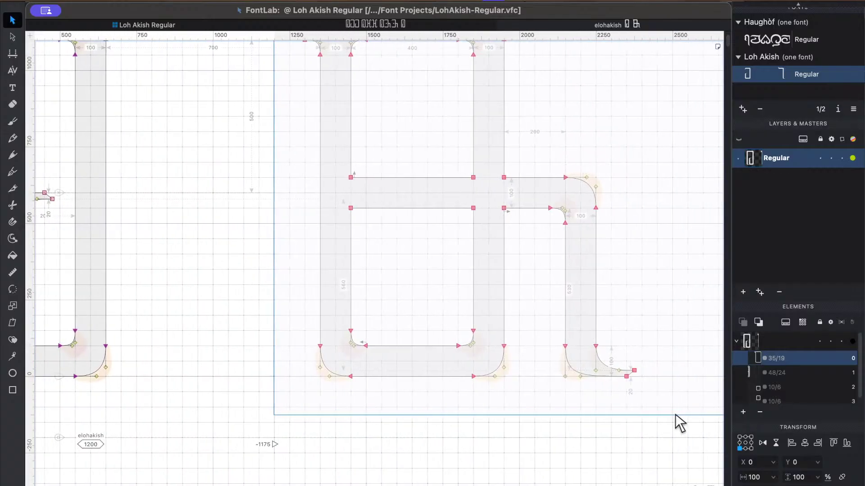
key(super+a)
scroll(503, 347, up, 6)
scroll(502, 347, left, 10)
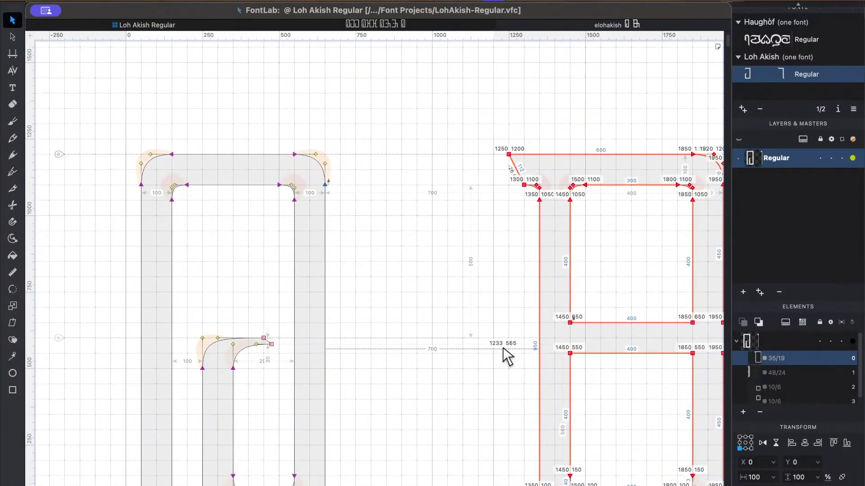
key(shift+Left)
key(shift+Left)
key(shift+Left)
key(shift+Left)
key(shift+Left)
key(shift+Left)
key(shift+Left)
key(shift+Left)
key(shift+Left)
key(shift+Left)
key(shift+Left)
key(shift+Left)
key(shift+Left)
key(shift+Left)
key(shift+Left)
key(shift+Left)
key(shift+Left)
key(shift+Left)
key(shift+Left)
key(shift+Left)
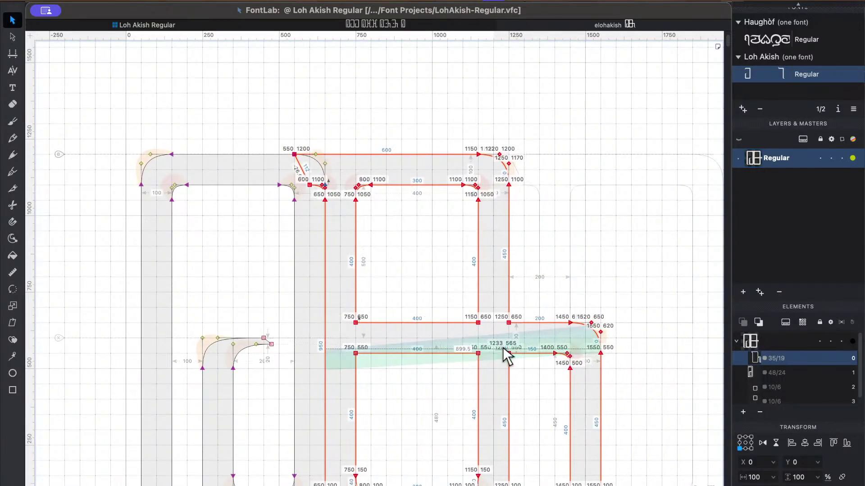
key(space)
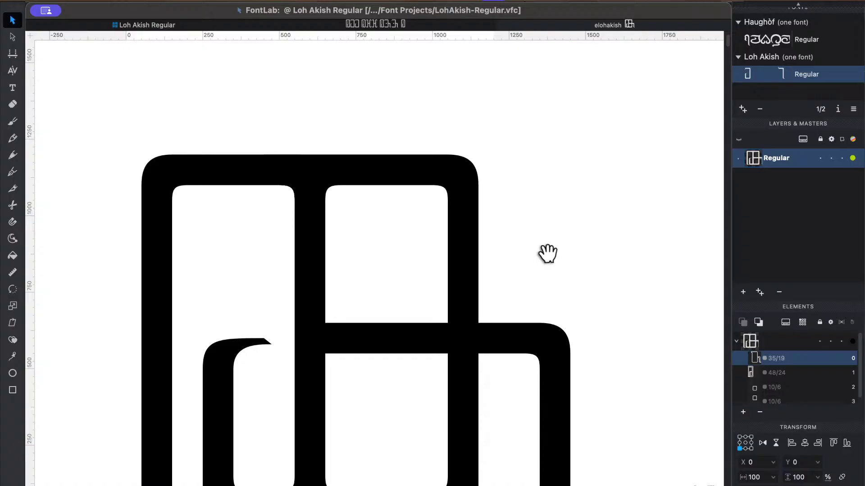
scroll(548, 254, down, 3)
key(space)
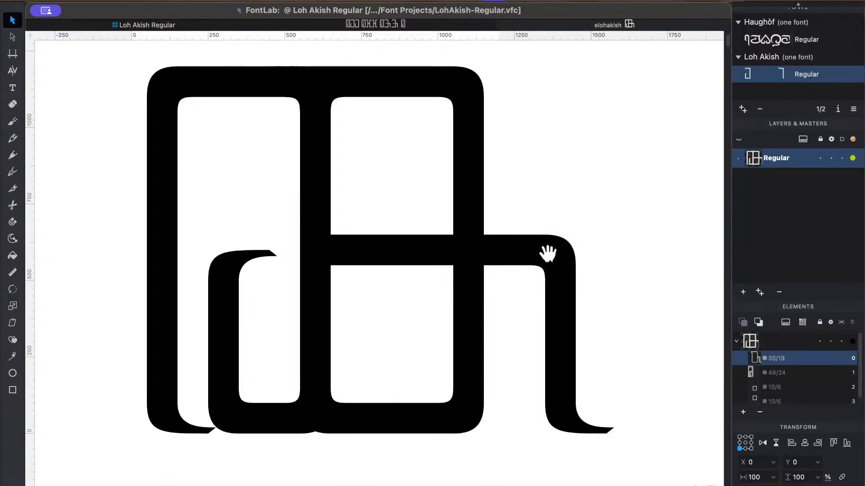
Try to merge the overlapping elohakish outlines with Remove Overlap.
right_click(564, 114)
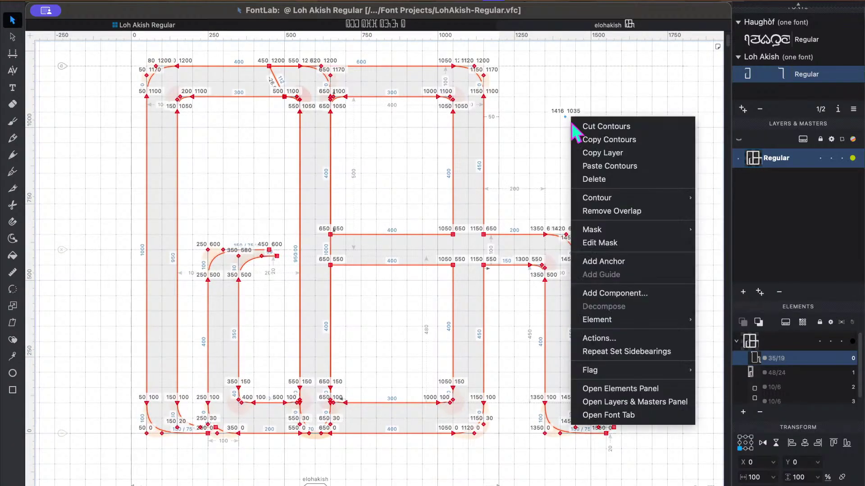
click(616, 211)
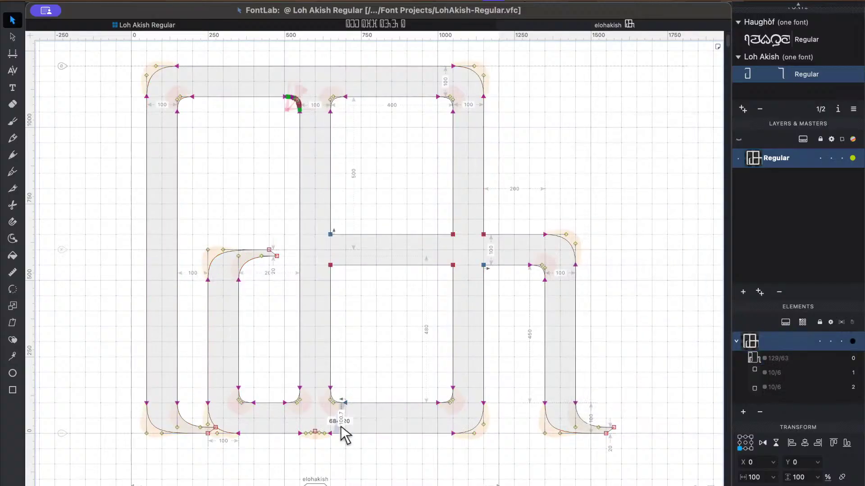
drag(352, 423, 352, 425)
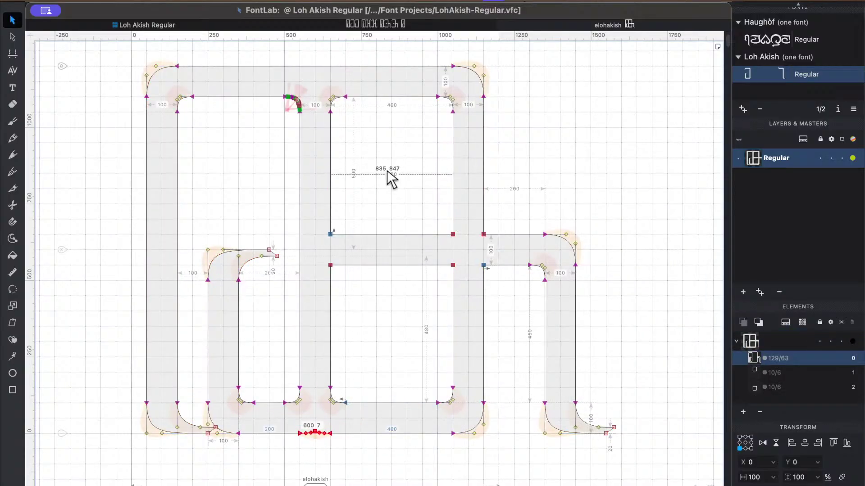
key(super+a)
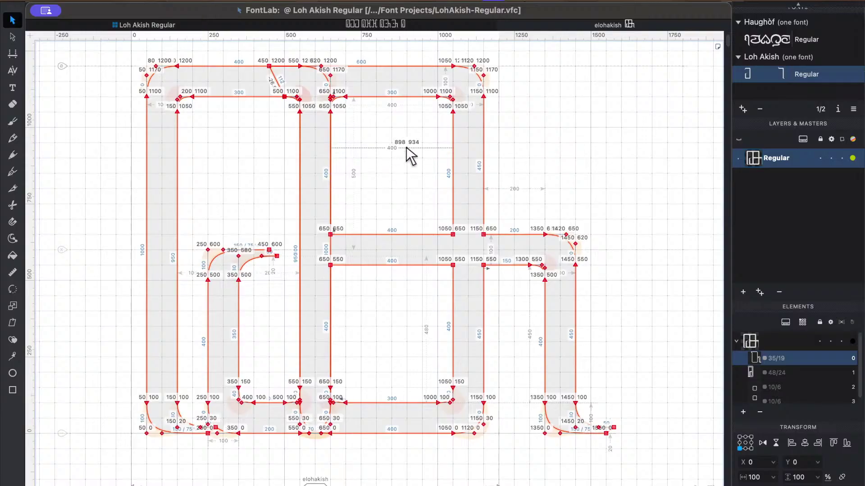
Move the right part 500 units right, leaving a 400-unit gap between its left stem and the left part.
key(super+shift+Right)
key(super+shift+Left)
key(super+shift+Right)
key(super+shift+Right)
key(super+shift+Right)
key(super+shift+Right)
key(super+shift+Right)
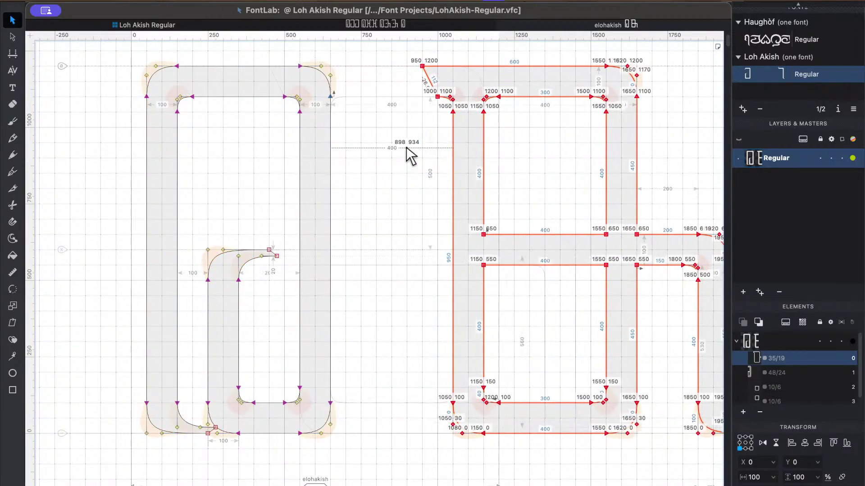
click(547, 183)
scroll(547, 183, up, 2)
scroll(548, 183, left, 2)
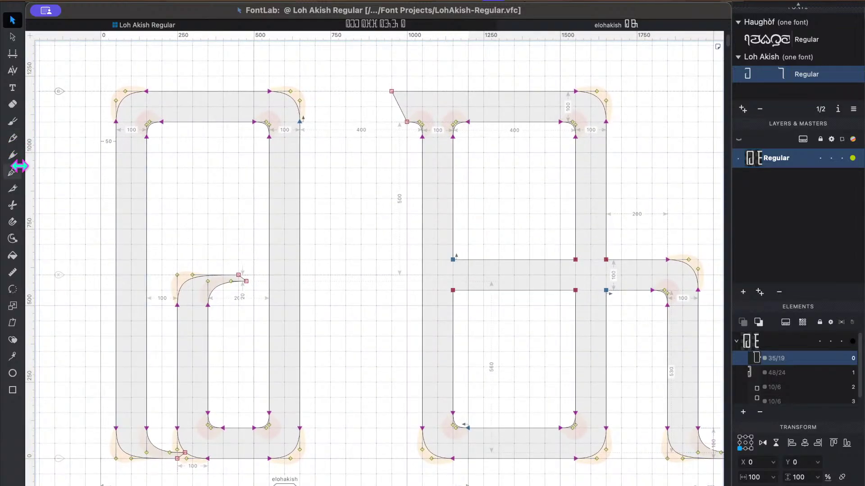
Cut the right part's left stem above and below the crossbar, at about y 868 and y 341.
click(12, 188)
drag(390, 193, 495, 193)
drag(391, 355, 474, 355)
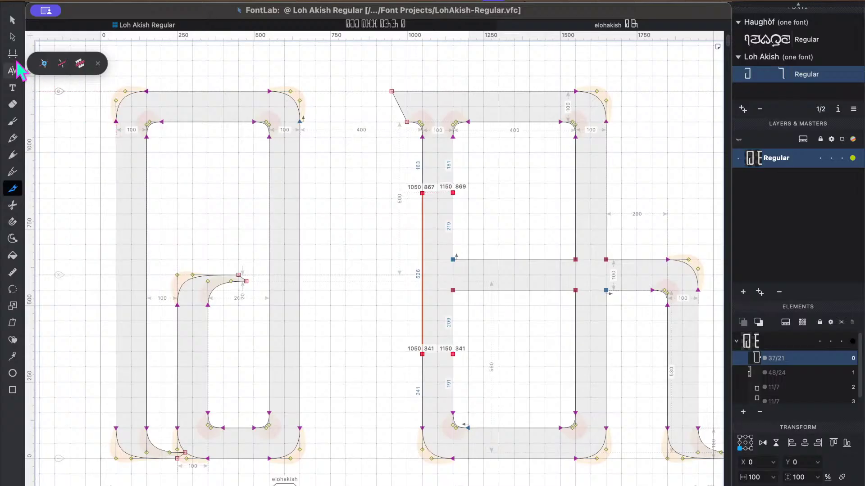
click(13, 205)
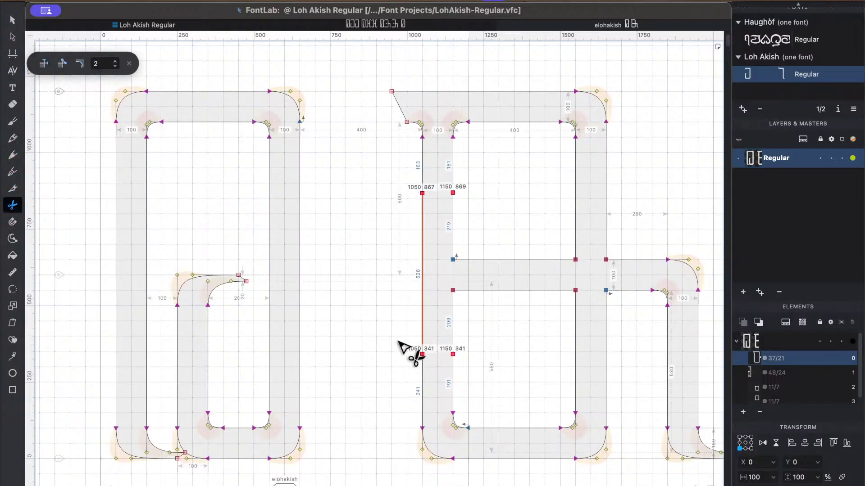
drag(397, 341, 484, 368)
drag(396, 186, 464, 199)
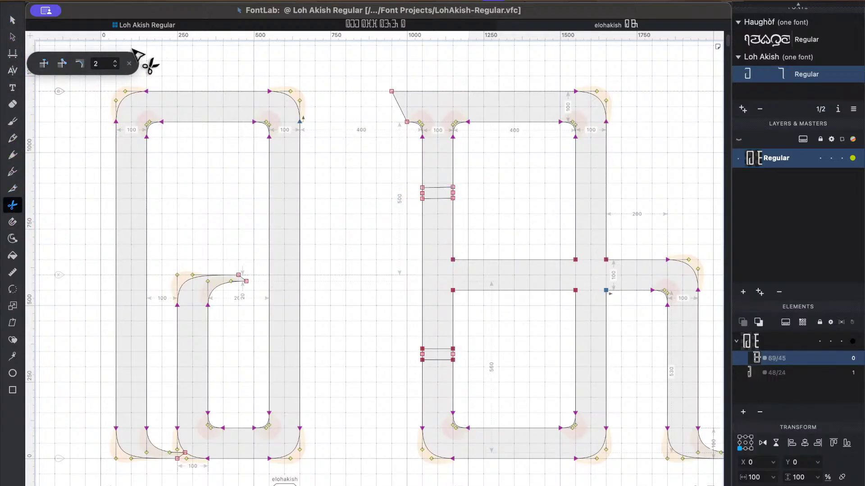
Delete the right part's left stem between its top junction and bottom corner, keeping the crossbar with a straight end.
key(a)
drag(404, 171, 517, 231)
key(Delete)
drag(397, 321, 485, 378)
key(Delete)
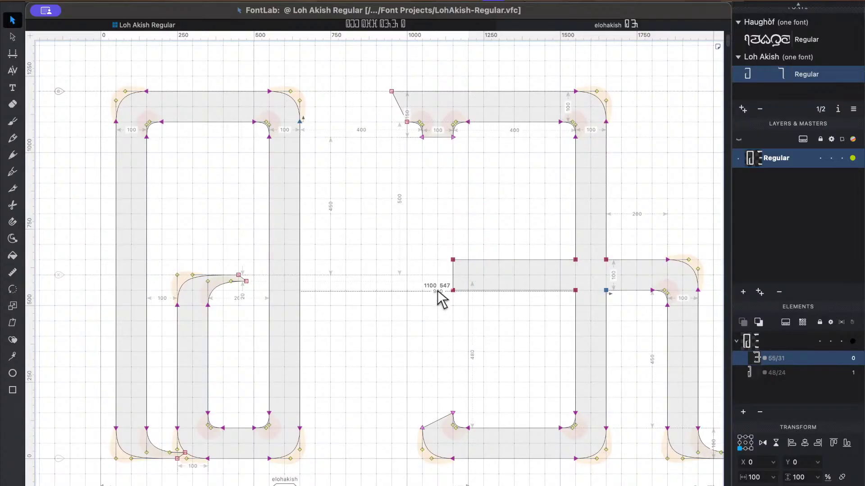
Delete the rounded lower left corner of the right part and the leftover stem stub under its top bar.
scroll(433, 297, down, 3)
drag(413, 342, 434, 395)
key(Delete)
key(Delete)
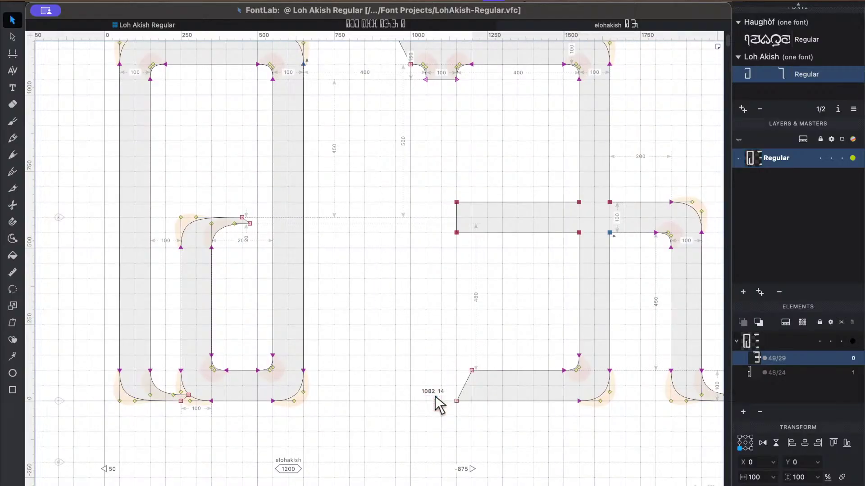
scroll(434, 395, up, 4)
drag(418, 175, 481, 133)
key(Delete)
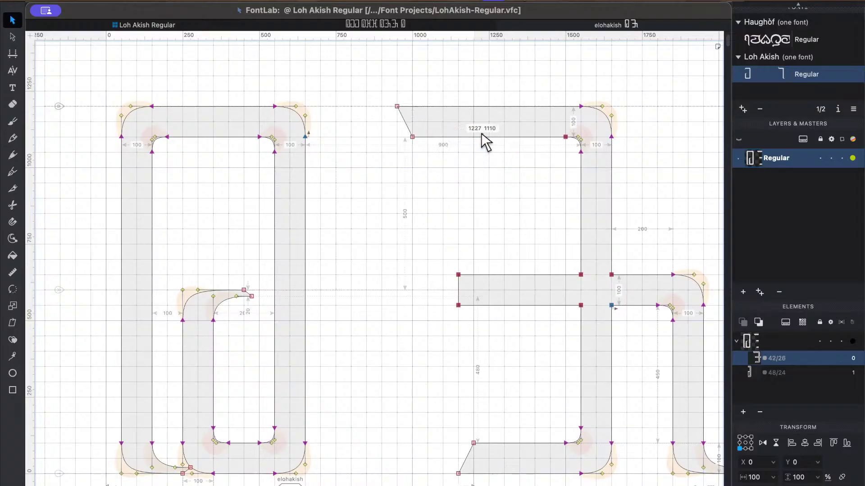
Select the whole right part and move it left until its crossbar meets the left part's right stem at x 650.
drag(367, 82, 418, 116)
key(super+shift+Left)
key(super+shift+Left)
key(super+shift+Left)
key(super+shift+Left)
key(super+shift+Left)
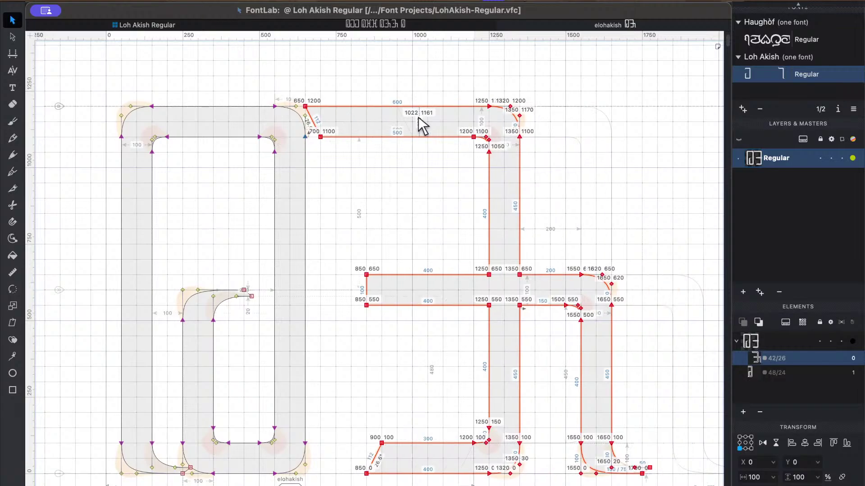
key(space)
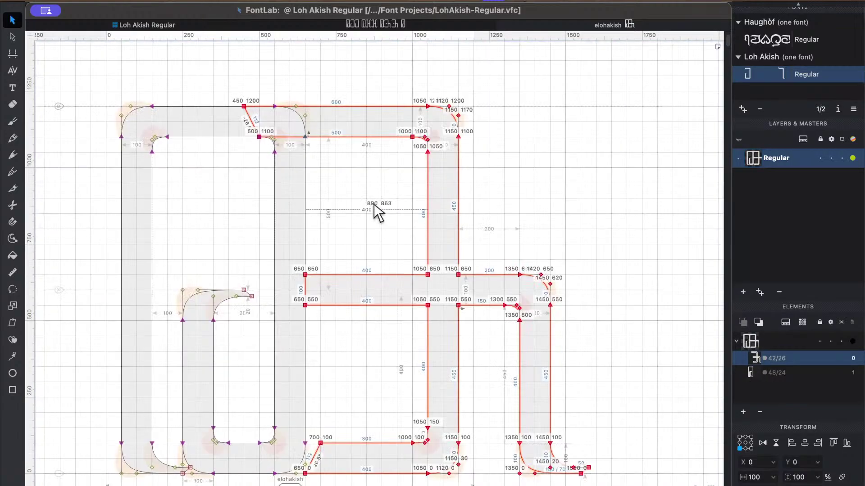
Move the right part 300 units right so its top bar starts at x 750, clear of the left part.
scroll(376, 210, down, 3)
scroll(371, 285, up, 3)
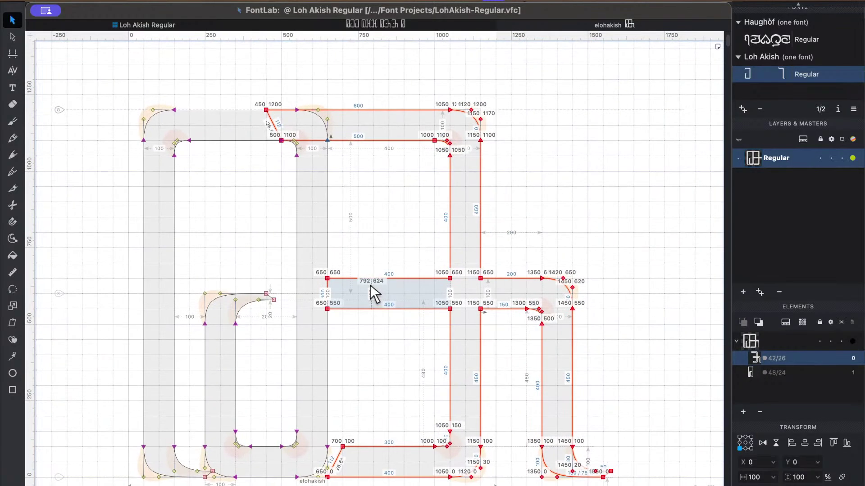
key(super+shift+Right)
key(super+shift+Right)
key(super+shift+Right)
click(350, 91)
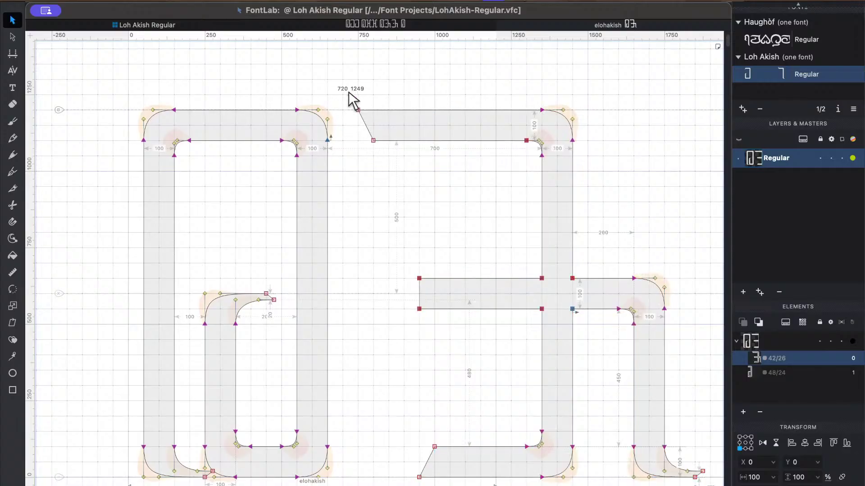
Extend the right part's slanted top and bottom bar ends 100 units left, to x 650 and x 850.
double_click(367, 112)
key(super+shift+Left)
key(super+shift+Right)
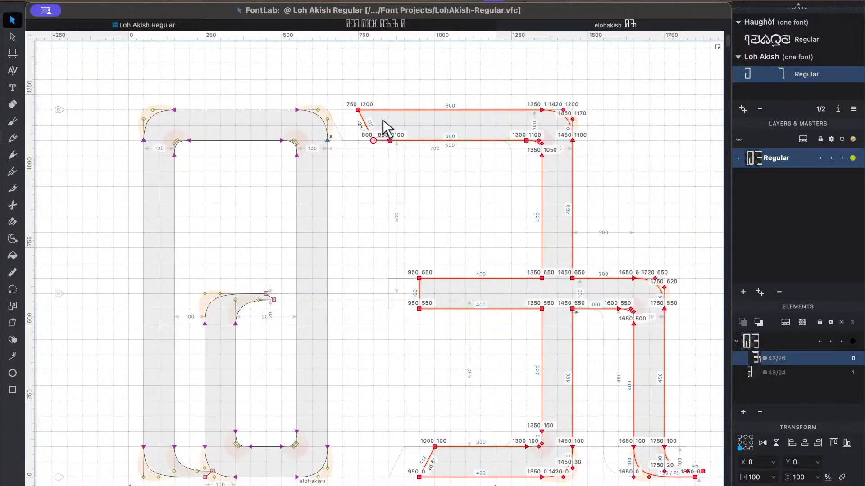
drag(343, 74, 414, 188)
key(super+shift+Left)
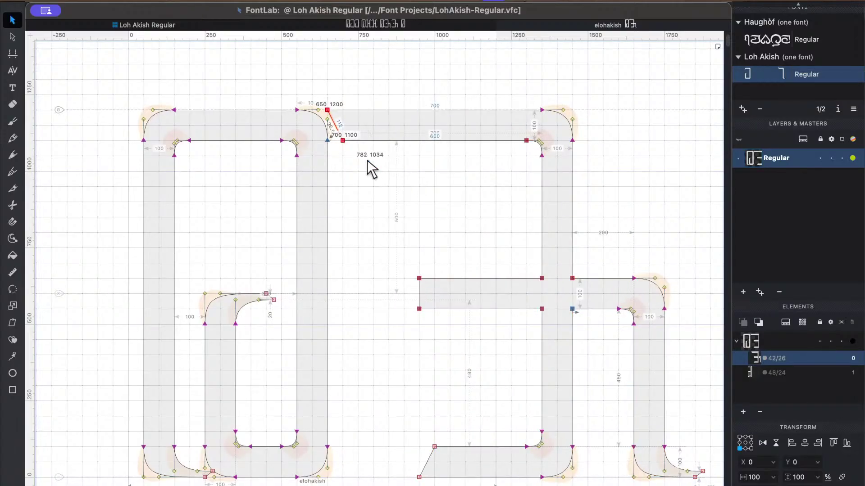
drag(395, 392, 447, 478)
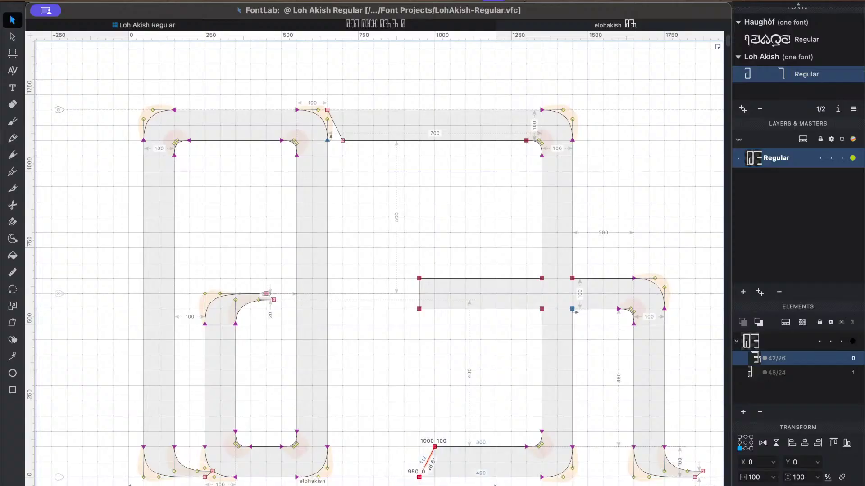
key(super+shift+Left)
Try the whole right part against the left part with its crossbar starting at x 650, and move it back clear to the right.
drag(370, 391, 424, 479)
double_click(423, 477)
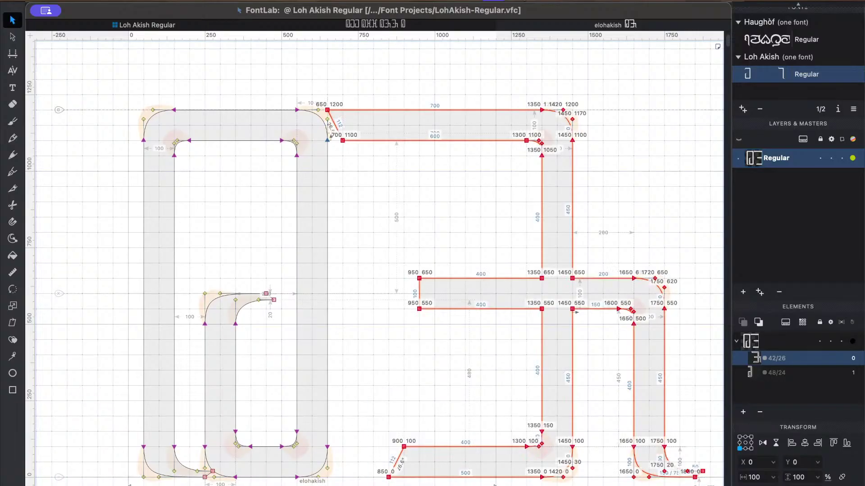
key(super+shift+Left)
key(super+shift+Left)
key(super+shift+Left)
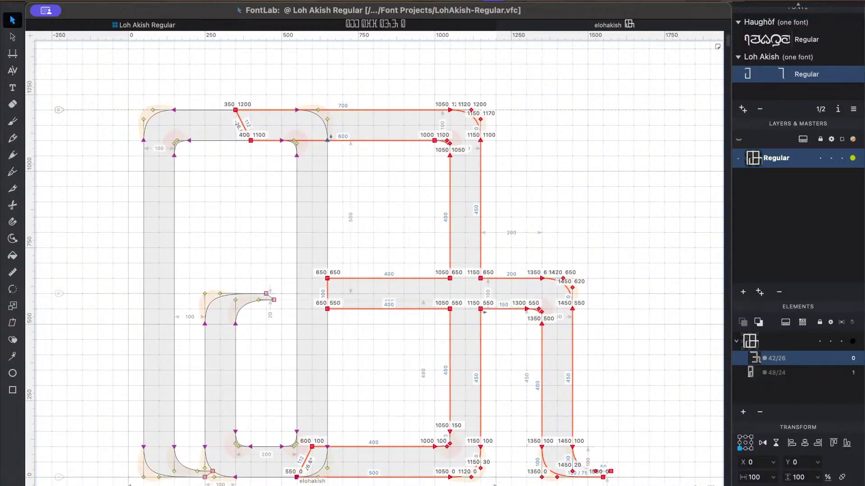
key(super+shift+Right)
key(super+shift+Right)
key(super+shift+Right)
key(super+shift+Right)
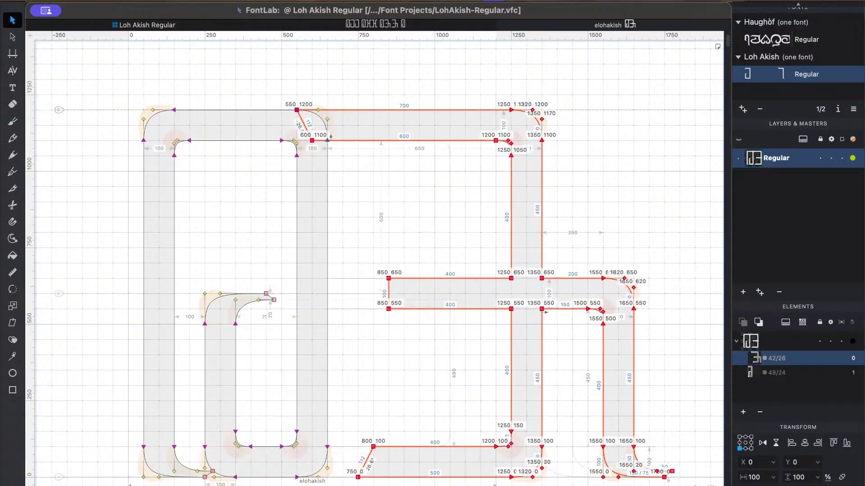
click(412, 406)
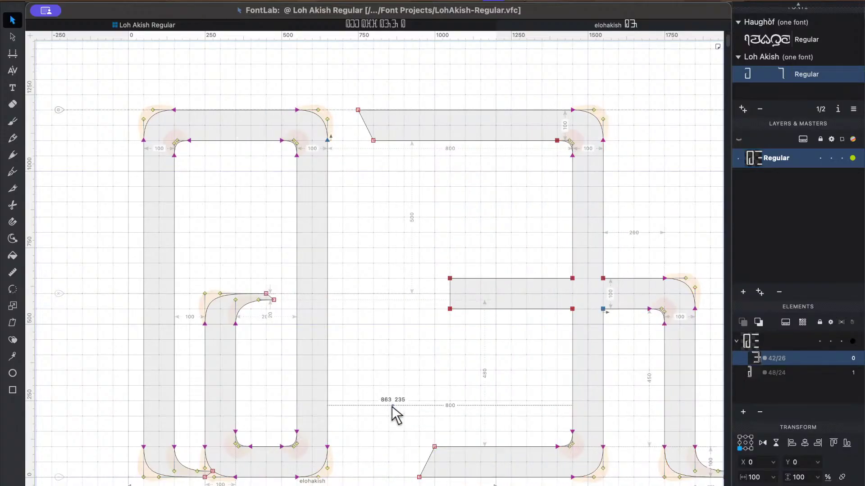
Extend the slanted end of the right part's bottom bar 100 units left to x 850.
drag(396, 405, 444, 485)
key(super+shift+Left)
drag(348, 368, 428, 485)
Try the right part with its longer bottom bar 400 units left against the left part, and move it back clear.
double_click(428, 470)
key(super+shift+Left)
key(super+shift+Left)
key(super+shift+Left)
key(super+shift+Left)
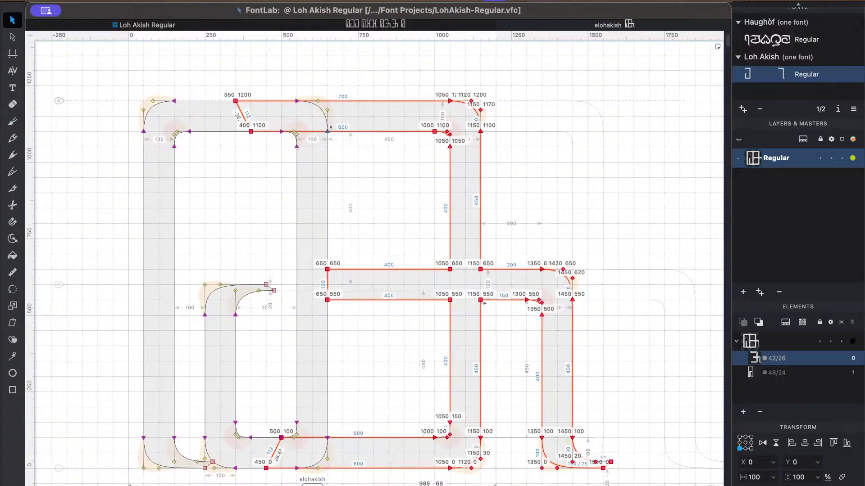
key(super+shift+Right)
key(super+shift+Right)
key(super+shift+Right)
key(super+shift+Right)
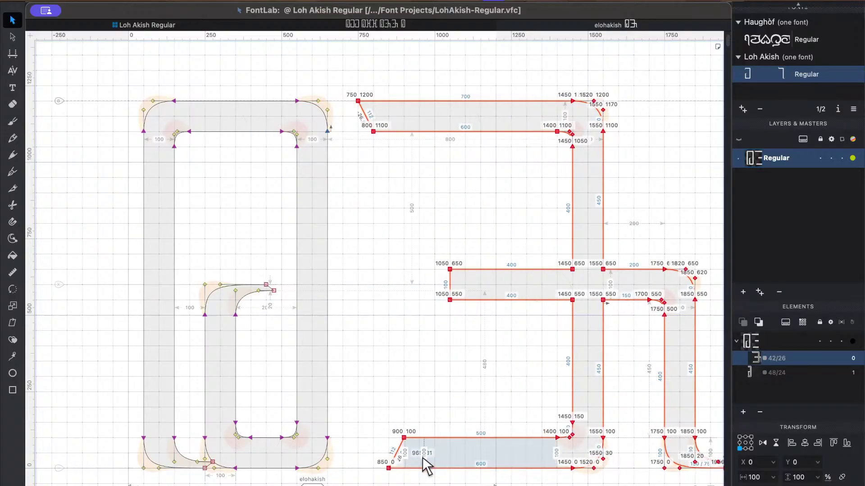
click(394, 415)
Shorten the right part's bottom bar by moving its slanted end 50 units right to x 900.
drag(372, 390, 426, 485)
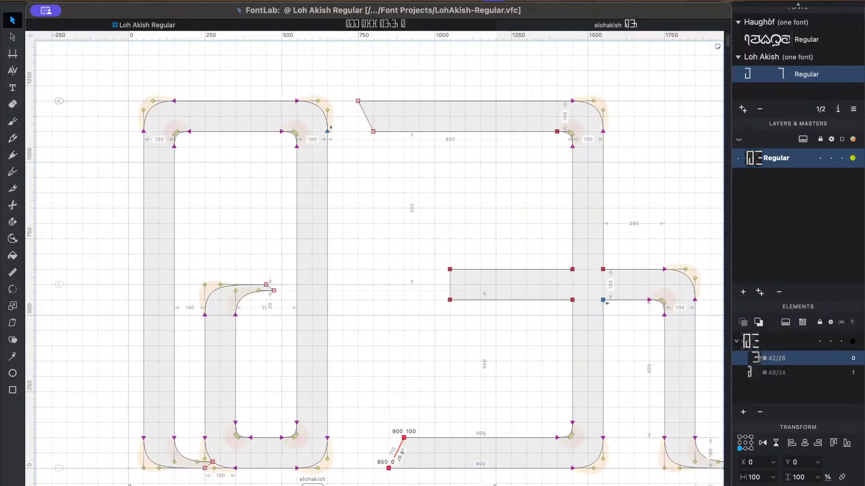
key(shift+Right)
key(shift+Right)
key(shift+Right)
key(shift+Right)
key(shift+Right)
Move the whole right part 400 units left so its crossbar meets the left part's stem at x 650.
drag(368, 389, 462, 485)
key(shift+Left)
key(shift+Left)
key(shift+Left)
key(shift+Left)
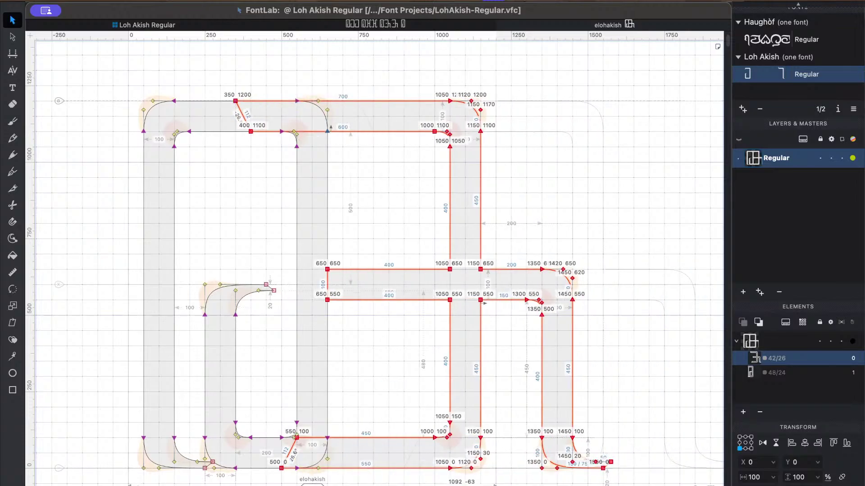
key(space)
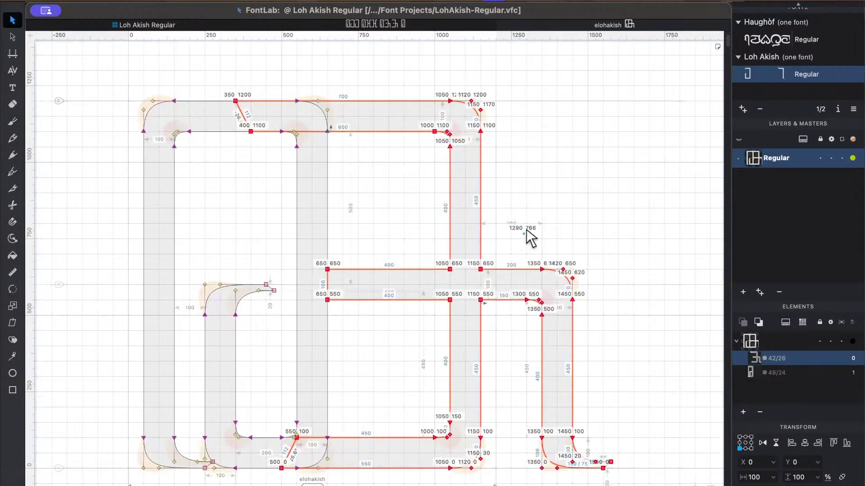
Merge all the overlapping contours of elohakish into one shape and repeat the Set Sidebearings action.
key(super+a)
right_click(565, 169)
click(604, 263)
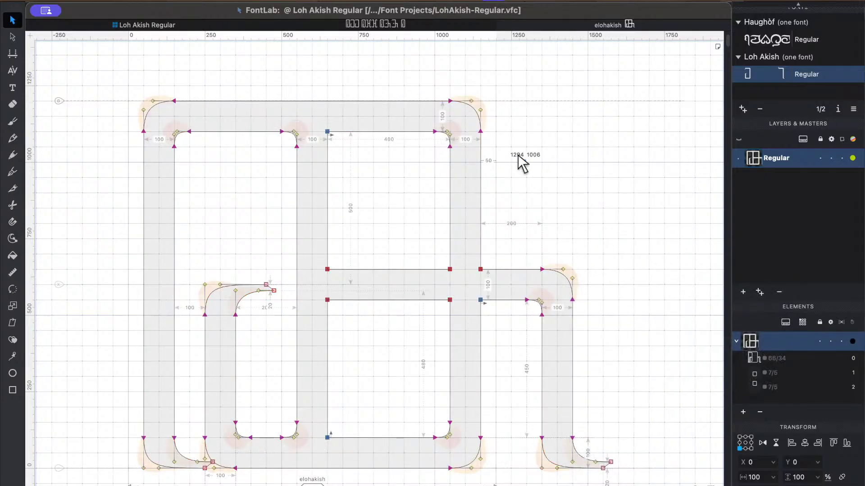
key(space)
click(318, 4)
click(355, 106)
key(space)
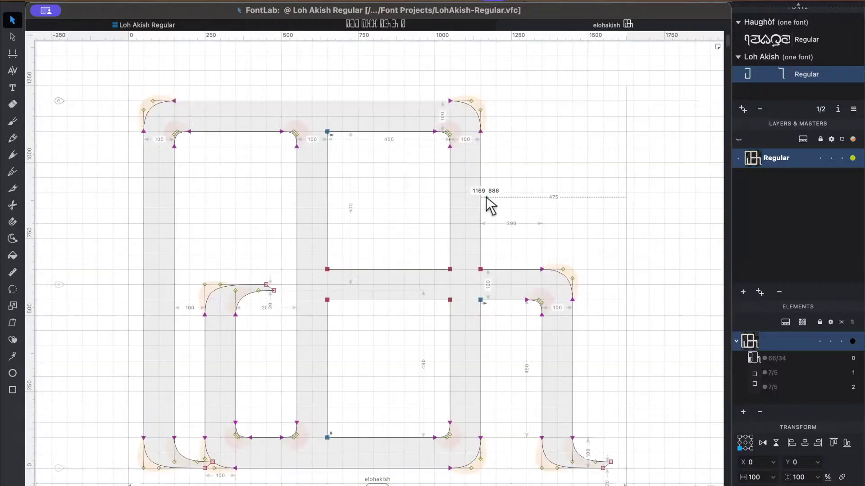
Move the right stem and the tailed stem 200 units left to narrow elohakish, and repeat the Set Sidebearings action.
key(space)
drag(405, 63, 629, 433)
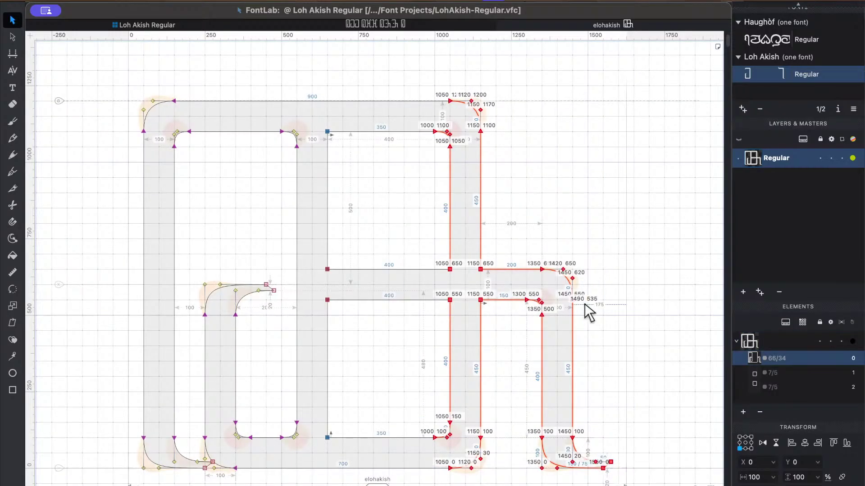
key(super+Left)
key(super+Left)
key(space)
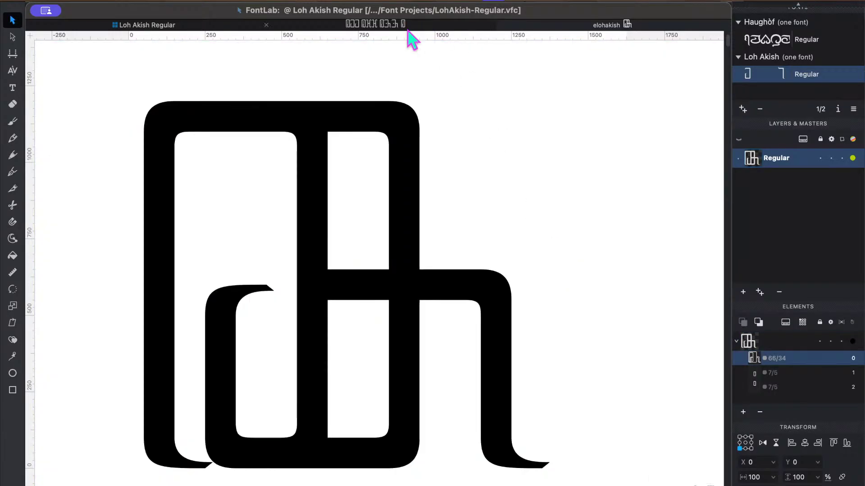
click(337, 2)
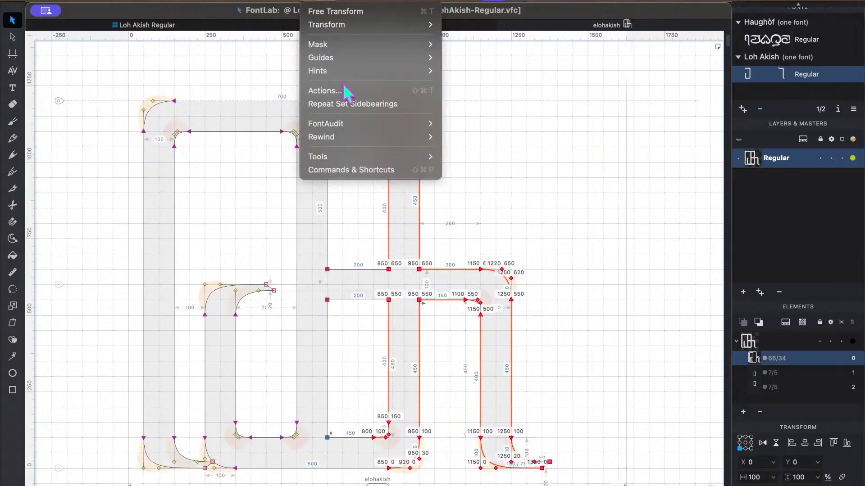
click(336, 107)
Examine the udieresislohakish outline, compare it with elohakish, and return to the font's glyph overview.
click(152, 25)
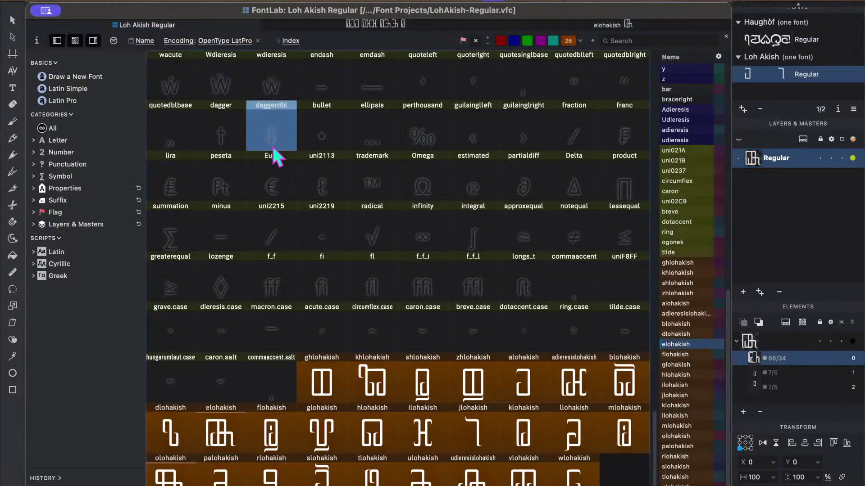
click(408, 271)
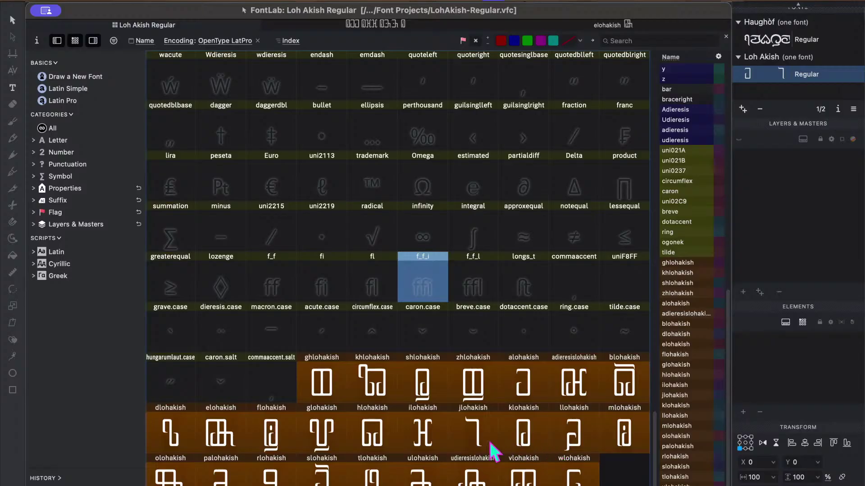
double_click(473, 475)
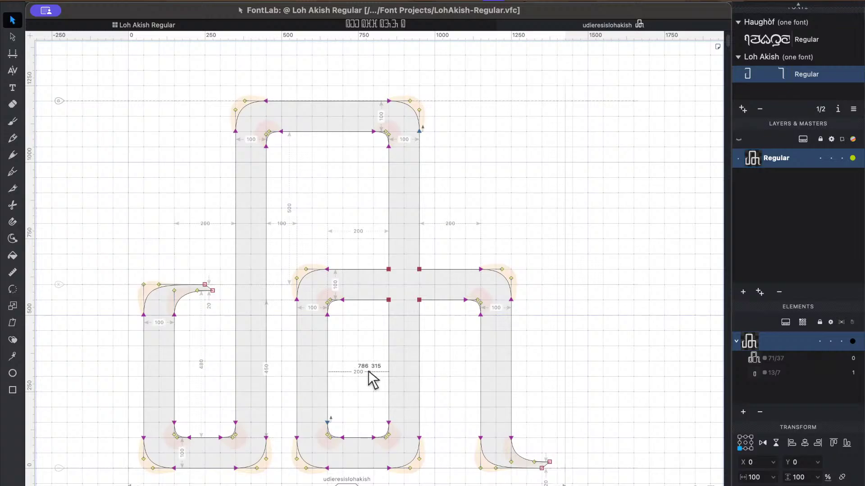
click(122, 25)
click(235, 223)
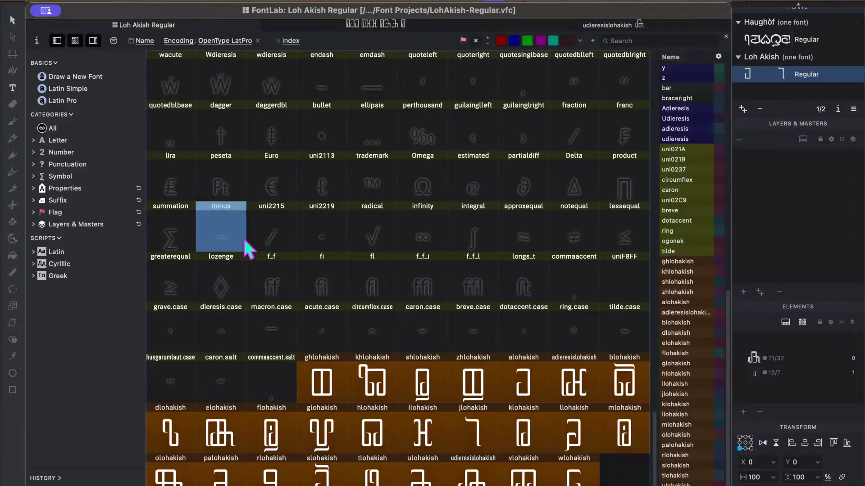
double_click(221, 433)
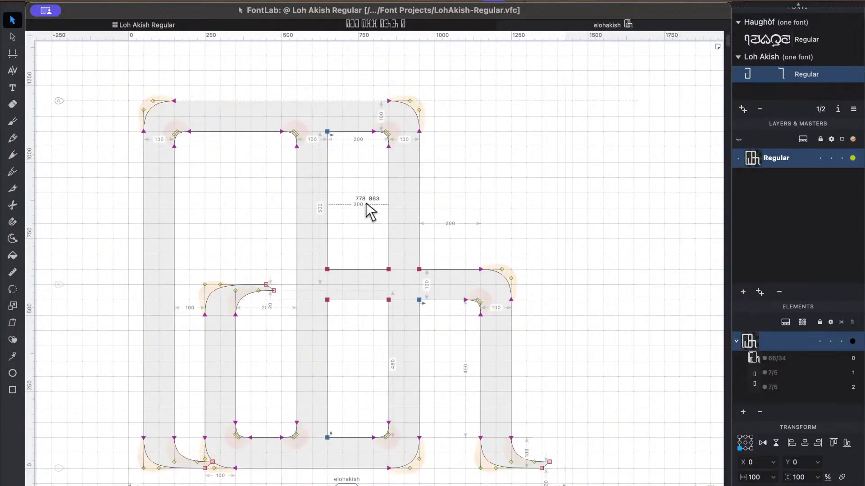
key(space)
click(147, 25)
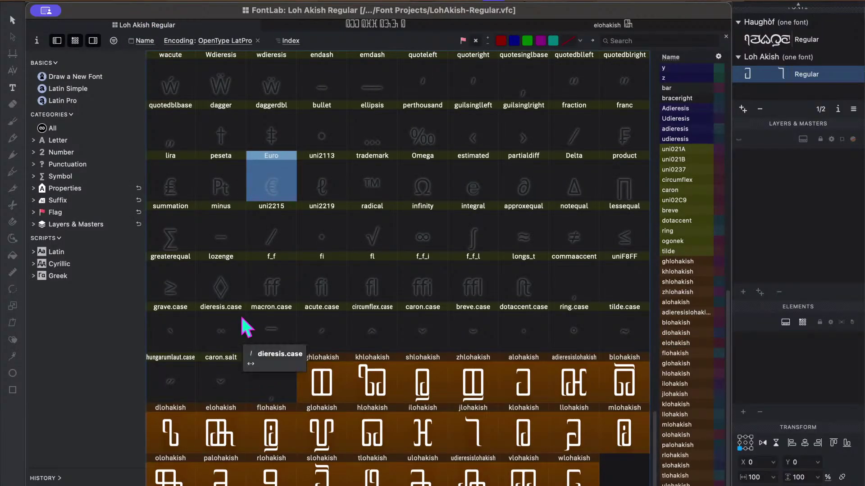
click(309, 247)
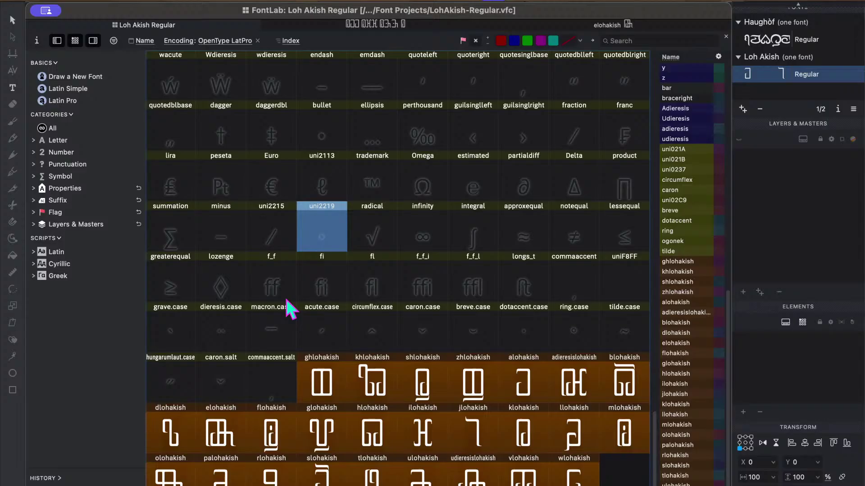
click(244, 315)
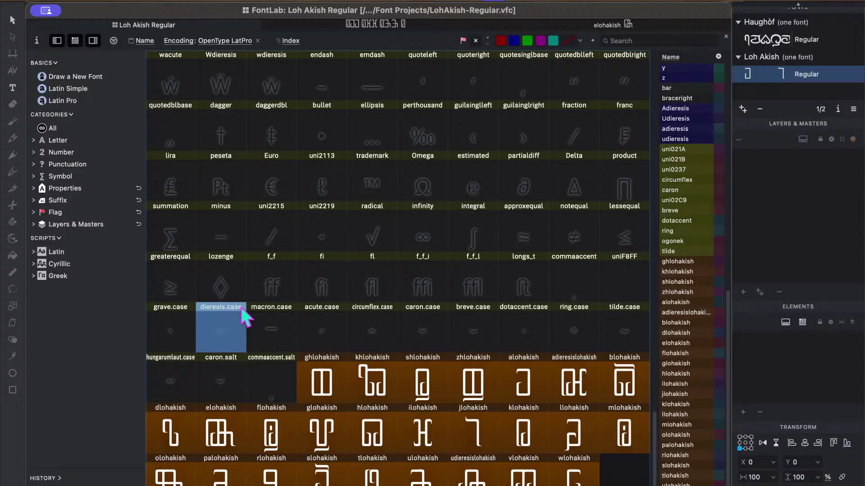
click(331, 228)
click(292, 286)
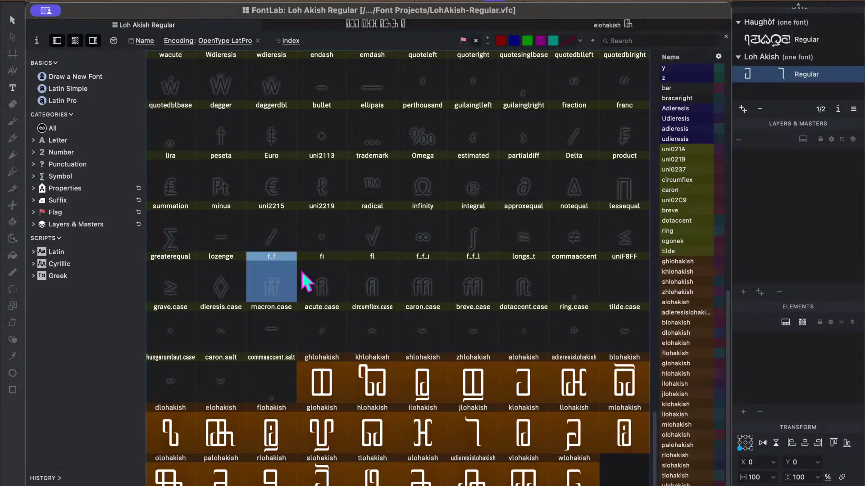
key(ctrl+Up)
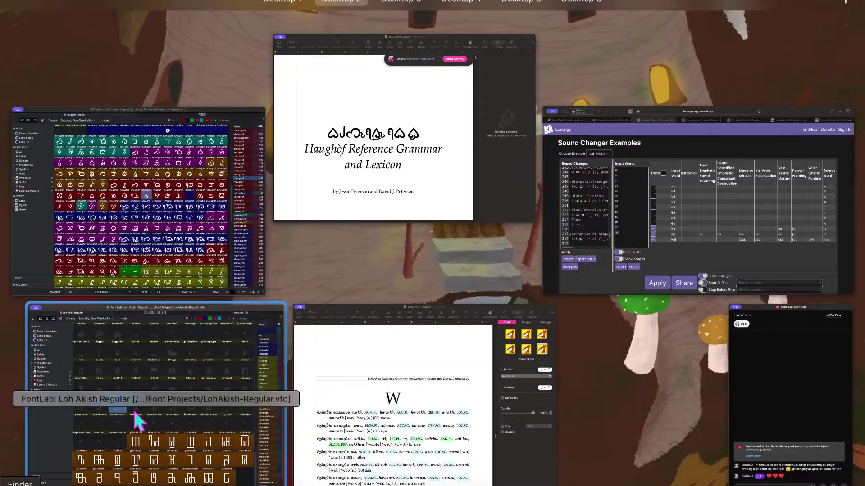
click(135, 463)
click(182, 405)
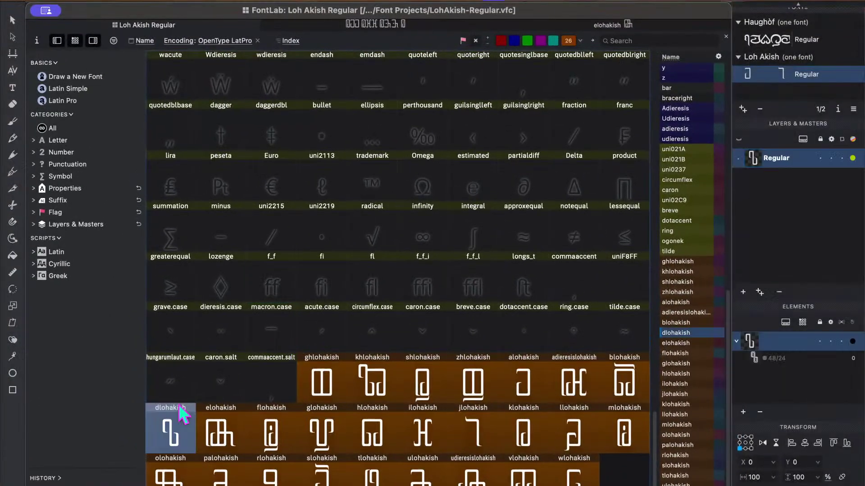
click(382, 292)
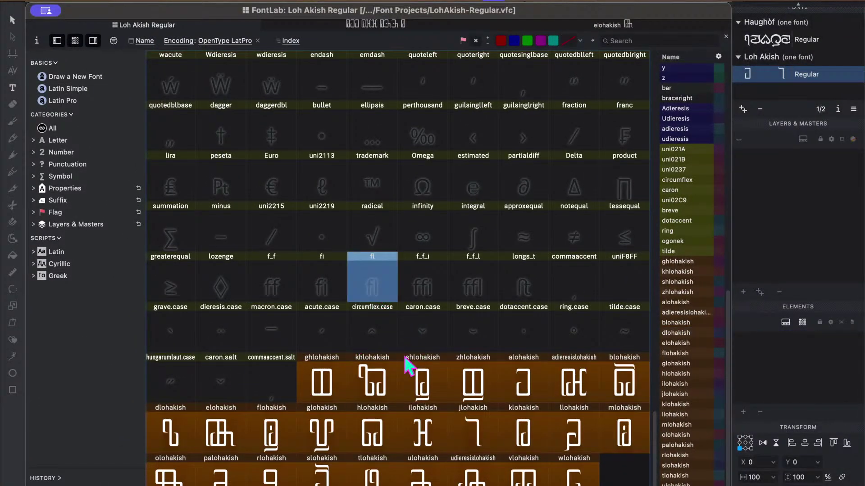
click(451, 313)
Copy the ulohakish glyph into the caron.salt cell and open that copy for editing.
click(421, 481)
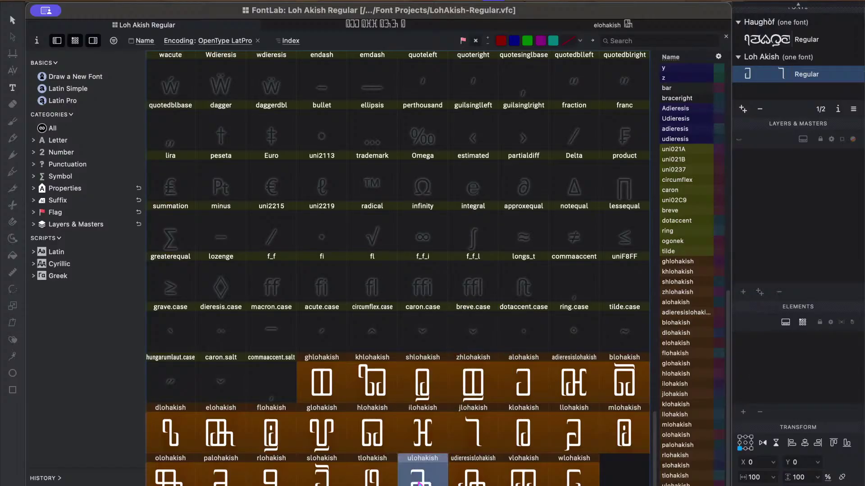
click(222, 376)
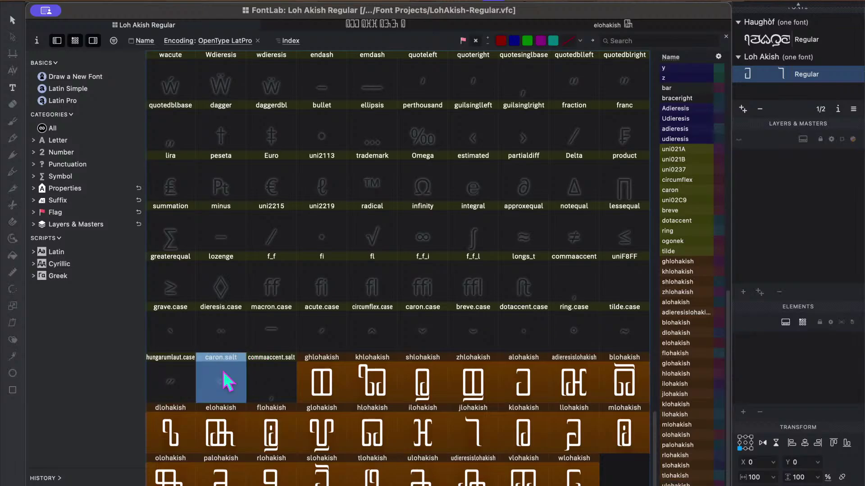
key(ctrl+v)
click(233, 286)
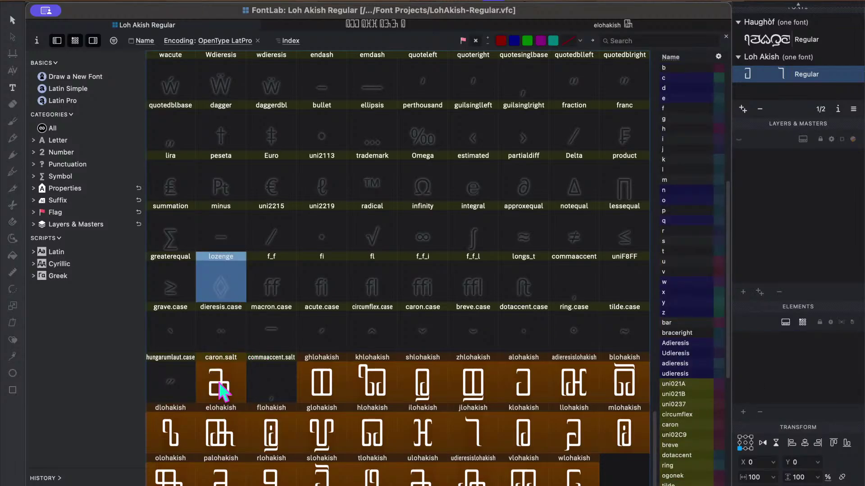
double_click(219, 381)
scroll(198, 315, down, 3)
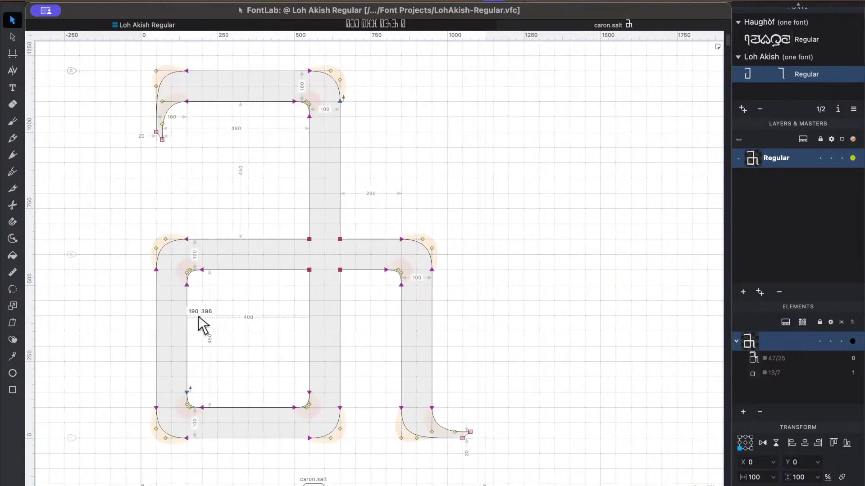
Move the left side of the lower bowl in caron.salt 150 units right, so its outer edge lies at x 200.
drag(131, 186, 243, 420)
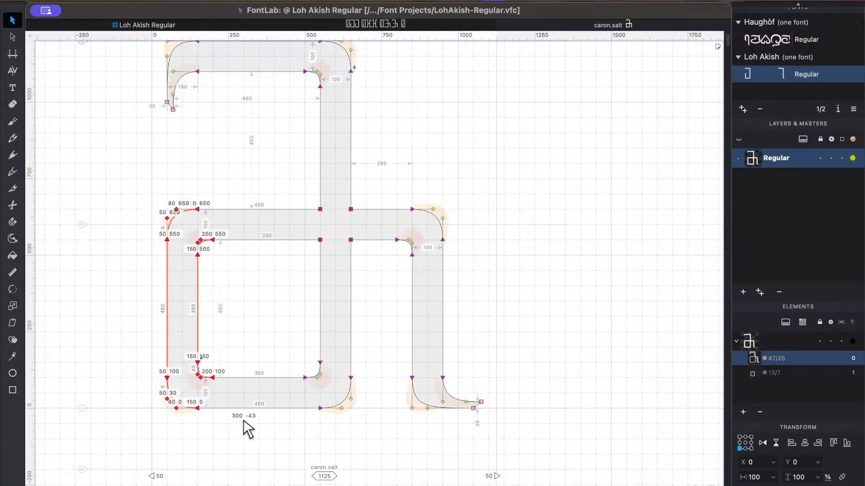
key(ctrl+shift+Right)
key(shift+Right)
key(shift+Right)
key(shift+Right)
key(shift+Right)
key(shift+Right)
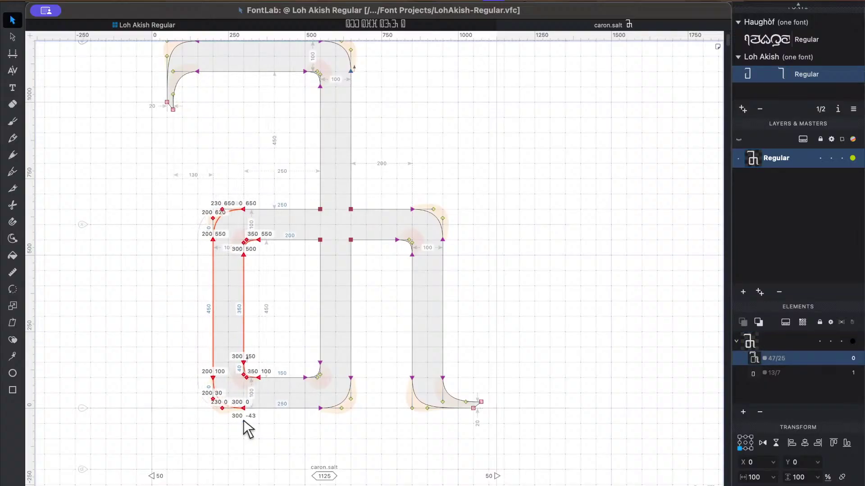
Compare the caron.salt outline with the elohakish glyph, and return to the font's glyph overview.
key(space)
click(164, 25)
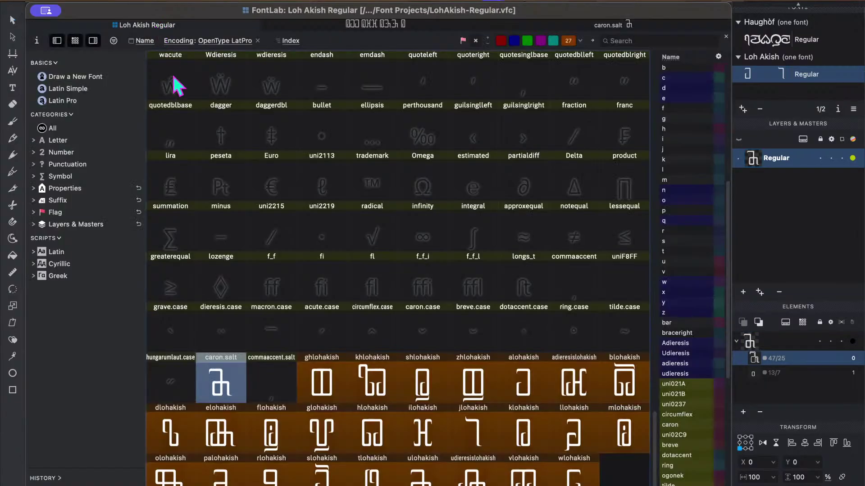
click(221, 180)
double_click(220, 433)
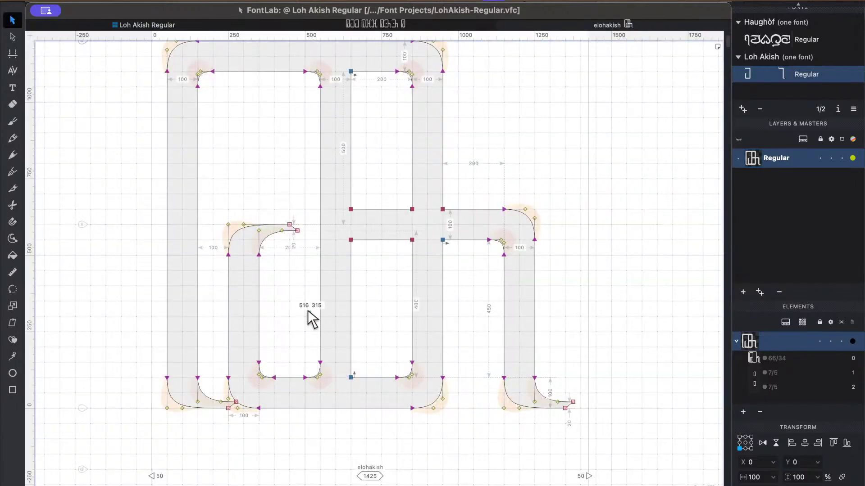
click(135, 26)
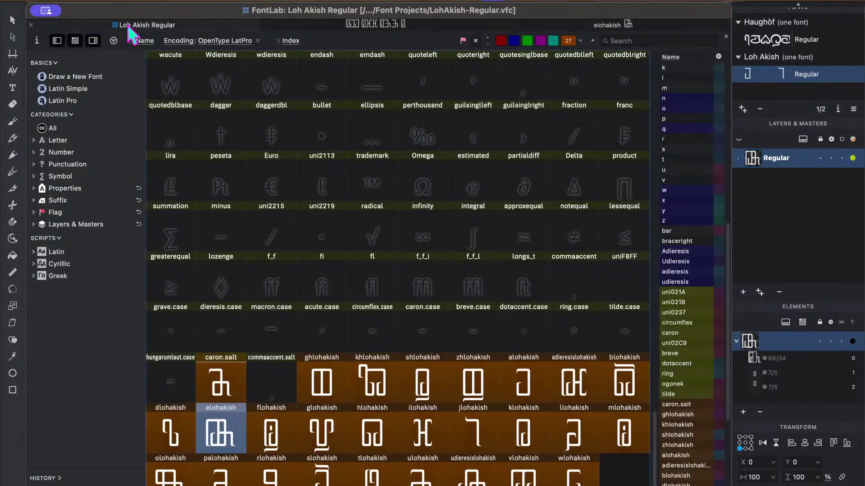
Copy the whole klohakish outline and reopen the caron.salt glyph for editing.
click(222, 118)
click(277, 310)
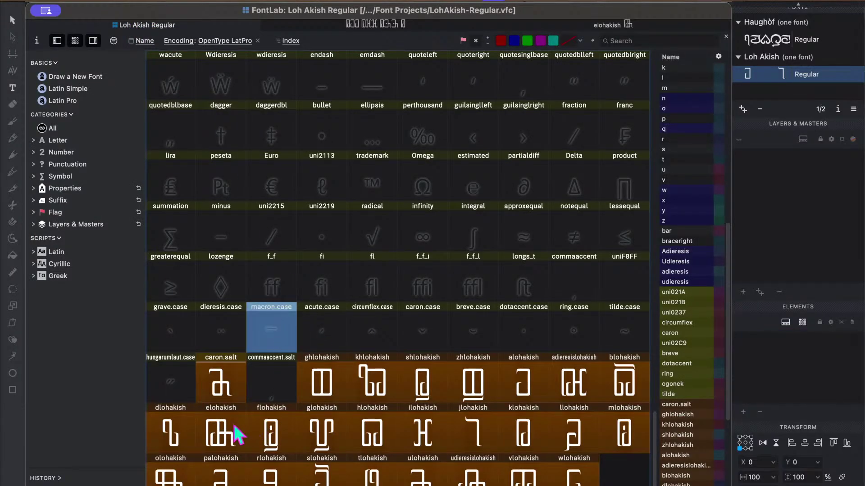
click(502, 328)
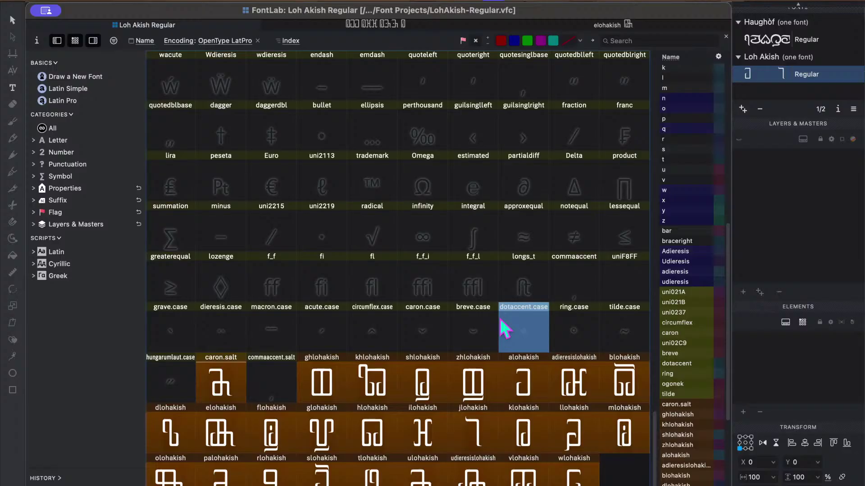
click(522, 443)
double_click(523, 441)
key(ctrl+a)
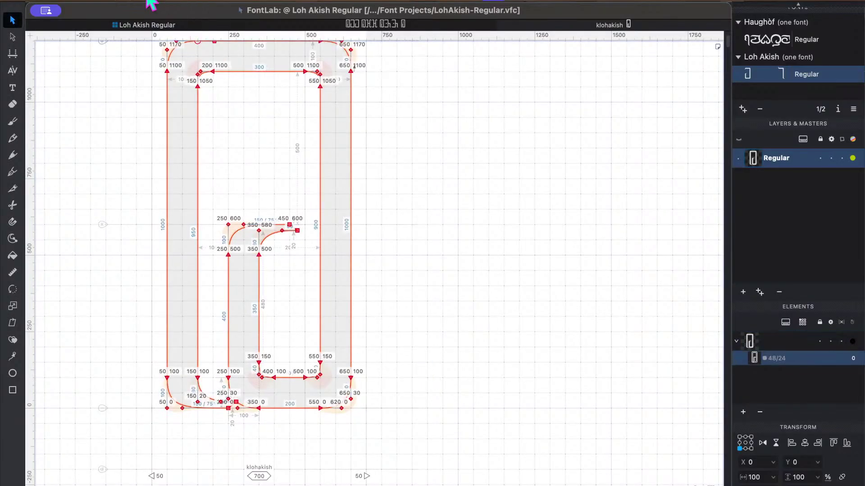
click(118, 26)
double_click(227, 390)
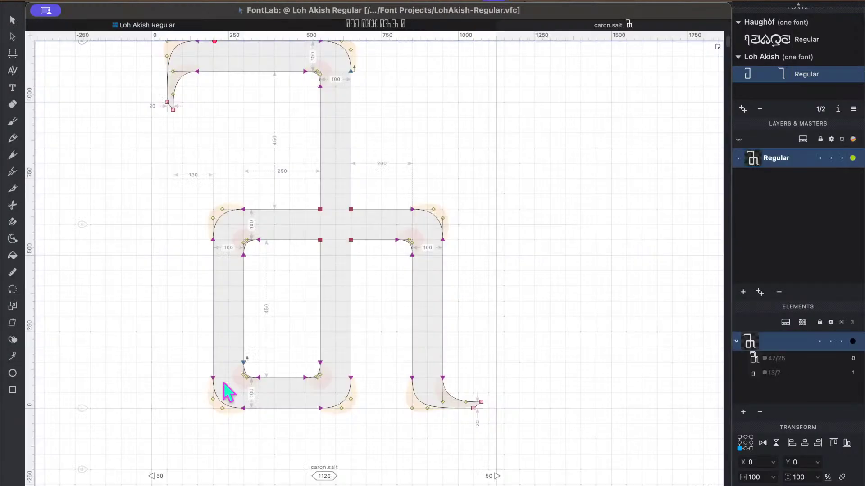
Delete the pasted klohakish outline from caron.salt, and move the left side of the lower bowl 50 units right, to x 250.
click(227, 391)
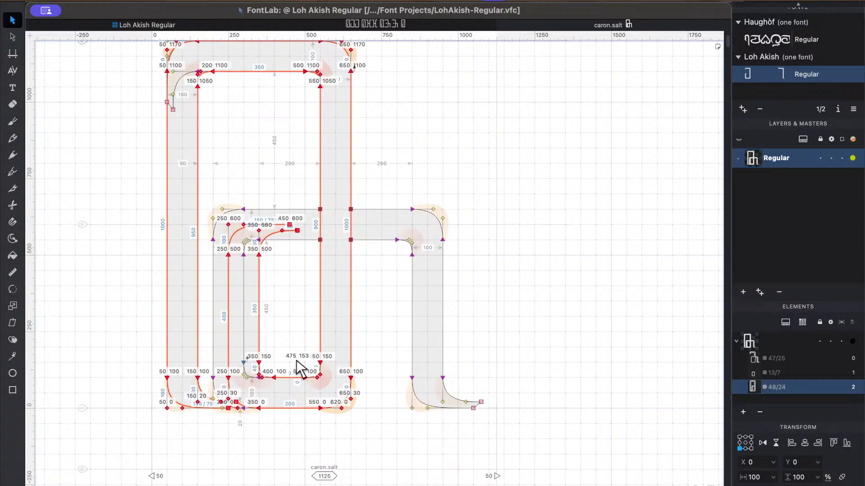
key(Delete)
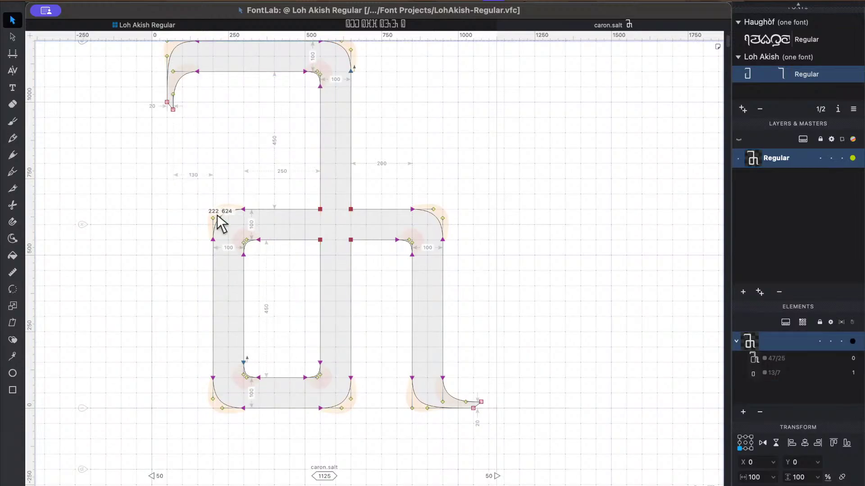
drag(196, 177, 274, 430)
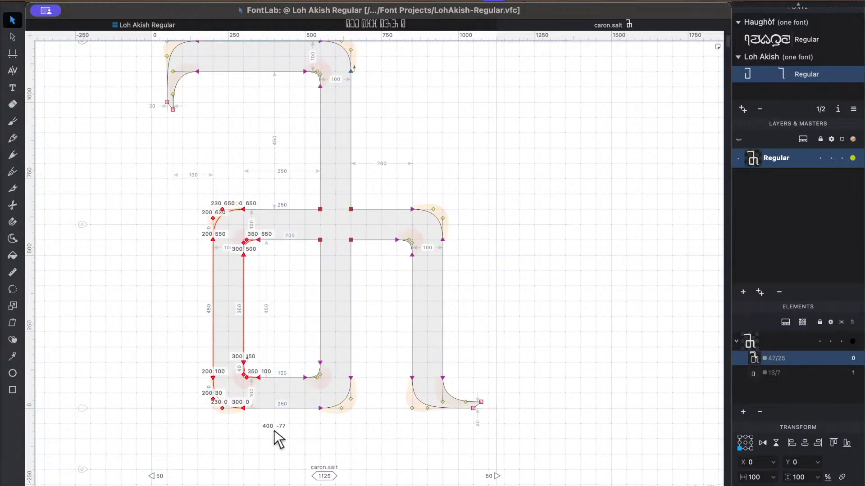
key(shift+Right)
key(shift+Right)
key(shift+Right)
key(shift+Right)
key(shift+Right)
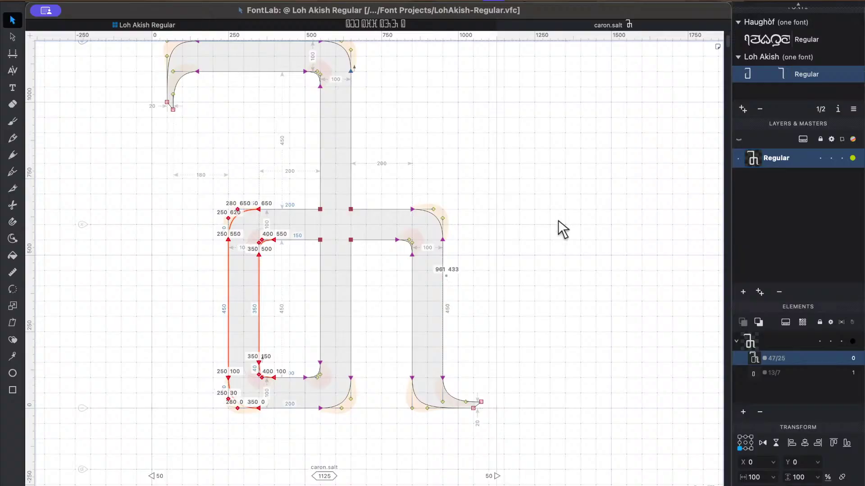
Paste the klohakish outline into caron.salt and move it 1700 units right, clear of the existing glyph.
click(582, 215)
key(super+v)
key(super+shift+Right)
key(super+shift+Right)
key(super+shift+Right)
key(super+shift+Right)
key(super+shift+Right)
key(super+shift+Right)
key(super+shift+Right)
key(super+shift+Right)
key(super+shift+Right)
key(super+shift+Right)
key(super+shift+Right)
key(super+shift+Right)
key(super+shift+Right)
key(super+shift+Right)
key(super+shift+Right)
key(super+shift+Right)
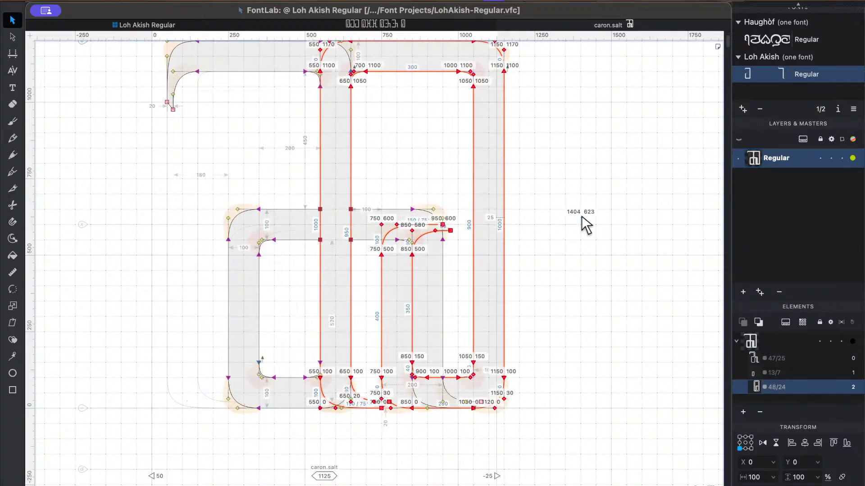
click(576, 207)
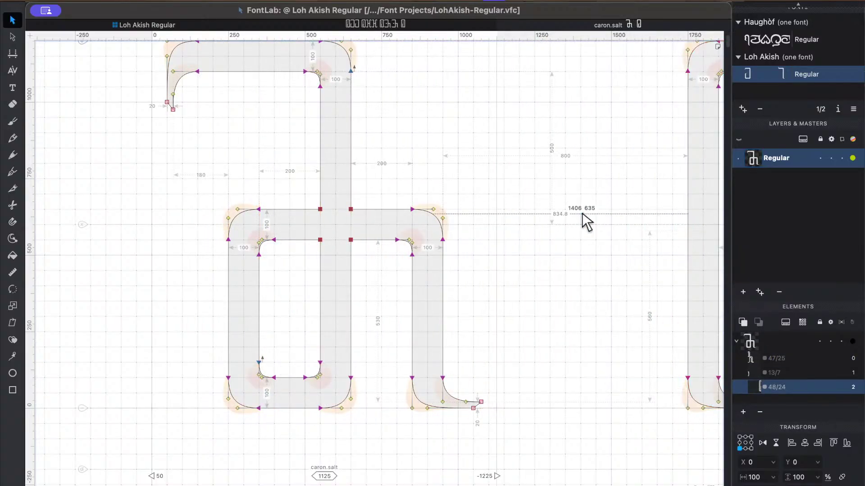
Delete the inner hook, the bottom bar and the lower right stem of the pasted klohakish outline.
scroll(577, 209, right, 10)
drag(368, 199, 511, 386)
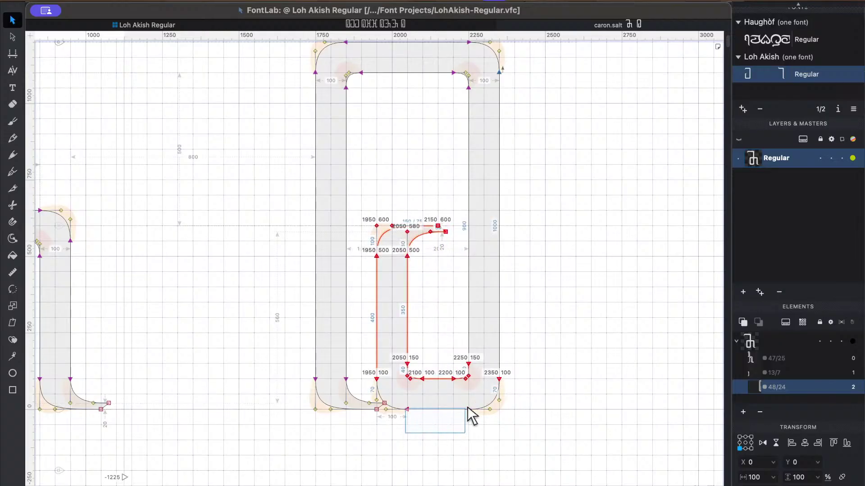
drag(467, 407, 480, 403)
key(Delete)
scroll(510, 309, up, 2)
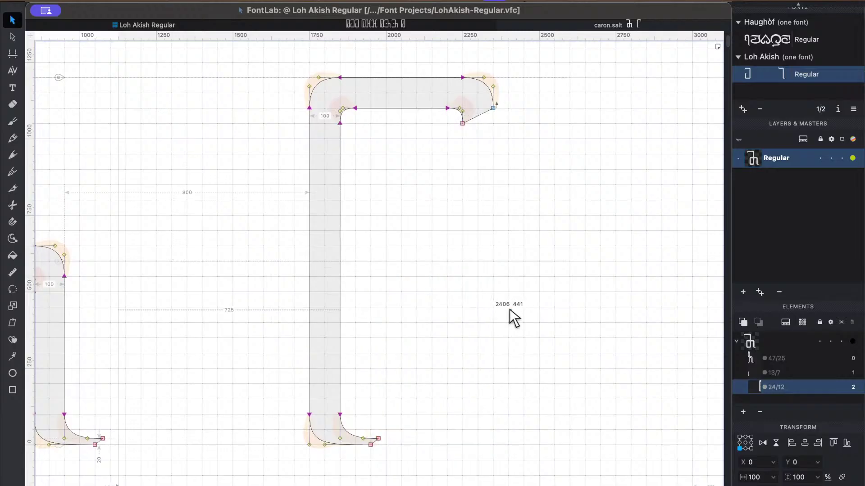
Delete the upper right corner of the pasted part, leaving its left stem with an open-ended top bar.
scroll(509, 309, left, 10)
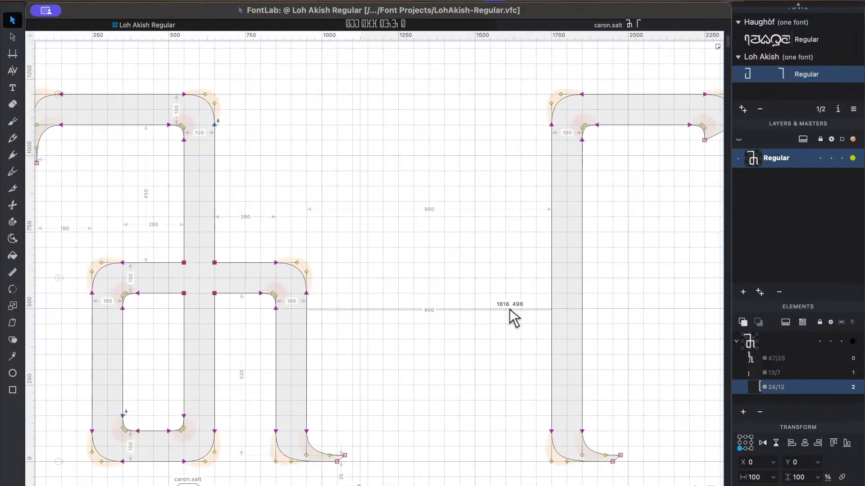
scroll(653, 217, right, 5)
drag(535, 178, 587, 147)
key(Delete)
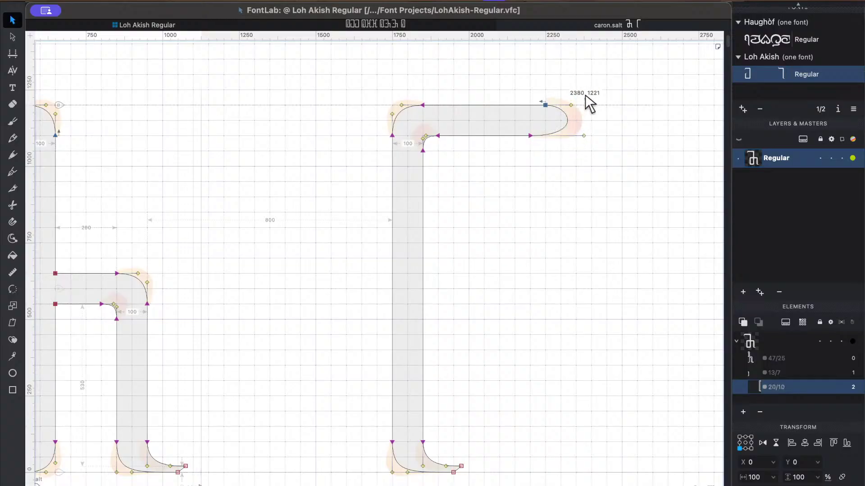
drag(574, 86, 594, 171)
key(Delete)
Delete the hooked left end of caron.salt's original top bar, so the bar ends square at x 150.
scroll(594, 171, left, 12)
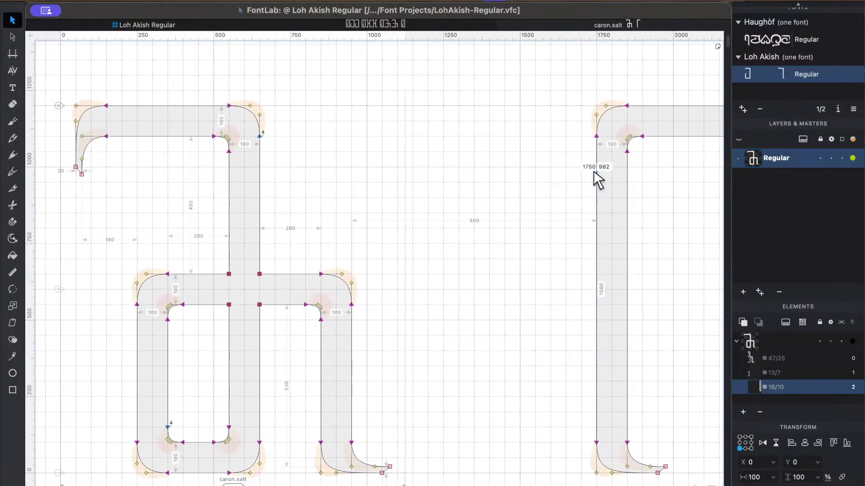
drag(101, 156, 177, 199)
key(Delete)
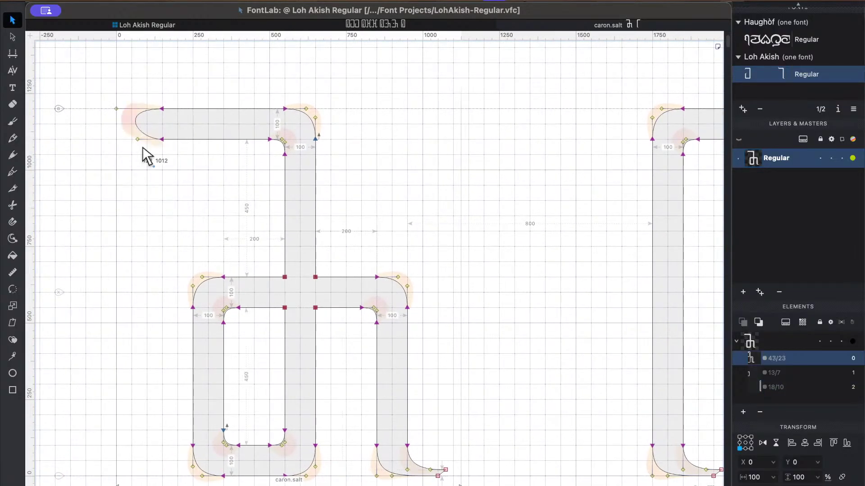
drag(93, 93, 126, 133)
key(Delete)
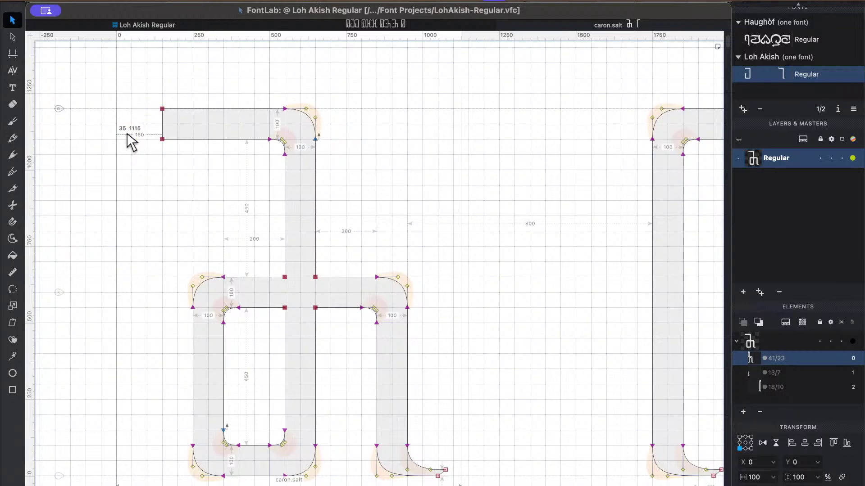
Move the trimmed klohakish part 1700 units left, so its stem's outer edge lies at x 50, and preview the glyph.
scroll(126, 132, right, 15)
drag(214, 79, 329, 207)
key(super+Left)
key(super+Left)
key(super+Left)
key(super+Left)
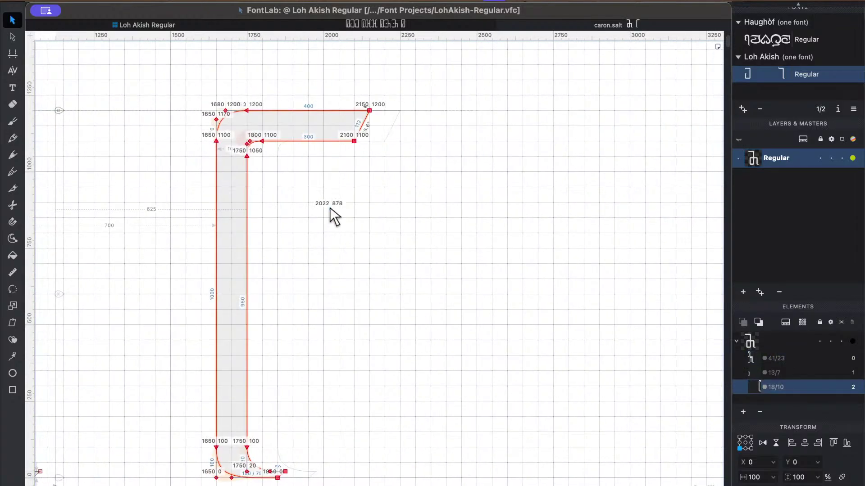
key(super+Left)
key(super+Left)
key(super+Left)
key(super+Left)
key(super+Left)
key(super+Left)
key(super+Left)
key(super+Left)
key(super+Left)
key(super+Left)
key(super+Left)
key(super+Left)
scroll(330, 207, left, 20)
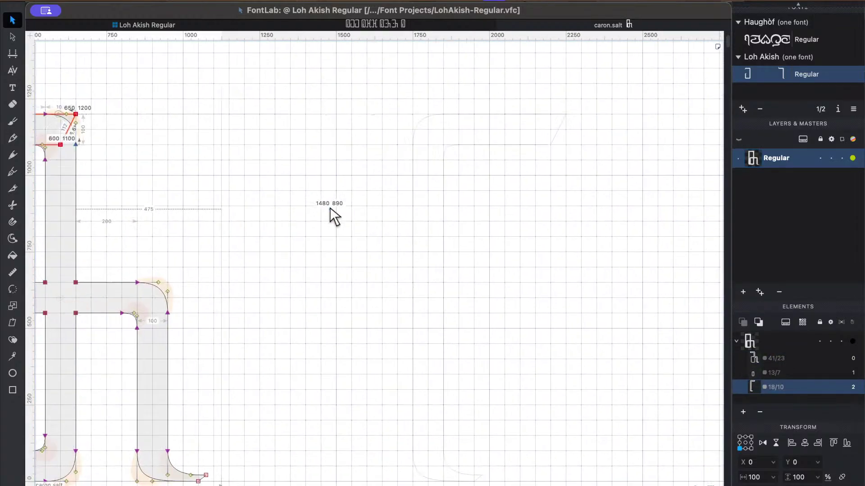
key(super+Left)
key(super+Left)
scroll(329, 208, right, 2)
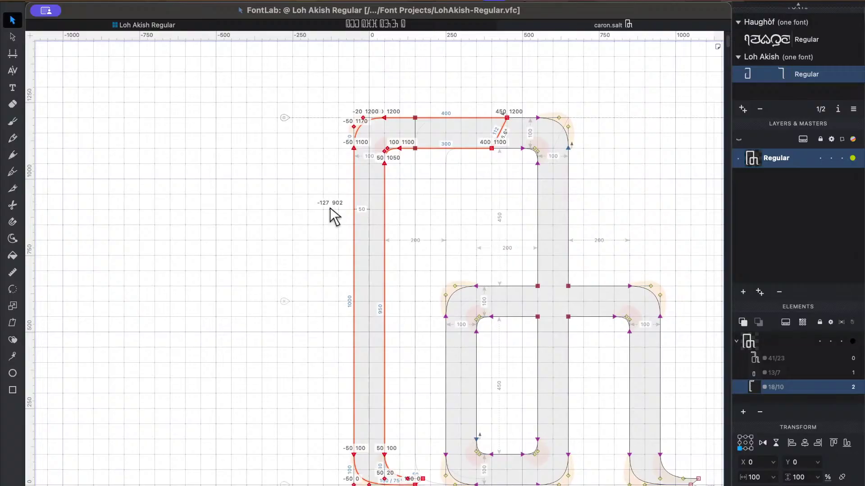
scroll(330, 208, down, 4)
key(super+Right)
scroll(330, 208, right, 1)
scroll(330, 207, up, 1)
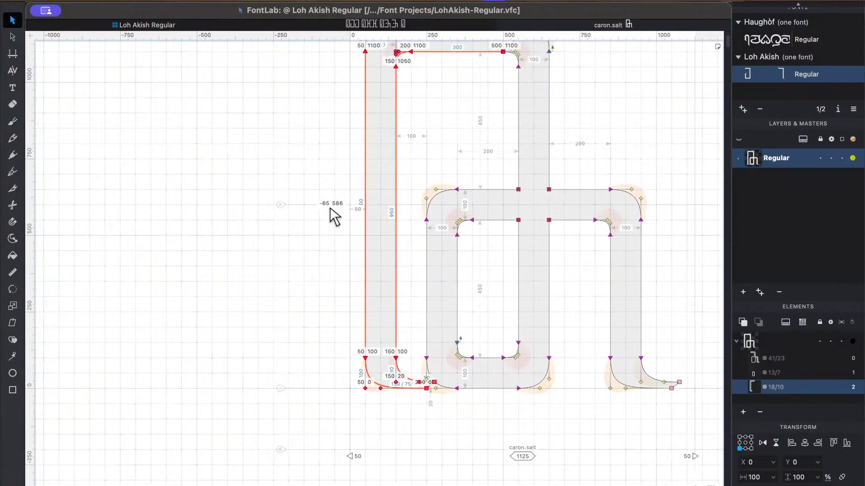
key(space)
scroll(329, 207, right, 1)
scroll(330, 208, up, 2)
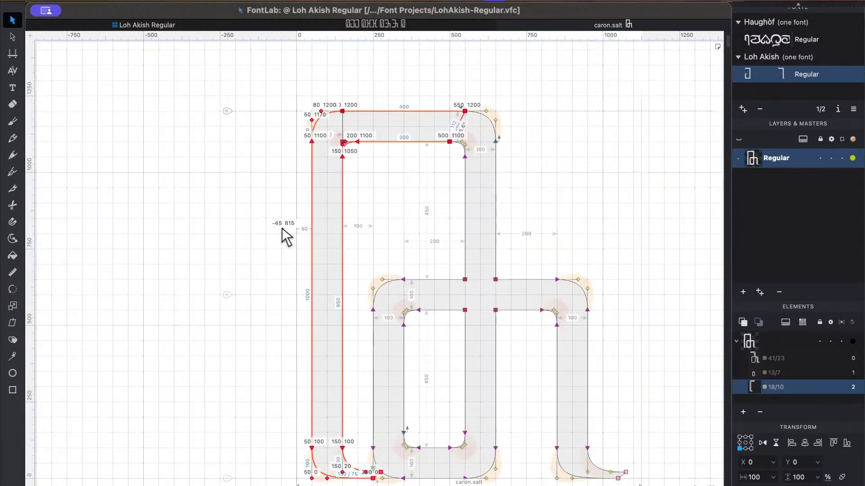
Move the left stem part aside, and shift the cut end of the original top bar 100 units right, to x 250.
key(super+Left)
key(super+Left)
key(super+Left)
key(super+Left)
key(super+Left)
key(super+Left)
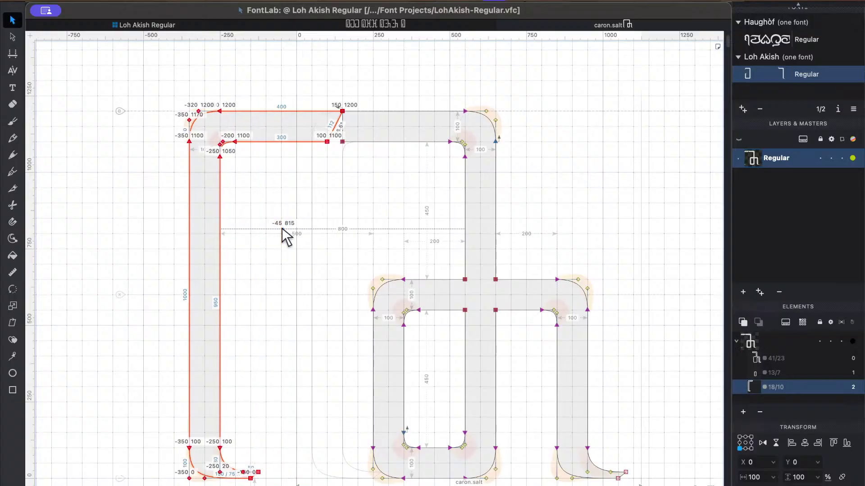
drag(329, 91, 376, 169)
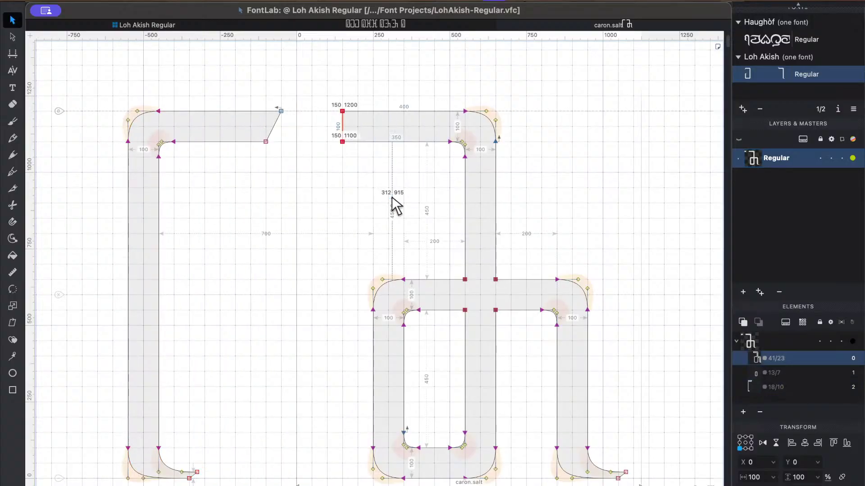
key(super+Right)
Move the left stem part back so its outer edge lies at x 50, overlapping the original top bar.
drag(245, 81, 312, 191)
key(super+Right)
key(super+Right)
key(super+Right)
key(super+Right)
key(super+Right)
key(super+Right)
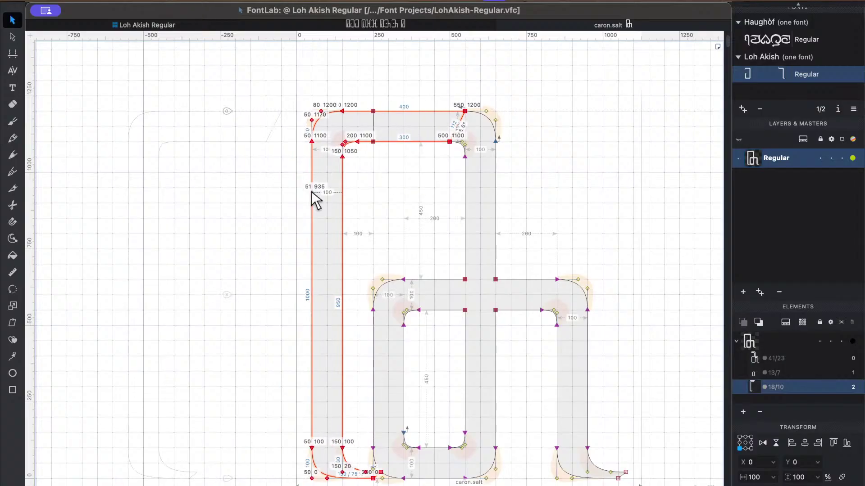
Move the left stem part aside to x -750 and shorten its top bar by 100 units.
key(space)
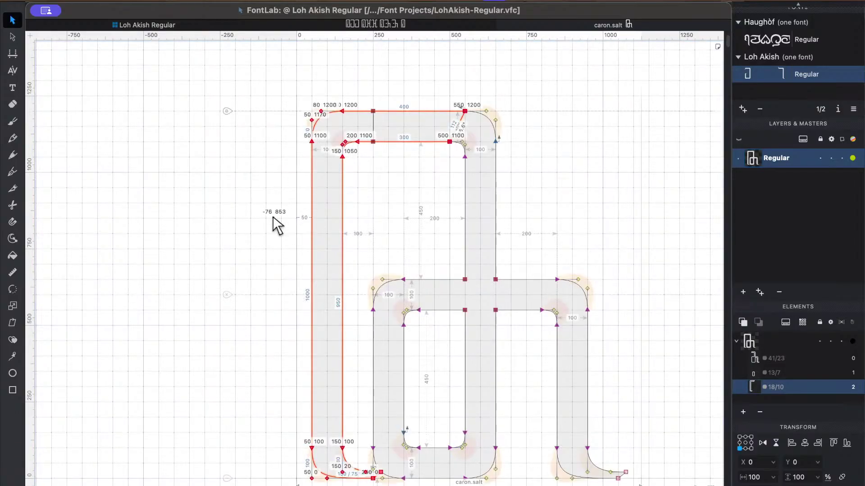
scroll(273, 217, down, 2)
scroll(289, 186, up, 1)
key(super+Left)
key(super+Left)
key(super+Left)
key(super+Left)
key(super+Left)
key(super+Left)
key(super+Left)
key(super+Left)
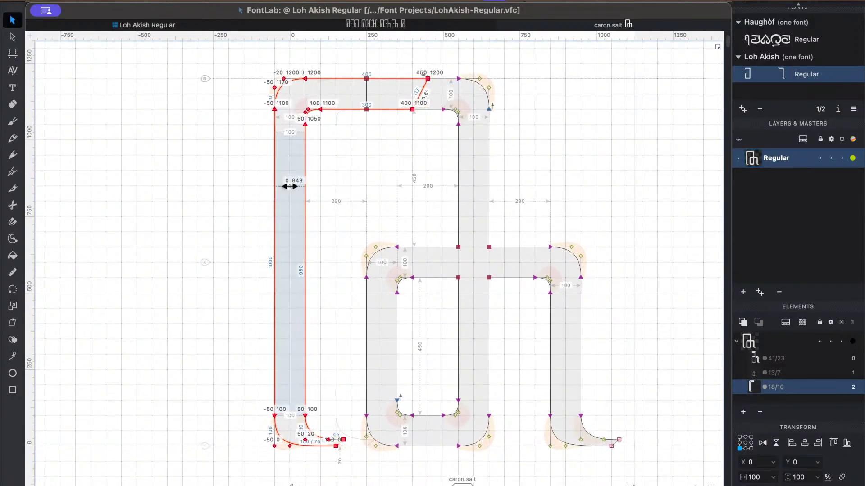
click(235, 133)
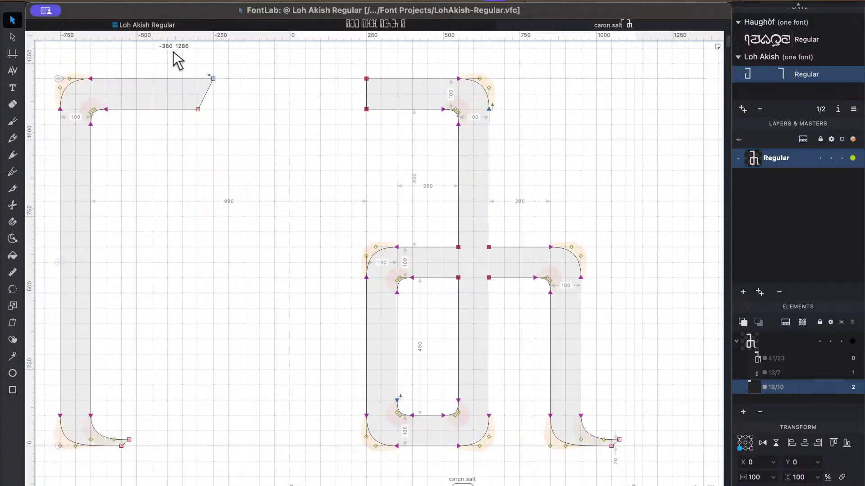
drag(173, 51, 234, 134)
key(super+Left)
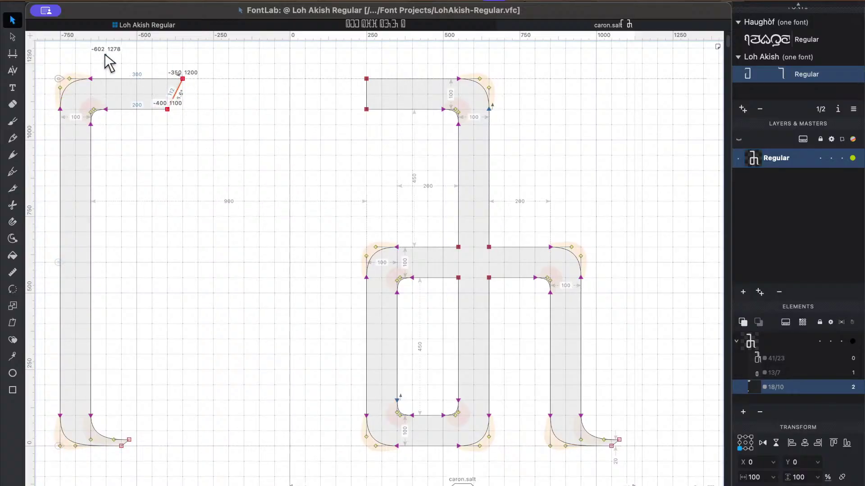
Return the shortened left stem part to x 50, so its top bar overlaps the original one.
drag(156, 56, 221, 180)
key(super+Right)
key(super+Right)
key(super+Right)
key(super+Right)
key(super+Right)
key(super+Right)
key(super+Right)
key(super+Right)
key(super+Right)
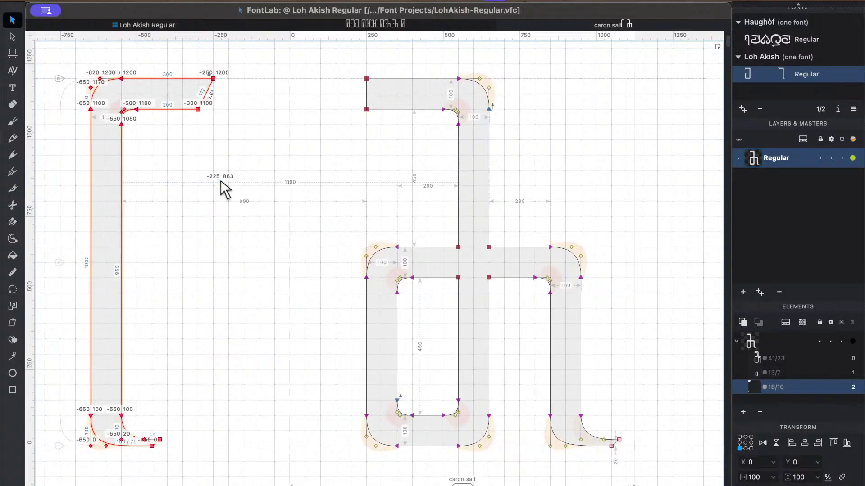
key(super+Left)
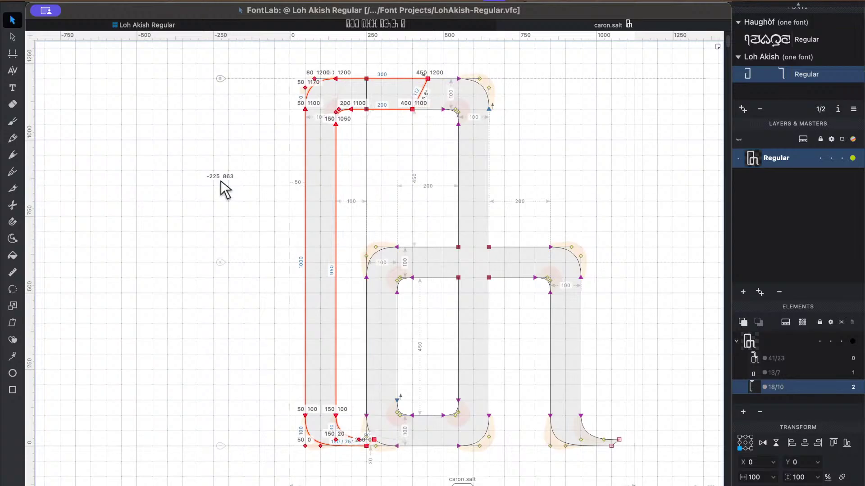
Merge all contours of the caron.salt glyph with Remove Overlap and preview the filled shape.
key(space)
key(super+a)
right_click(194, 156)
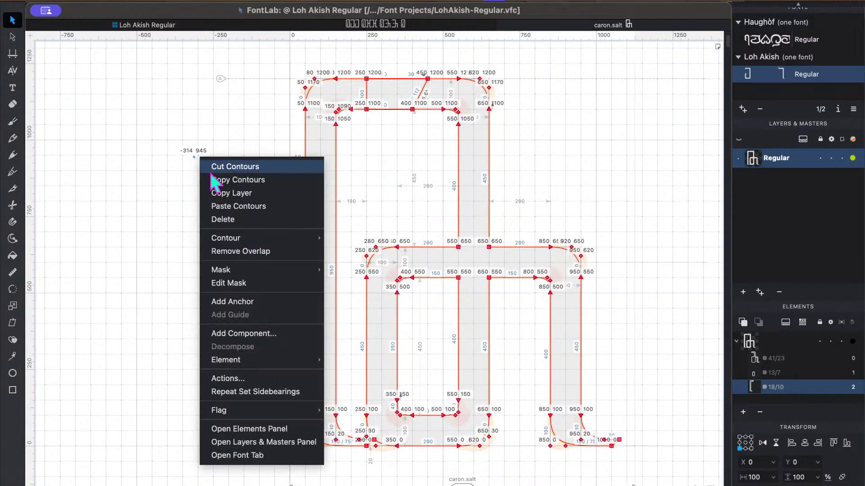
click(261, 247)
key(space)
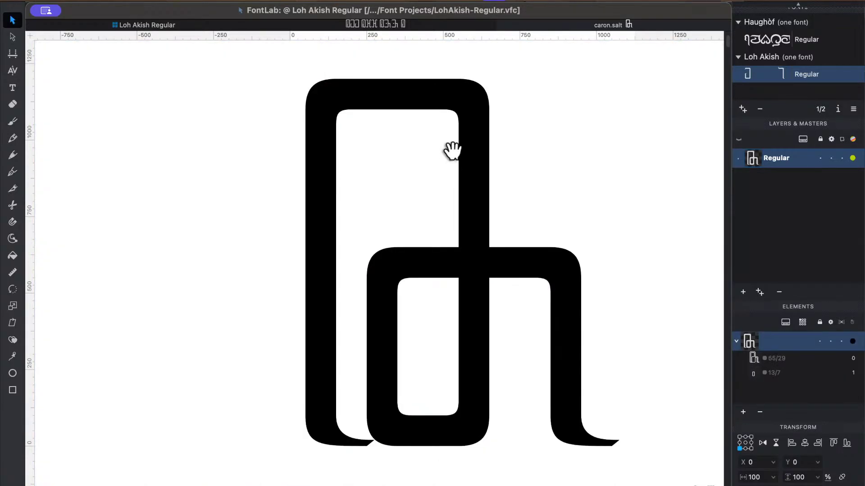
click(321, 1)
click(369, 103)
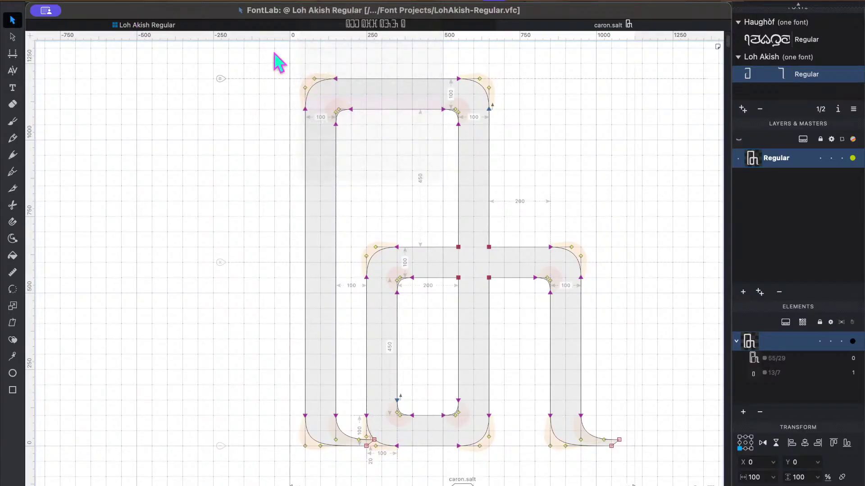
Display the caron.salt and elohakish glyphs side by side as text to compare the narrow variant with the original.
click(143, 28)
click(270, 225)
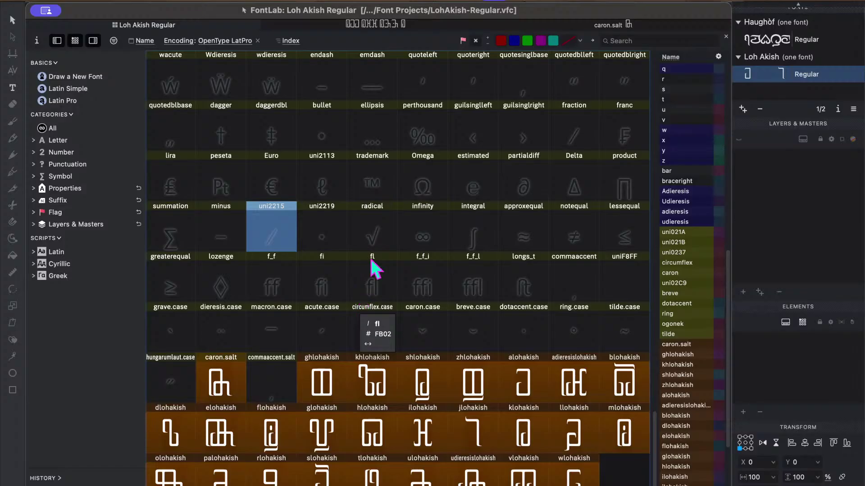
click(391, 195)
click(224, 383)
shift+click(220, 434)
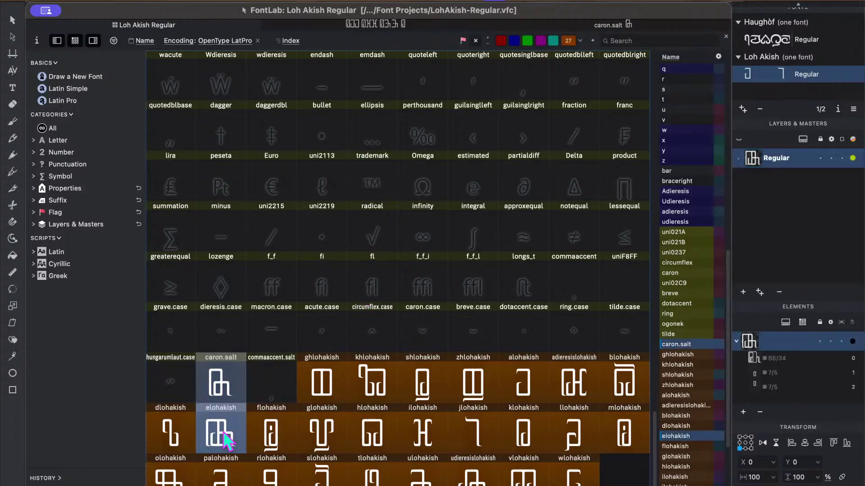
click(13, 88)
key(Delete)
key(Delete)
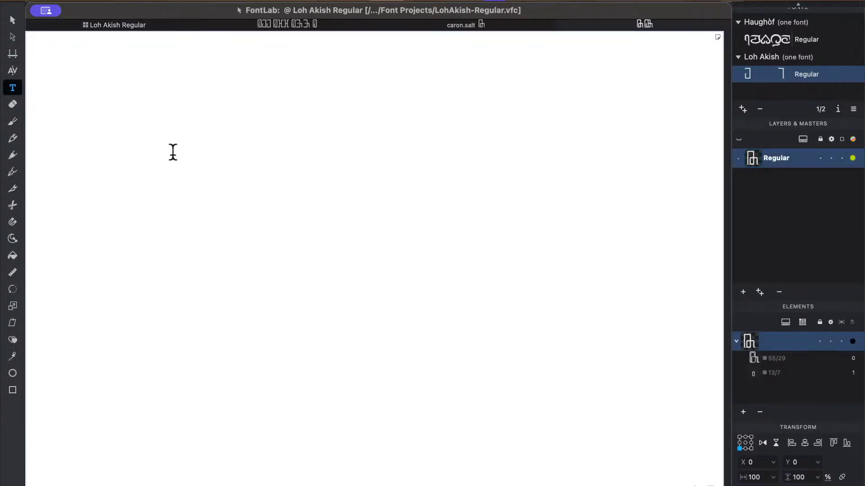
key(super+z)
key(super+z)
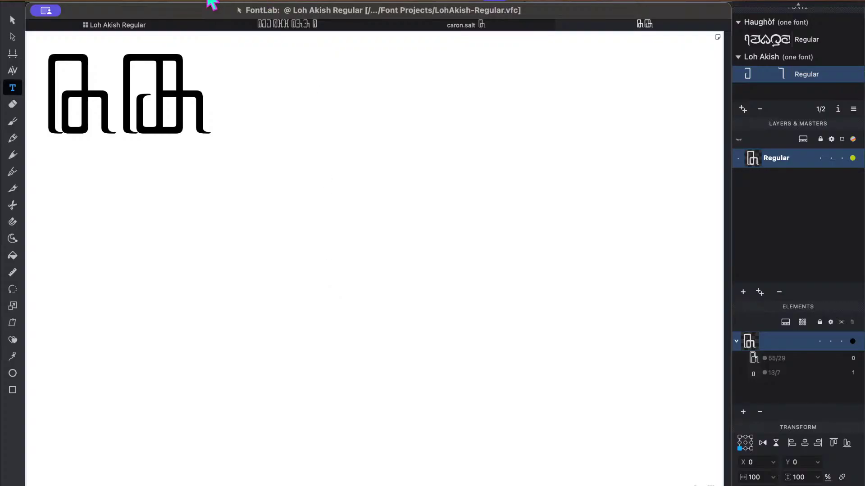
click(128, 26)
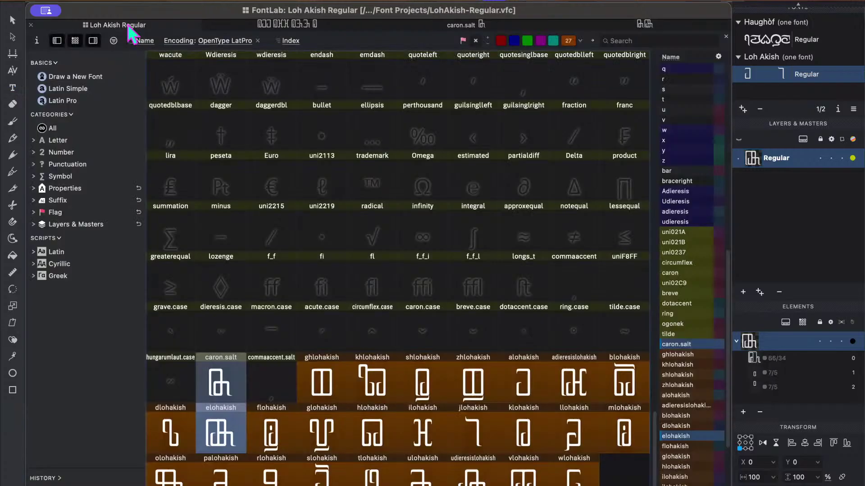
click(220, 270)
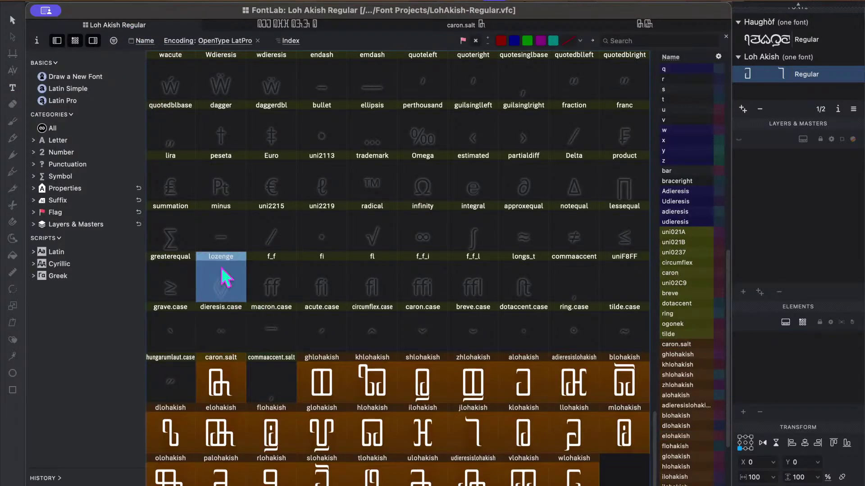
click(287, 300)
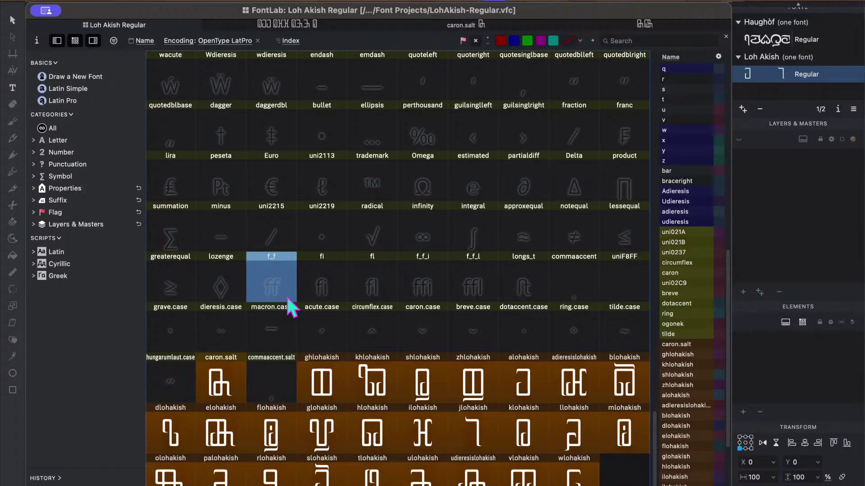
click(316, 218)
click(220, 433)
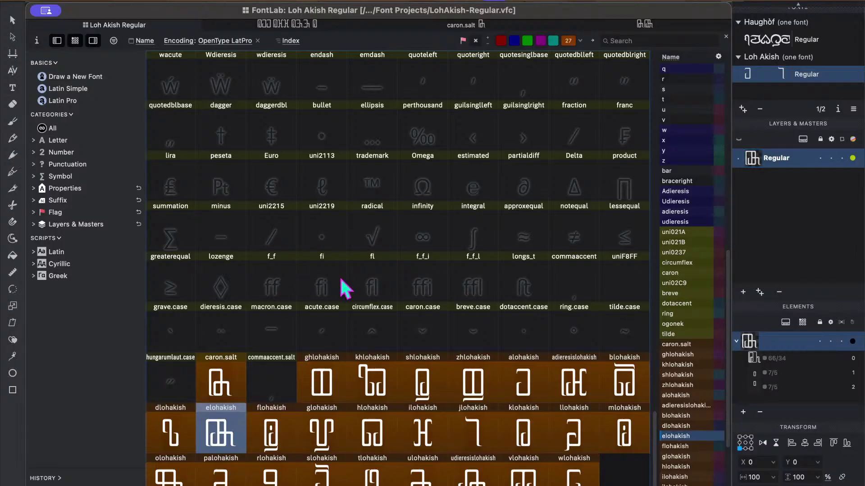
click(336, 251)
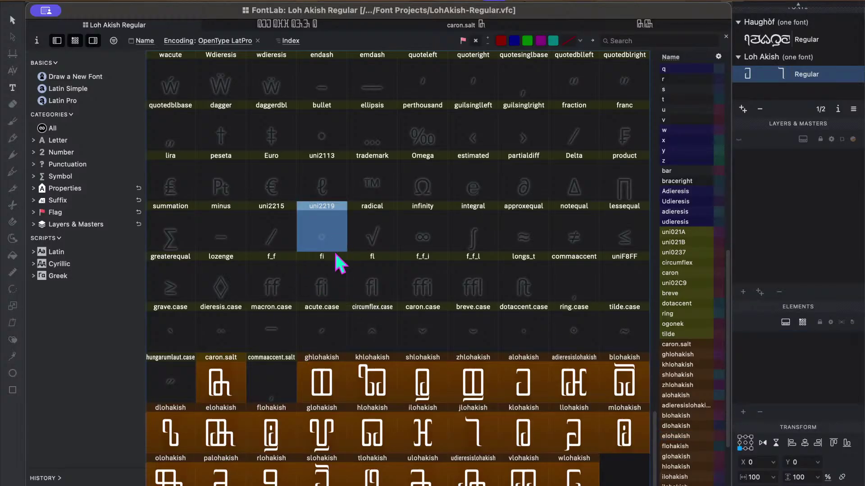
key(ctrl+Up)
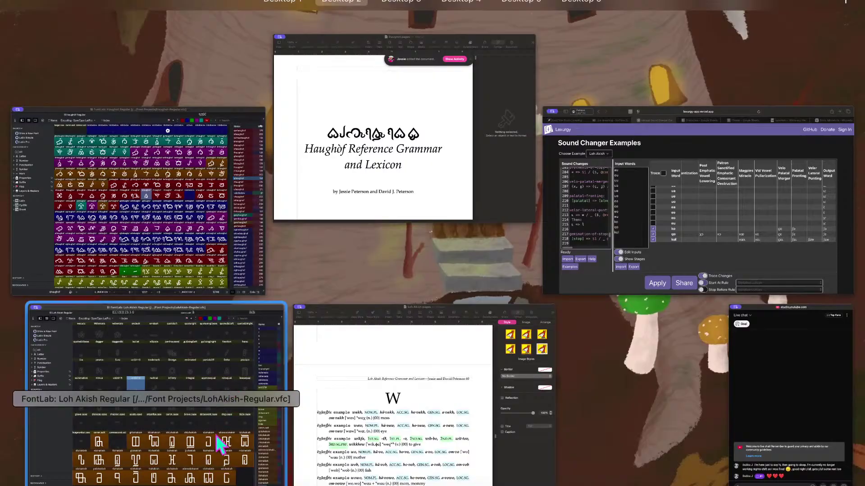
click(221, 443)
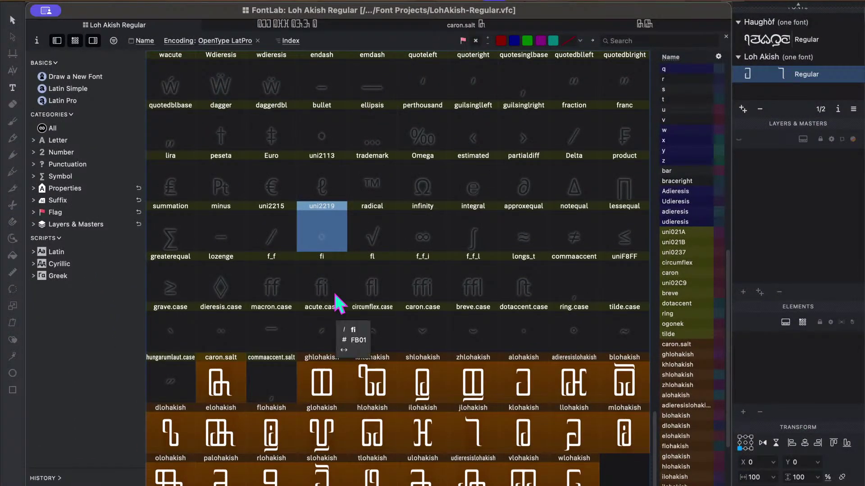
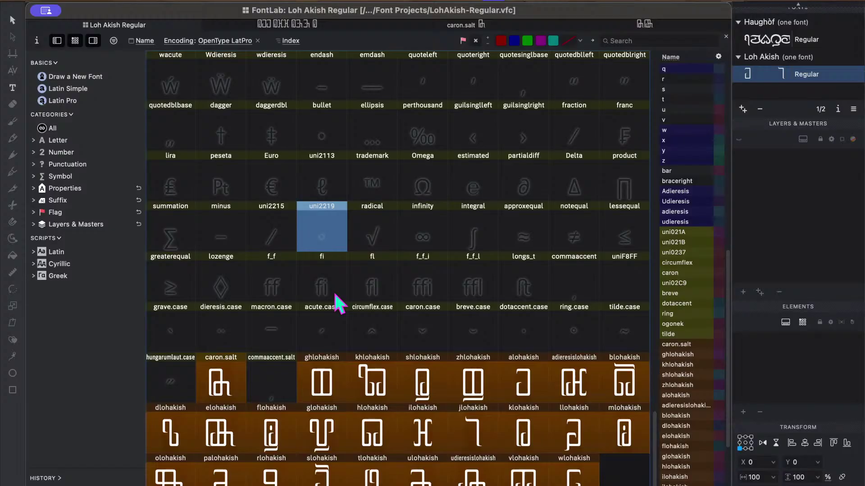
Look through the font's glyph cells, examining which slots are filled and which are empty.
scroll(342, 284, up, 3)
scroll(390, 275, up, 8)
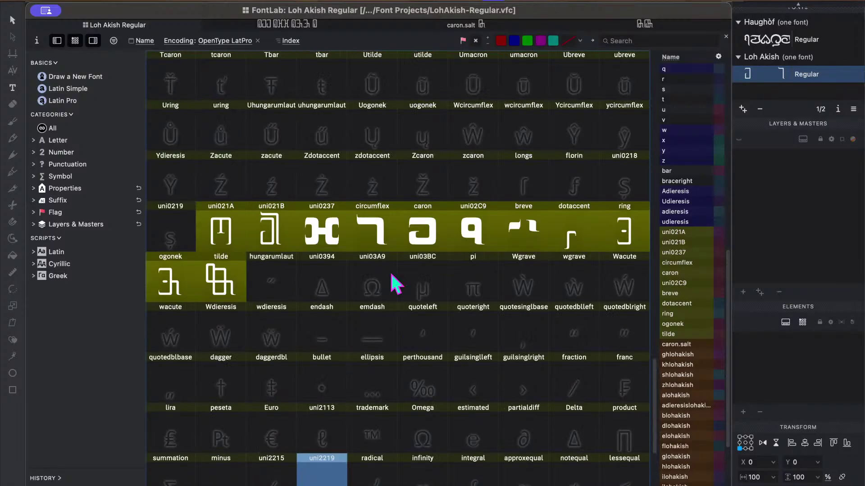
scroll(390, 271, up, 6)
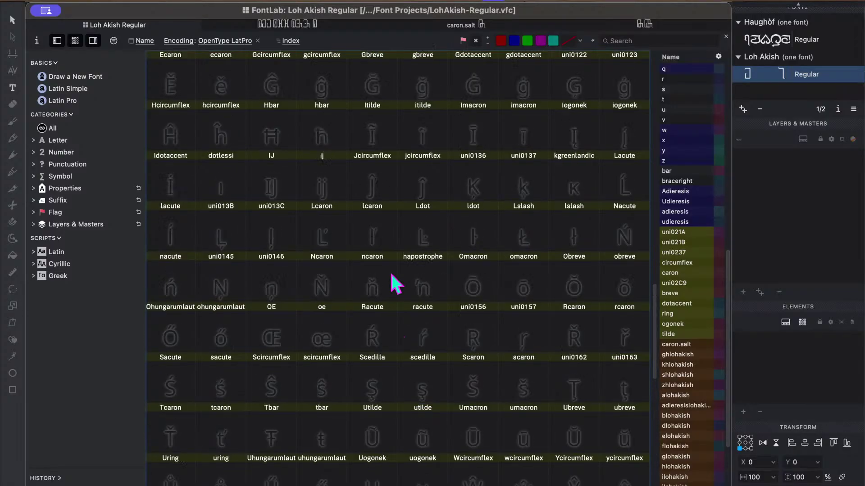
scroll(390, 272, up, 16)
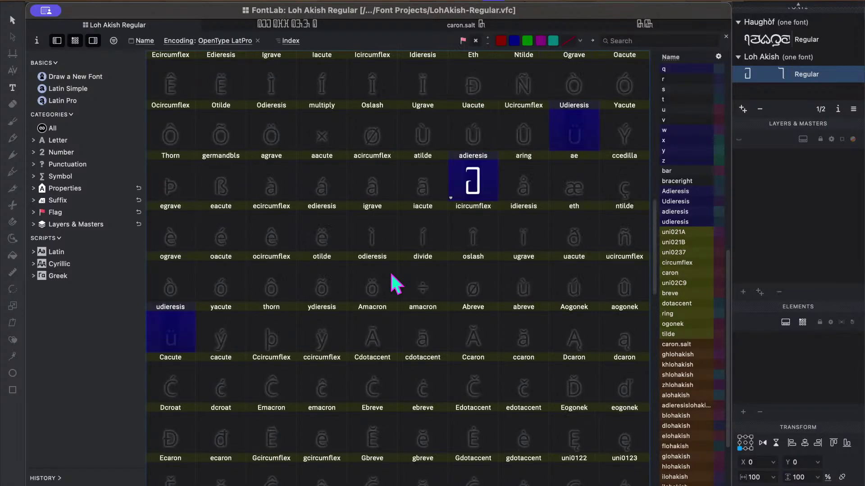
scroll(390, 272, down, 20)
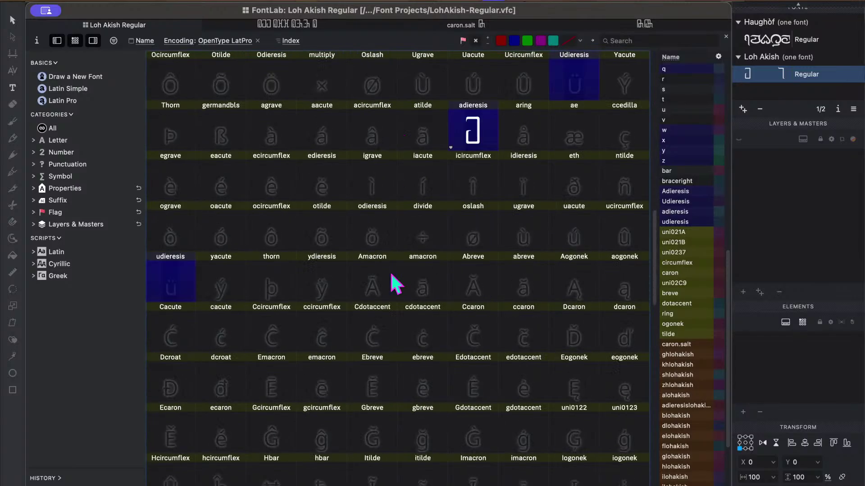
scroll(390, 272, up, 20)
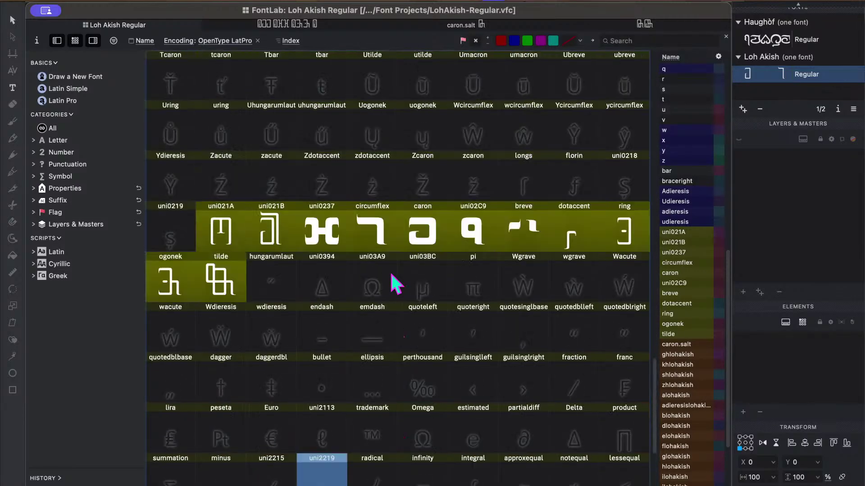
scroll(390, 272, up, 6)
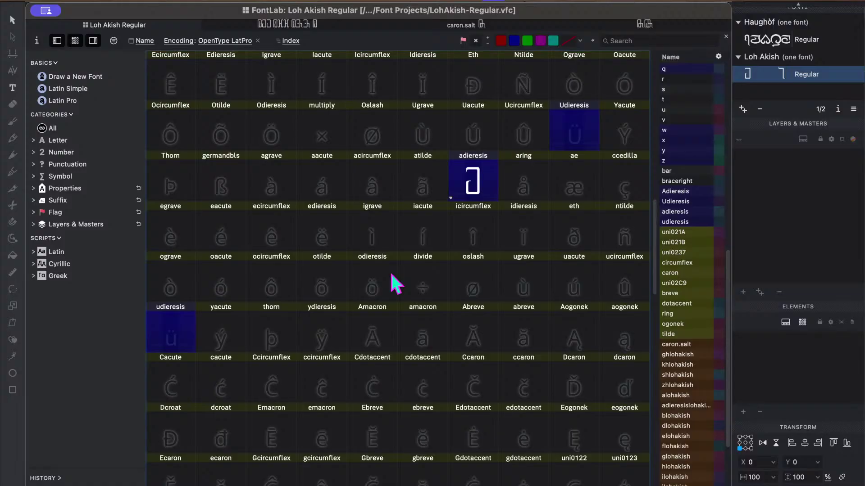
scroll(391, 276, up, 4)
scroll(391, 275, down, 20)
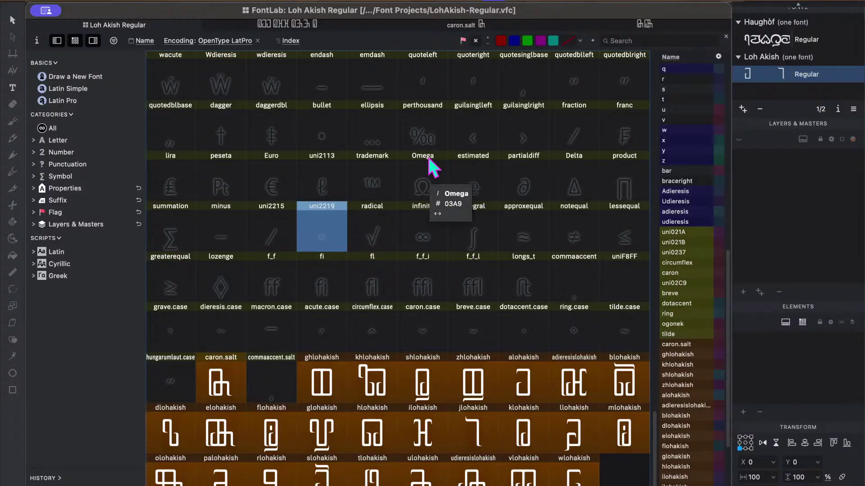
Copy the original elohakish glyph into the empty radical cell.
click(411, 85)
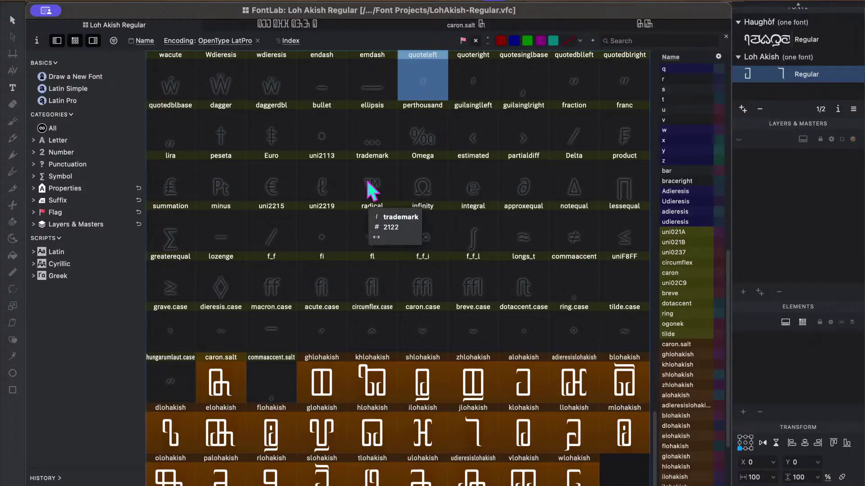
click(225, 433)
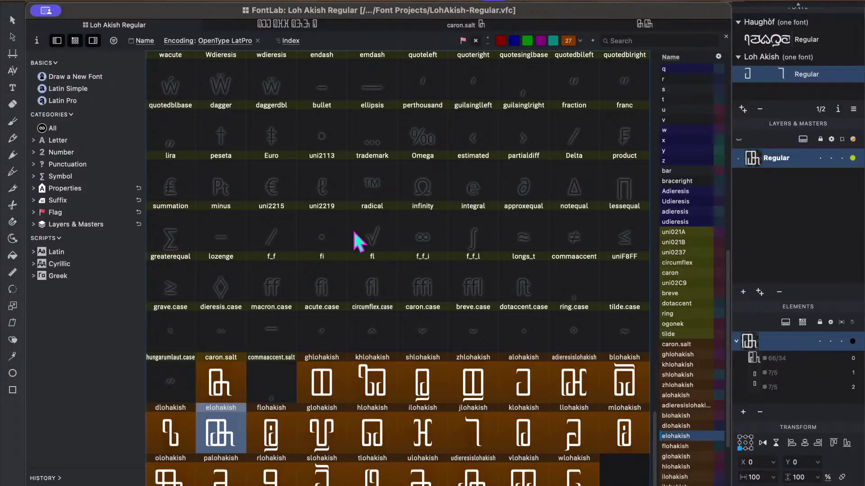
click(376, 230)
key(ctrl+v)
click(227, 298)
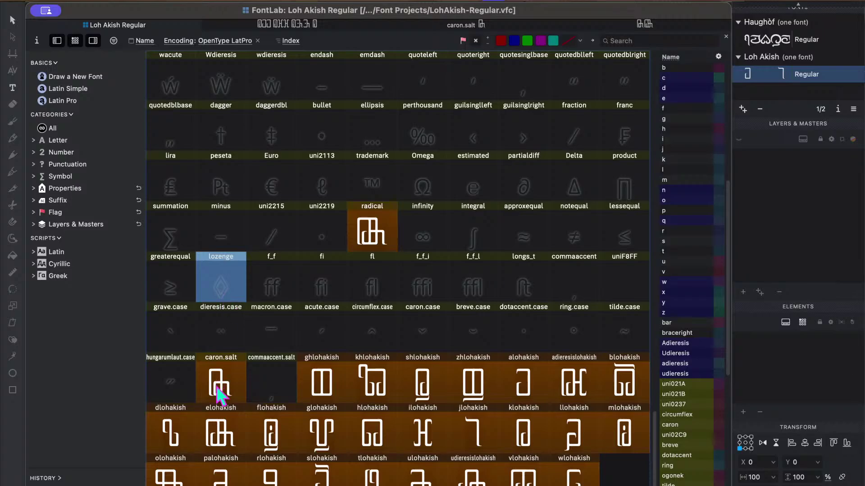
Paste the narrower glyph from caron.salt over elohakish, replacing the existing glyph contents with the new contents.
click(220, 394)
click(225, 433)
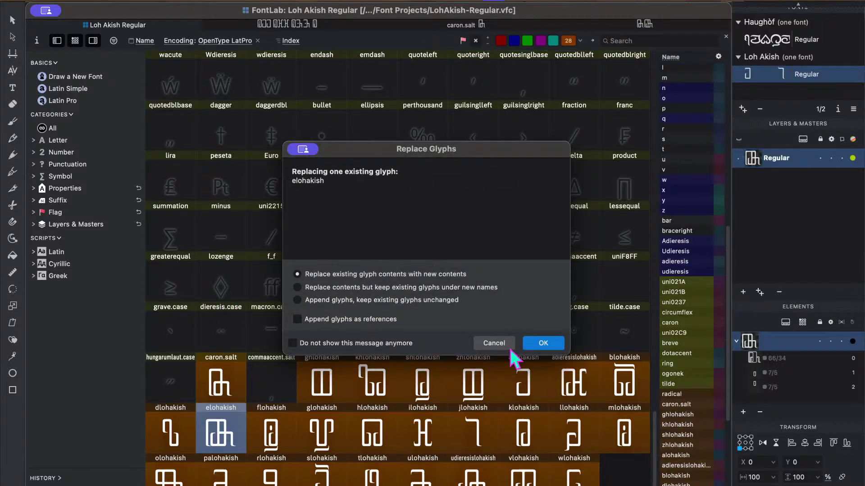
click(541, 343)
click(227, 274)
Delete the caron.salt glyph from the font.
click(227, 381)
key(Delete)
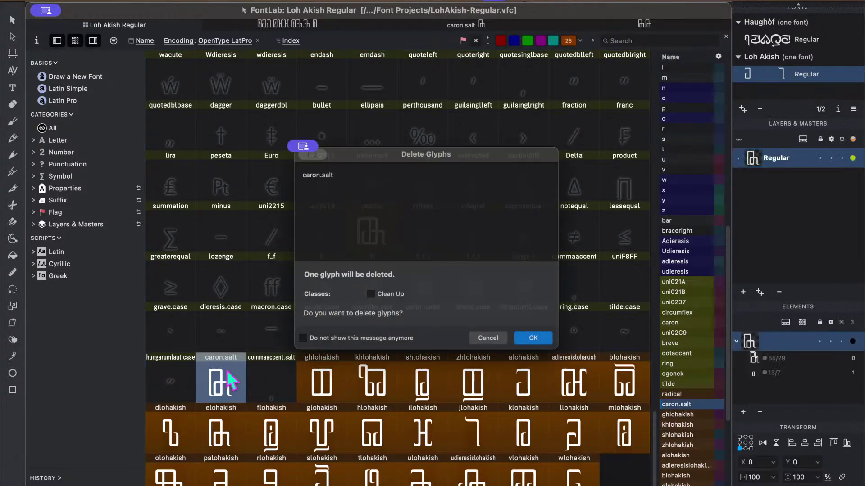
click(547, 345)
click(521, 246)
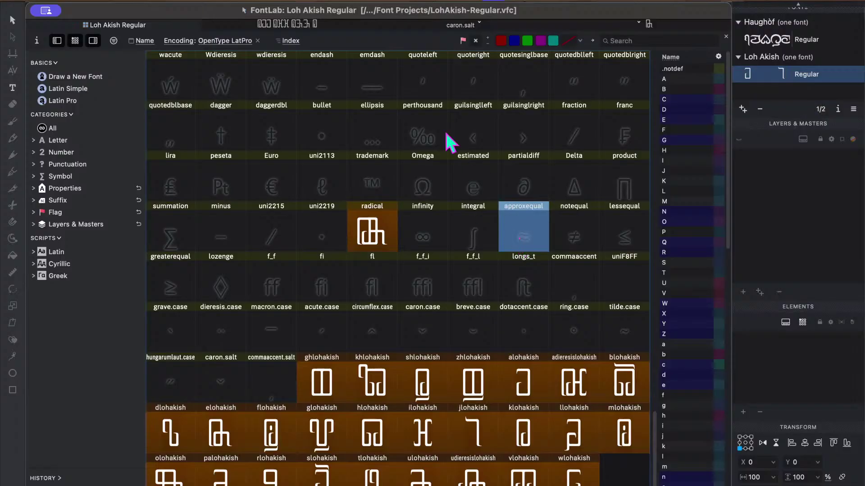
click(390, 88)
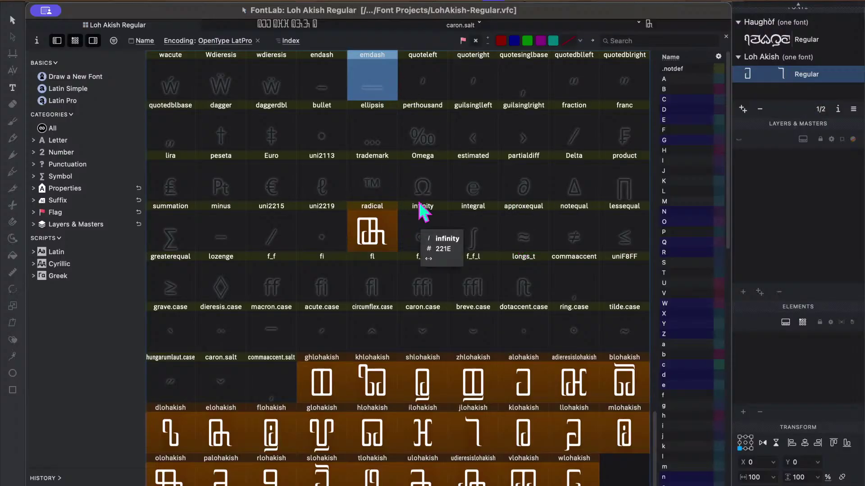
click(427, 180)
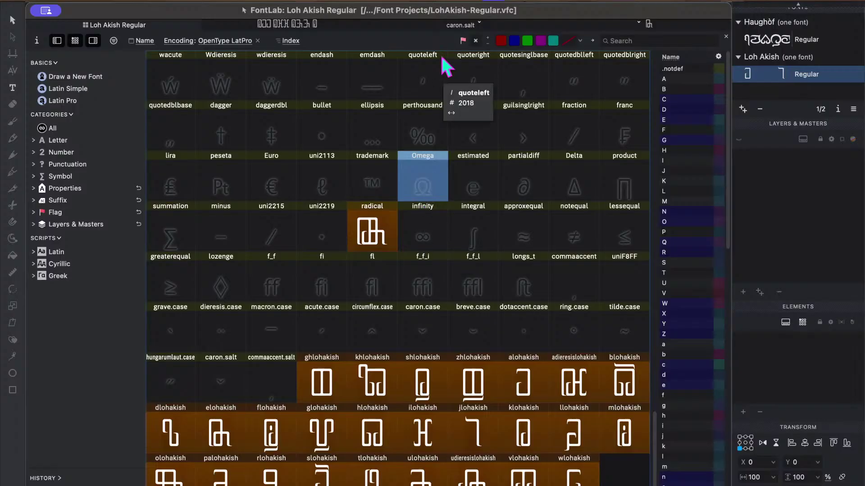
Switch to the Features & Classes workspace and review the substitution rules in the liga feature.
click(430, 1)
mouse_move(456, 120)
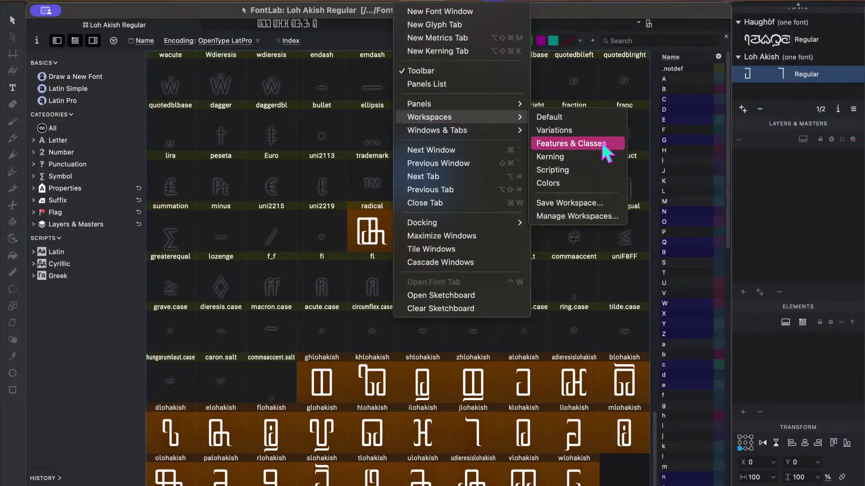
click(553, 143)
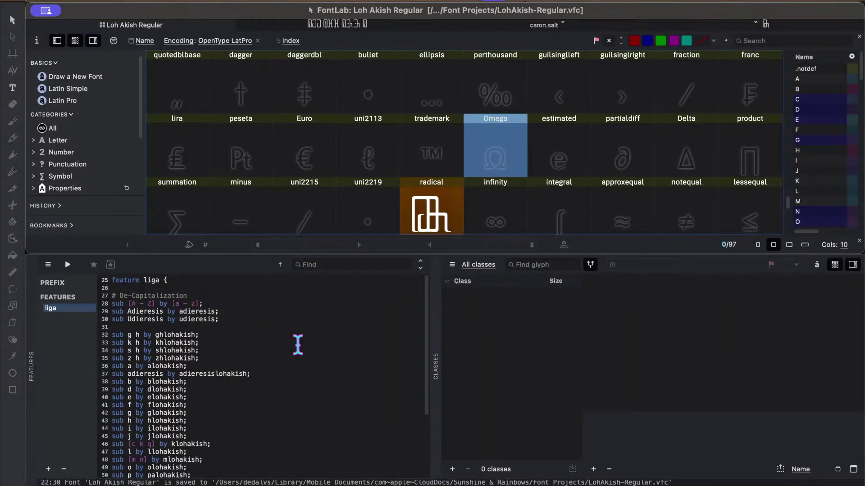
scroll(297, 344, down, 3)
scroll(235, 333, up, 2)
scroll(235, 333, down, 2)
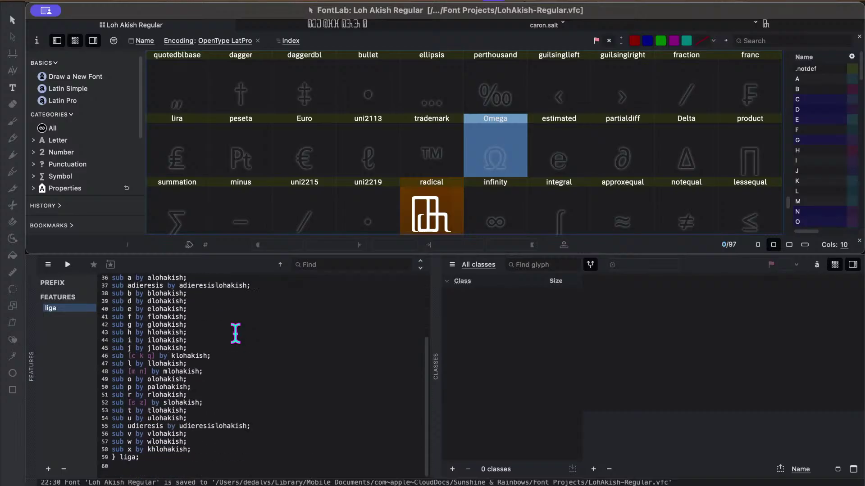
scroll(235, 333, up, 1)
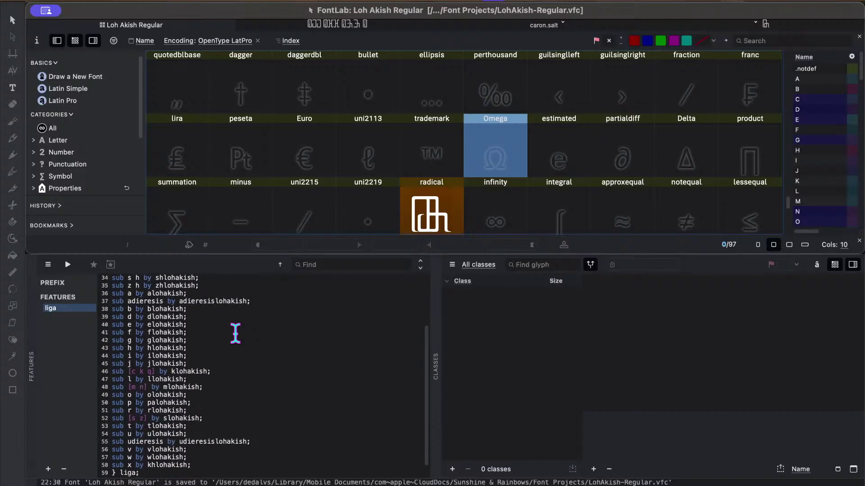
scroll(235, 333, down, 1)
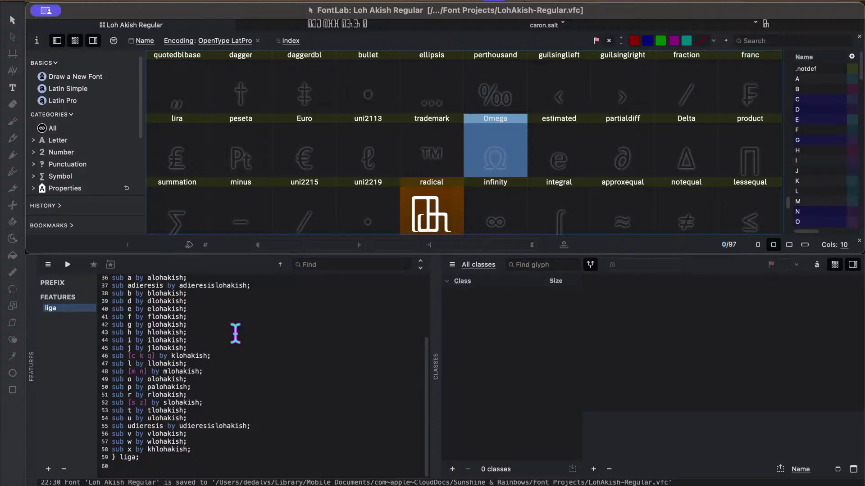
Duplicate the Udieresis rule in the De-Capitalization block and change one copy to "sub Odieresis by odieresis;".
scroll(236, 333, up, 5)
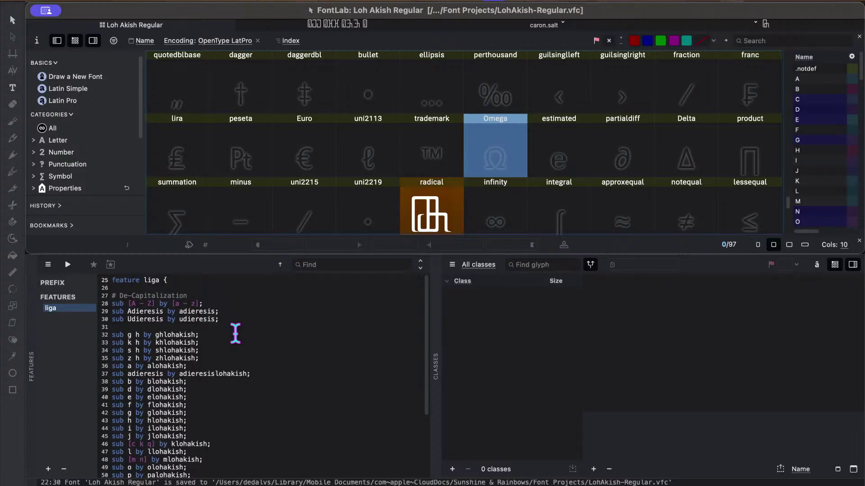
click(237, 312)
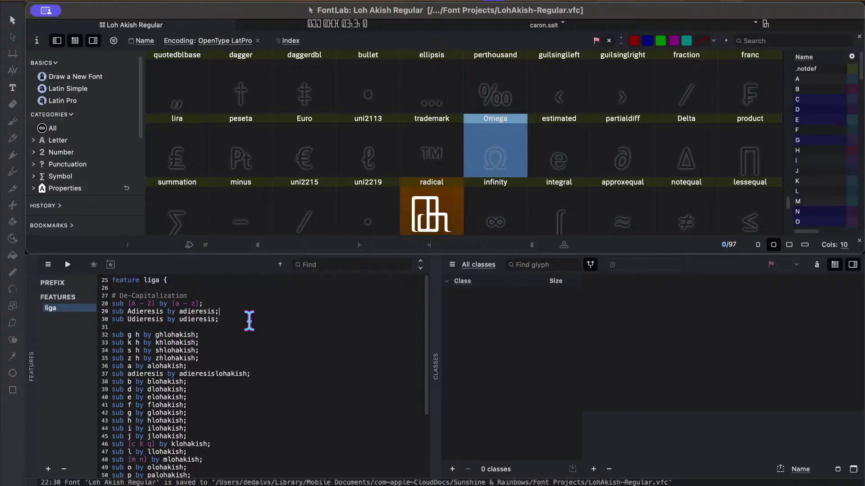
click(240, 321)
triple_click(240, 321)
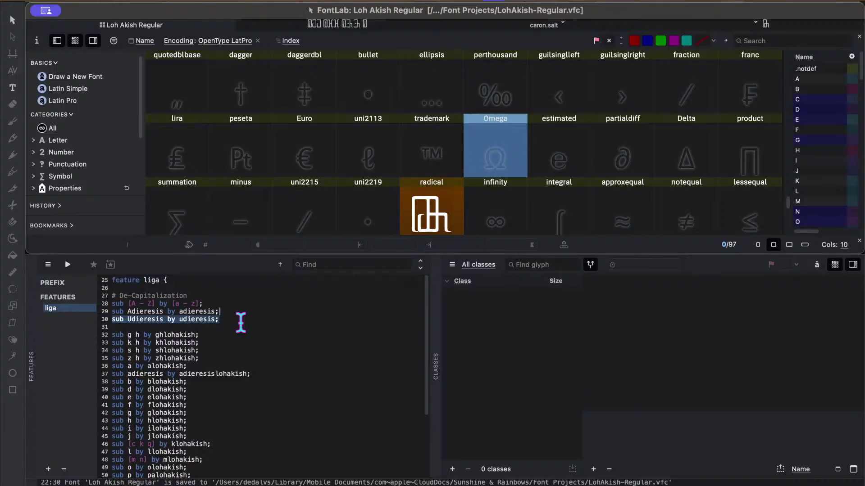
key(super+c)
key(Right)
key(super+v)
click(130, 320)
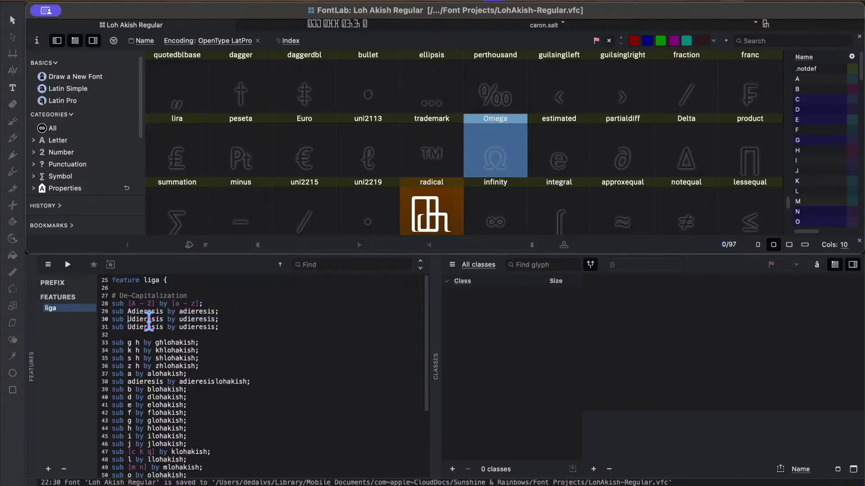
click(180, 320)
Copy the adieresis rule below the o rule and change it to "sub odieresis by odieresislohakish;".
scroll(242, 336, down, 4)
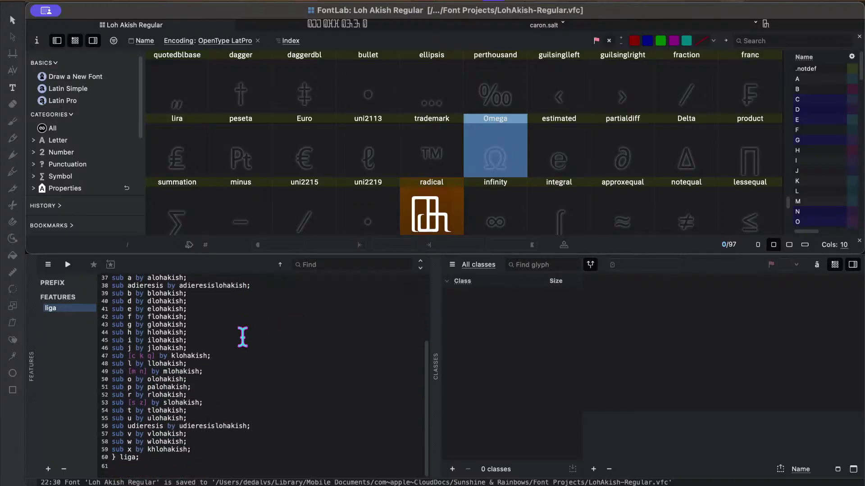
scroll(235, 356, up, 12)
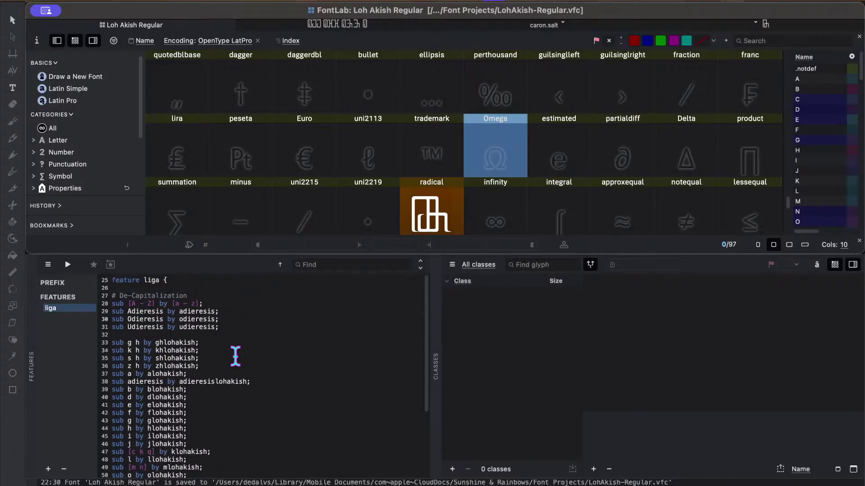
scroll(234, 353, down, 12)
scroll(223, 432, up, 3)
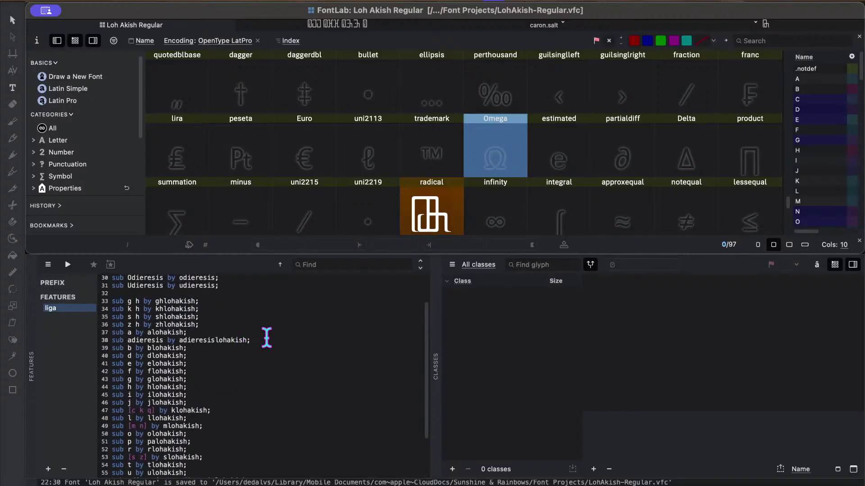
triple_click(266, 337)
click(218, 353)
scroll(218, 353, down, 3)
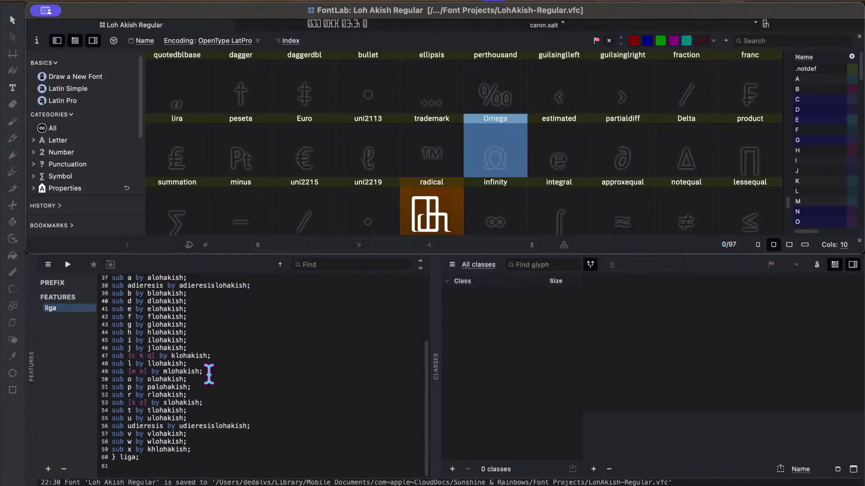
key(Return)
key(cmd+v)
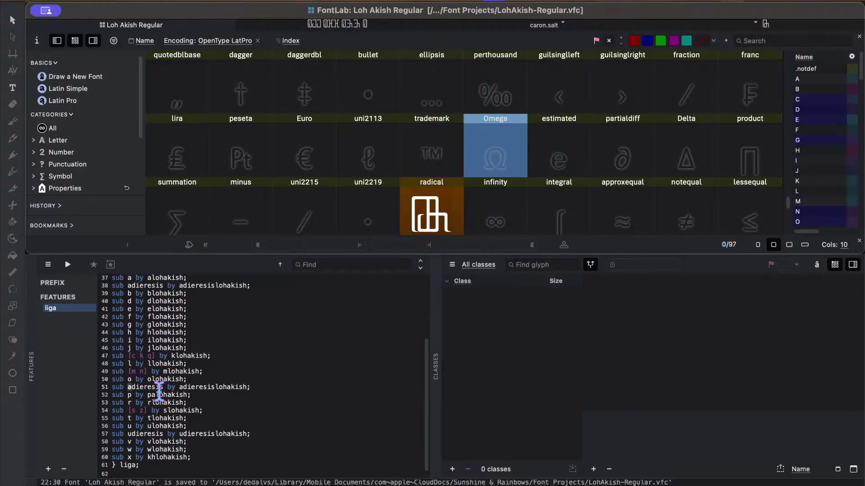
text(o)
key(alt+Right)
key(alt+Right)
key(Right)
key(Delete)
text(o)
Compile the features, adding the missing glyphs Odieresis, odieresis and odieresislohakish to the font, and restore the Default workspace.
click(67, 265)
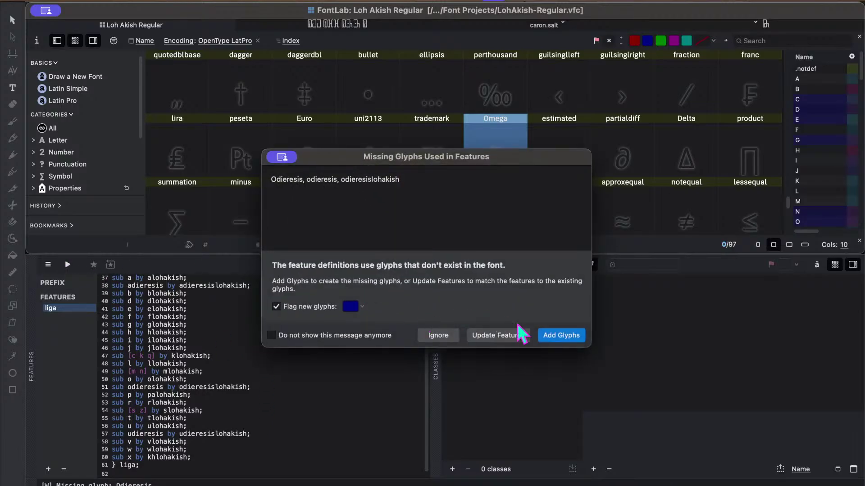
click(561, 335)
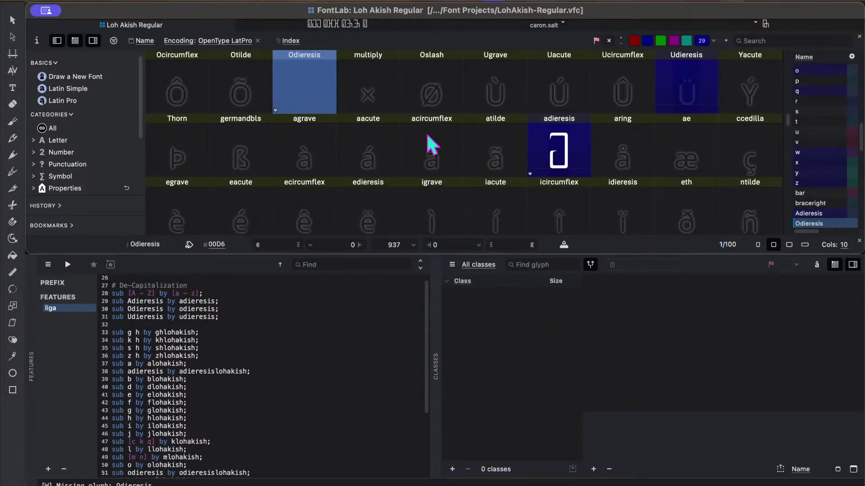
click(423, 2)
mouse_move(517, 118)
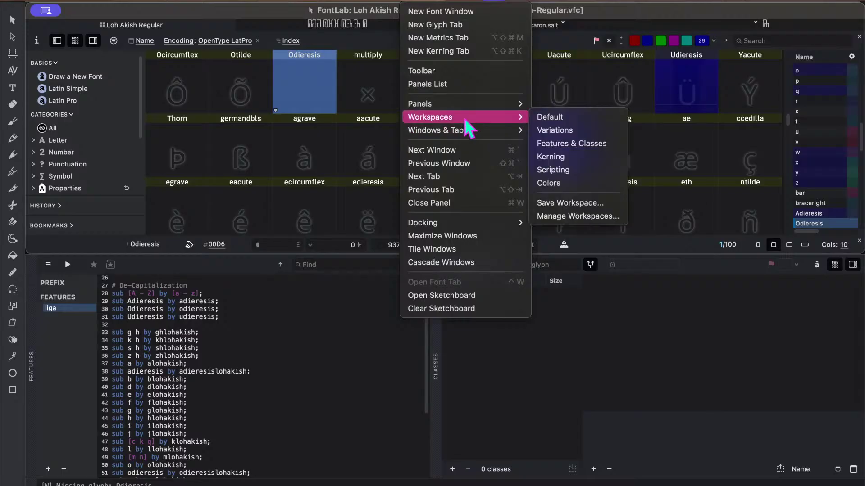
click(569, 117)
Copy the radical glyph's contents into the new odieresislohakish cell.
click(396, 332)
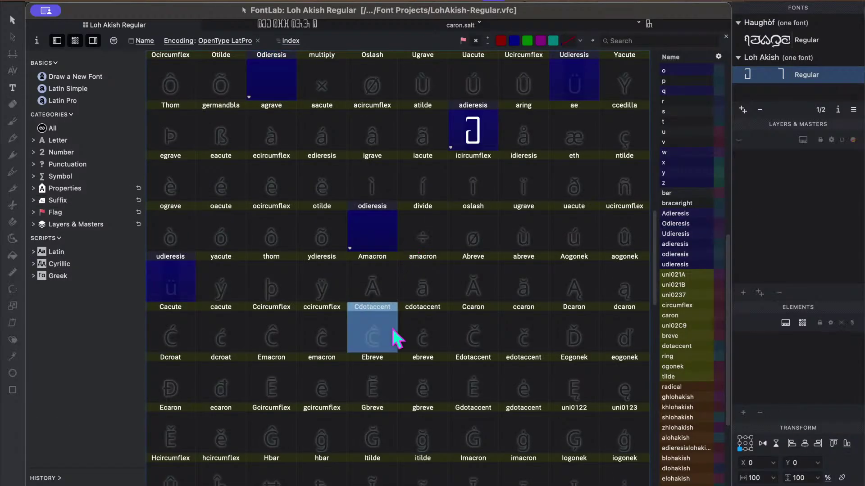
scroll(395, 332, down, 5)
click(372, 231)
drag(372, 231, 628, 464)
click(543, 344)
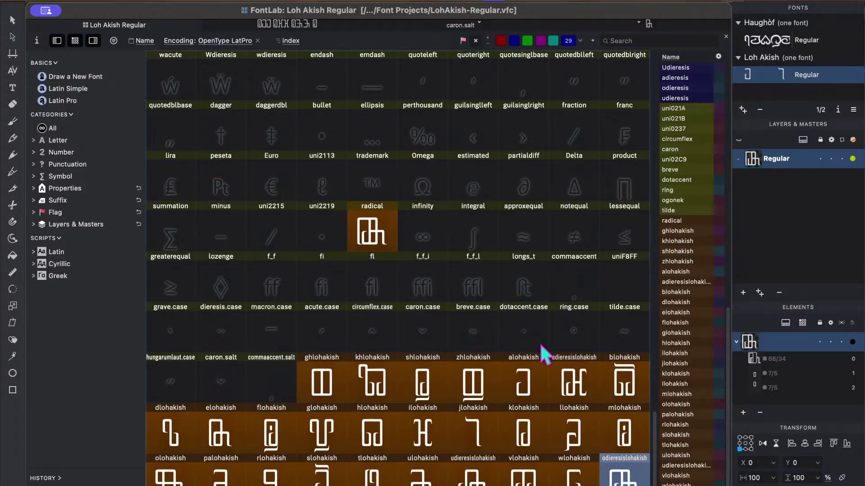
click(555, 249)
Flag the odieresislohakish glyph in red.
click(634, 483)
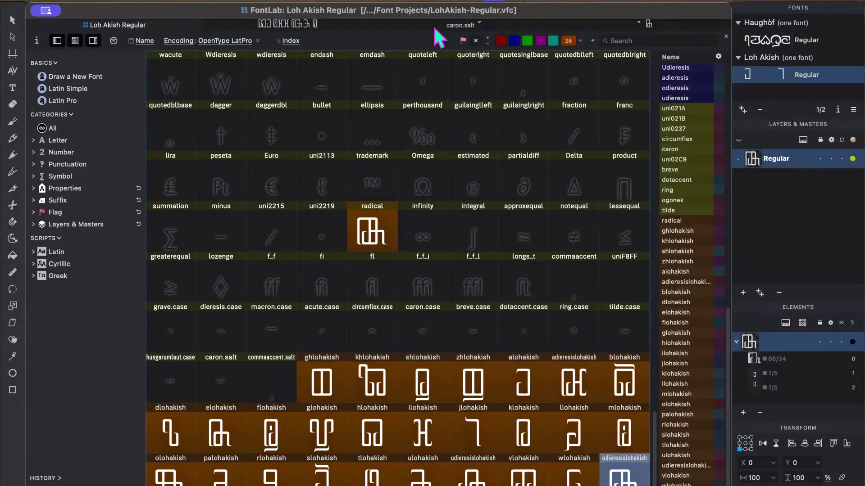
click(344, 2)
click(368, 108)
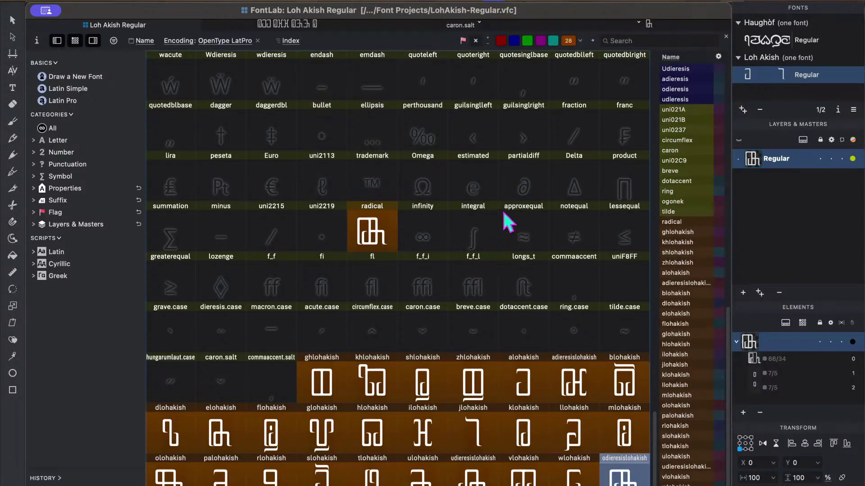
click(518, 228)
click(633, 481)
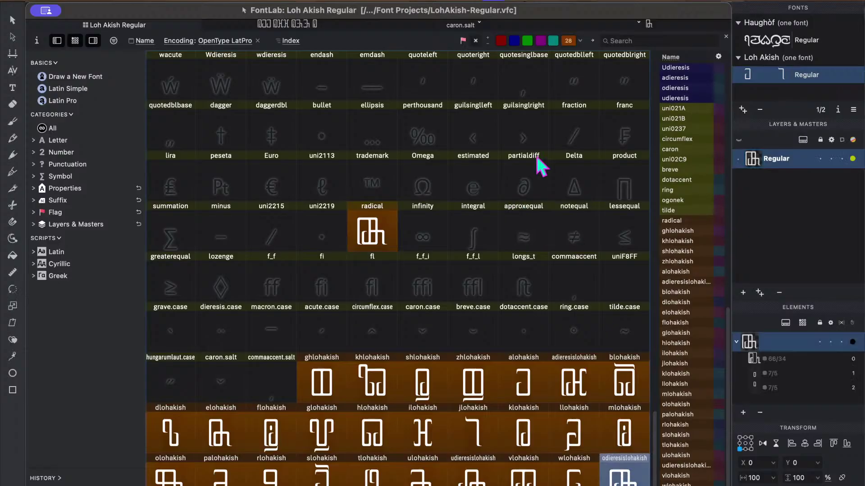
click(568, 42)
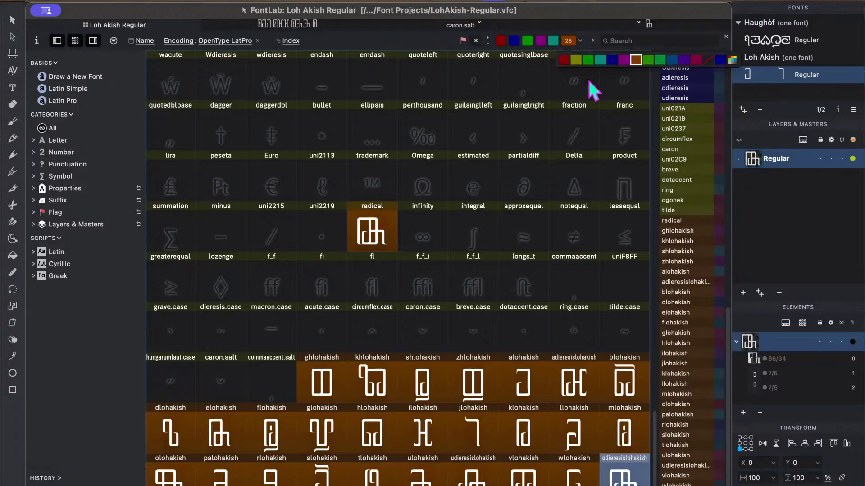
click(563, 59)
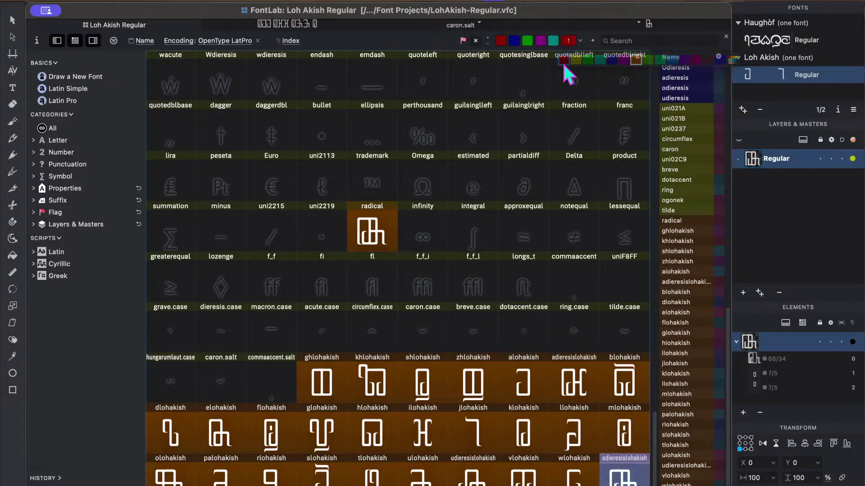
click(469, 163)
Delete the radical glyph from the font.
click(370, 229)
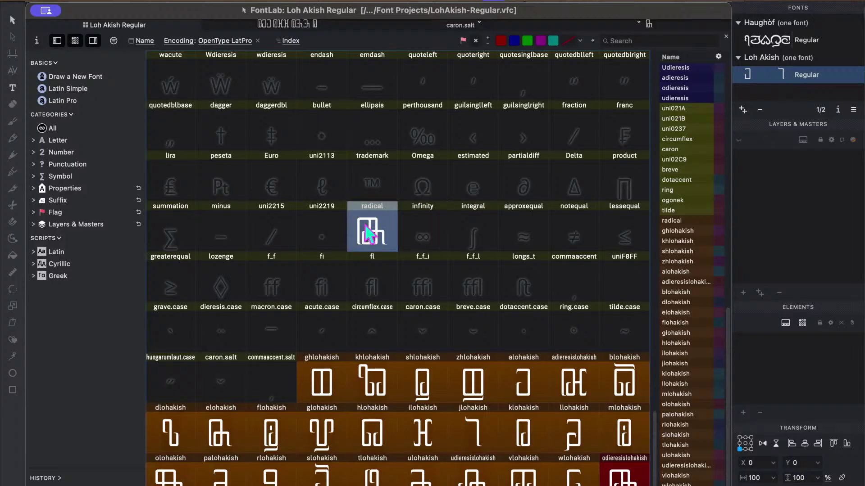
key(Delete)
click(524, 330)
click(454, 216)
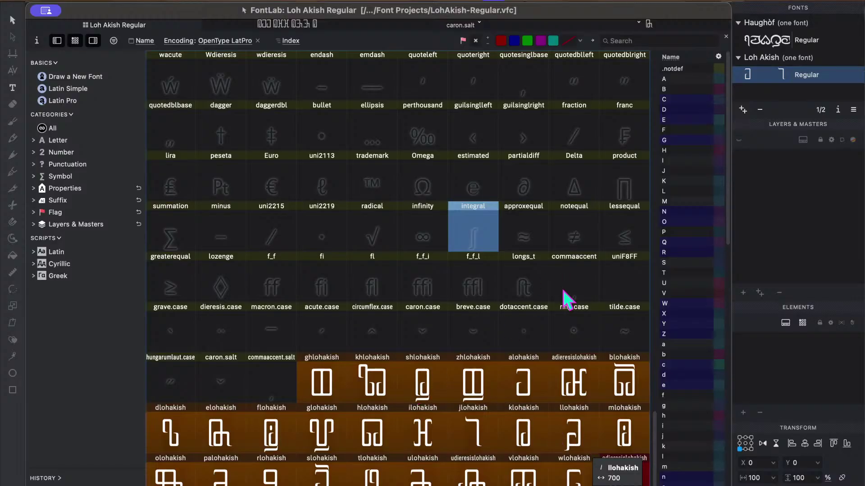
Open the flohakish glyph to view its outline, and return to the font overview.
click(574, 275)
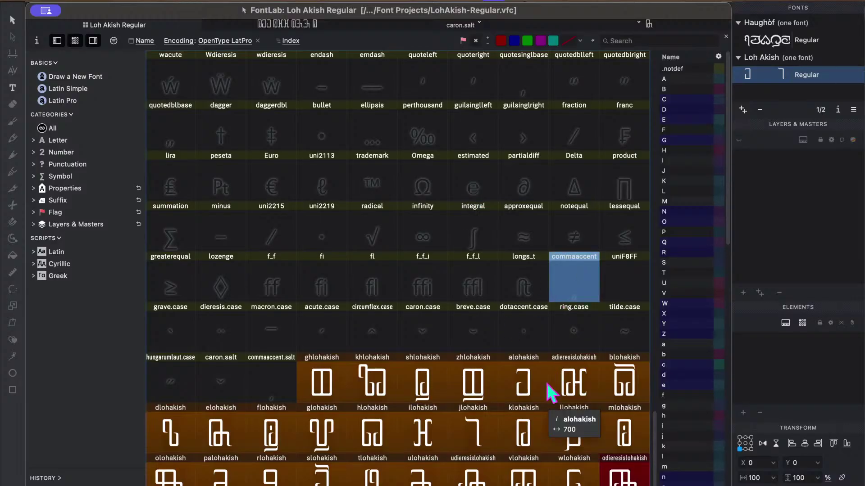
double_click(271, 434)
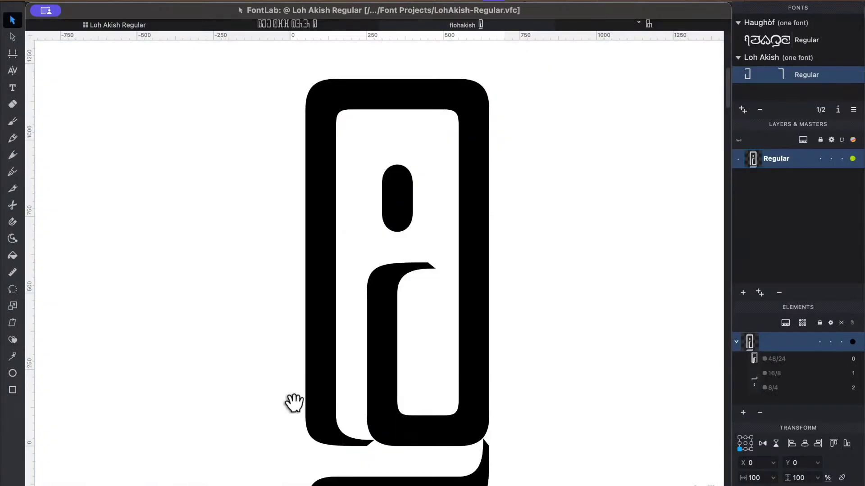
click(133, 25)
click(210, 148)
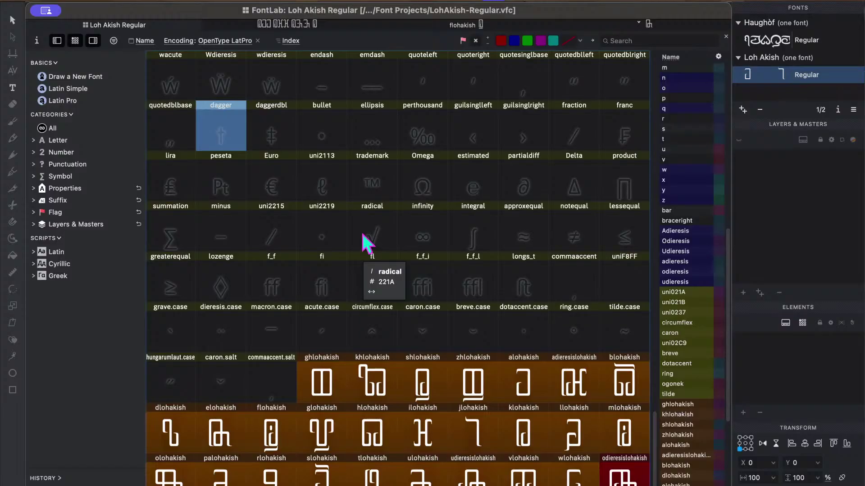
Compare the lohakish glyphs with the empty letter cells in the font overview.
click(359, 205)
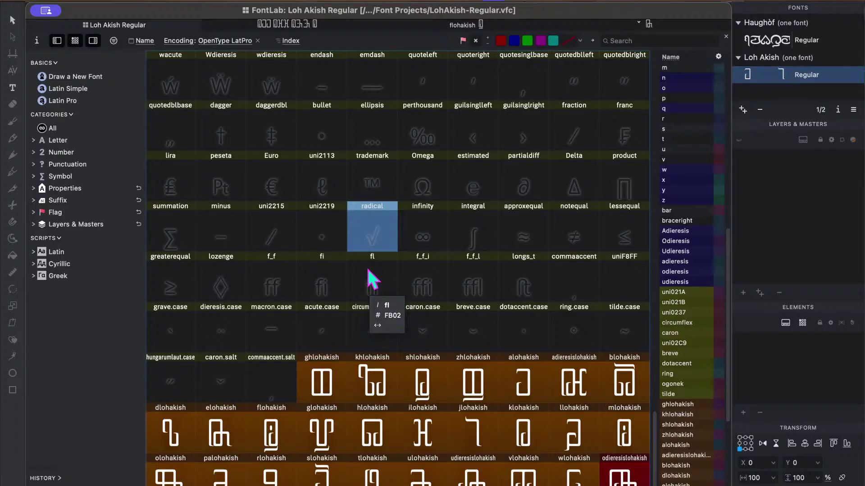
scroll(372, 279, up, 10)
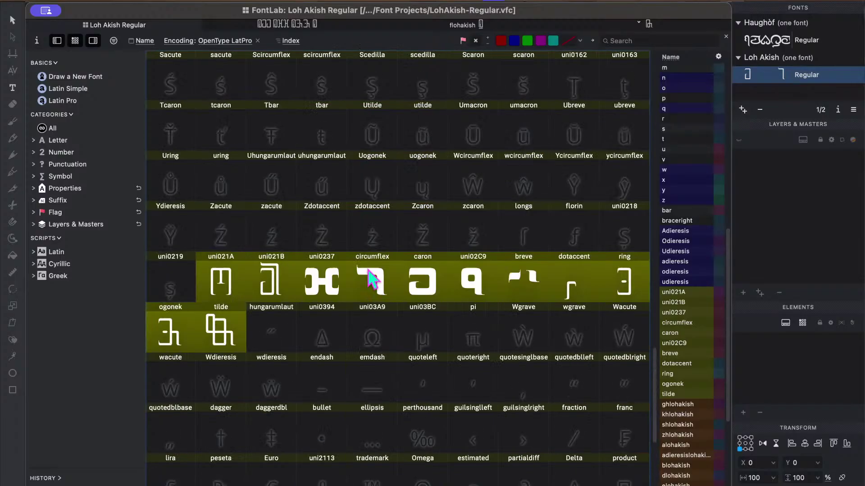
scroll(368, 270, up, 10)
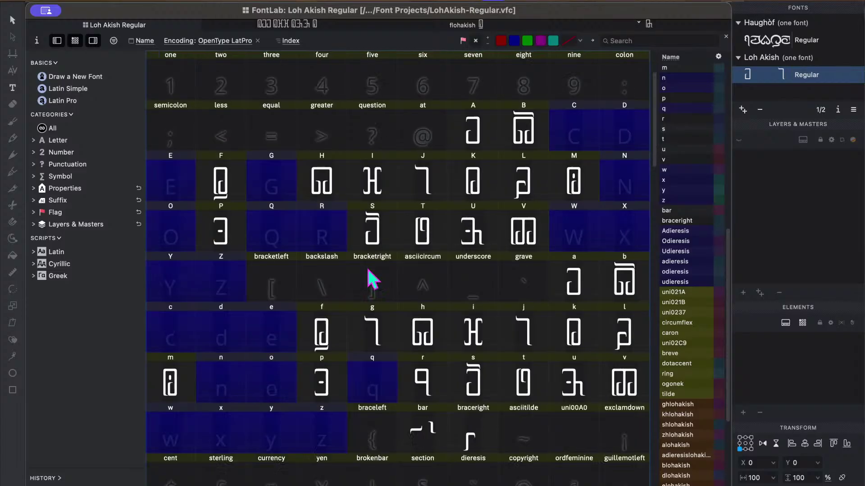
scroll(368, 270, down, 15)
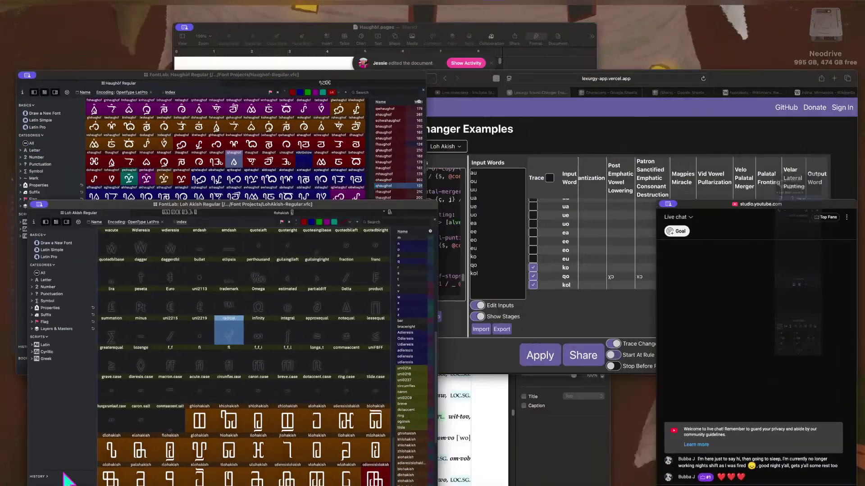
key(ctrl+Up)
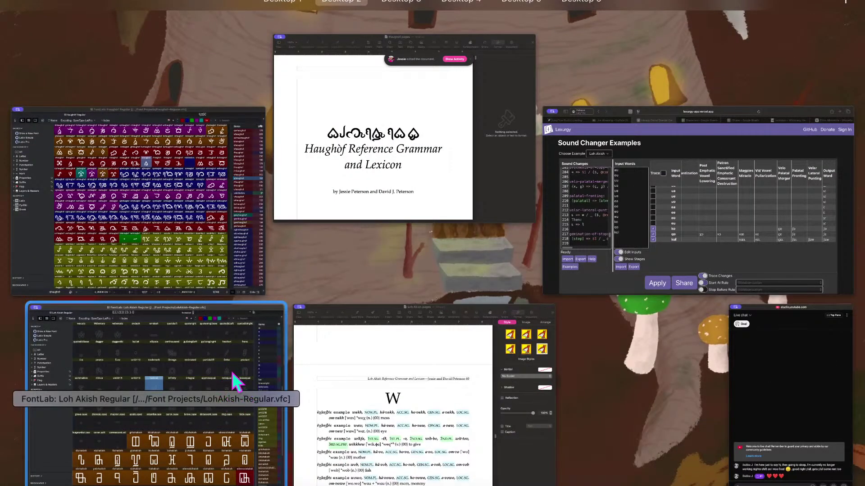
click(231, 382)
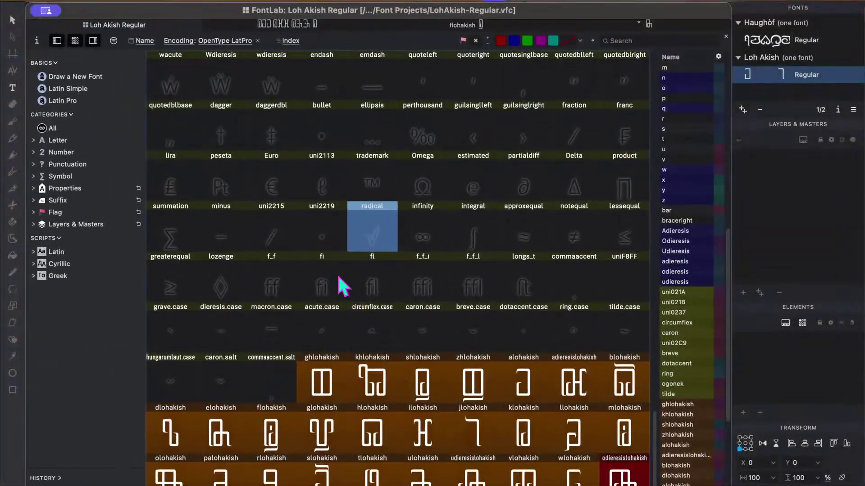
click(341, 283)
scroll(387, 358, up, 15)
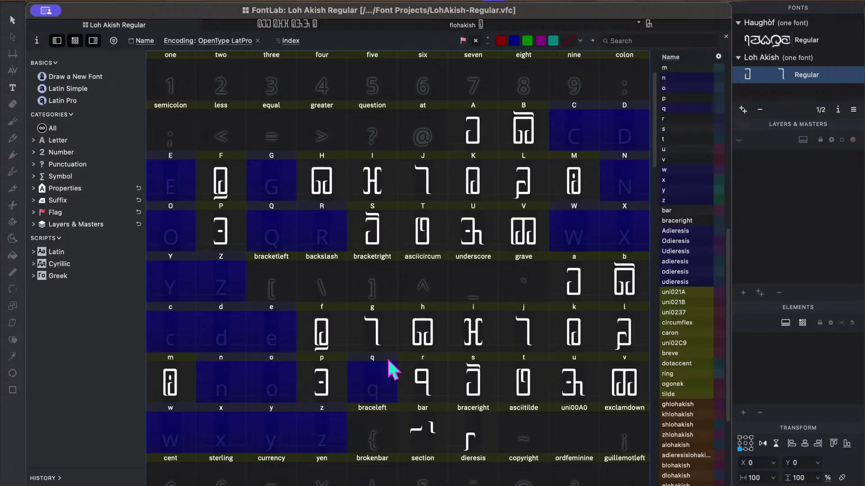
scroll(387, 357, down, 15)
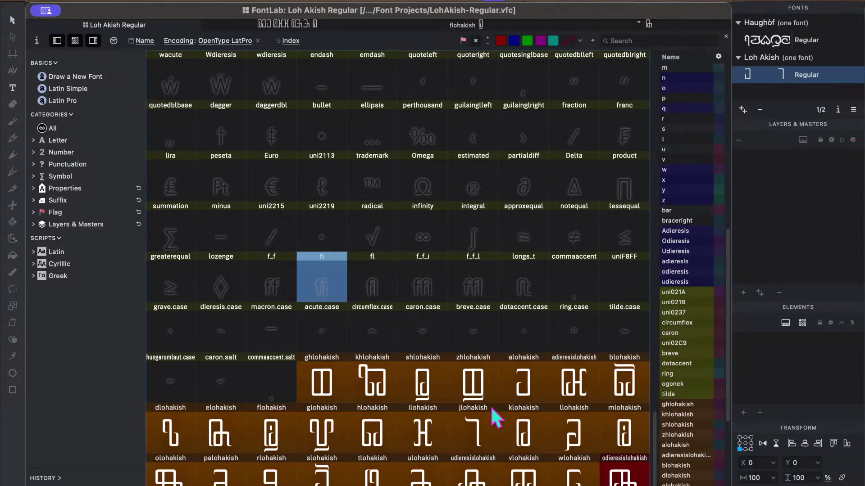
Copy the klohakish glyph into the empty uppercase C cell.
click(525, 421)
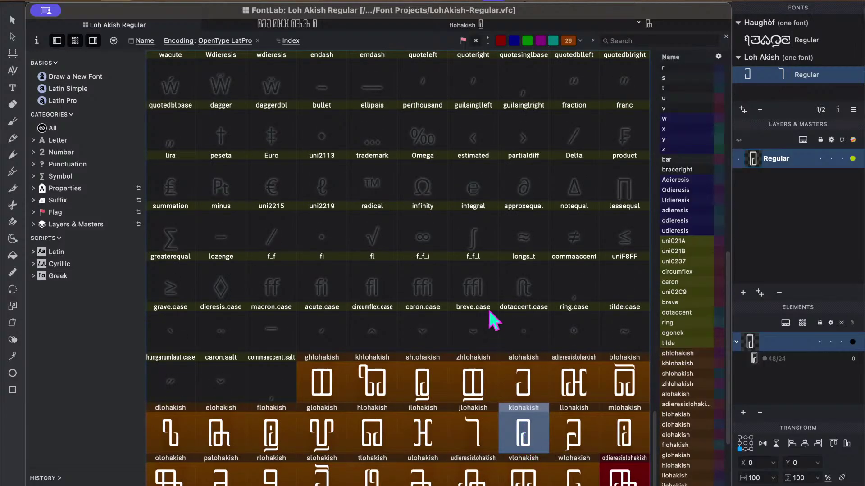
scroll(489, 309, up, 15)
click(584, 230)
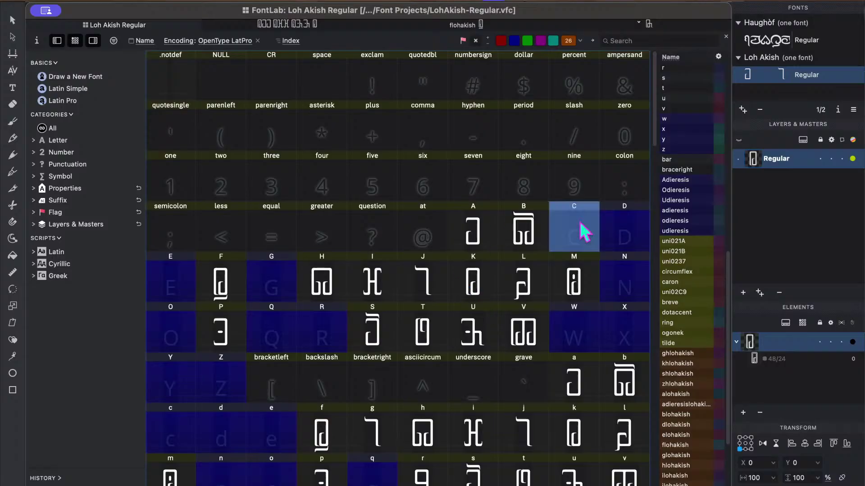
key(super+v)
click(546, 343)
click(372, 176)
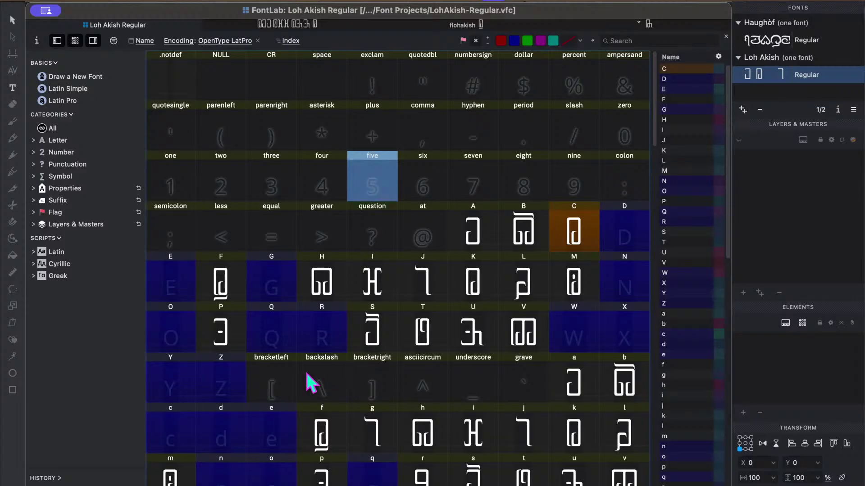
Paste the klohakish glyph into the lowercase c cell, replacing its existing contents.
click(175, 425)
key(super+v)
click(541, 342)
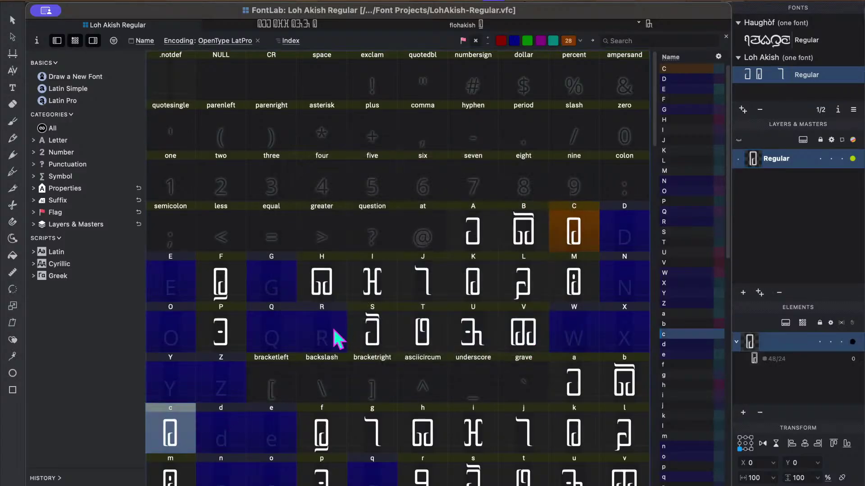
click(321, 379)
click(439, 179)
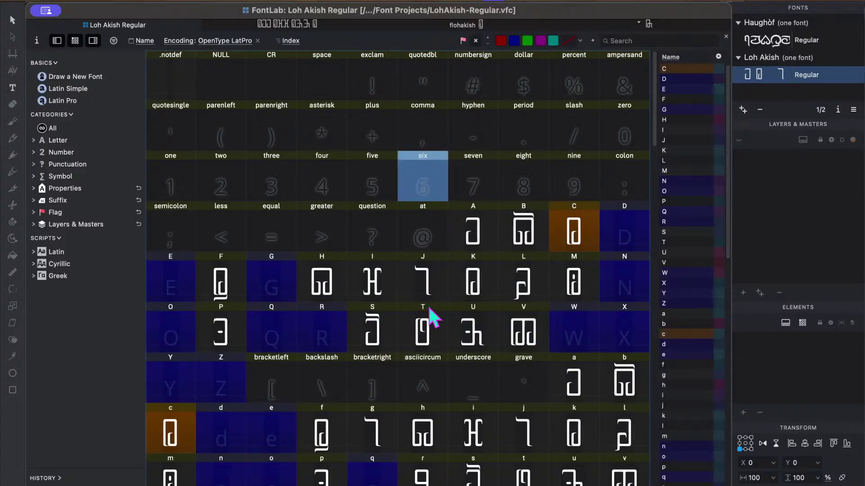
Remove the orange flag colour from the uppercase C and lowercase c cells.
click(523, 235)
click(572, 239)
super+click(170, 435)
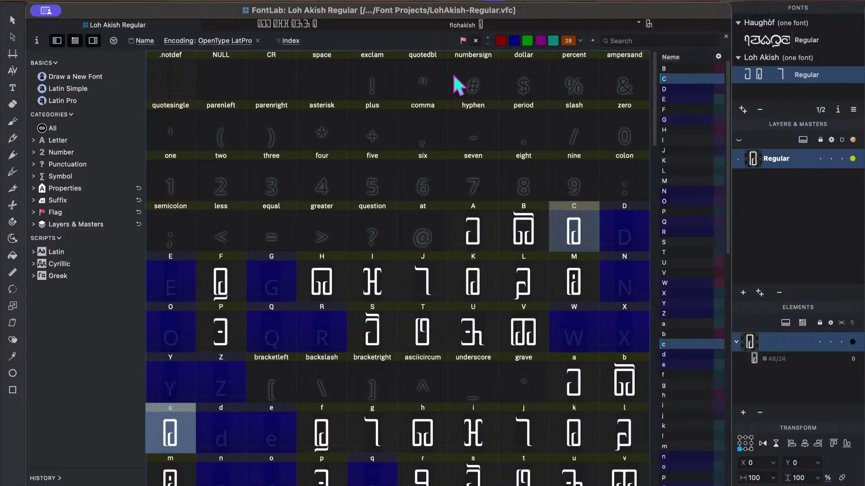
click(442, 142)
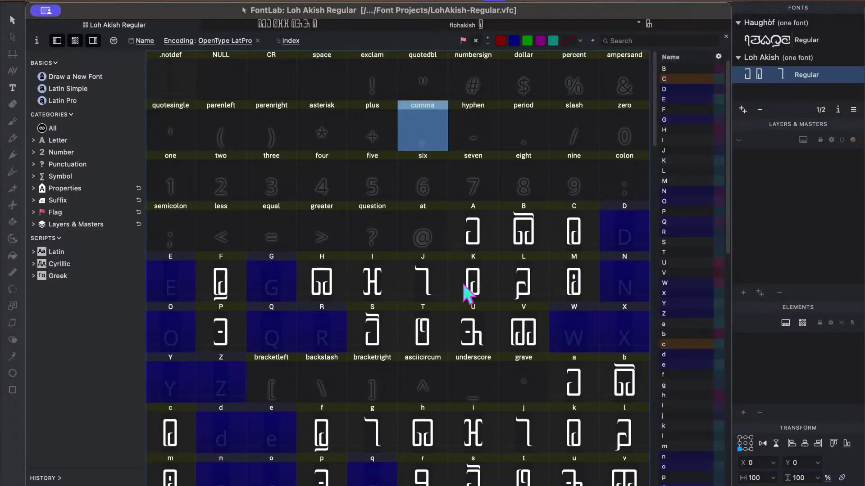
Copy the glyph used for M into the empty uppercase N and lowercase n cells, replacing their existing contents.
scroll(471, 281, down, 2)
scroll(471, 281, down, 2)
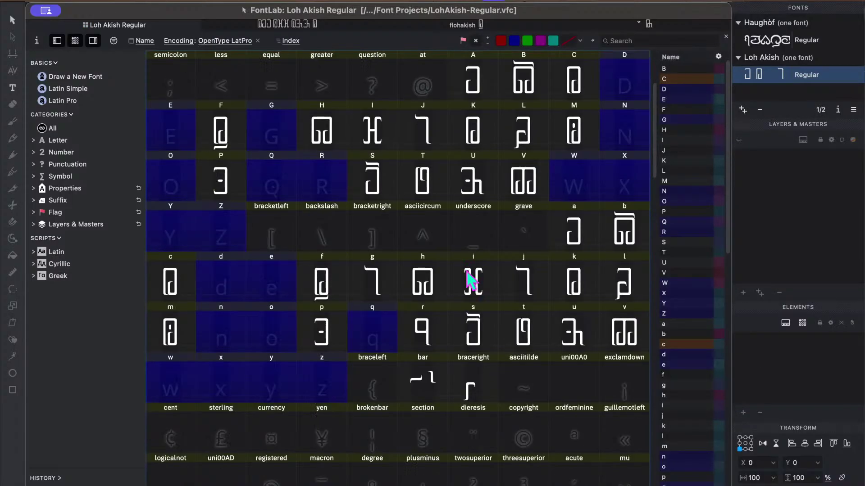
scroll(471, 281, up, 1)
drag(468, 280, 628, 136)
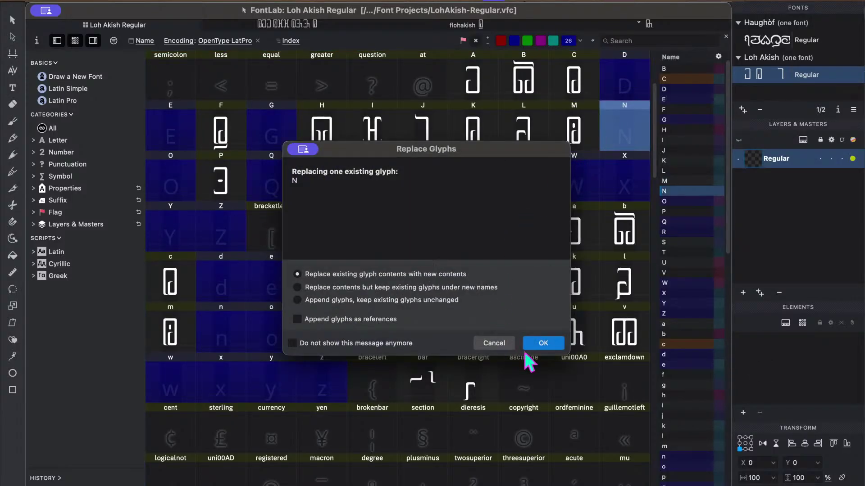
click(541, 343)
click(470, 180)
drag(261, 210, 224, 313)
click(561, 343)
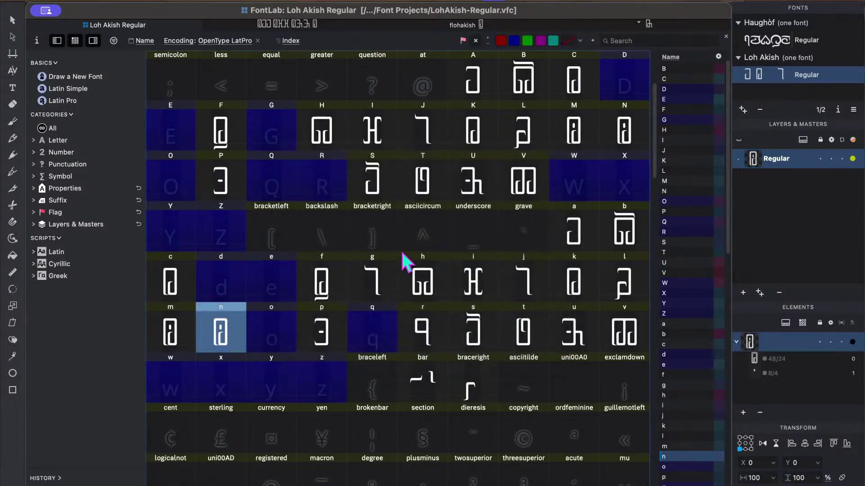
Copy the glyph from the uppercase K cell into the empty uppercase Q and lowercase q cells, replacing their contents.
click(406, 248)
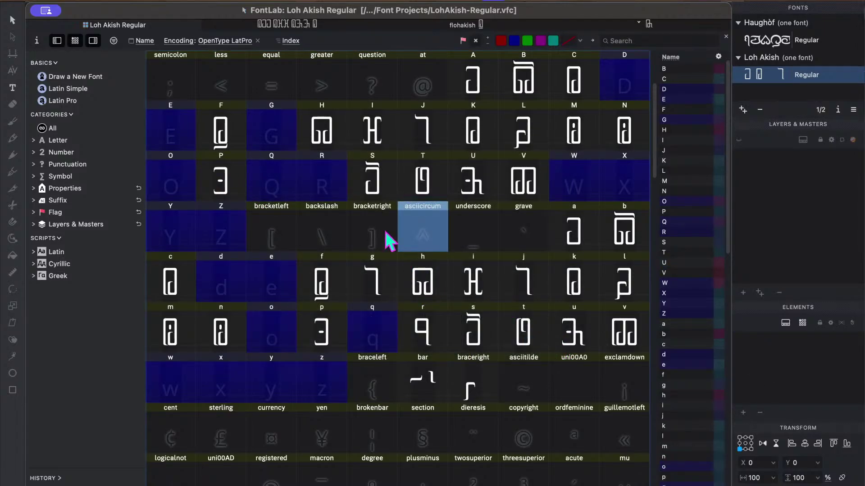
click(352, 225)
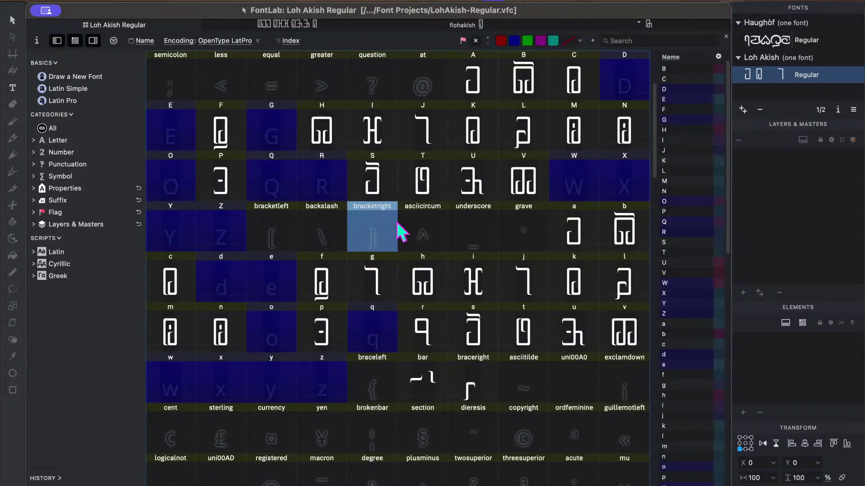
click(464, 141)
drag(280, 198, 275, 189)
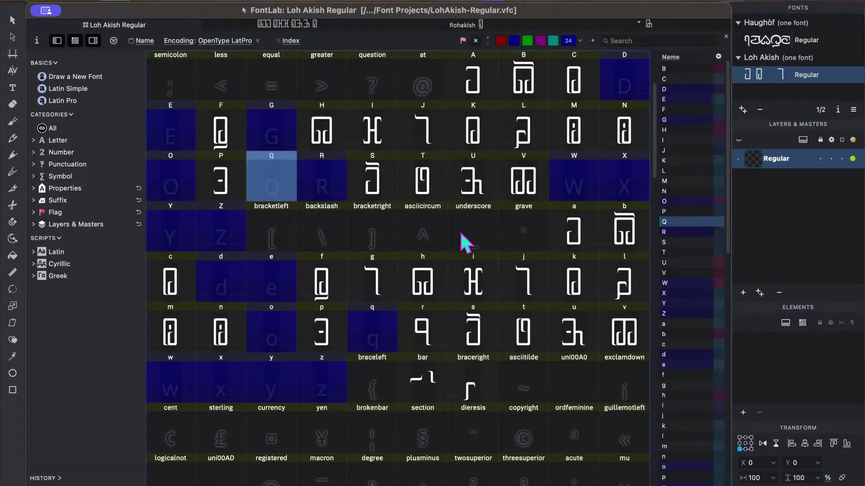
click(545, 343)
click(335, 223)
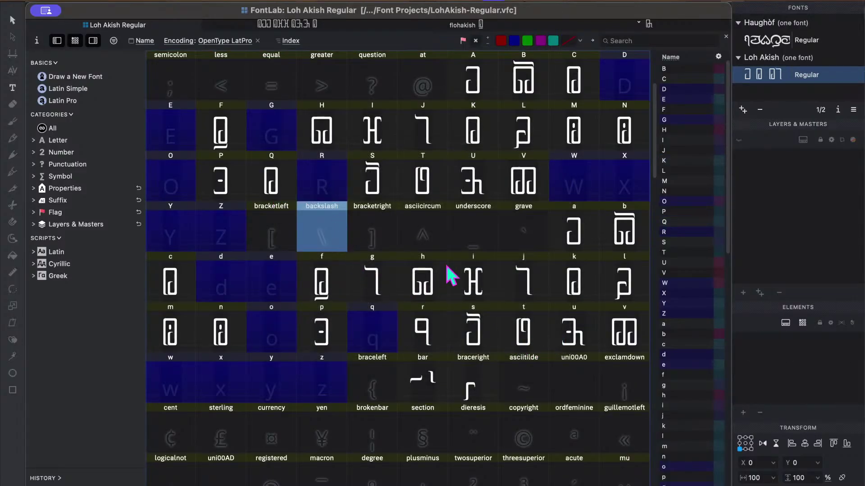
drag(374, 343, 373, 344)
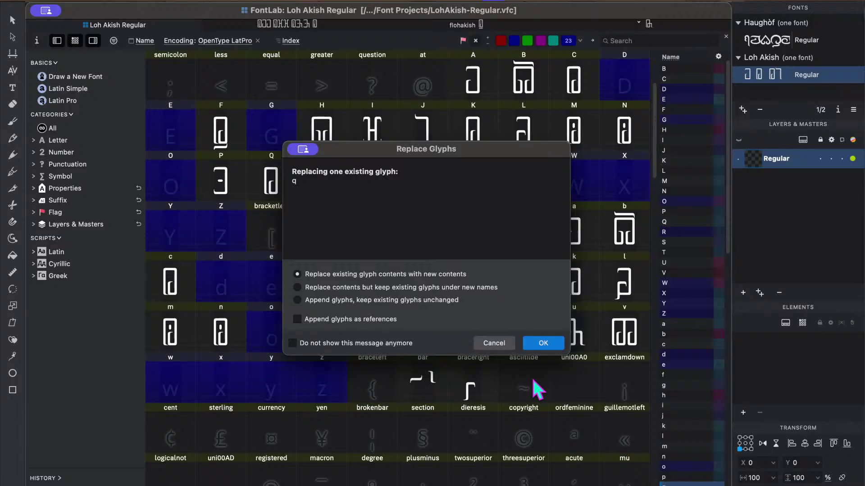
click(546, 344)
Copy the lowercase r glyph into the empty uppercase R cell, replacing its existing contents.
scroll(436, 335, down, 20)
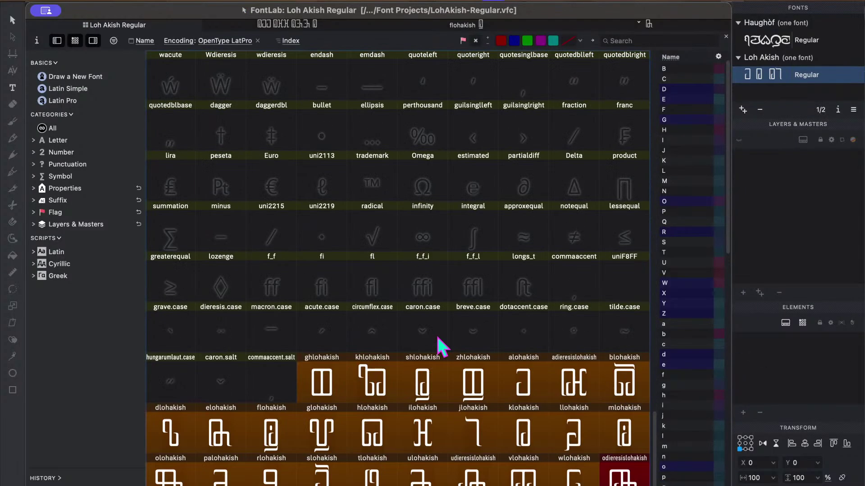
scroll(435, 334, up, 10)
scroll(436, 335, up, 13)
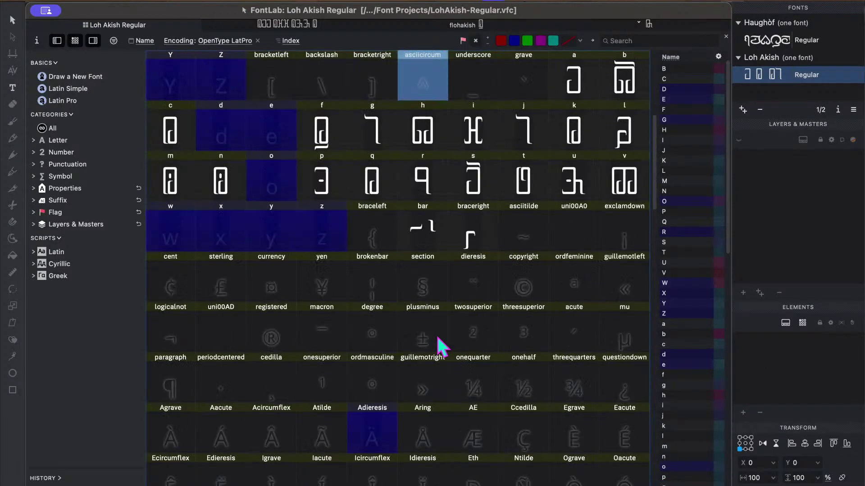
drag(426, 248, 321, 88)
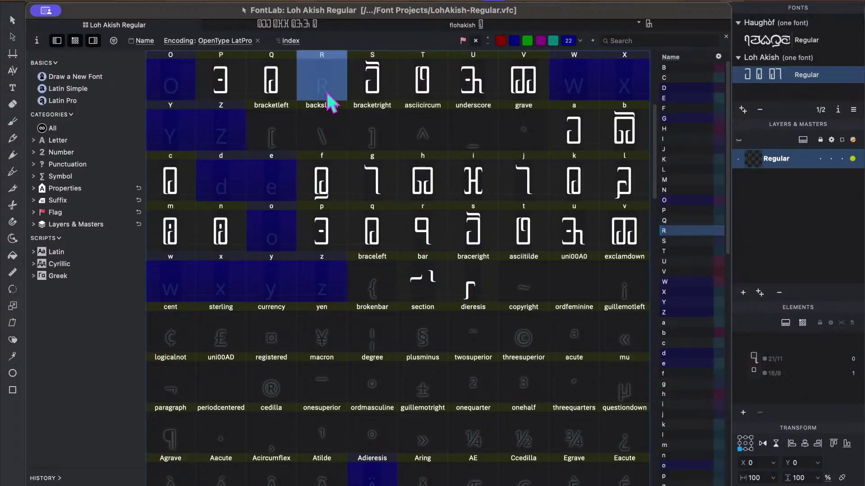
click(544, 346)
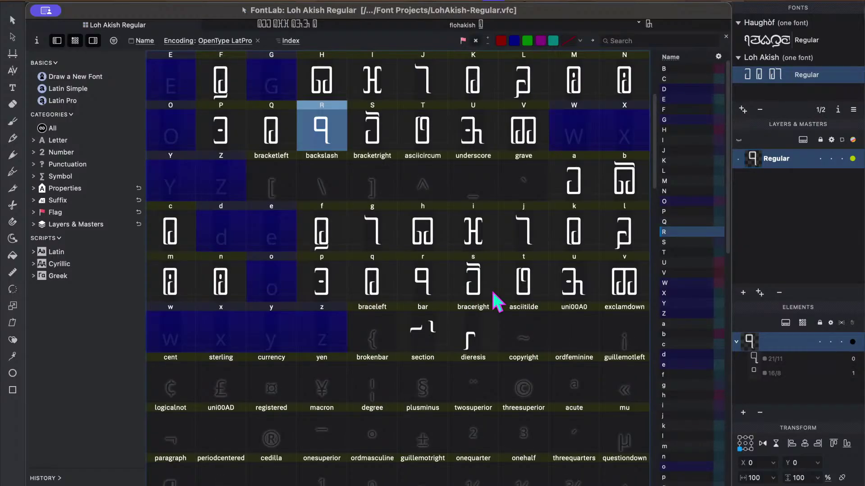
Copy the glohakish glyph into the lowercase g cell, replacing its existing contents.
scroll(491, 290, up, 2)
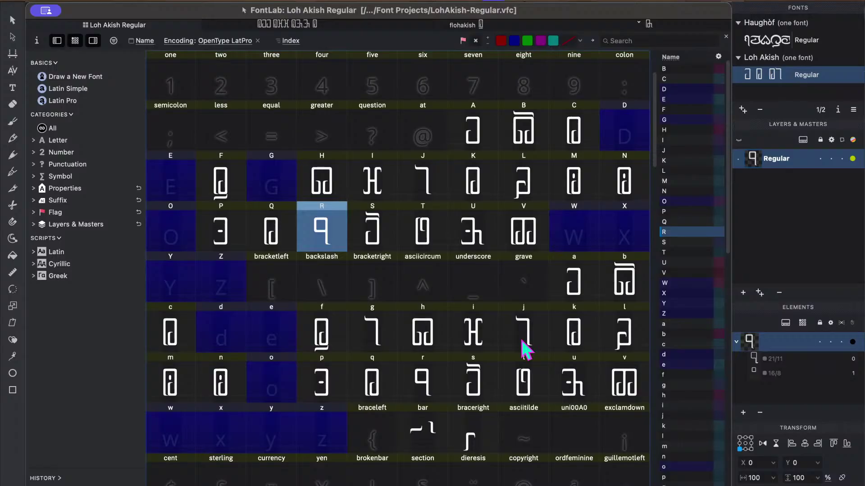
scroll(525, 351, down, 1)
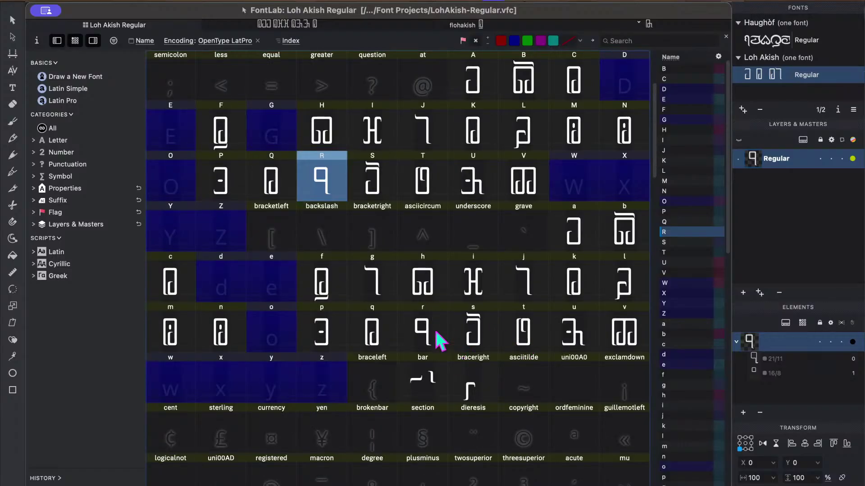
click(371, 276)
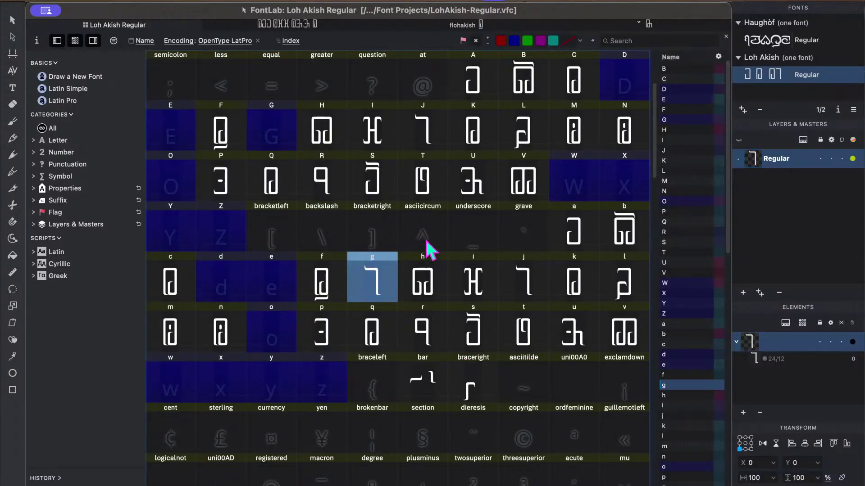
scroll(447, 308, down, 20)
scroll(450, 309, down, 6)
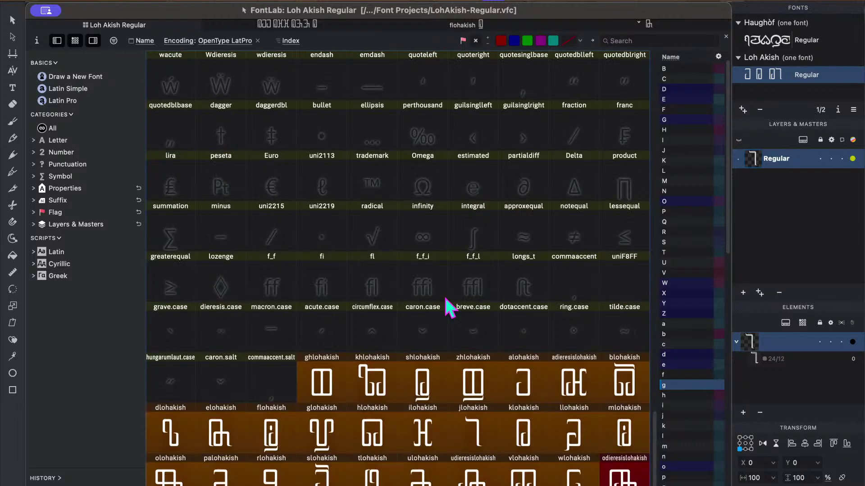
click(316, 433)
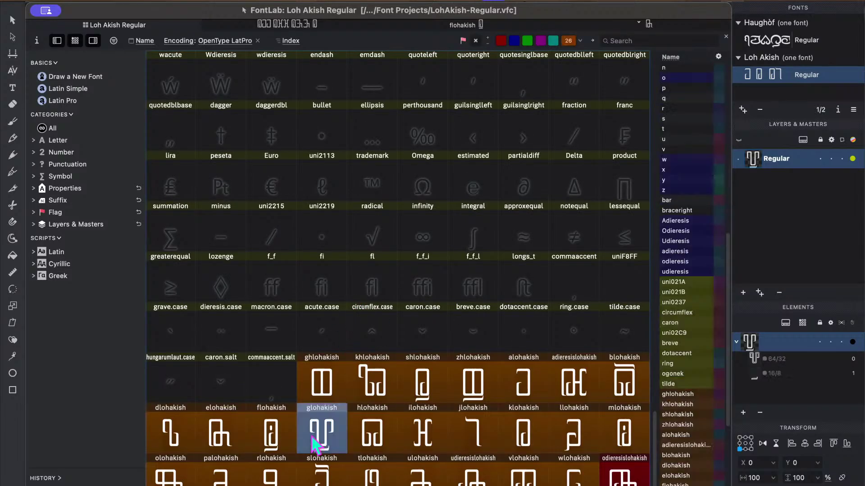
scroll(384, 318, up, 20)
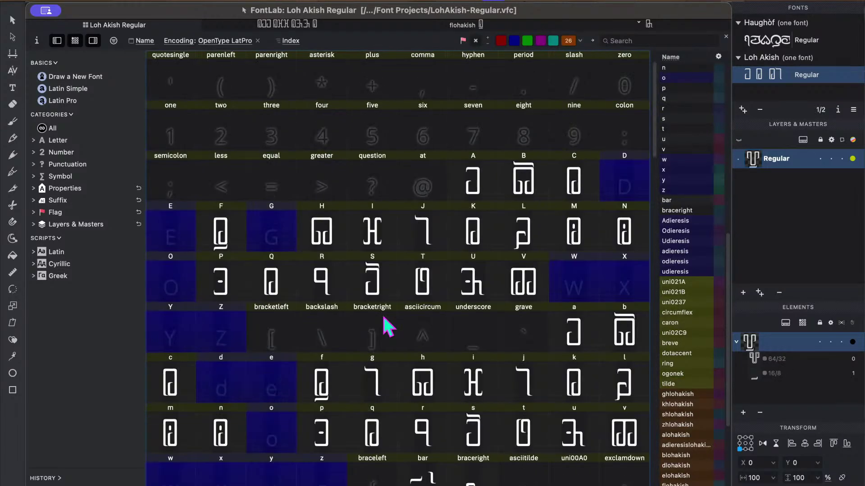
scroll(383, 317, down, 1)
click(379, 295)
click(381, 347)
key(super+v)
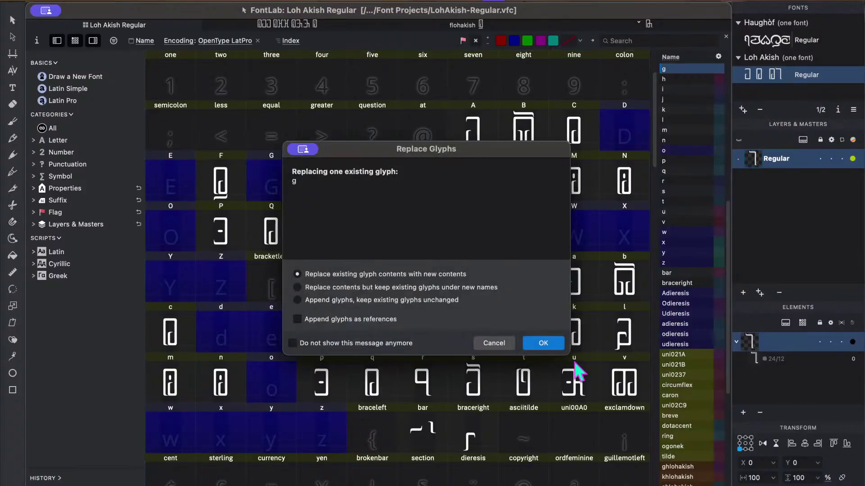
click(556, 350)
Paste the glohakish glyph into the empty uppercase G cell, and remove the orange flag colour from G and g.
click(275, 177)
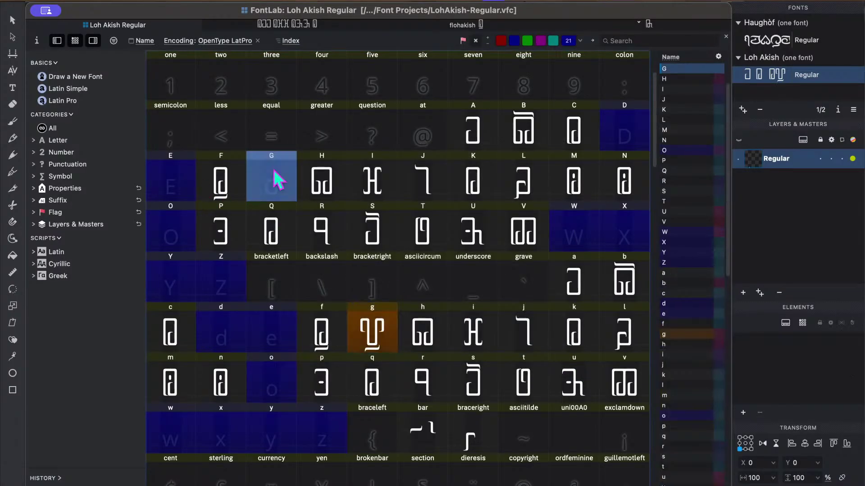
key(super+v)
click(545, 344)
click(375, 313)
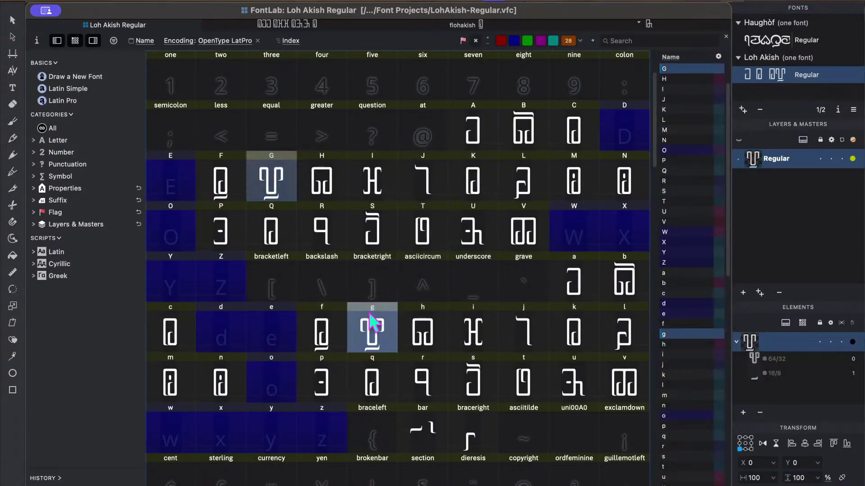
click(464, 179)
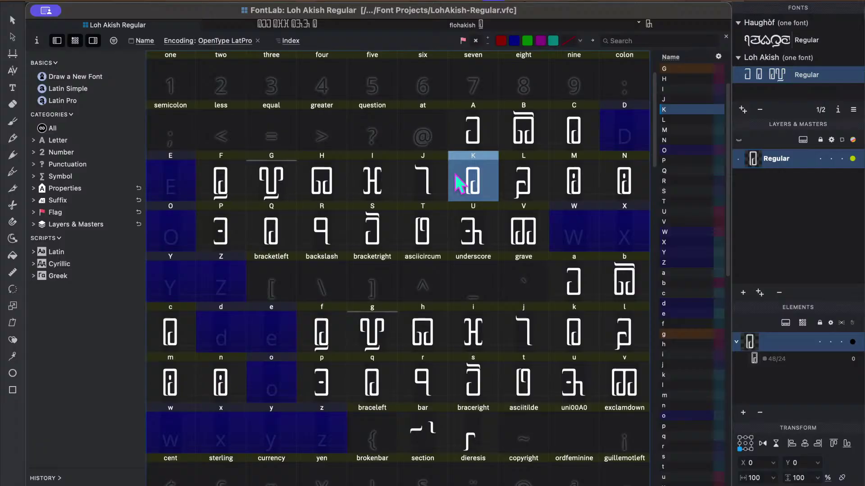
click(380, 131)
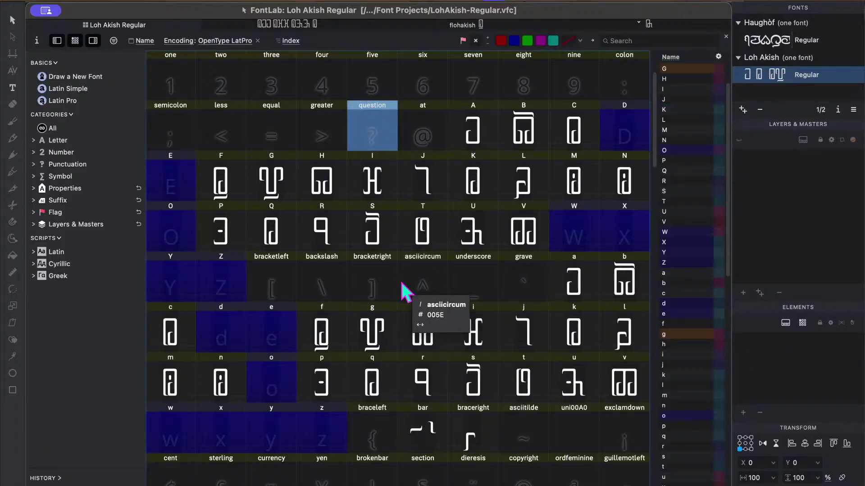
Copy the dlohakish and elohakish glyphs into the empty uppercase D and E cells, replacing their existing contents.
scroll(401, 257, down, 20)
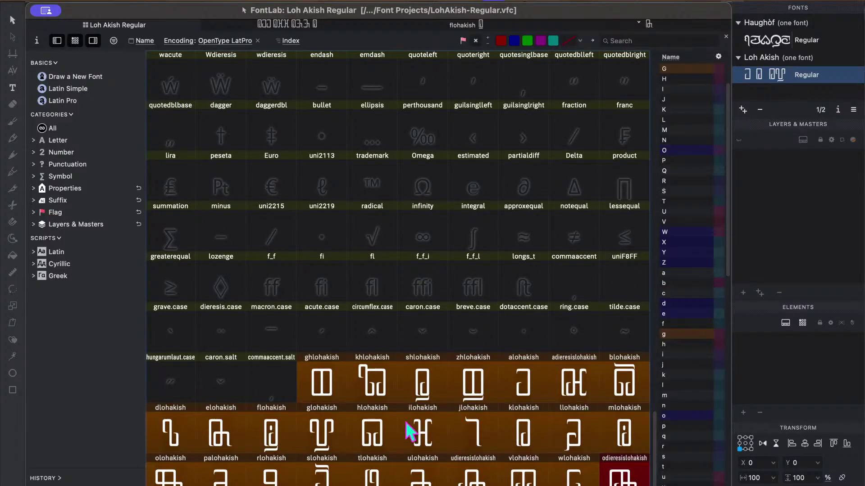
click(183, 435)
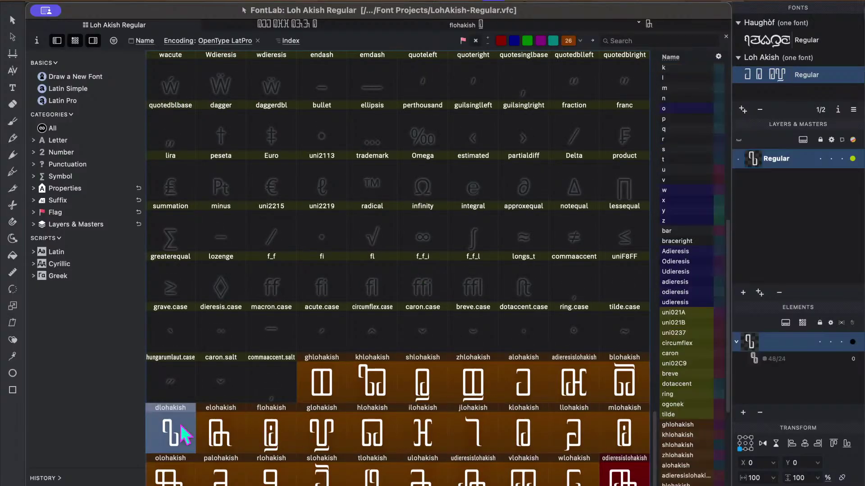
shift+click(217, 439)
scroll(290, 351, up, 1)
scroll(288, 347, up, 15)
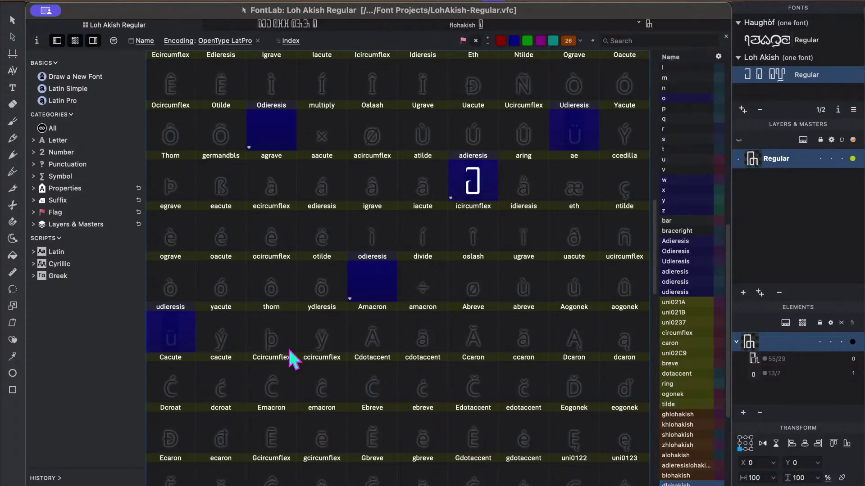
scroll(613, 135, up, 1)
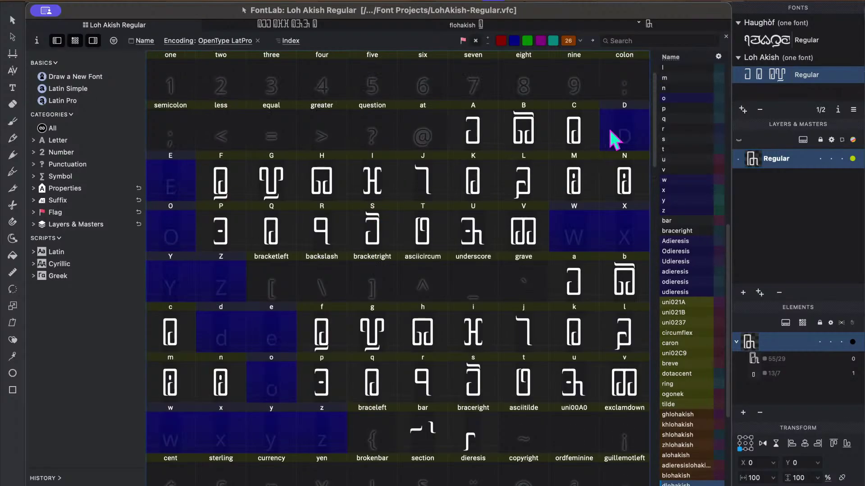
click(613, 135)
key(super+v)
click(543, 343)
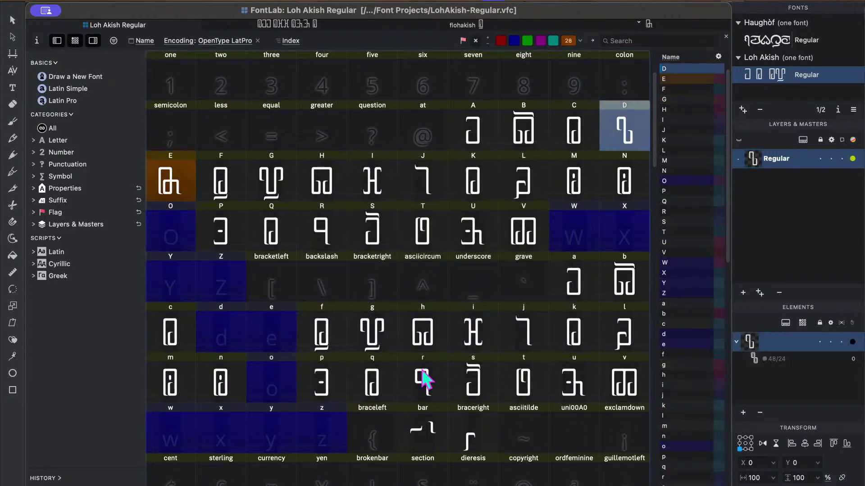
Paste the dlohakish and elohakish glyphs into the lowercase d and e cells, replacing their existing contents.
click(227, 334)
key(super+v)
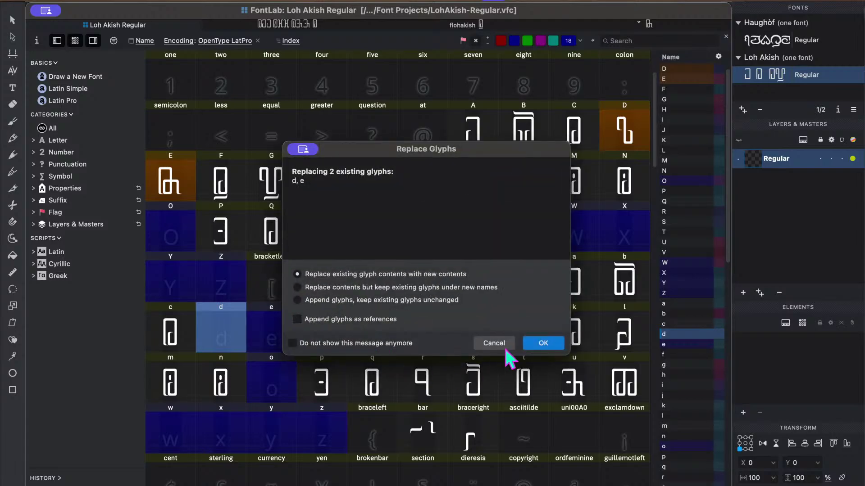
click(545, 344)
Remove the orange flag colour from the D, E, d and e glyph cells.
super+click(281, 349)
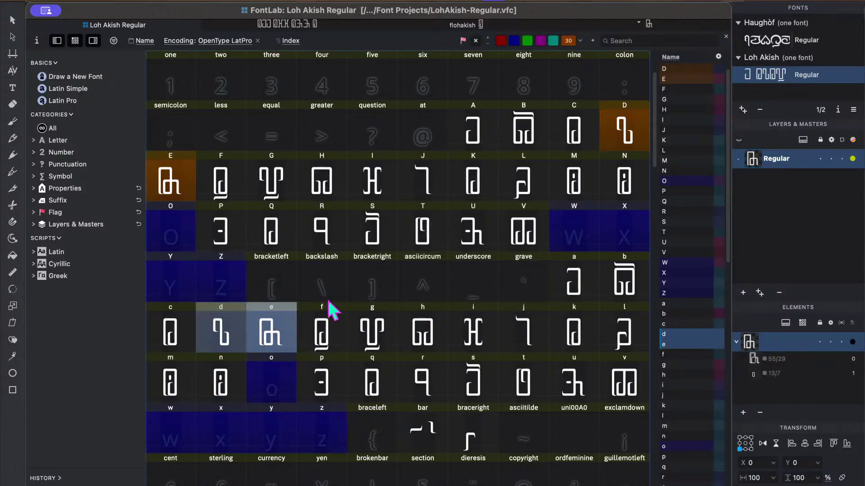
super+click(174, 185)
super+click(608, 127)
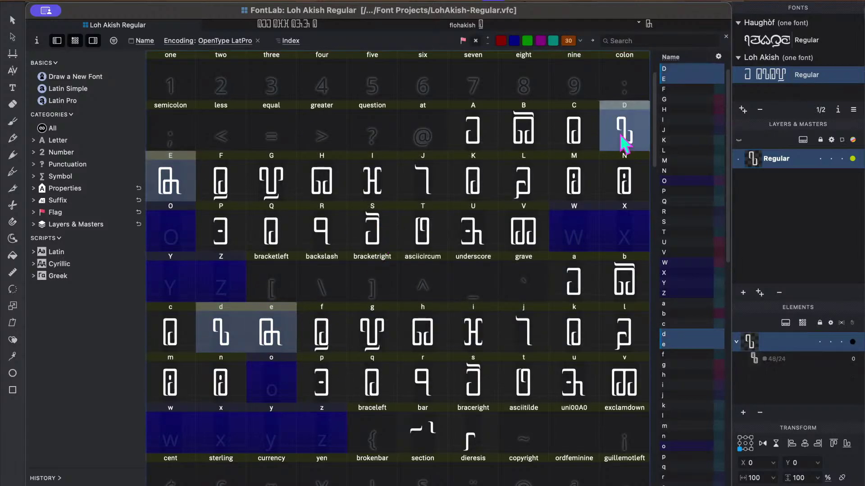
click(402, 108)
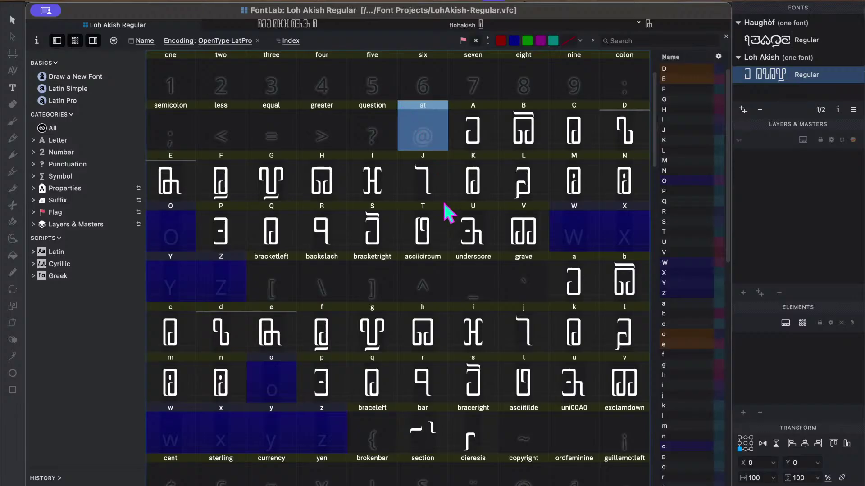
Copy the wlohakish glyph into the empty uppercase W cell, replacing its existing contents.
scroll(389, 370, down, 10)
scroll(390, 373, down, 10)
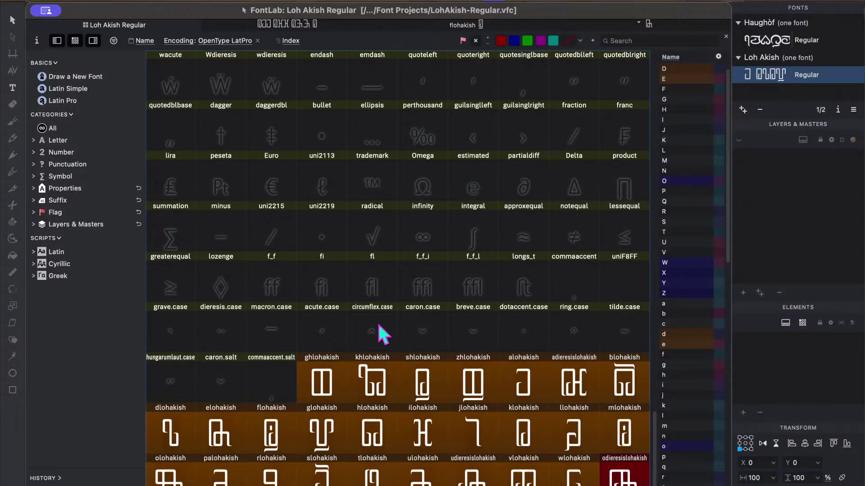
click(361, 272)
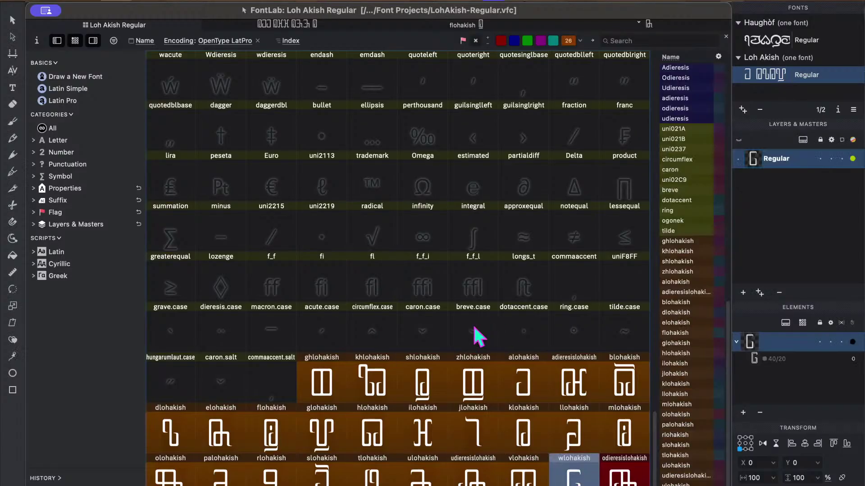
scroll(475, 329, up, 15)
scroll(496, 301, up, 3)
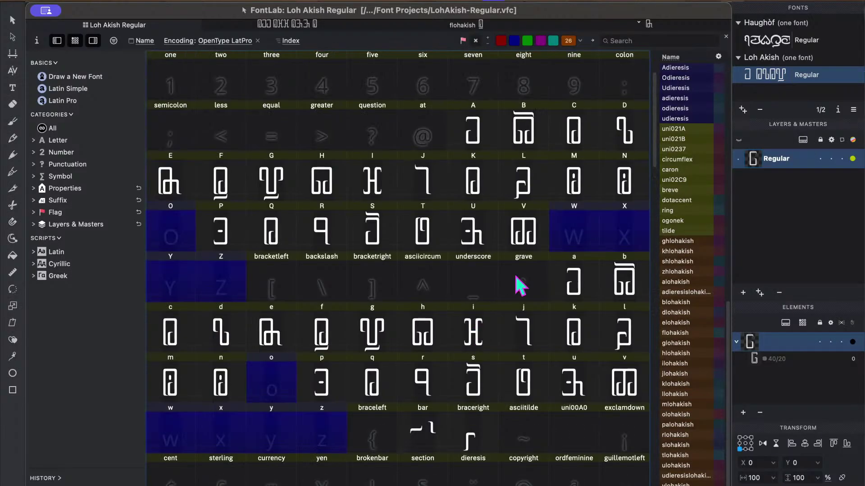
click(576, 246)
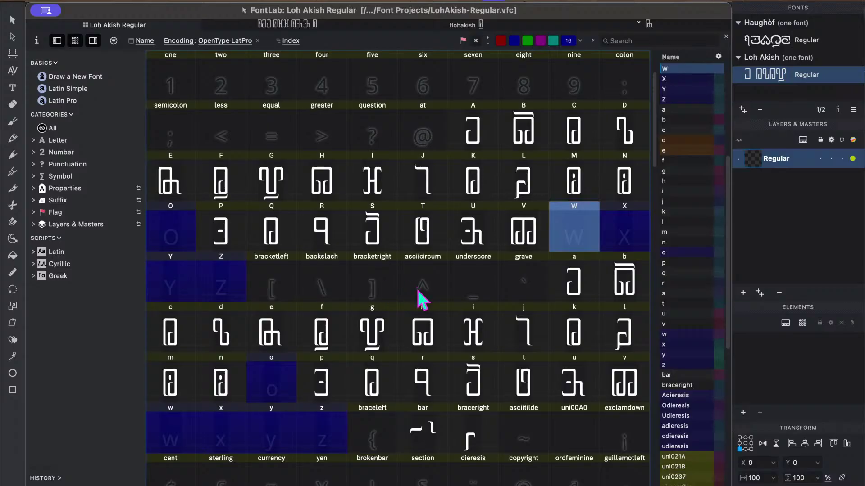
click(193, 424)
key(super+v)
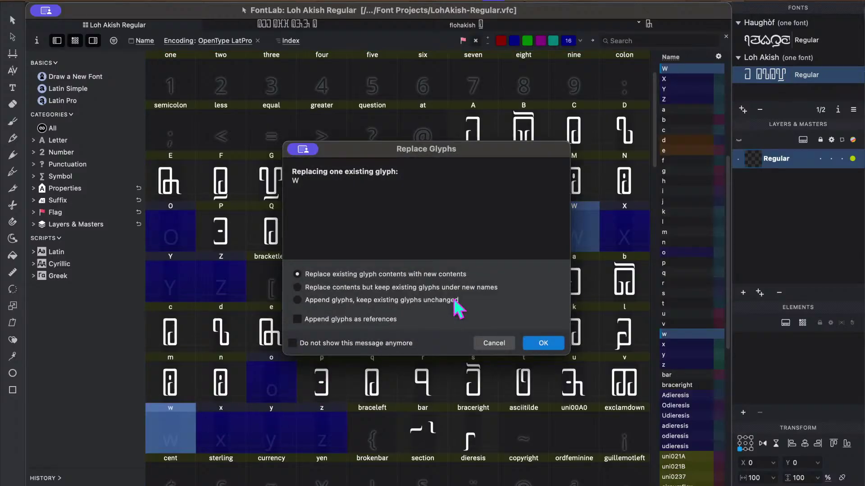
click(542, 346)
Paste the wlohakish glyph into the lowercase w cell, and remove the orange flag colour from W and w.
click(364, 229)
click(192, 432)
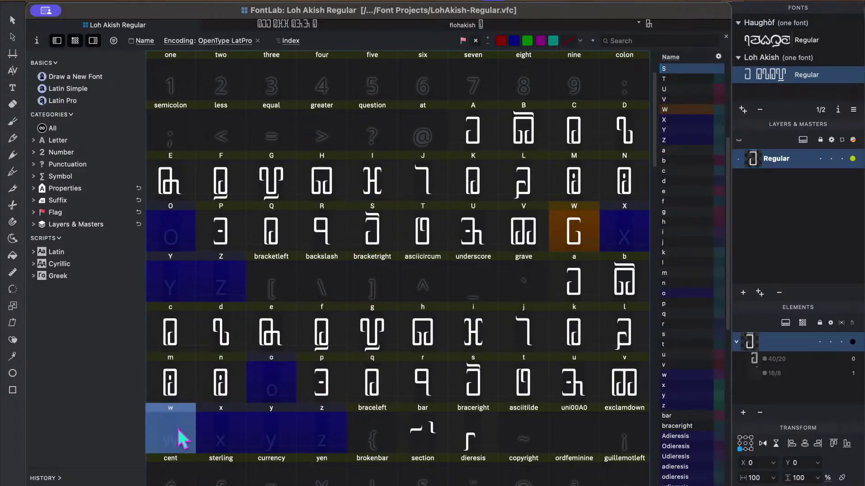
key(super+v)
click(552, 345)
click(575, 231)
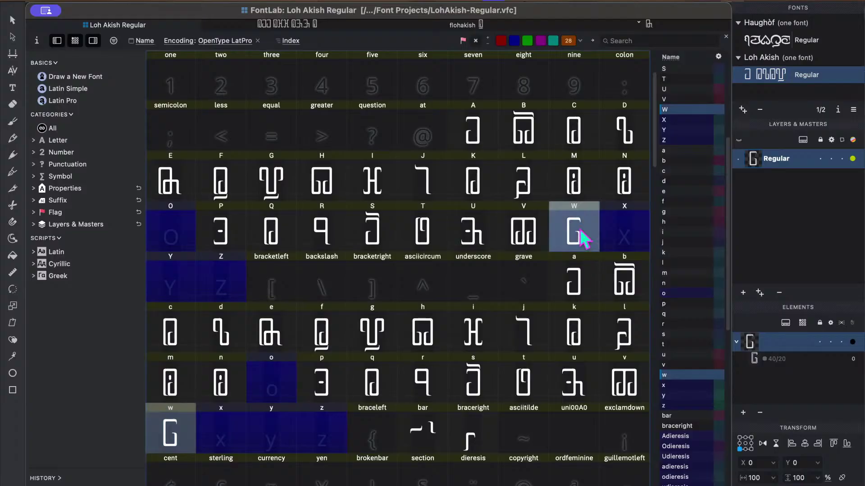
click(460, 171)
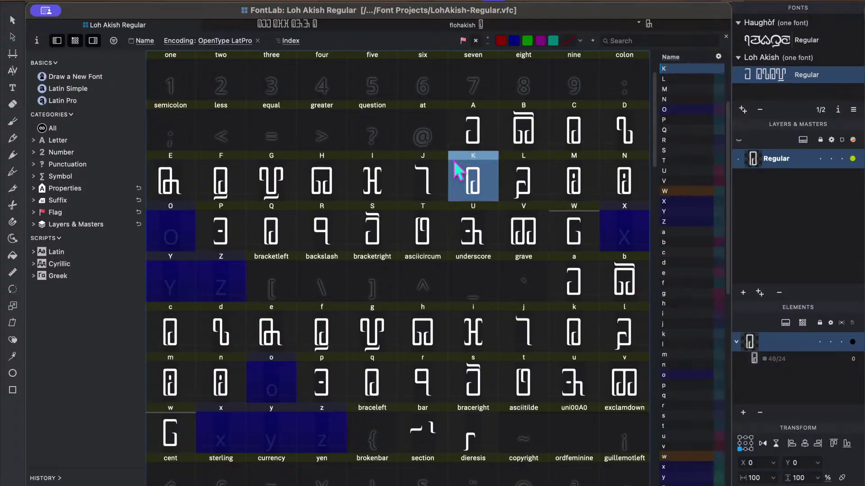
Copy the uppercase S glyph into the empty lowercase x and z cells, replacing their existing contents.
click(321, 135)
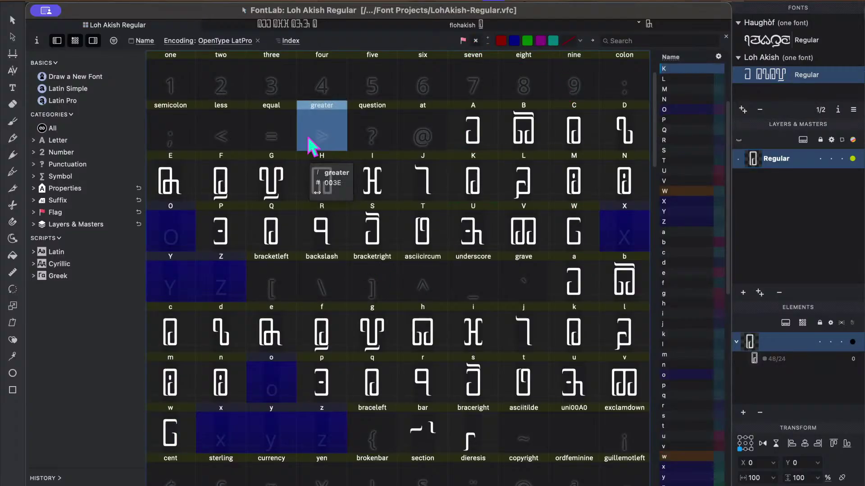
click(375, 230)
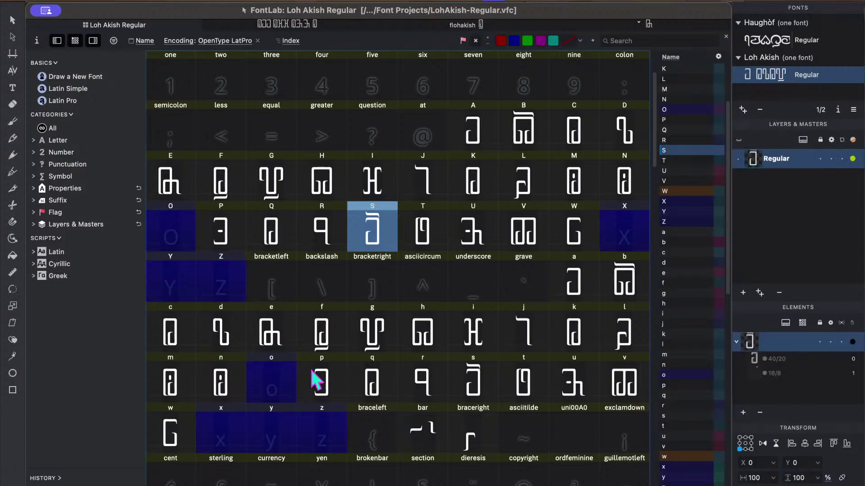
click(228, 428)
key(ctrl+v)
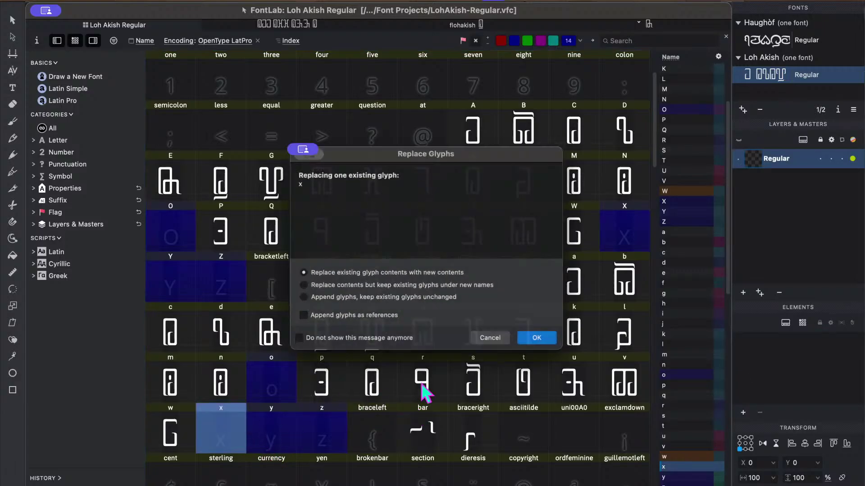
click(542, 338)
click(342, 436)
key(ctrl+v)
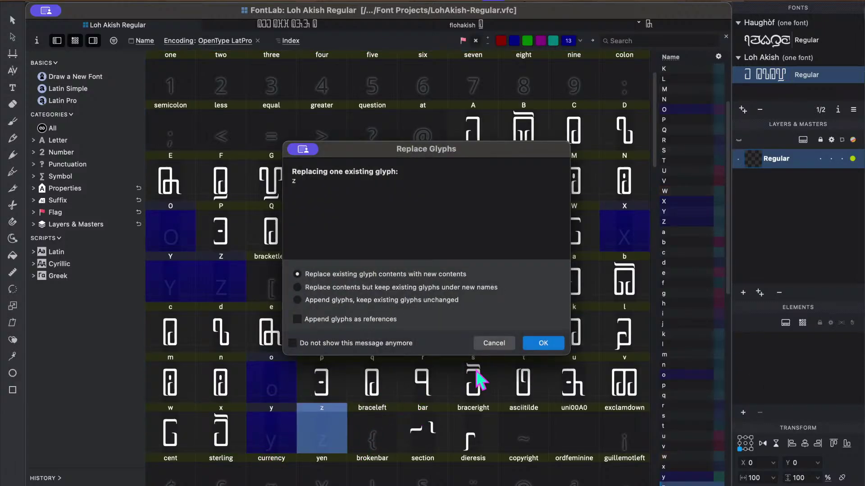
click(550, 344)
Paste the copied S glyph into the empty uppercase Z and X cells, replacing their existing contents.
click(223, 286)
key(ctrl+v)
click(553, 344)
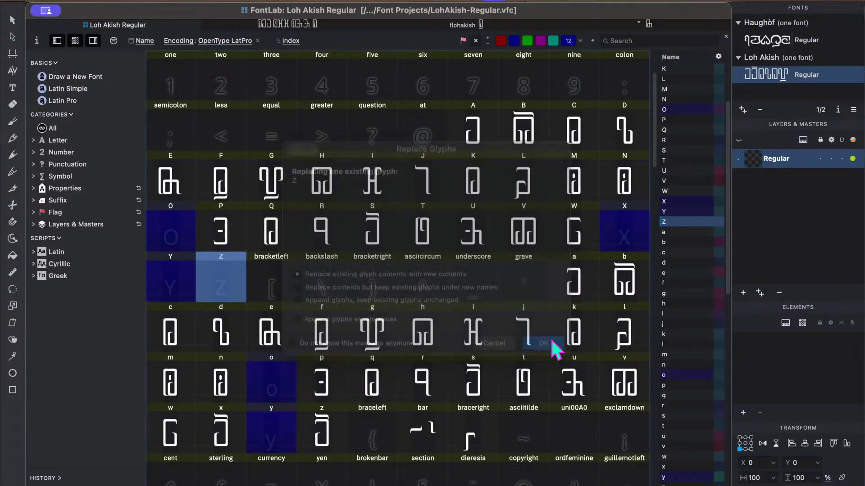
click(627, 228)
key(ctrl+v)
click(547, 343)
click(372, 228)
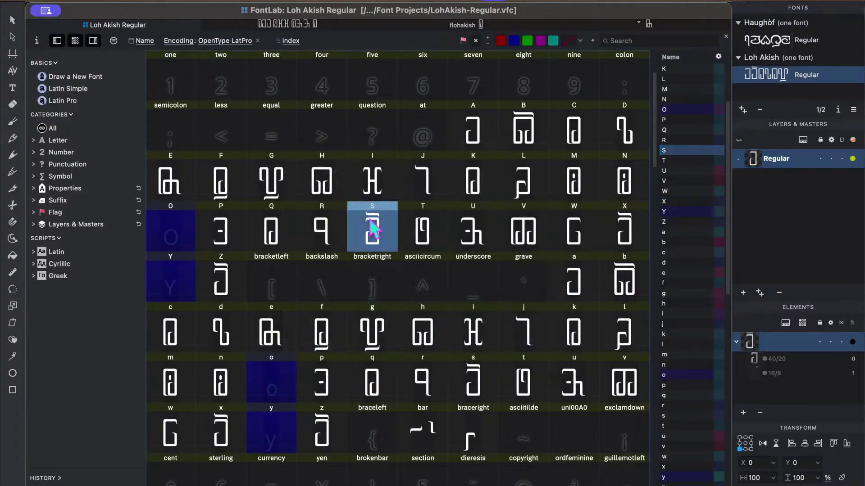
Copy the uppercase I glyph into the lowercase y and uppercase Y cells, replacing their existing contents.
click(376, 192)
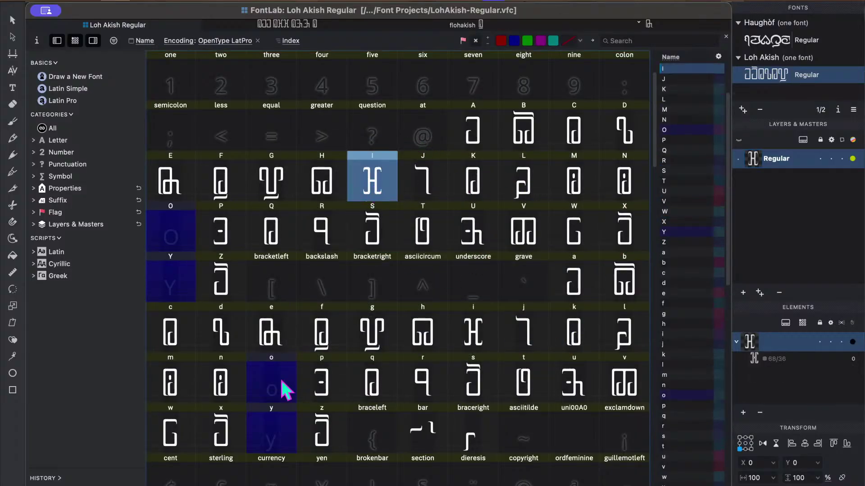
click(260, 440)
key(ctrl+v)
click(543, 345)
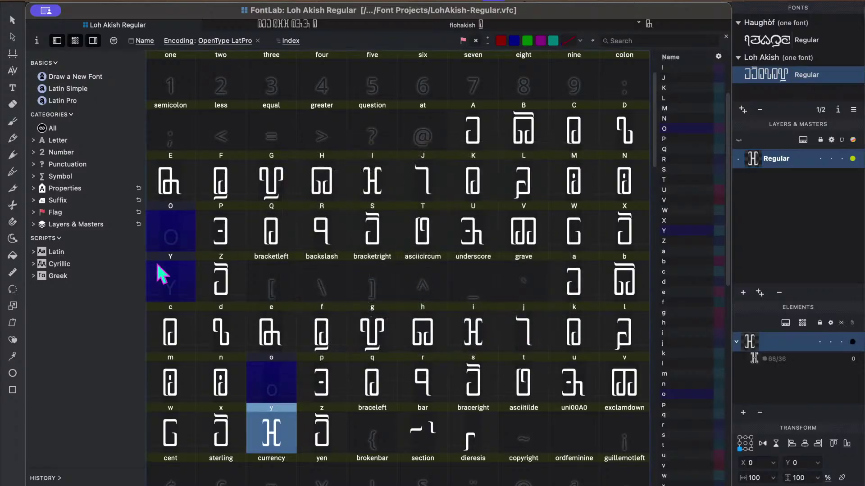
click(162, 274)
key(ctrl+v)
click(544, 345)
Copy the olohakish glyph into the empty lowercase o cell, replacing its existing contents.
scroll(364, 320, down, 20)
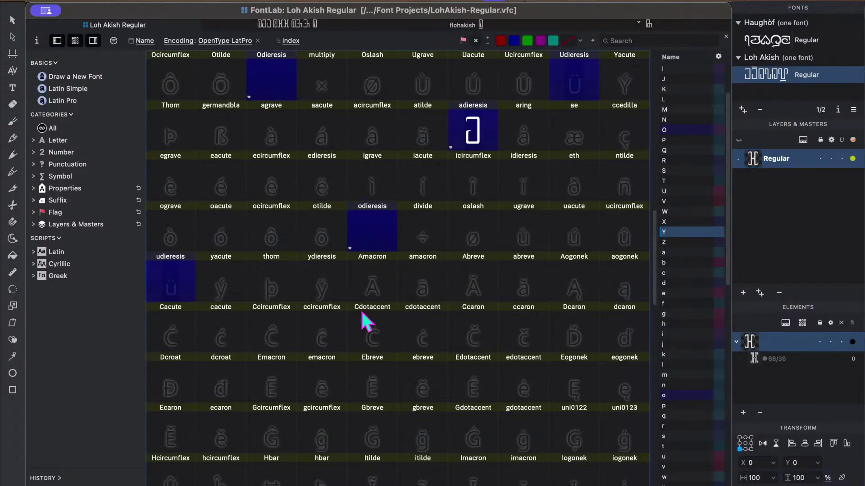
click(165, 473)
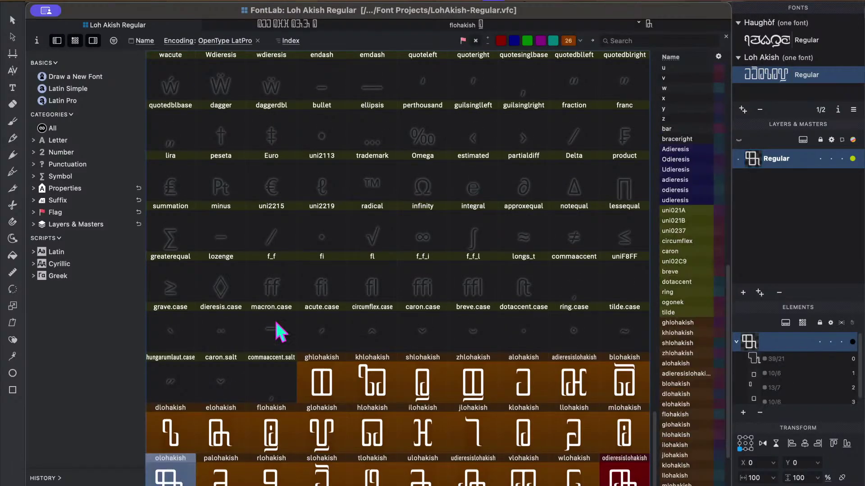
scroll(276, 320, up, 15)
click(285, 293)
key(ctrl+v)
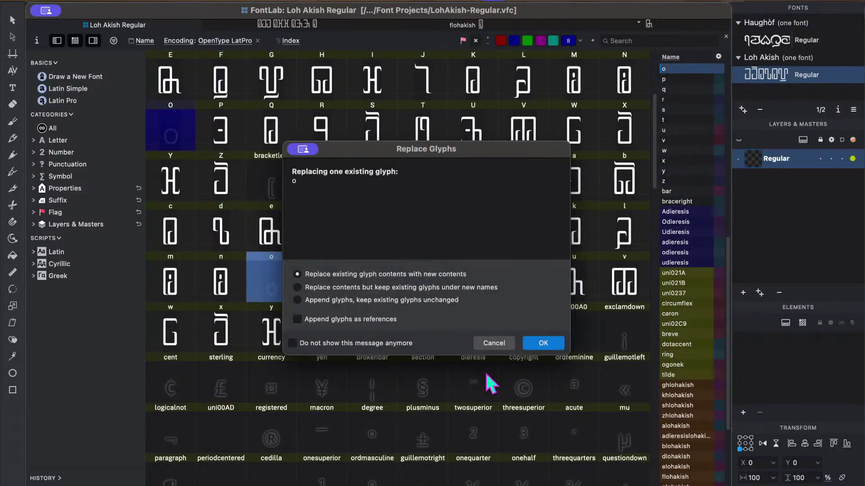
click(544, 344)
Paste the olohakish glyph into the uppercase O cell, replacing its existing contents, and select both O and o.
key(ctrl+v)
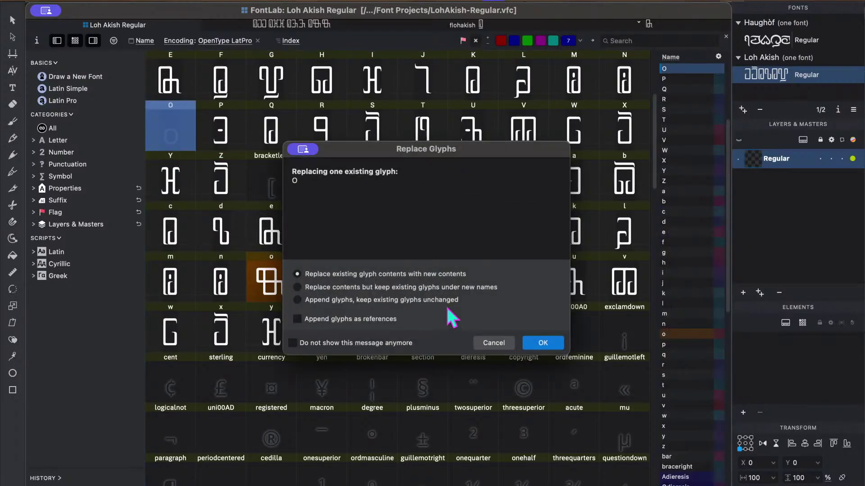
click(546, 343)
click(280, 291)
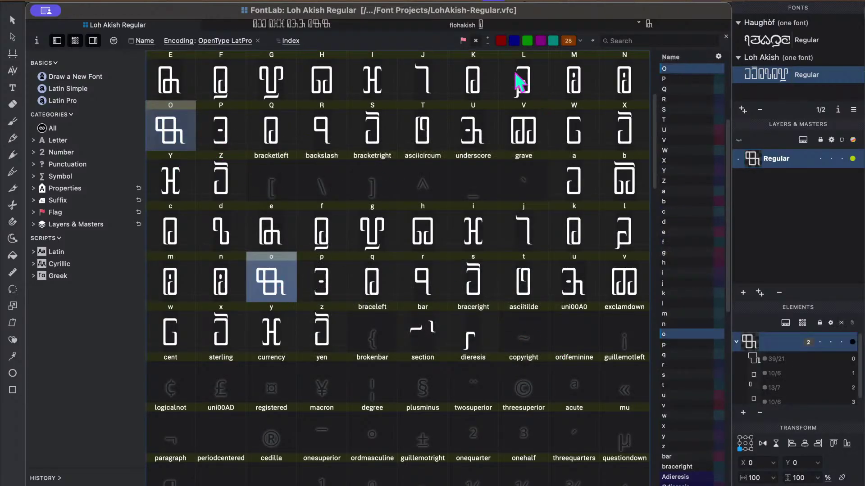
Look through the Loh Akish glyph grid down to the custom lohakish glyphs at its end.
click(454, 158)
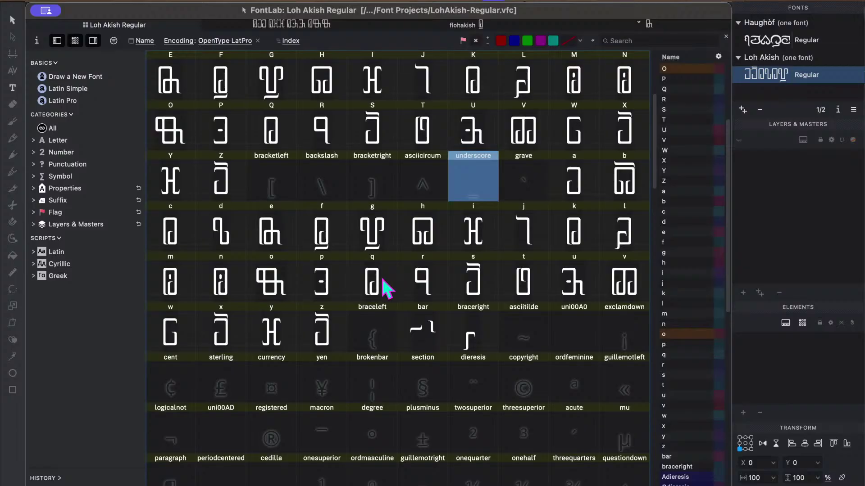
key(Left)
key(Left)
key(Left)
scroll(454, 326, down, 10)
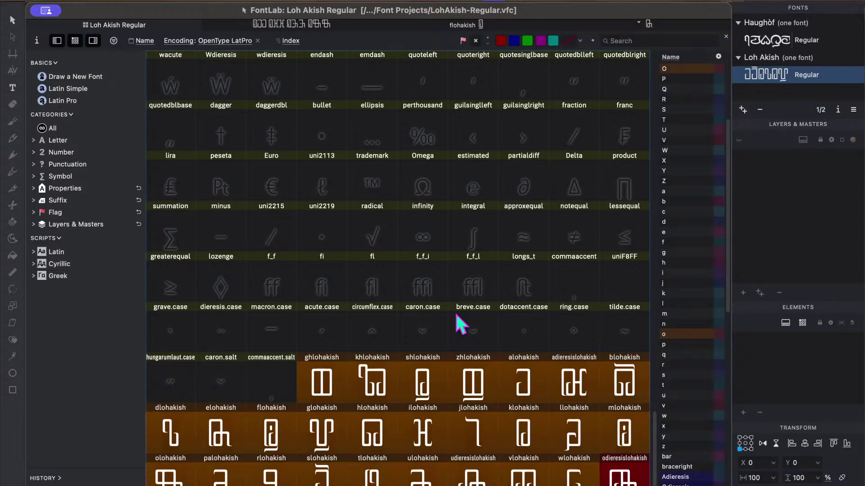
Look at the open glyph text of the Haughòf font and return to the Loh Akish font.
key(ctrl+Up)
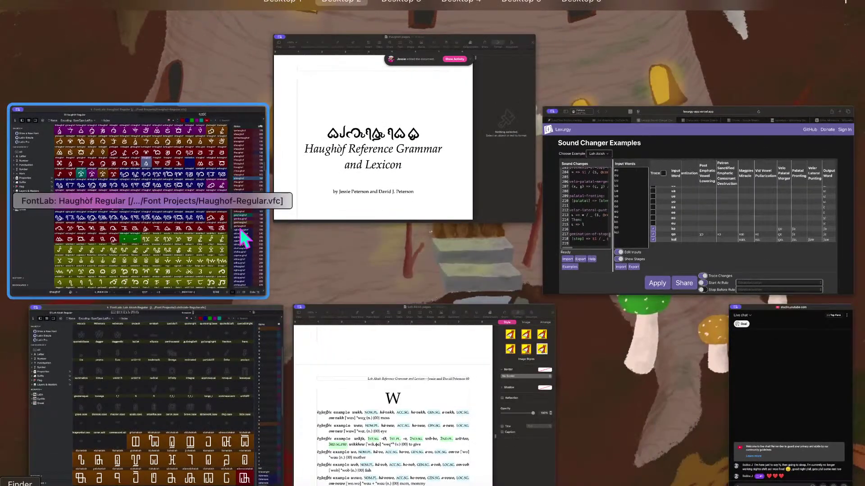
click(209, 239)
click(553, 24)
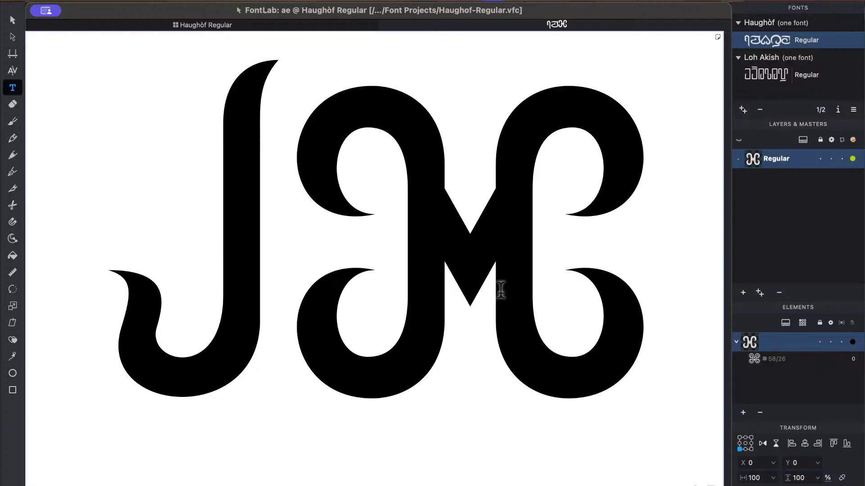
key(ctrl+Up)
click(183, 226)
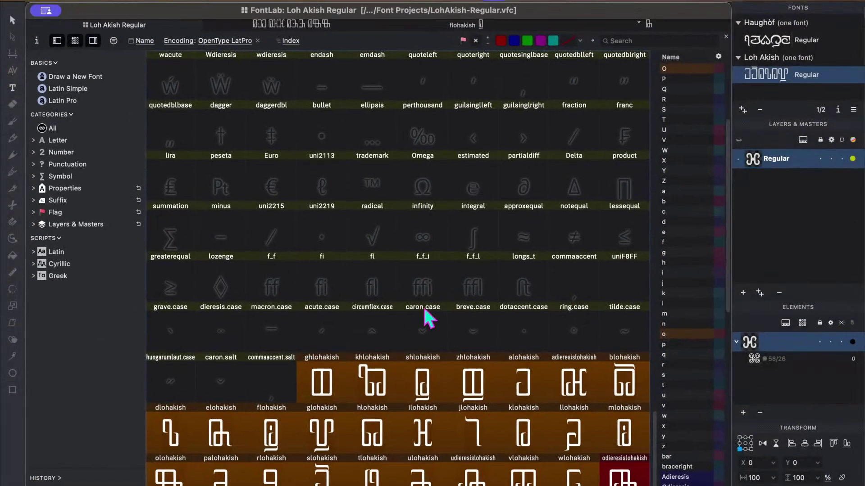
click(424, 270)
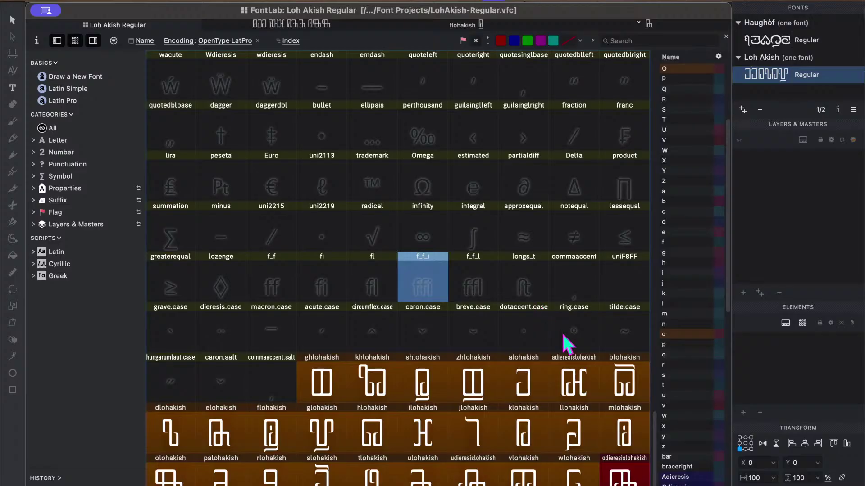
click(559, 288)
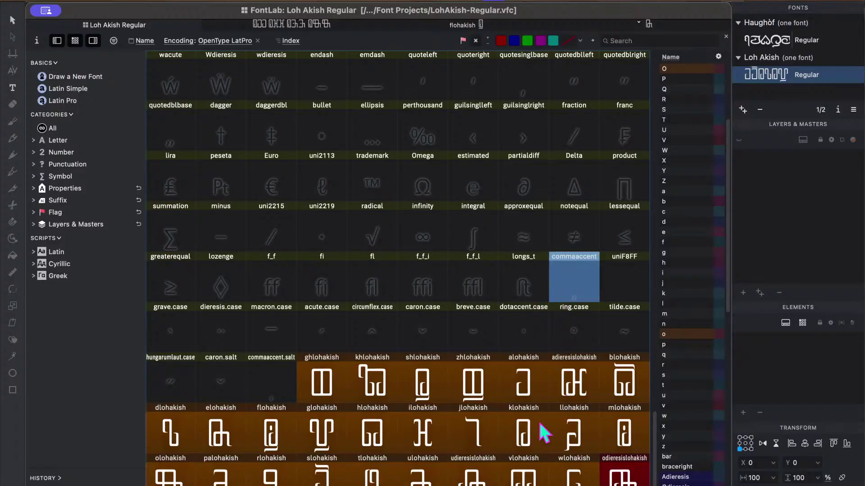
click(521, 314)
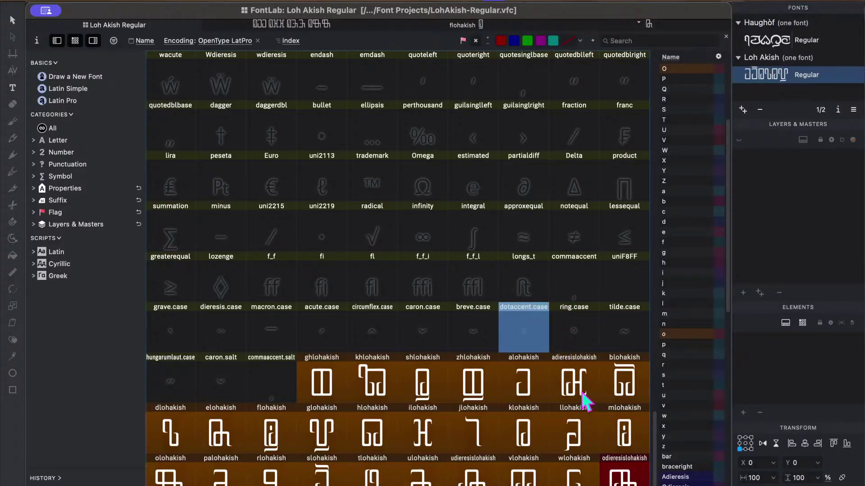
click(580, 388)
click(572, 298)
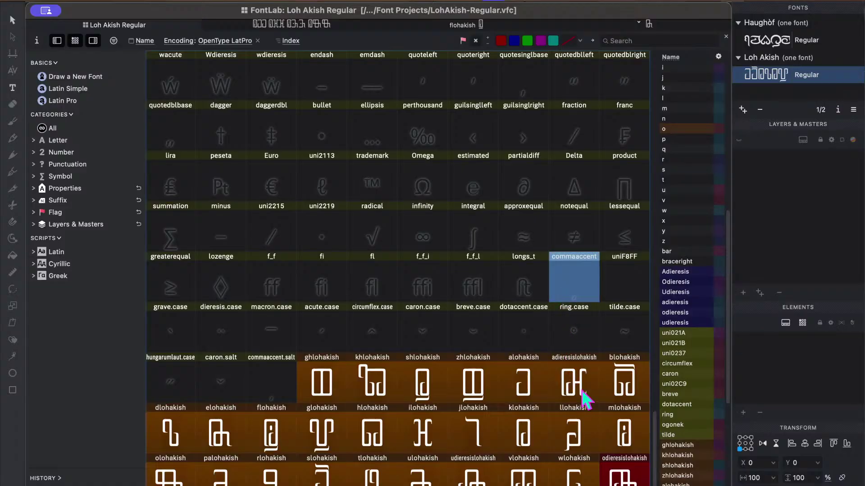
click(530, 331)
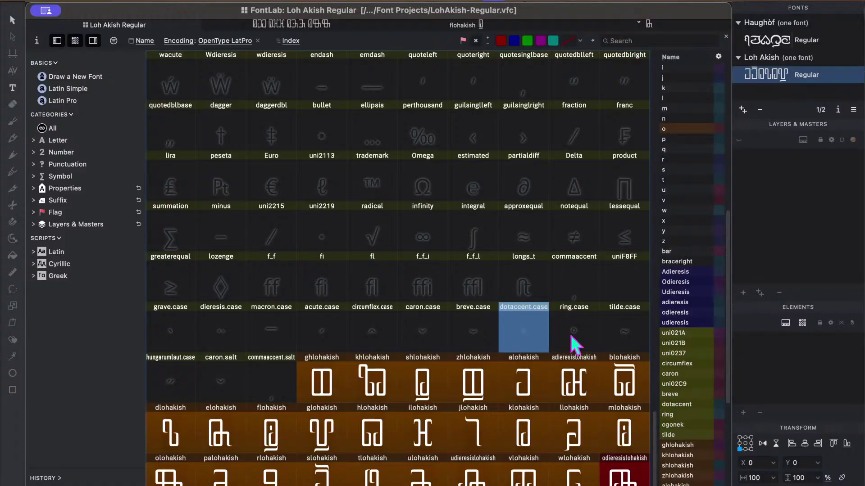
click(575, 296)
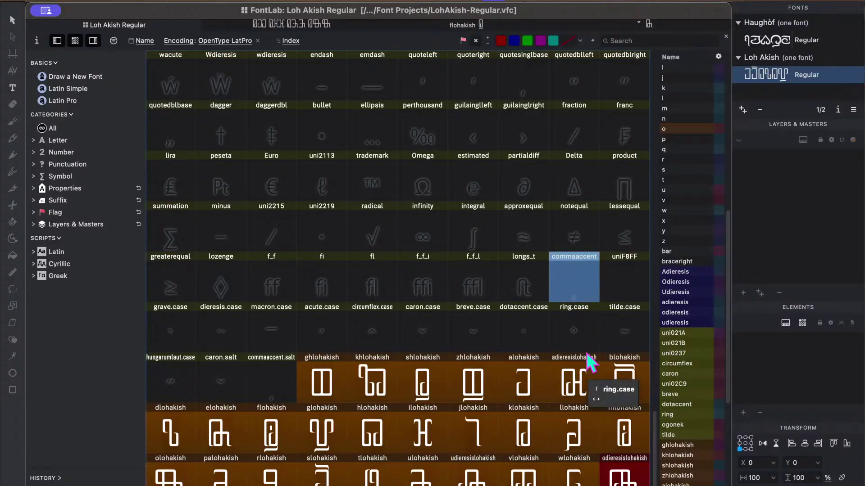
click(428, 295)
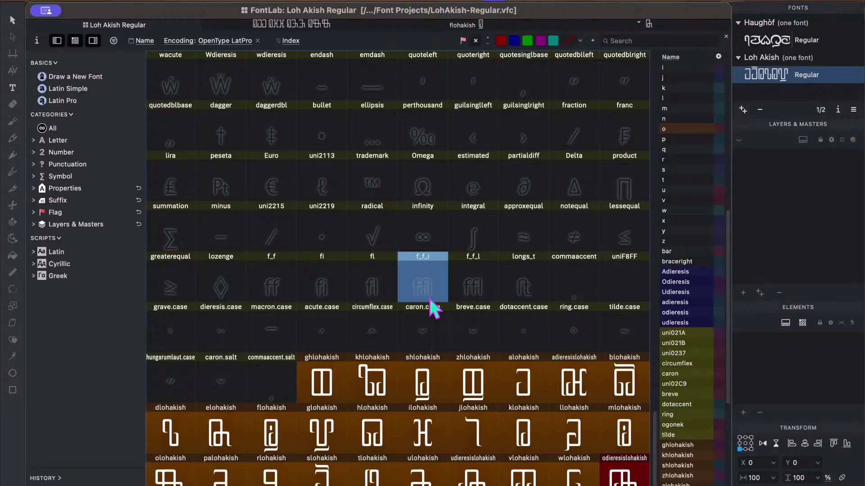
click(574, 381)
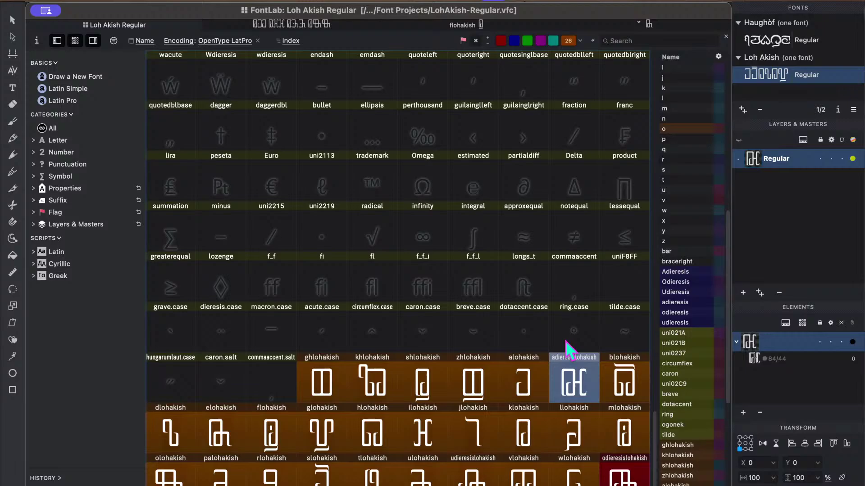
Switch to the Features & Classes workspace and bring up the substitution rules of the liga feature.
click(418, 3)
mouse_move(514, 118)
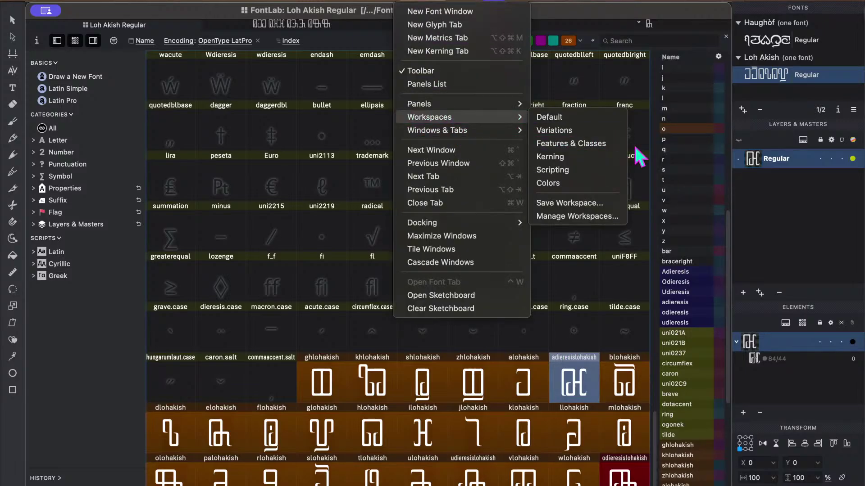
click(599, 144)
scroll(277, 310, down, 10)
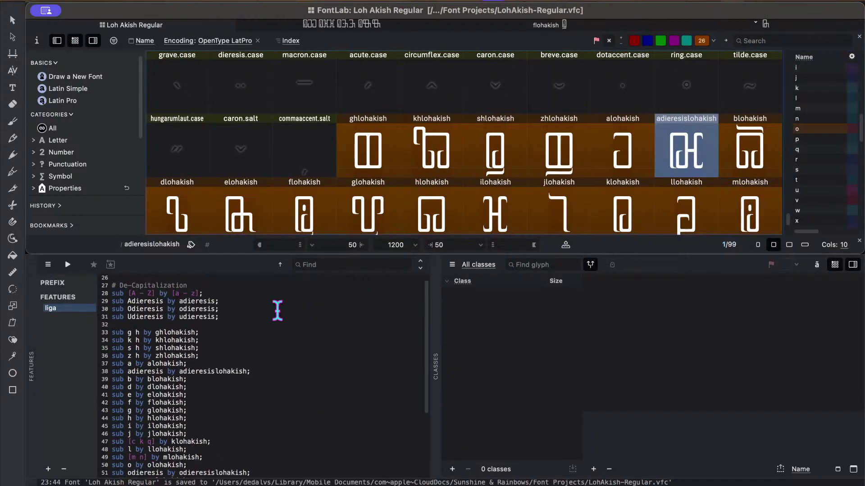
scroll(277, 310, down, 2)
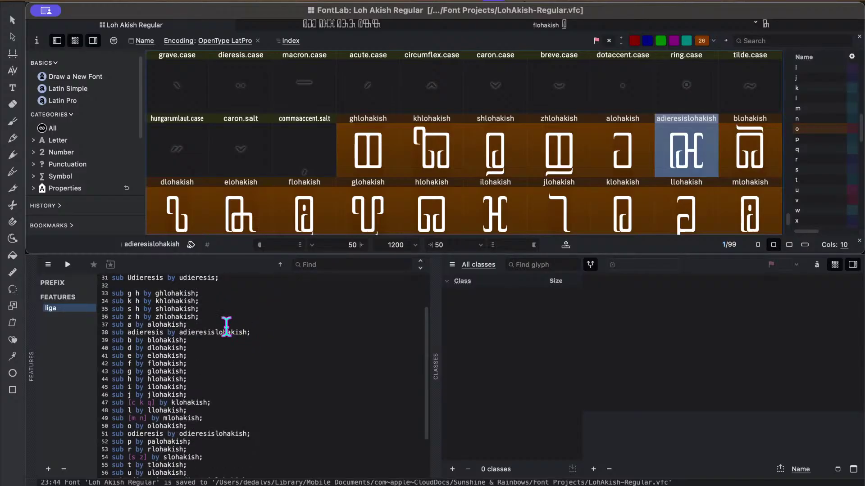
key(ctrl+Up)
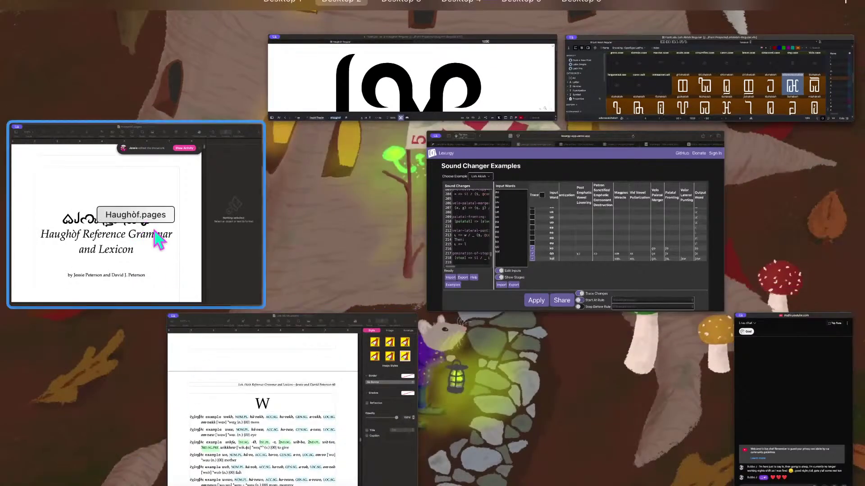
click(286, 411)
key(super+f)
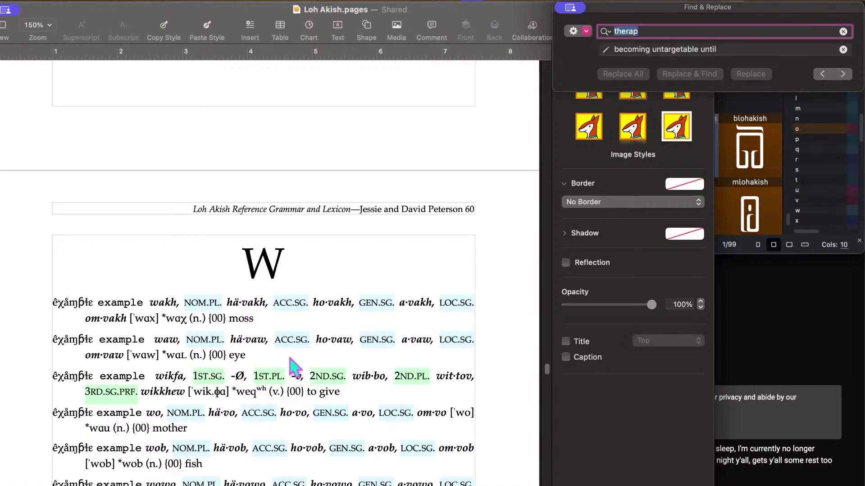
text(äi)
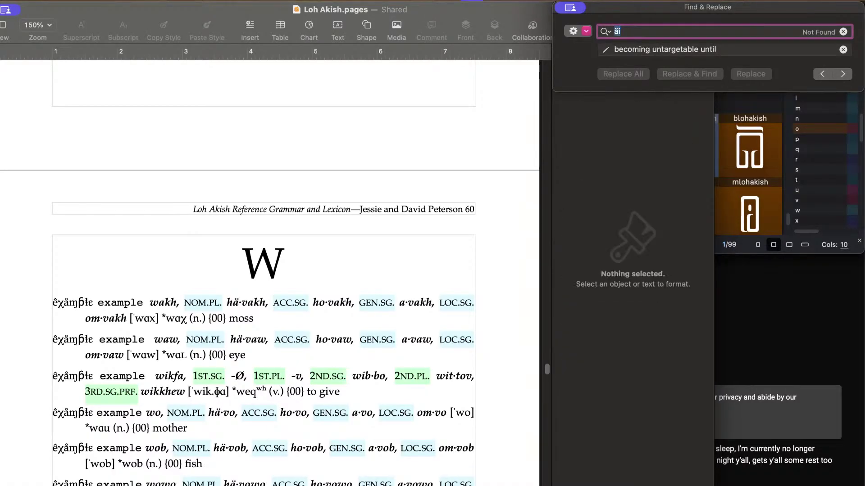
Return to the Loh Akish font in FontLab and duplicate the "sub g h by ghlohakish;" line in the liga feature.
key(ctrl+Up)
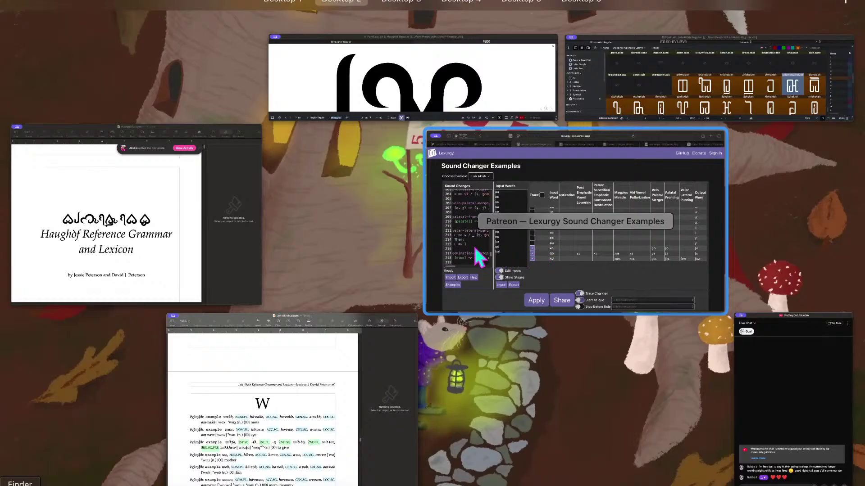
click(697, 41)
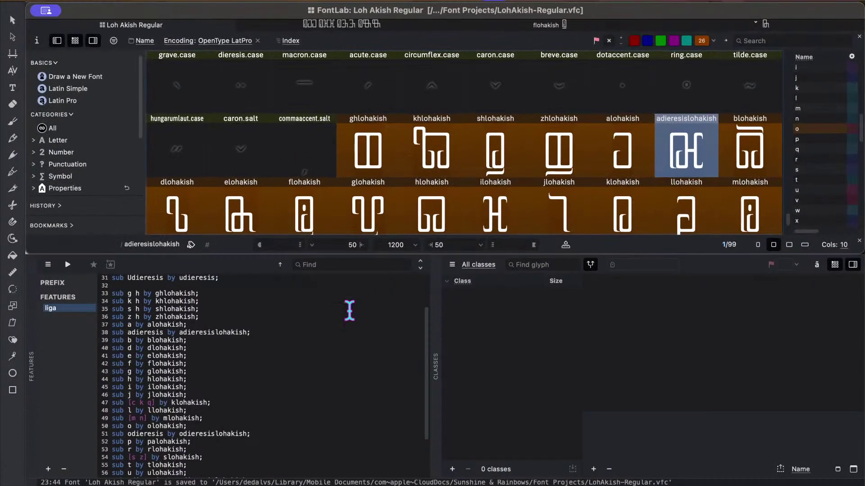
click(238, 365)
scroll(215, 319, up, 1)
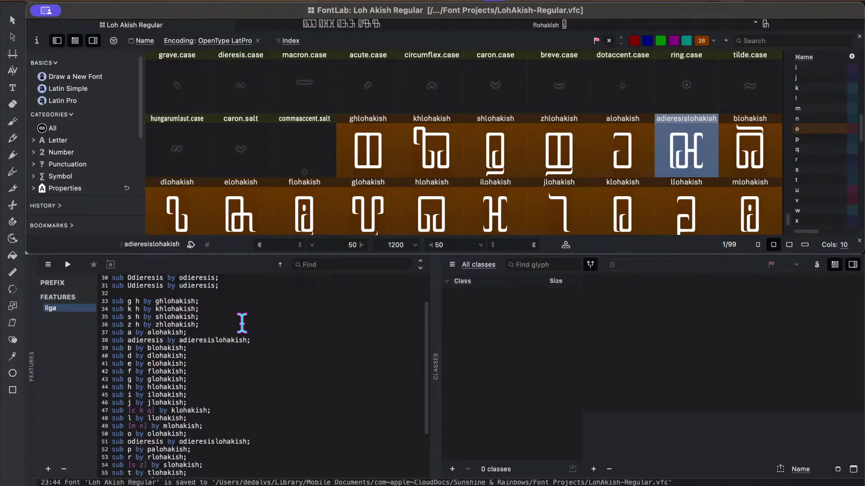
triple_click(217, 300)
key(super+c)
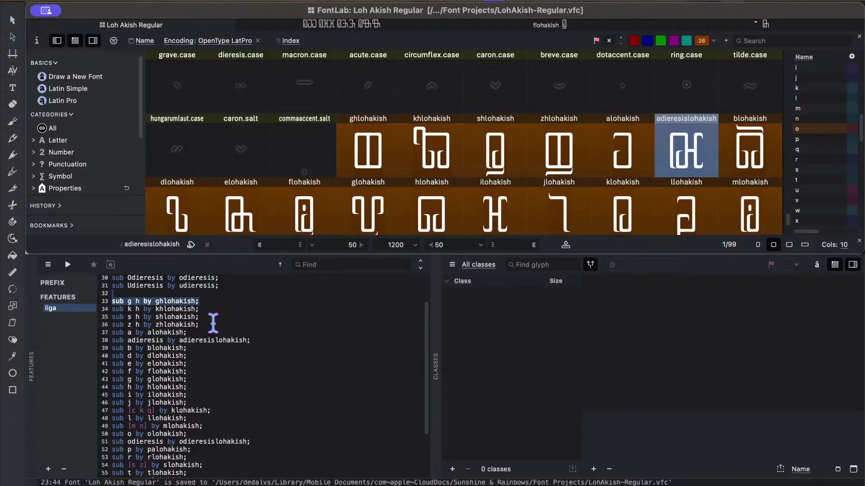
click(218, 324)
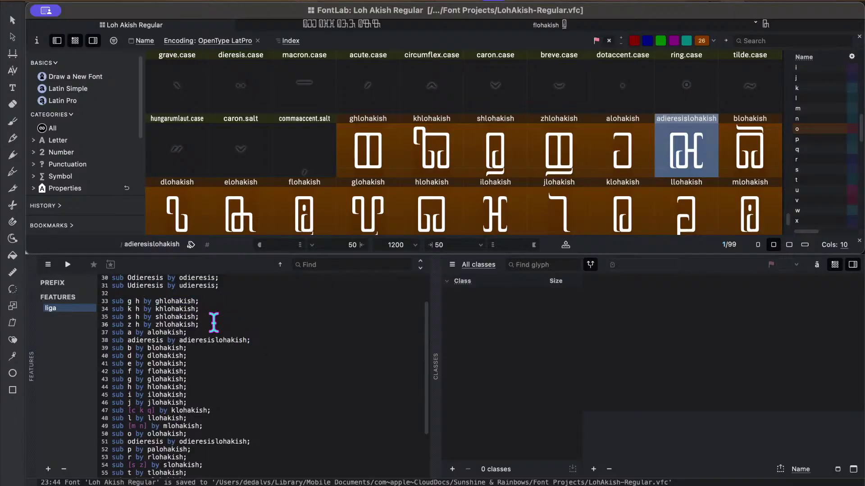
key(super+v)
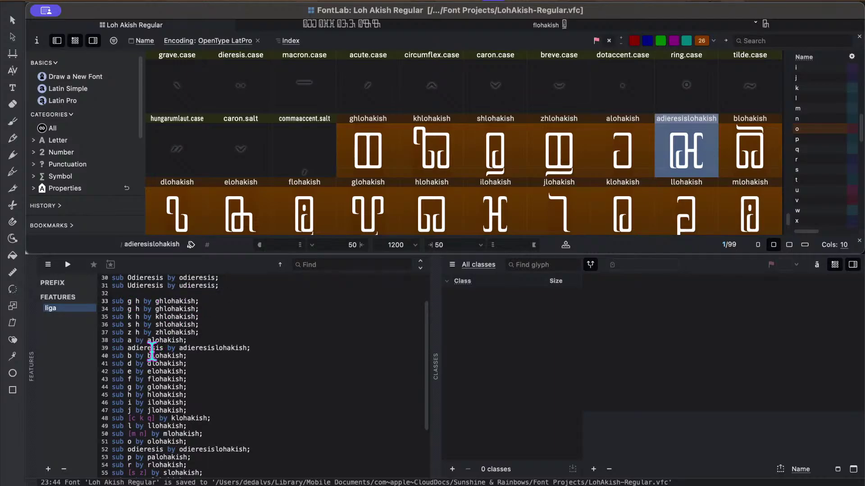
Rewrite the upper duplicate line as "sub [a adieresis] [i y] by ailohakish;" and compile the features, adding the missing glyph.
click(130, 301)
text([a adieresis] )
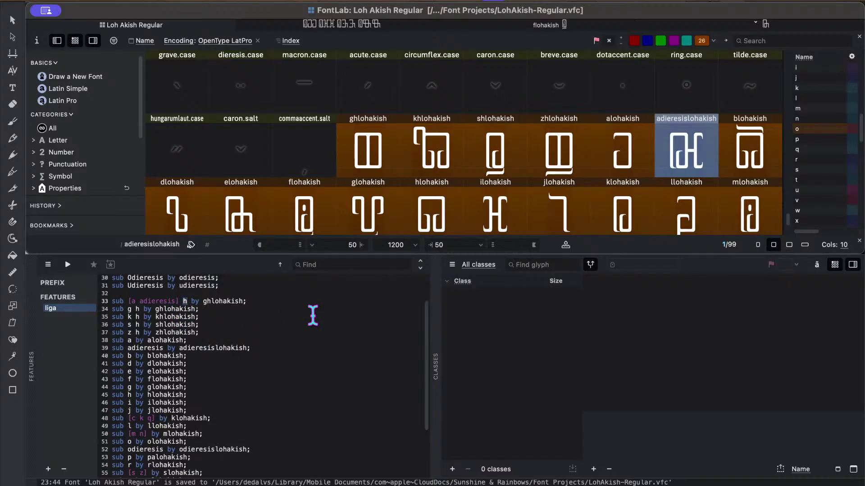
text([i y])
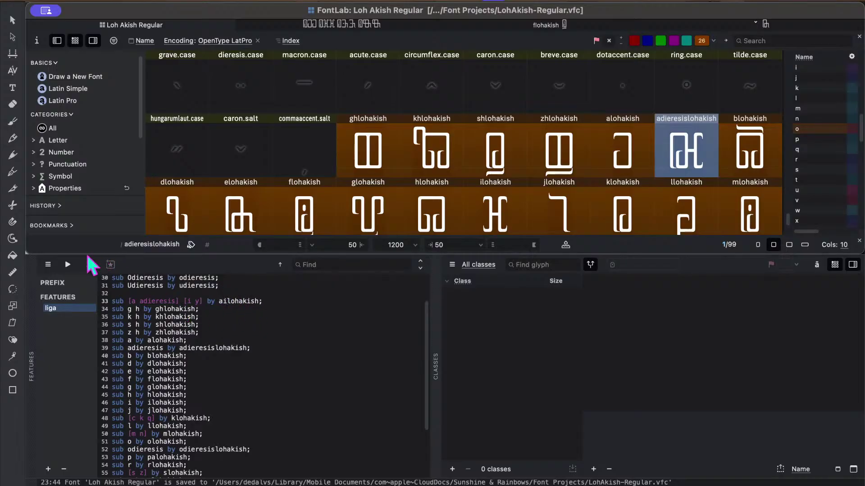
click(68, 264)
click(547, 337)
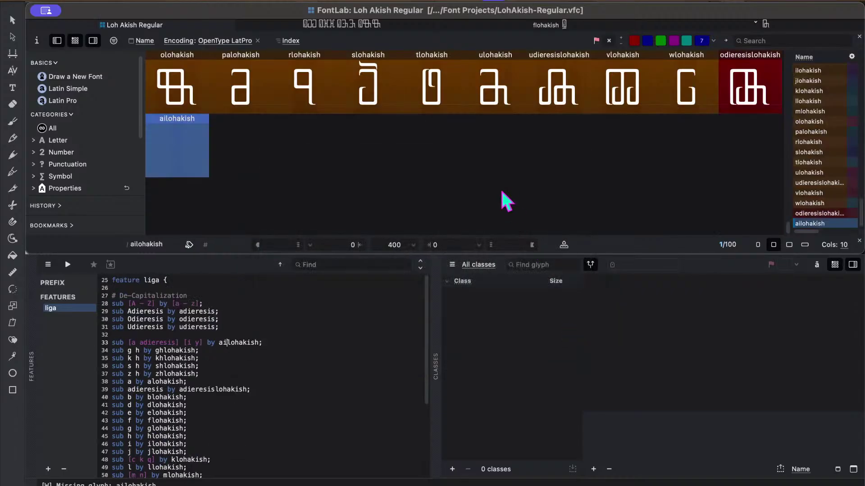
Switch the font window back to the Default workspace.
click(439, 5)
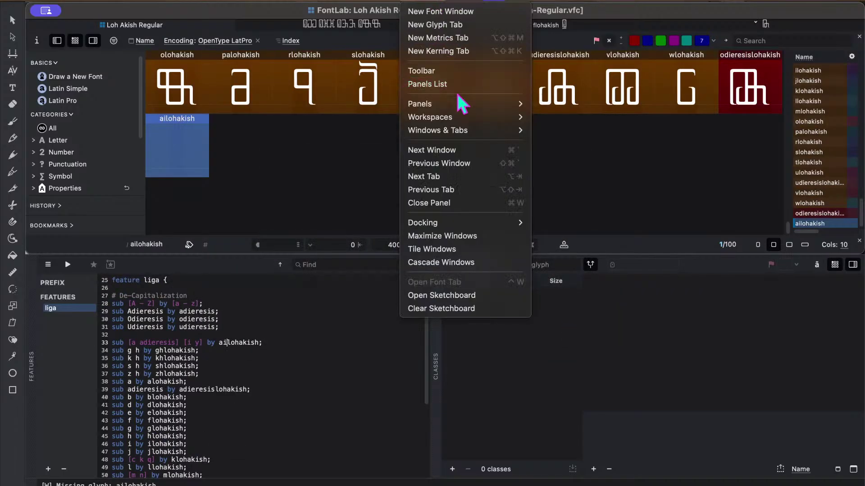
mouse_move(460, 118)
click(554, 118)
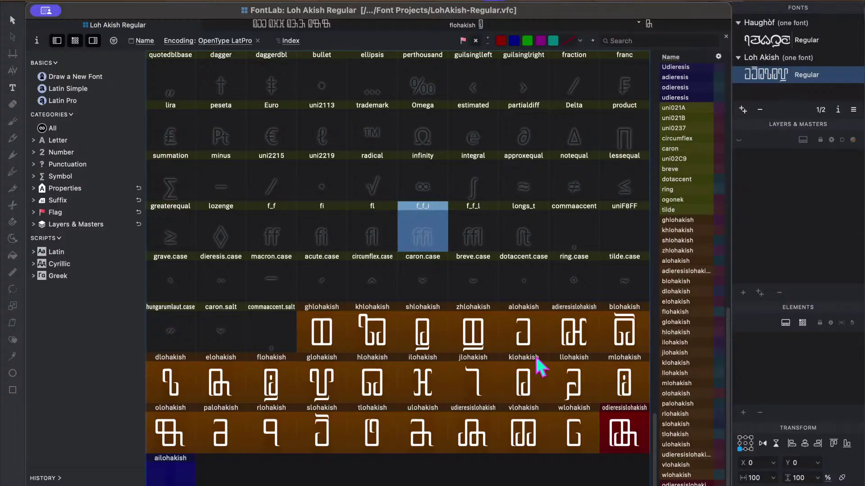
Copy the adieresislohakish glyph into the empty ailohakish glyph, replacing the existing glyph contents with the new contents.
click(573, 332)
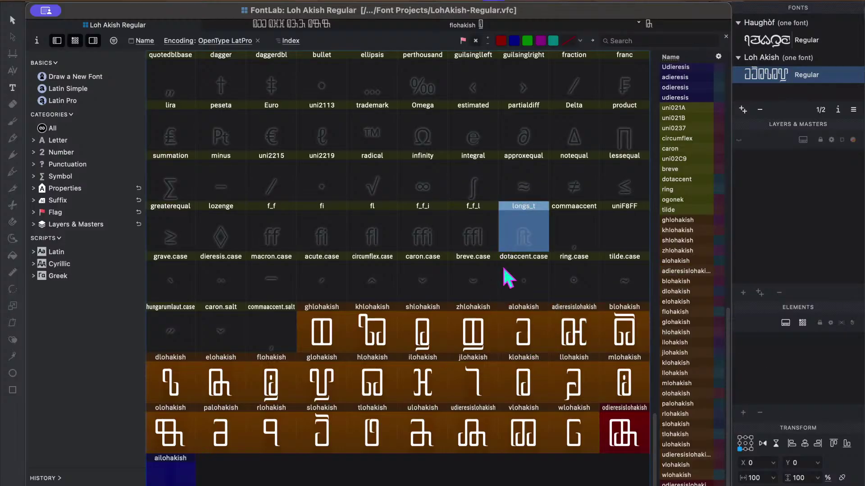
click(171, 473)
key(ctrl+v)
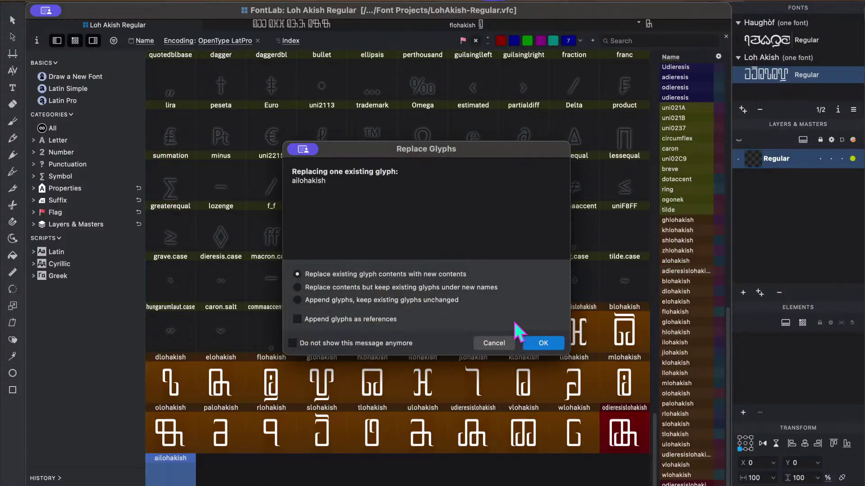
click(554, 342)
click(455, 257)
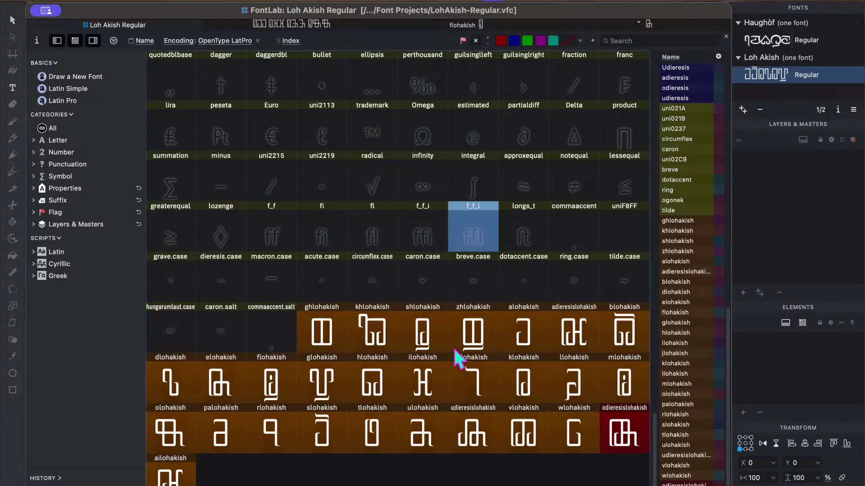
Copy the outline of the ilohakish glyph and paste it into the ailohakish glyph as a second element.
double_click(420, 392)
click(142, 24)
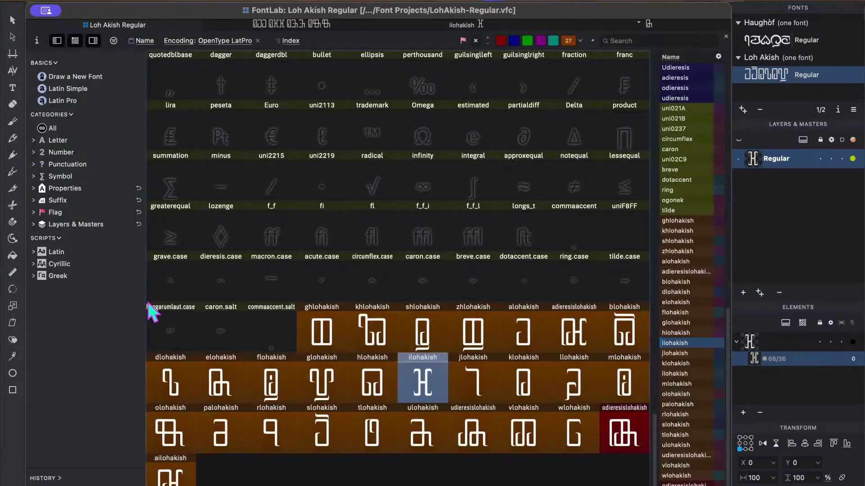
click(153, 299)
double_click(168, 480)
key(super+v)
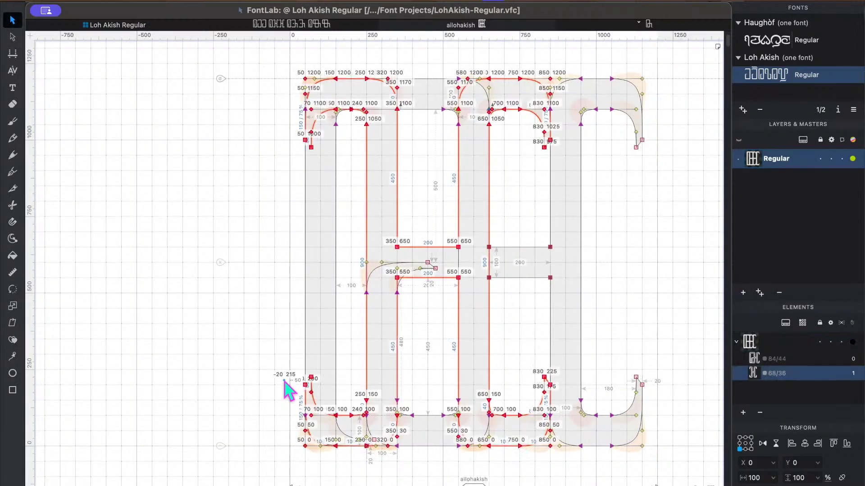
Move the pasted ilohakish outline 1200 units left, clear of the original letter shape.
key(shift+Left)
key(shift+Left)
key(shift+Left)
key(shift+Left)
key(shift+Left)
key(shift+Left)
key(shift+Left)
key(shift+Left)
key(shift+Left)
key(shift+Left)
key(shift+Left)
key(shift+Left)
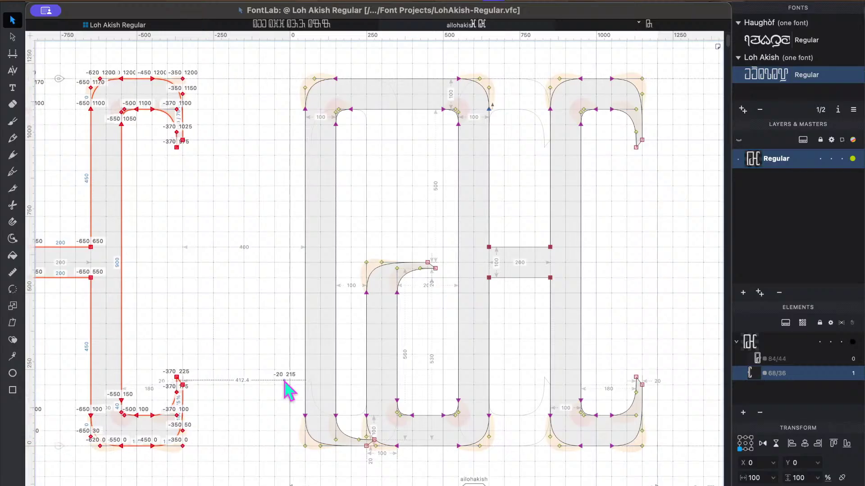
scroll(248, 345, left, 5)
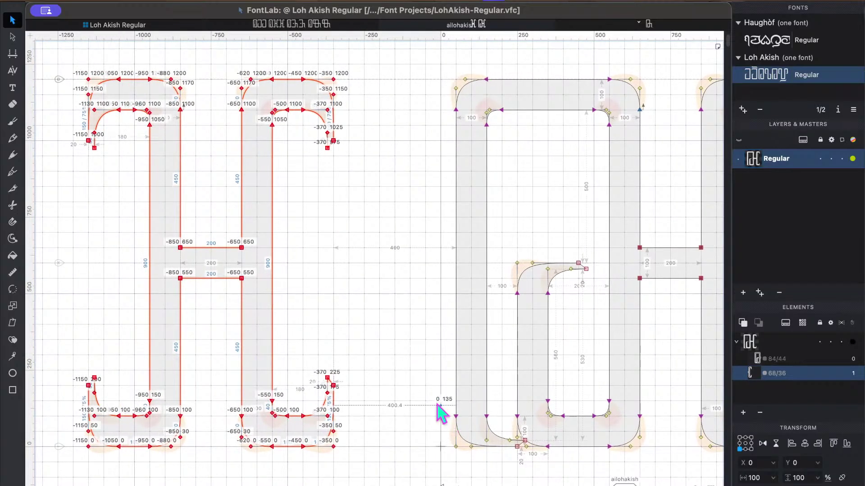
Delete the base shape's outer left stroke, including its lower tail, vertical stem and upper corner.
drag(437, 403, 499, 430)
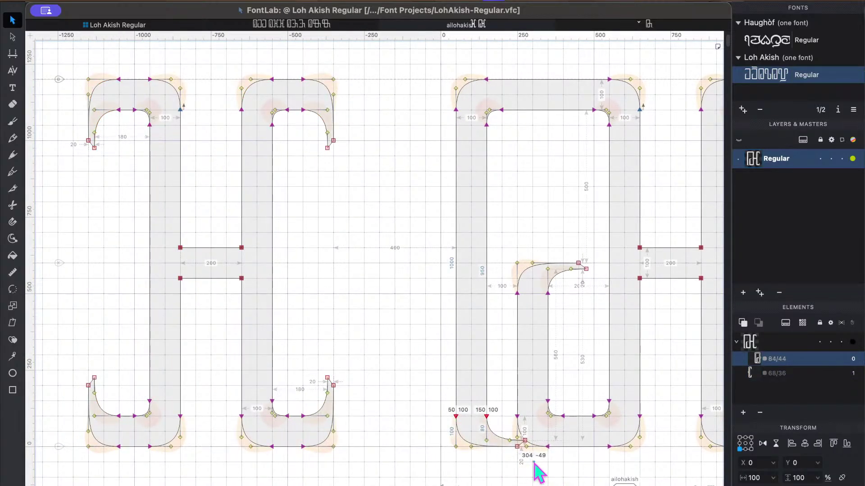
key(Delete)
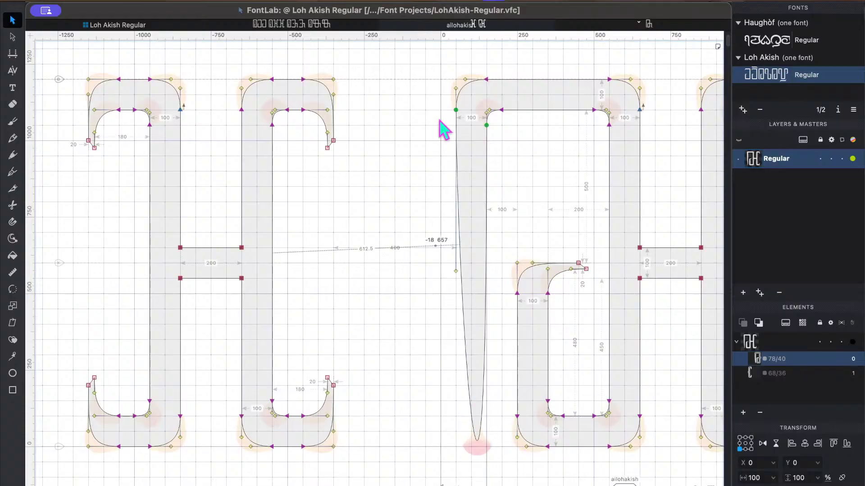
alt+click(468, 303)
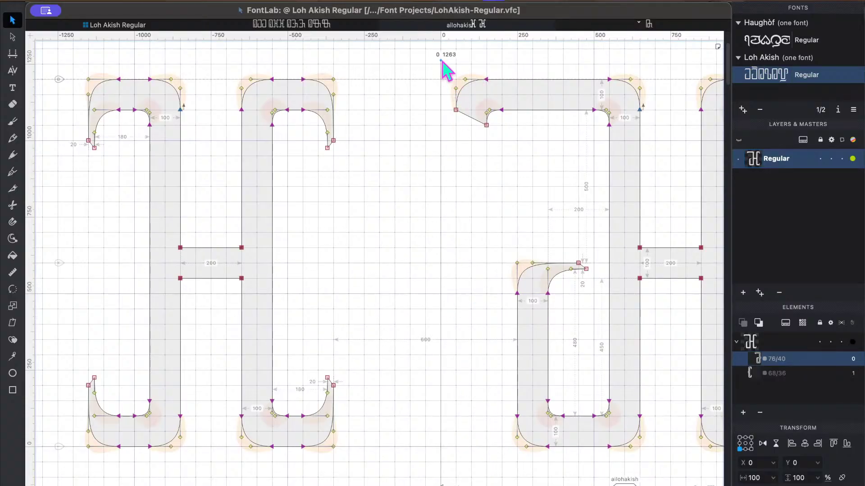
drag(444, 67, 522, 144)
key(Delete)
scroll(405, 203, left, 5)
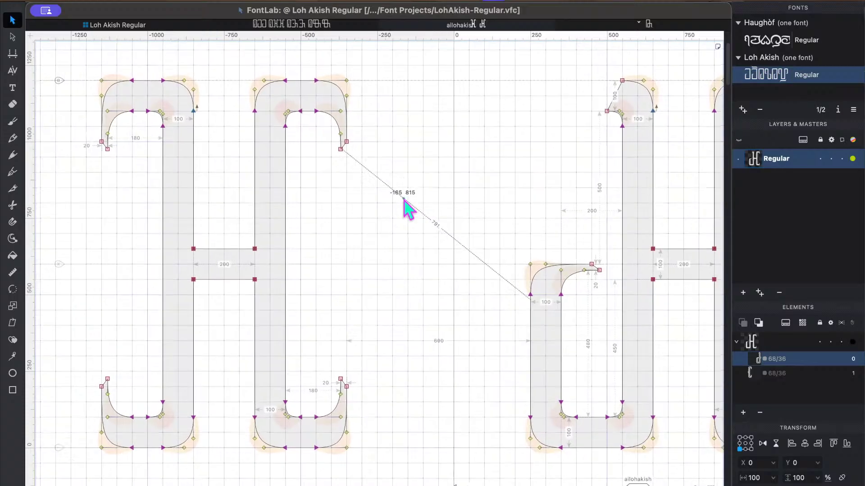
Trim the moved ilohakish copy down to its upper-left hook, deleting the right half, crossbar, stem and lower hook.
drag(290, 55, 442, 471)
key(Delete)
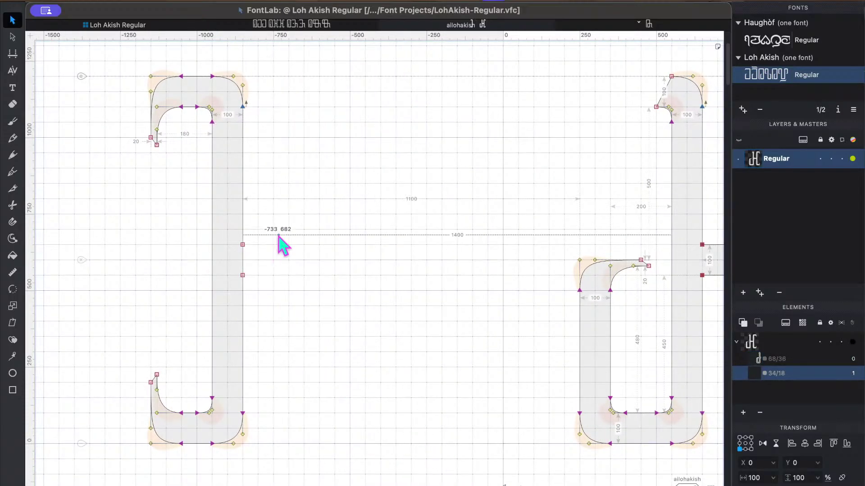
drag(280, 235, 235, 297)
key(Delete)
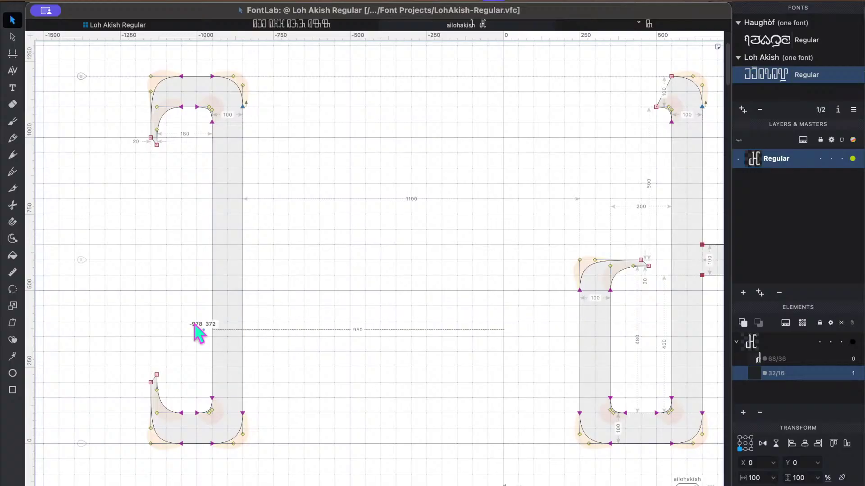
drag(133, 335, 270, 473)
key(Delete)
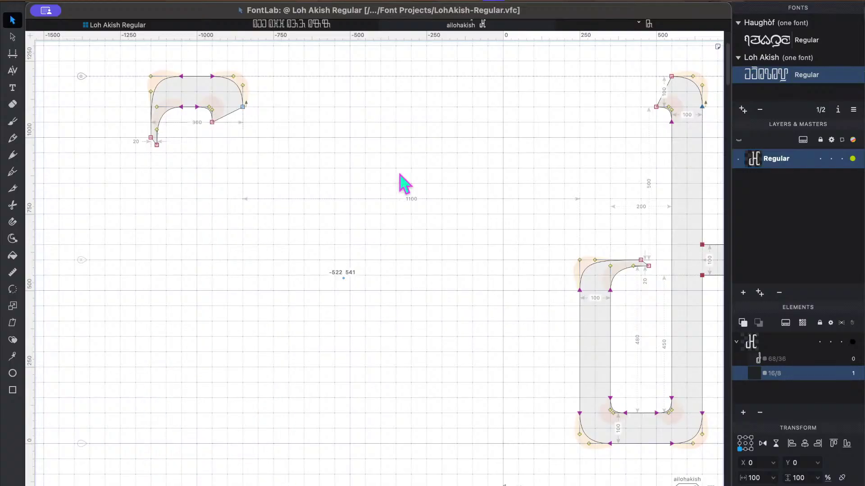
Delete the leftover corner nodes at the top of the base shape's middle stem, leaving a plain stem end.
scroll(405, 180, right, 10)
drag(379, 78, 432, 139)
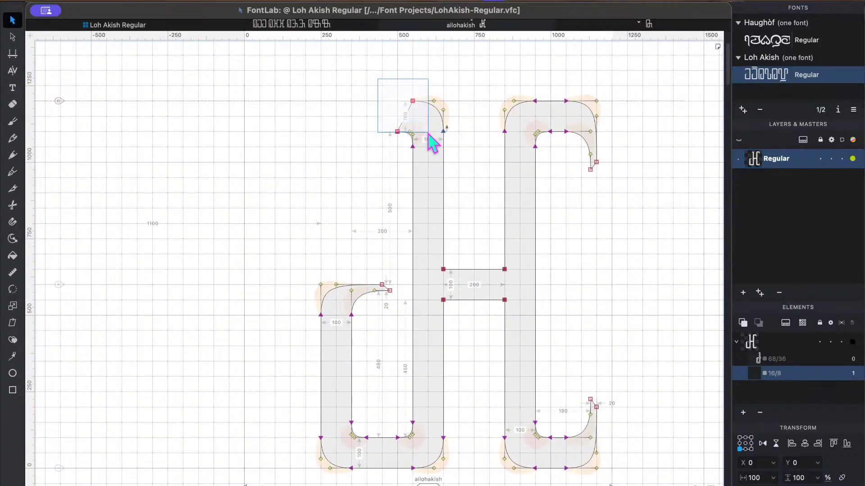
key(Delete)
click(443, 106)
key(Delete)
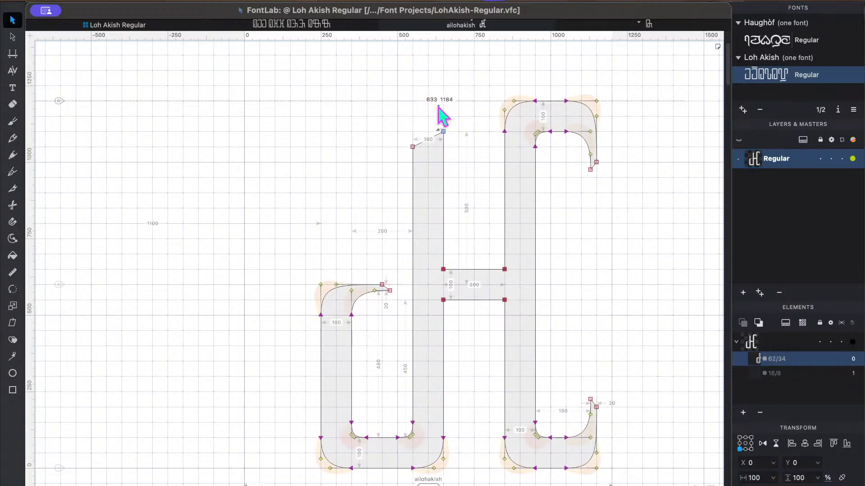
Move the separated upper hook 1500 units right so it sits on top of the middle stem.
scroll(439, 106, left, 15)
drag(282, 75, 472, 255)
scroll(473, 255, right, 15)
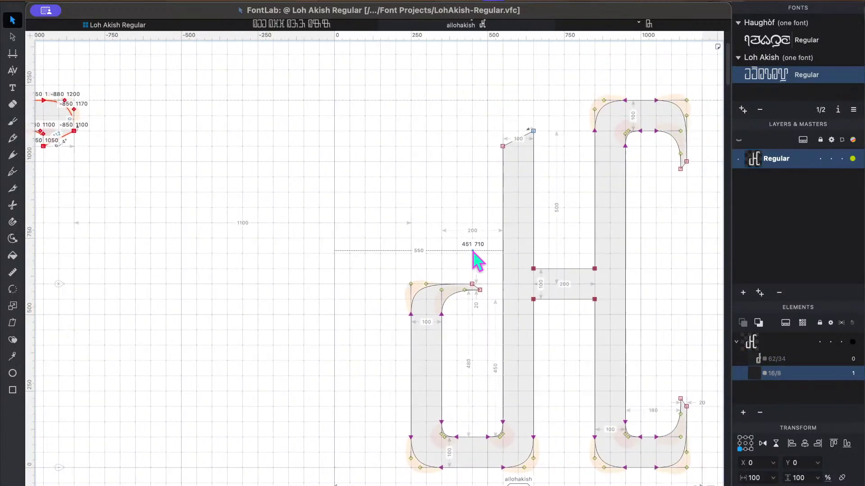
key(super+Right)
key(super+Right)
key(super+Right)
key(super+Right)
key(super+Right)
key(super+Right)
key(super+Right)
key(super+Right)
key(super+Right)
key(super+Right)
key(super+Right)
key(super+Right)
key(super+Right)
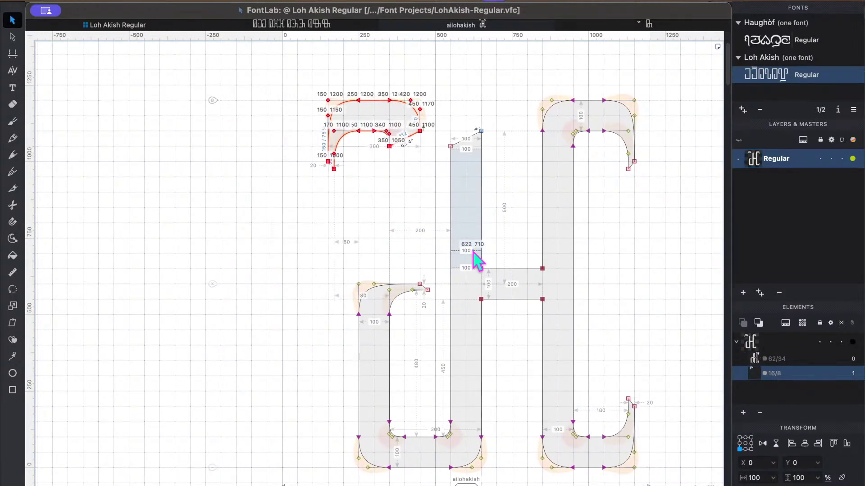
Preview the filled ailohakish glyph, then merge all its contours with Remove Overlap.
key(grave)
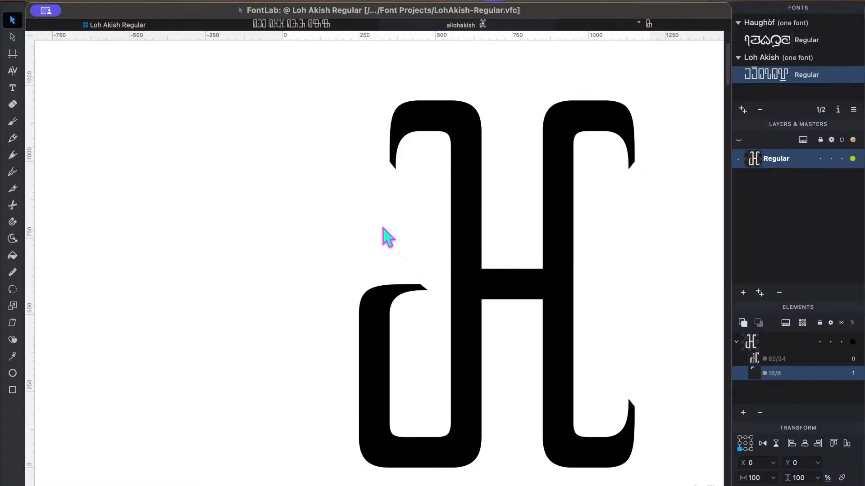
key(super+a)
right_click(210, 200)
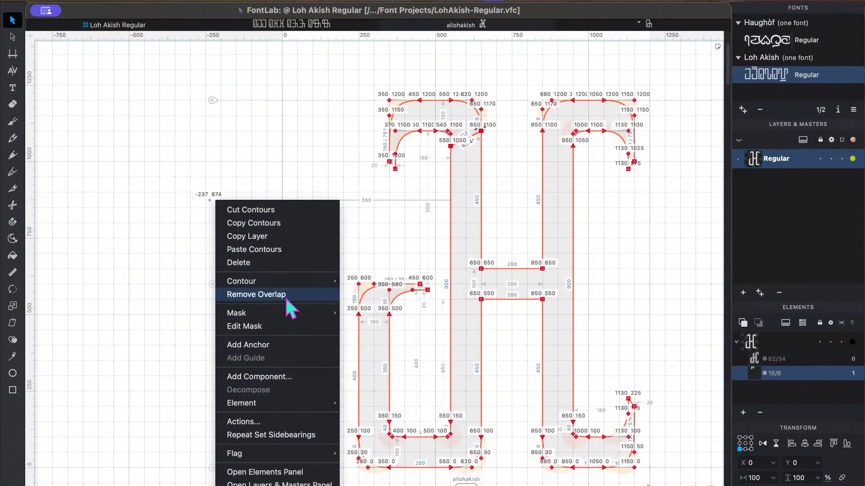
click(285, 297)
key(grave)
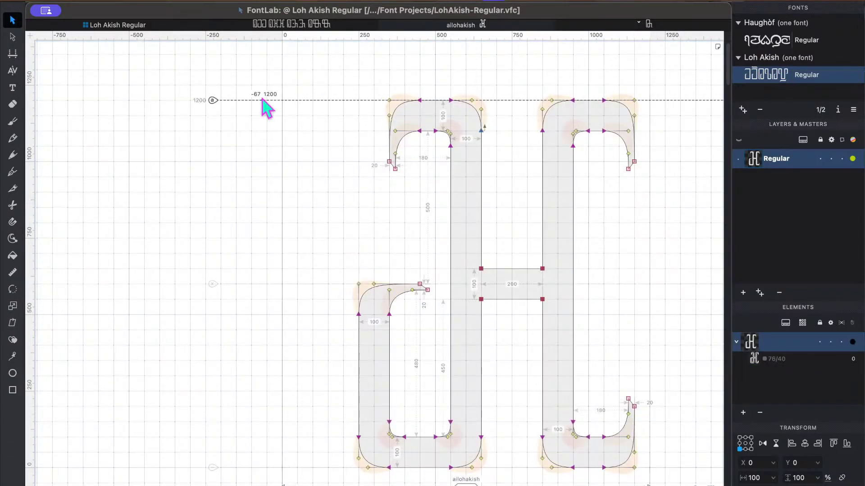
Repeat the last Set Sidebearings action on the ailohakish glyph and preview the filled shape.
click(318, 3)
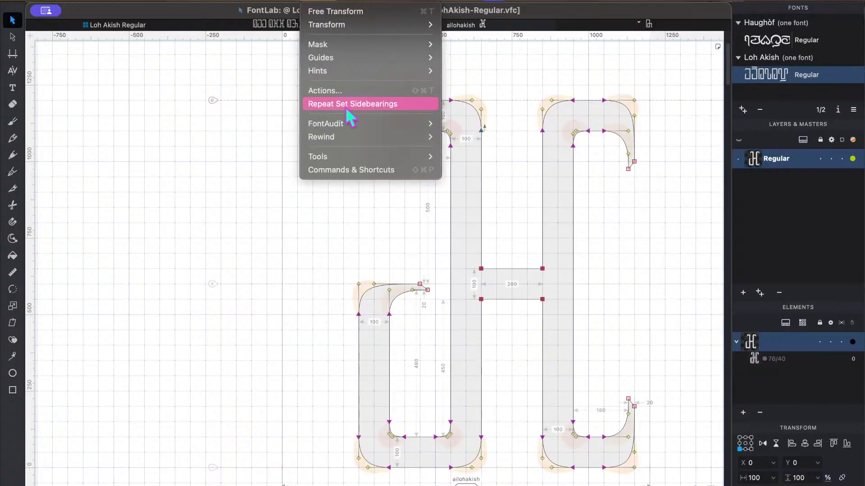
click(346, 108)
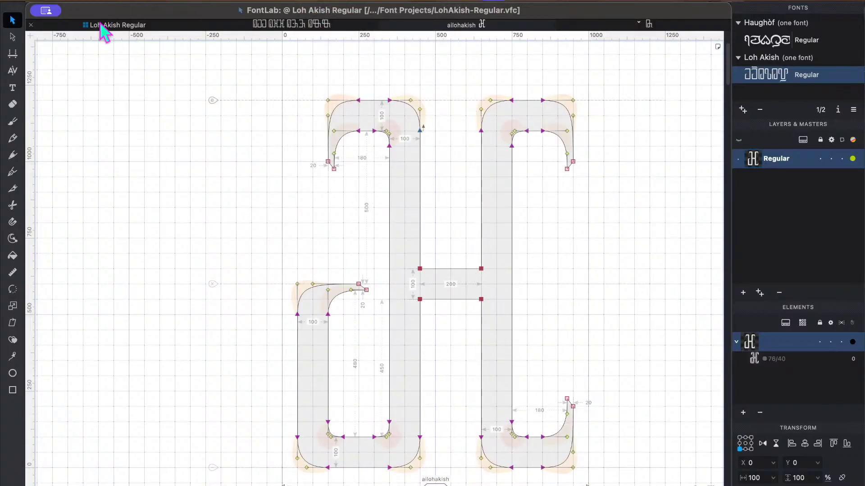
key(grave)
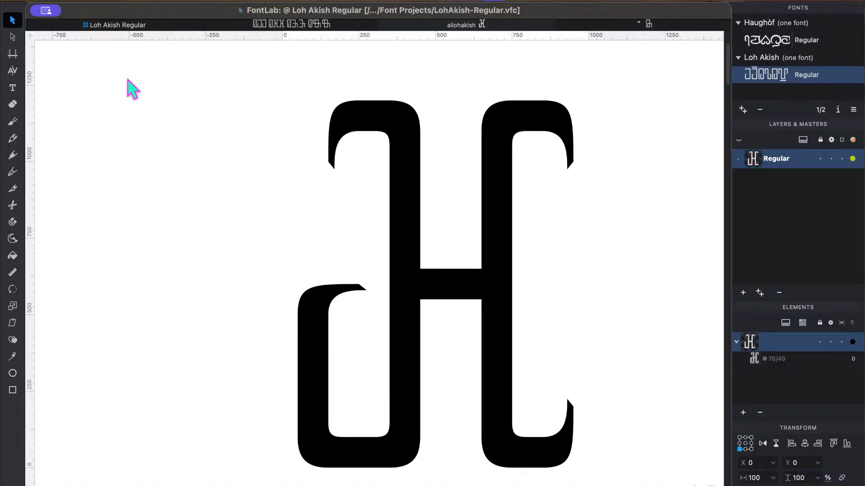
Select the adieresislohakish, ilohakish and ailohakish glyphs in the font window and open them together as text.
click(99, 26)
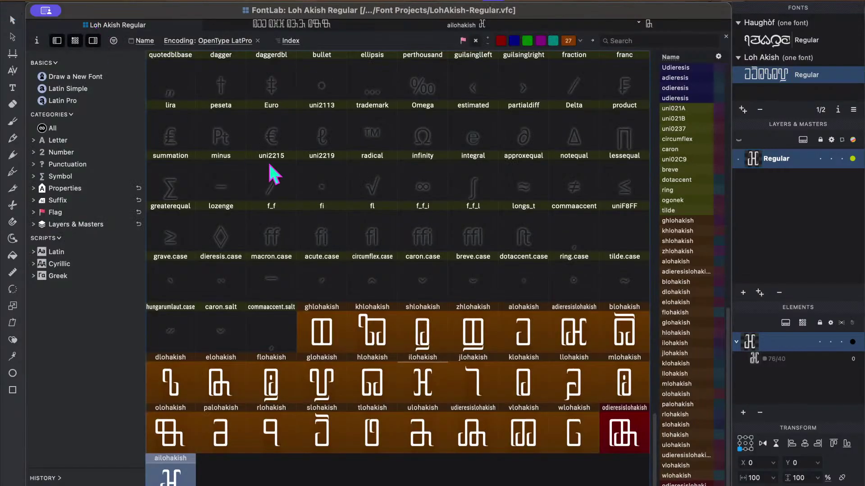
click(359, 193)
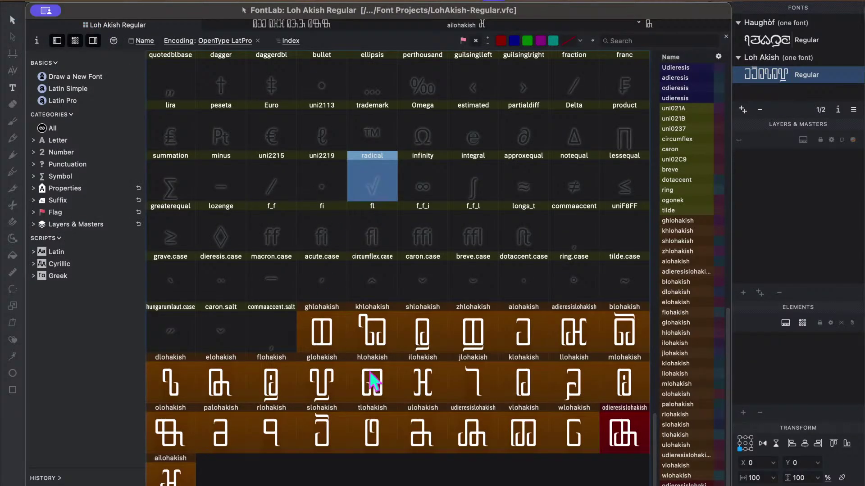
click(176, 479)
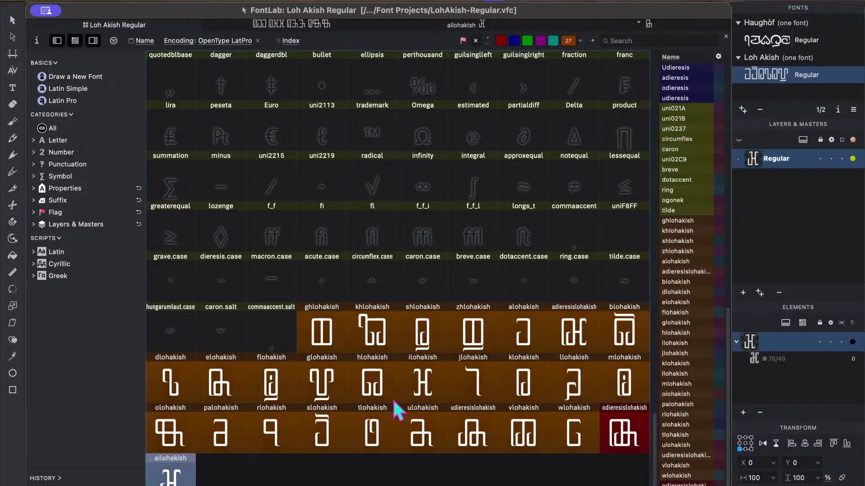
click(439, 391)
click(571, 332)
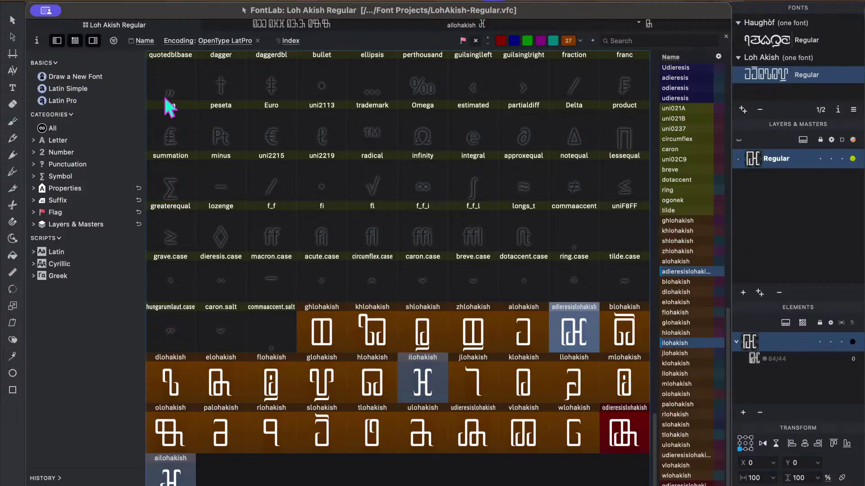
click(11, 87)
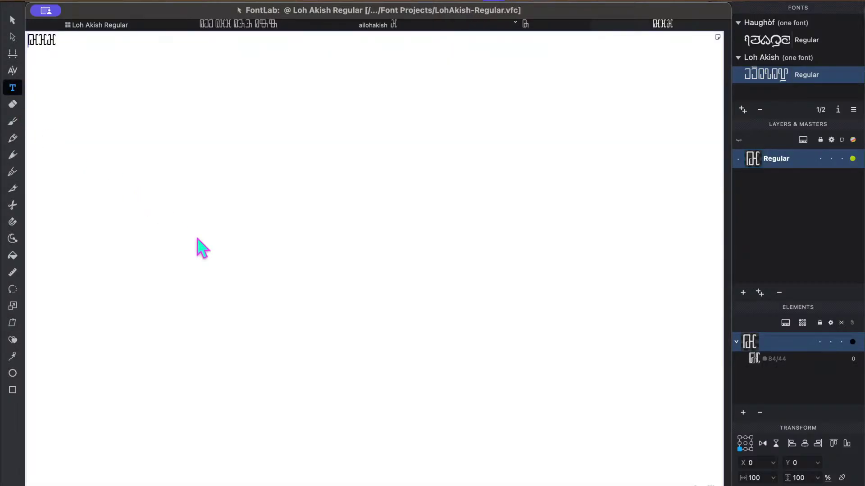
Separate the three glyphs with spaces in the text view and enlarge them for comparison.
key(super+a)
key(BackSpace)
key(super+z)
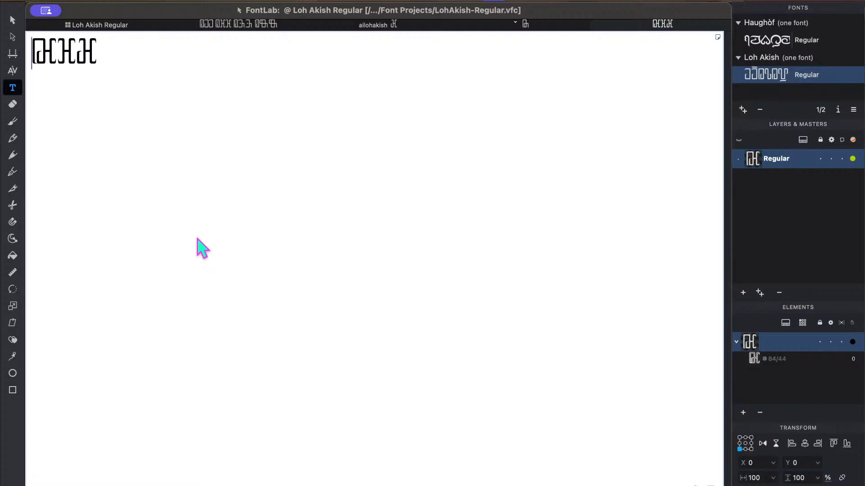
key(super+z)
key(super+z)
key(super+z)
key(super+z)
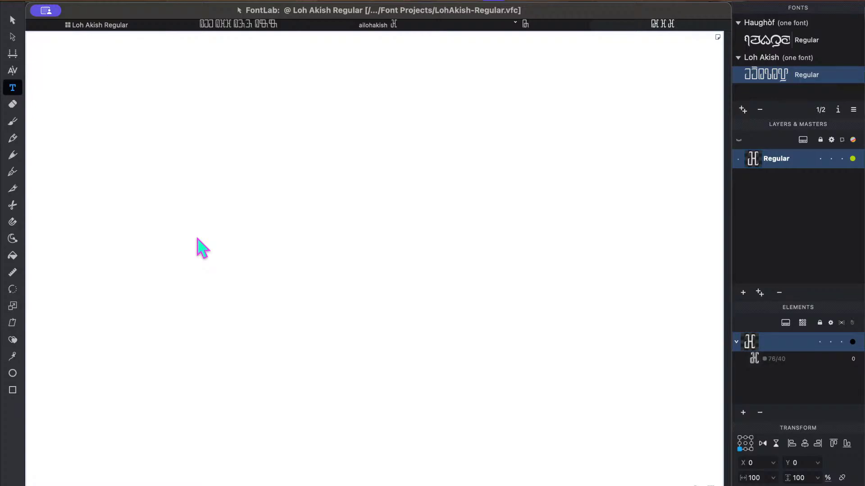
key(super+shift+z)
click(327, 126)
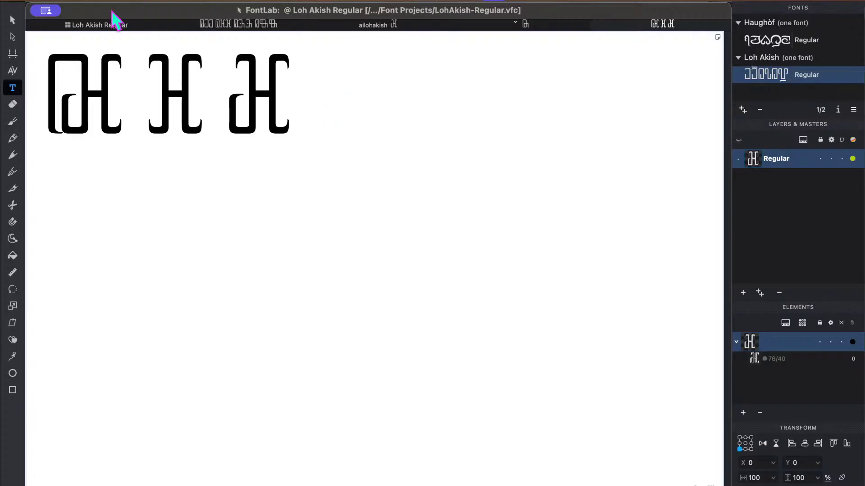
Copy the palohakish glyph into the empty fi ligature glyph in the font window.
click(101, 26)
click(348, 189)
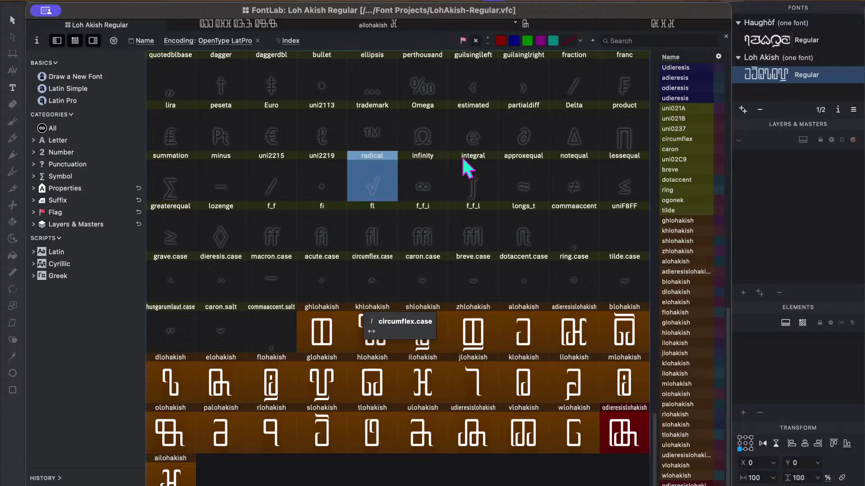
click(471, 147)
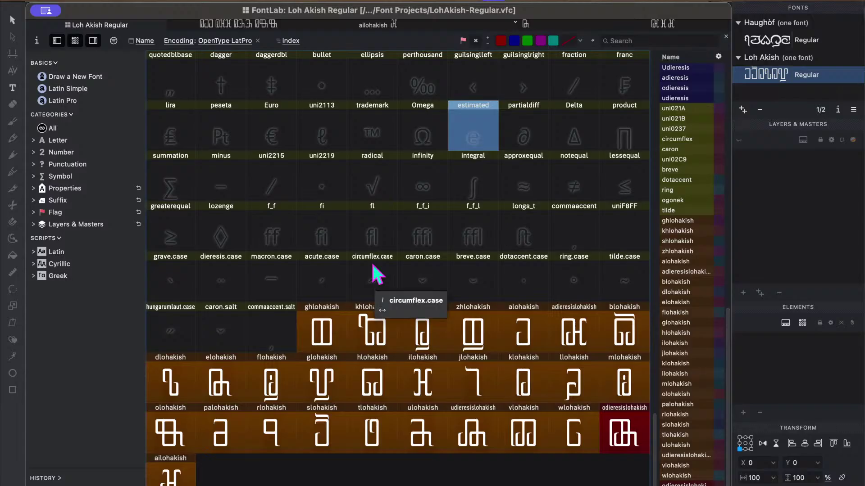
click(332, 246)
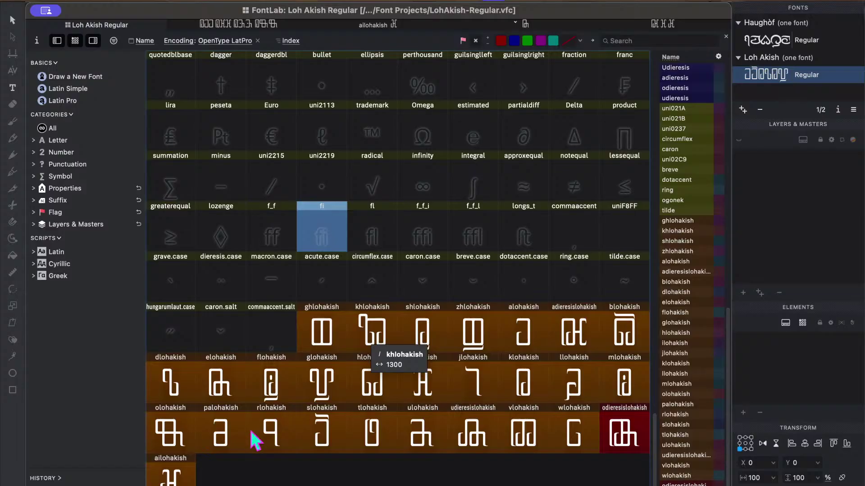
drag(221, 444, 322, 234)
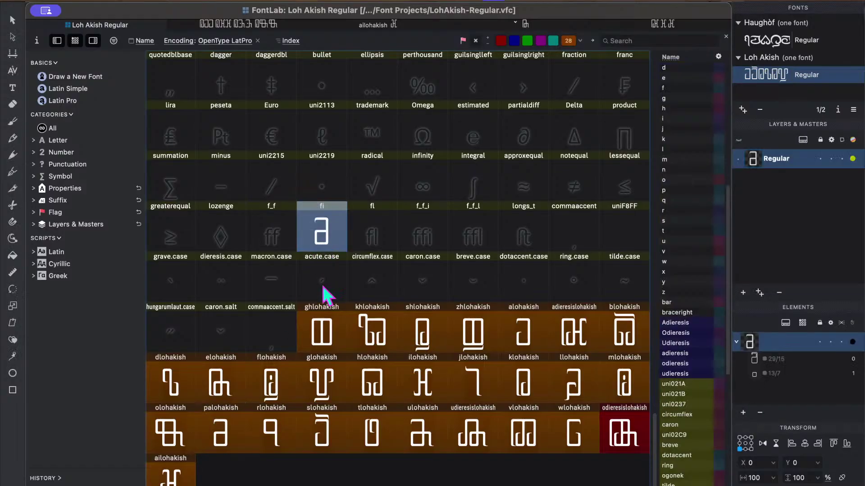
click(252, 269)
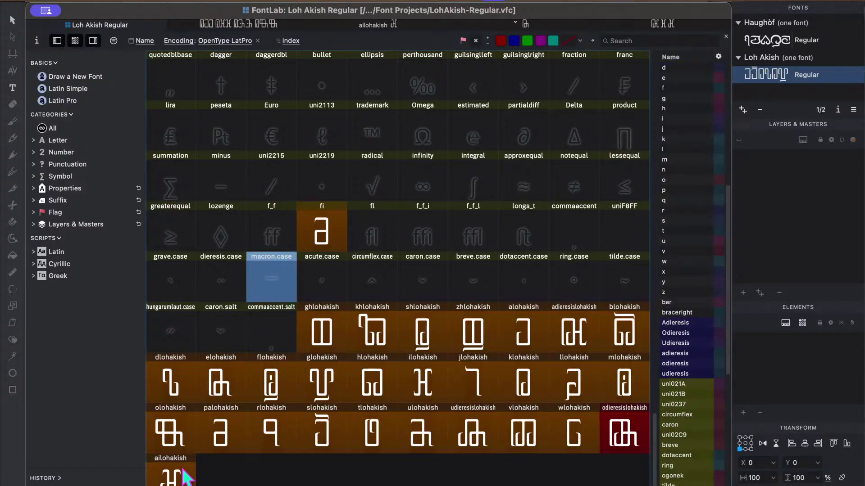
Copy the whole outline of the ilohakish glyph and paste it into the fi glyph as an additional element.
double_click(432, 376)
key(super+a)
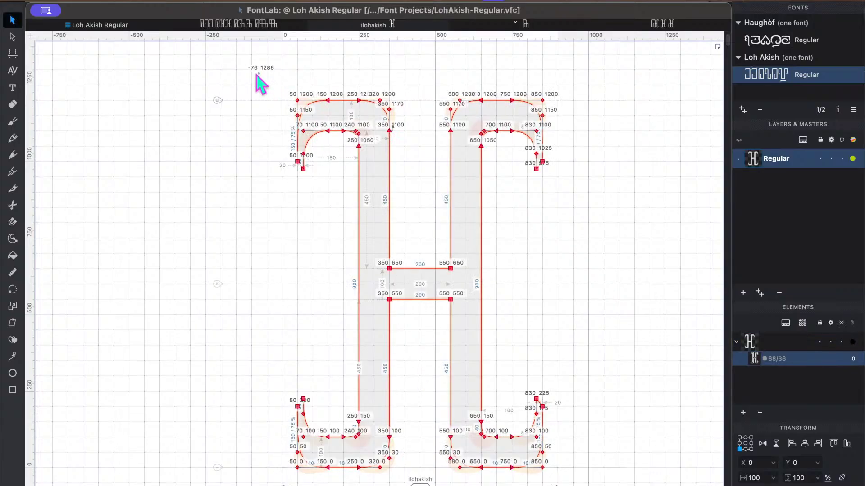
click(112, 27)
double_click(319, 226)
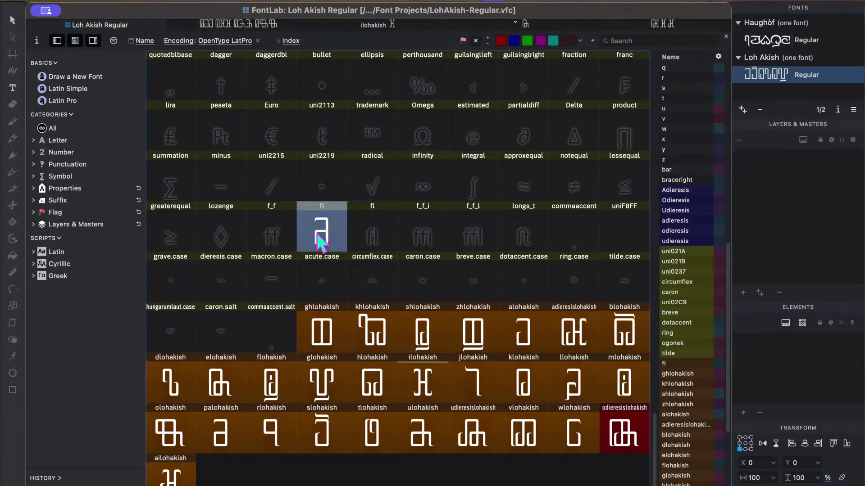
key(super+v)
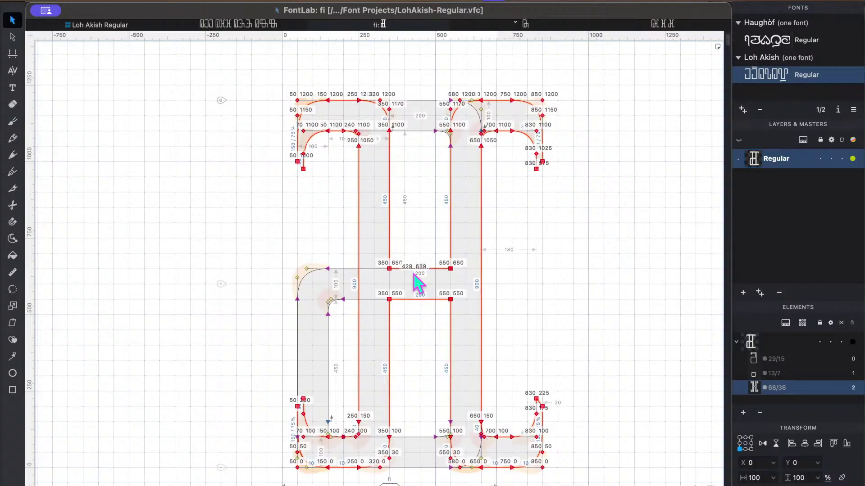
Move the pasted ilohakish outline horizontally until it stands clear to the right of the palohakish shape in the fi glyph.
key(shift+Right)
key(shift+Right)
key(shift+Right)
key(shift+Right)
key(shift+Right)
key(shift+Right)
key(shift+Right)
key(shift+Right)
key(shift+Right)
key(shift+Right)
key(shift+Right)
key(shift+Right)
key(shift+Right)
key(shift+Right)
key(shift+Right)
key(shift+Right)
key(shift+Right)
key(shift+Right)
key(shift+Right)
key(shift+Right)
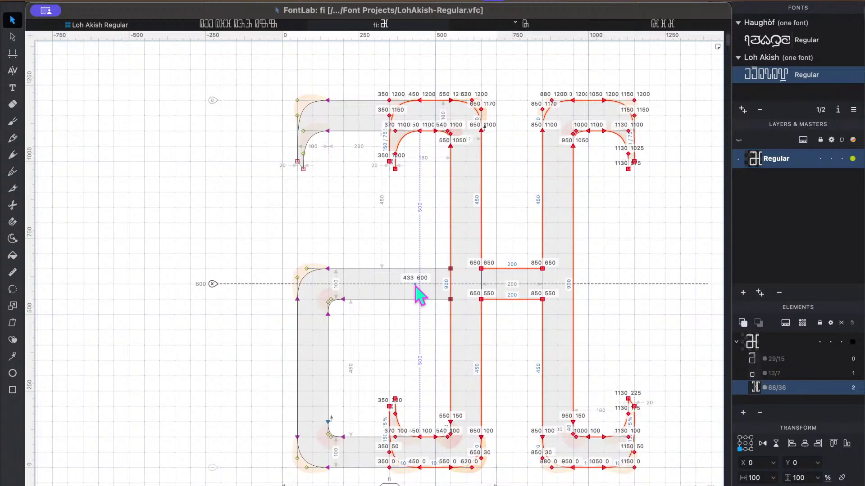
key(shift+Right)
key(shift+Right)
key(shift+Right)
key(shift+Right)
key(shift+Right)
key(shift+Right)
key(shift+Right)
key(shift+Right)
key(shift+Right)
key(shift+Right)
key(shift+Right)
key(shift+Right)
key(shift+Right)
key(shift+Right)
key(shift+Right)
key(shift+Right)
key(shift+Right)
key(shift+Right)
key(shift+Right)
key(shift+Right)
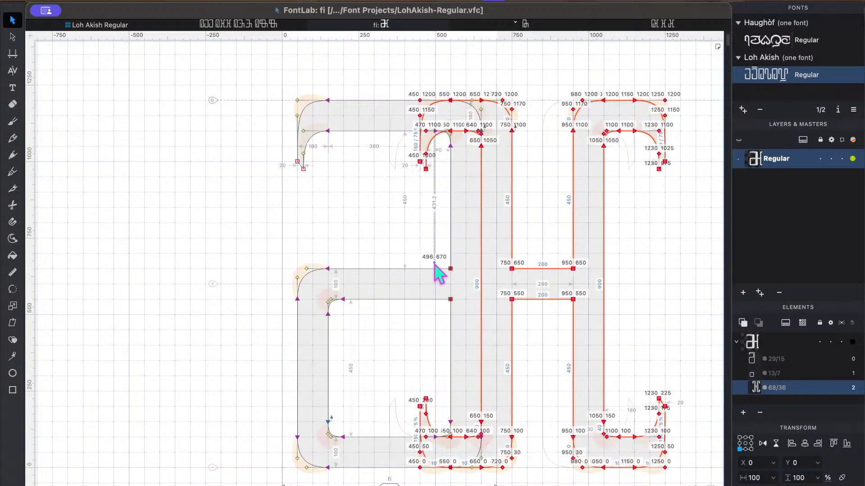
click(591, 235)
scroll(591, 235, right, 5)
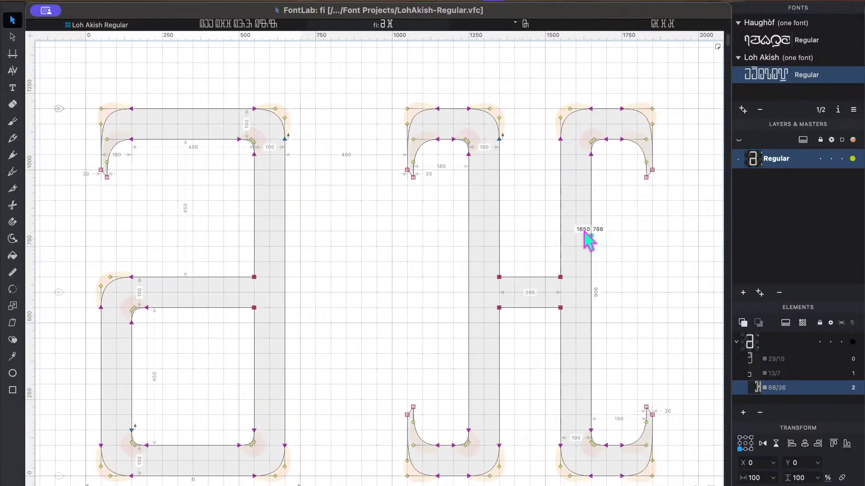
Delete the upper and lower hooks with the left stem of the pasted ilohakish outline, keeping its crossbar and right stem.
drag(374, 82, 518, 218)
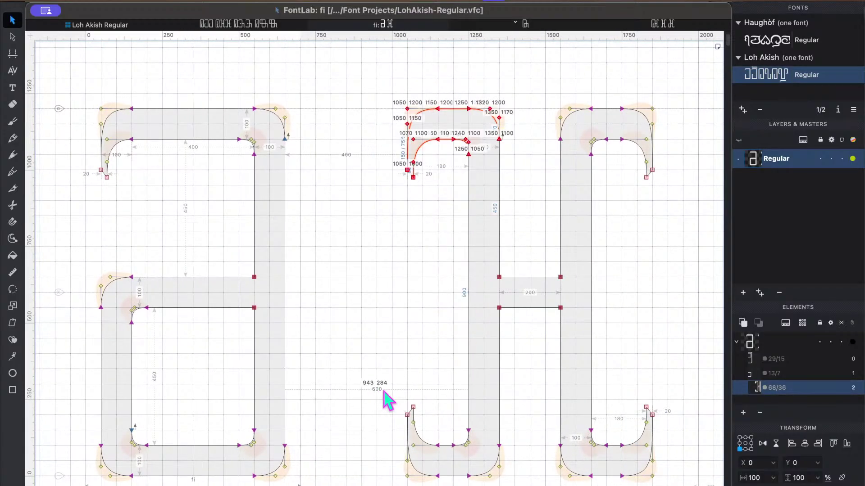
drag(376, 390, 514, 481)
key(Delete)
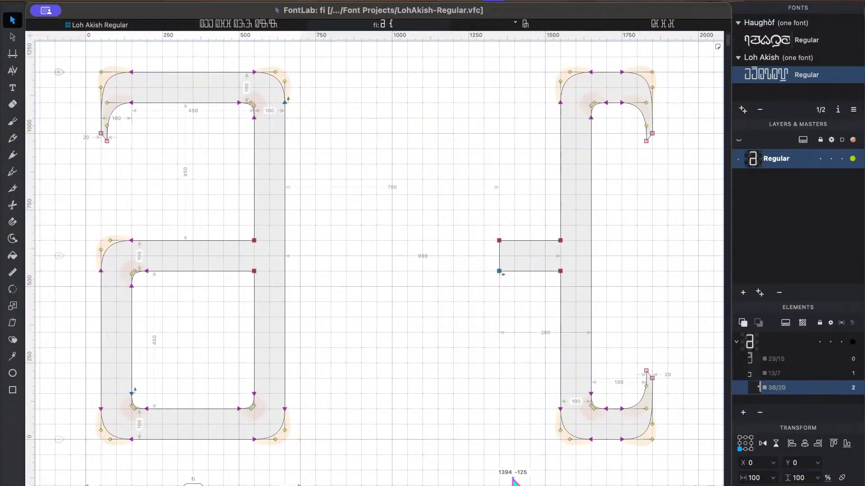
Move the remaining ilohakish half 700 units left so its crossbar meets the right stem of the palohakish shape.
drag(475, 197, 517, 304)
key(super+a)
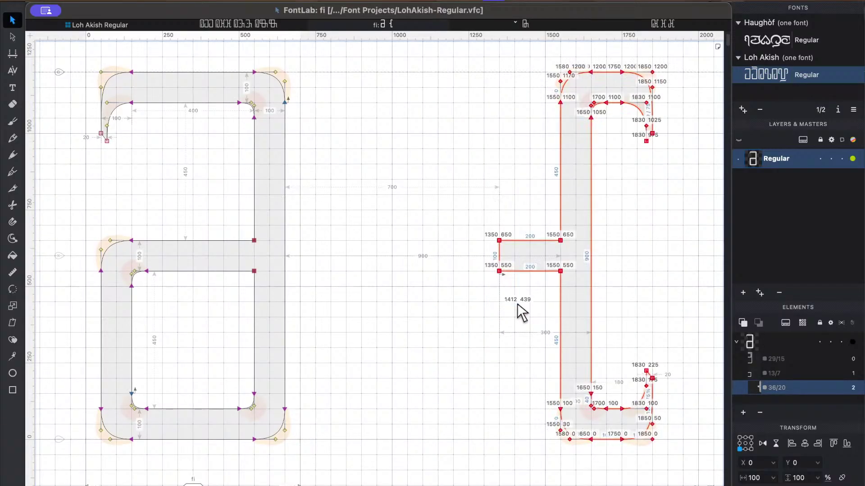
key(super+Left)
key(super+Left)
key(super+Left)
key(super+Left)
key(super+Left)
key(super+Left)
key(super+Left)
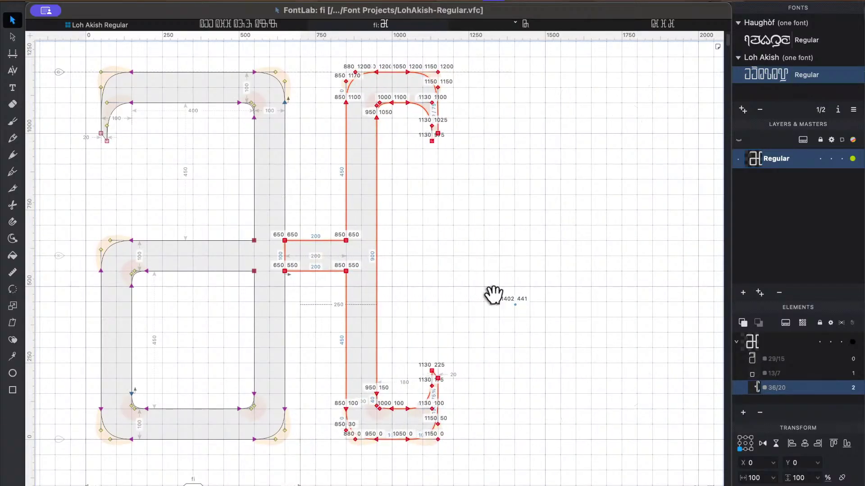
Merge all contours of the fi glyph with Remove Overlap.
key(super+a)
right_click(426, 231)
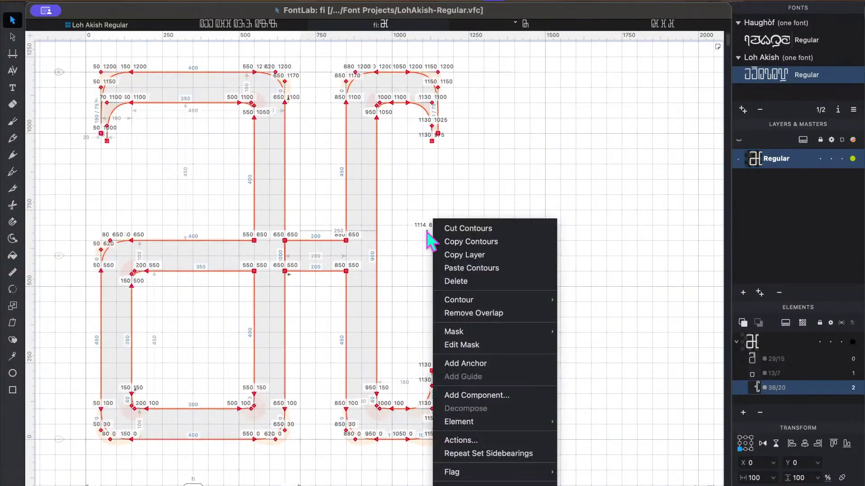
click(498, 314)
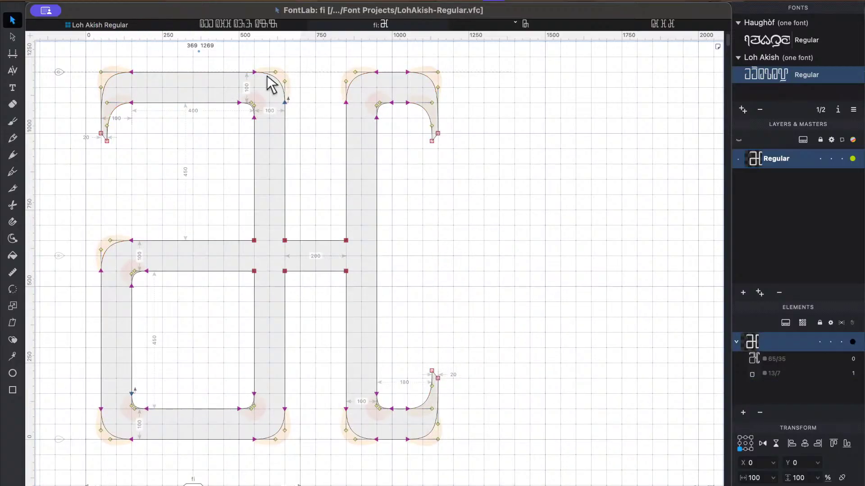
Narrow the fi glyph's palohakish part by moving its whole left side 200 units right.
drag(75, 50, 176, 442)
key(super+Right)
key(super+Right)
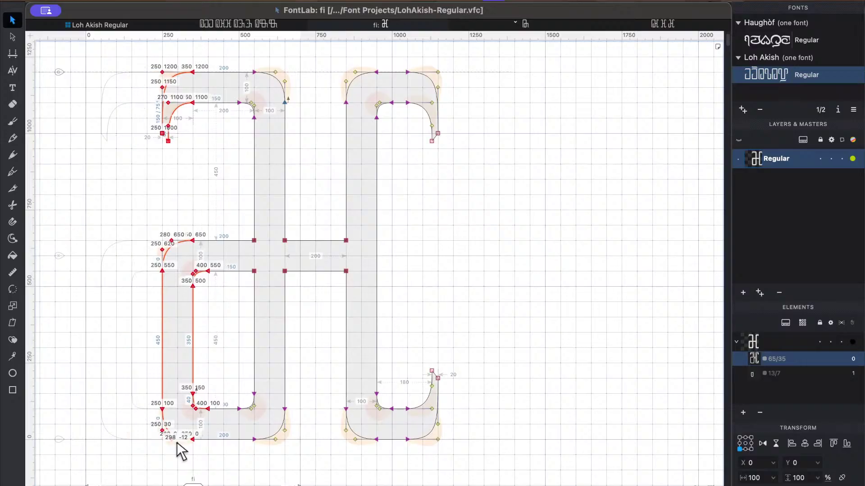
click(140, 57)
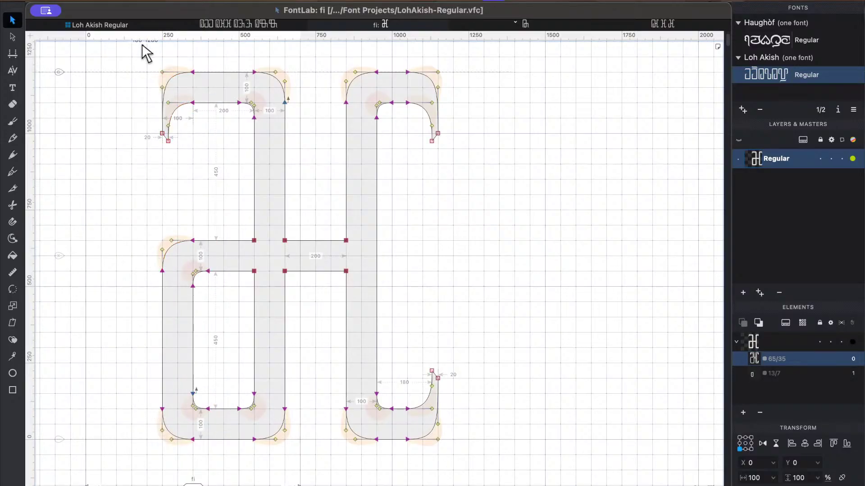
Shorten the fi glyph's upper-left hook by moving its end 100 units right.
drag(148, 47, 207, 158)
drag(207, 157, 207, 158)
key(super+shift+Right)
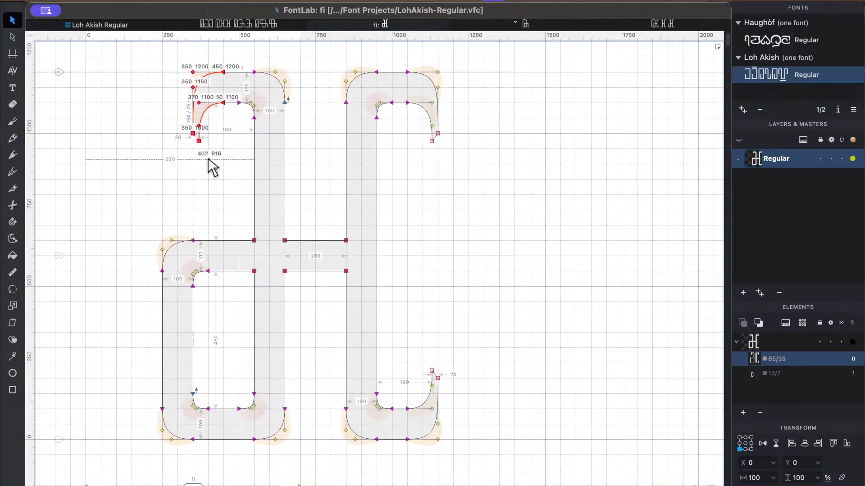
click(286, 68)
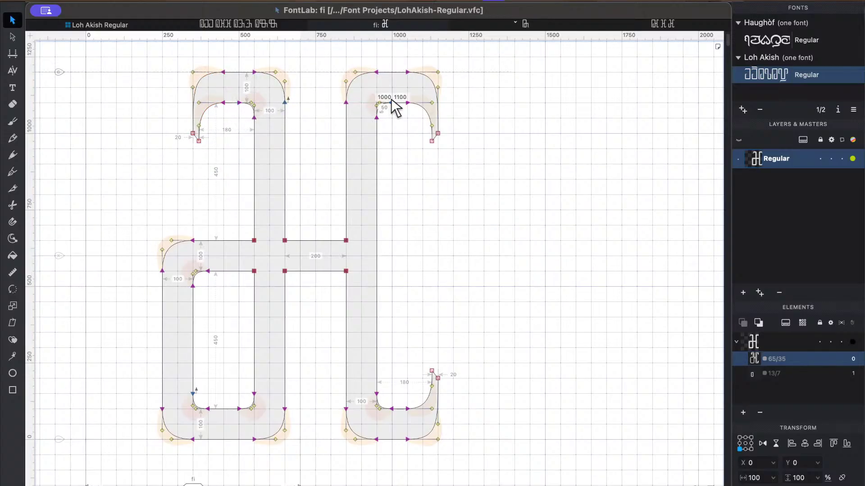
Select the fi glyph in the font window and reset its sidebearings with the Set Sidebearings action.
click(120, 26)
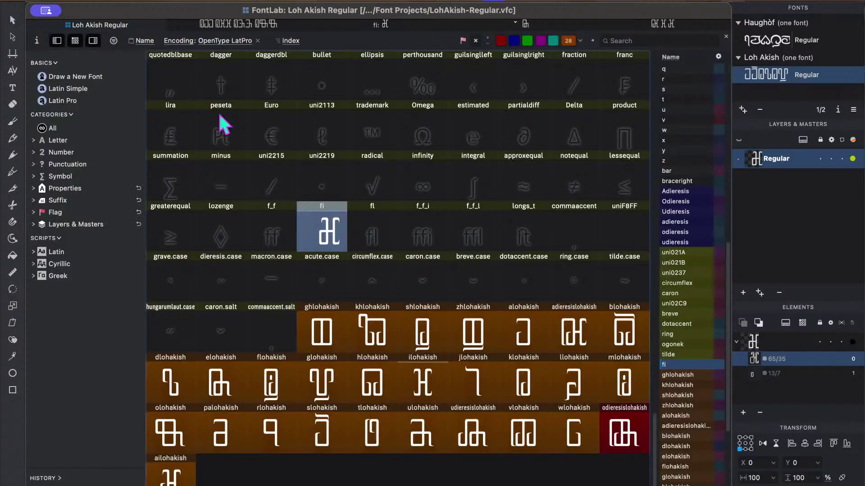
click(332, 245)
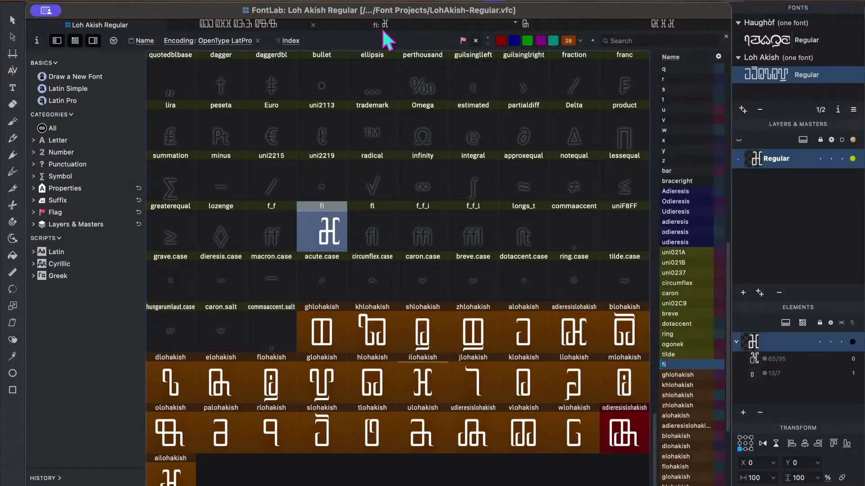
click(327, 4)
key(Escape)
click(383, 155)
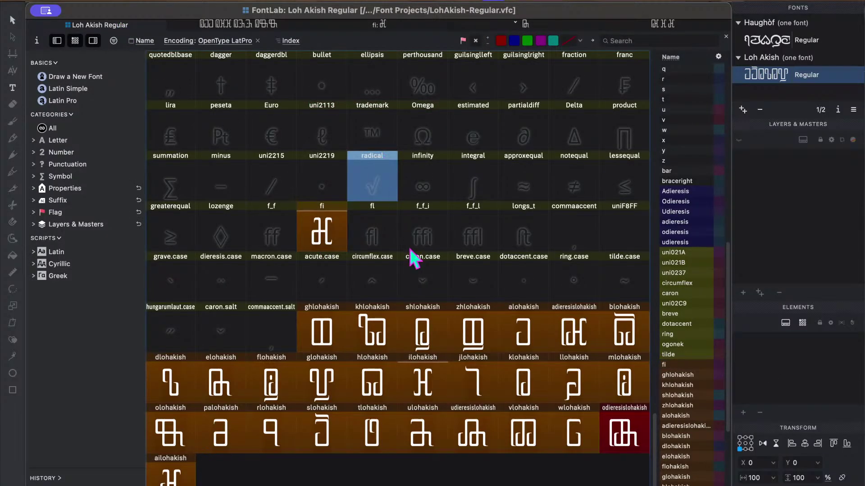
Open the adieresislohakish and fi glyphs in turn to compare their outlines.
click(473, 226)
click(400, 282)
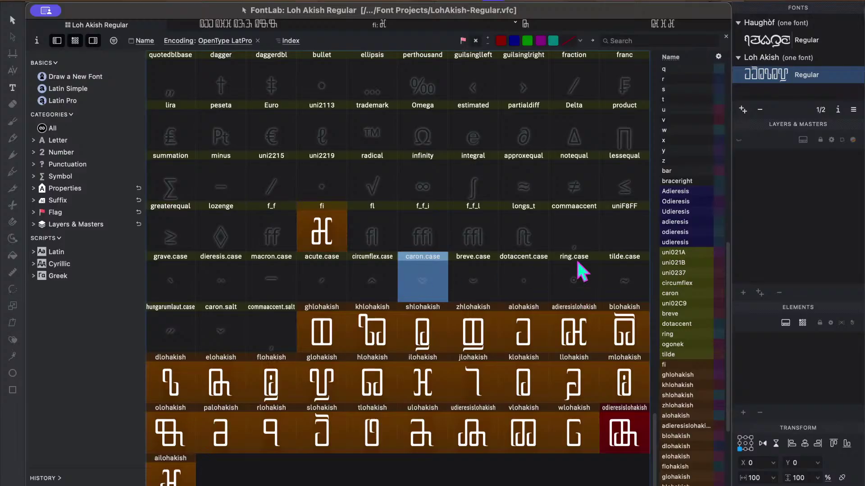
double_click(574, 344)
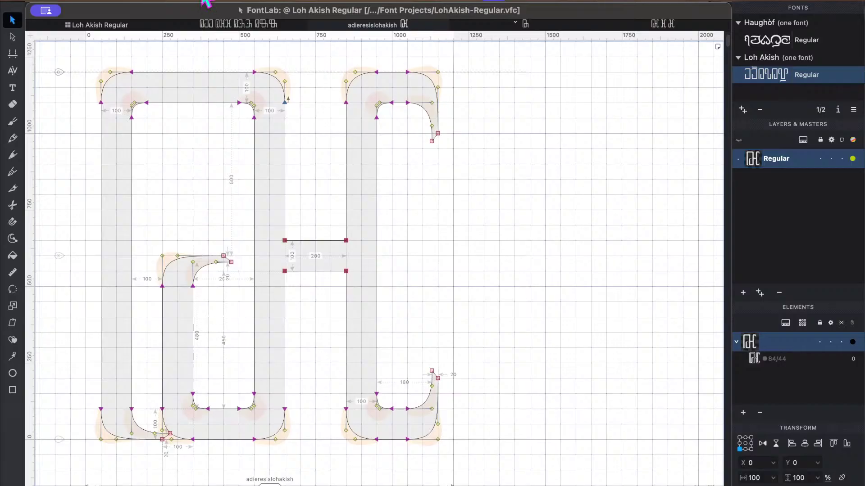
click(125, 25)
click(297, 158)
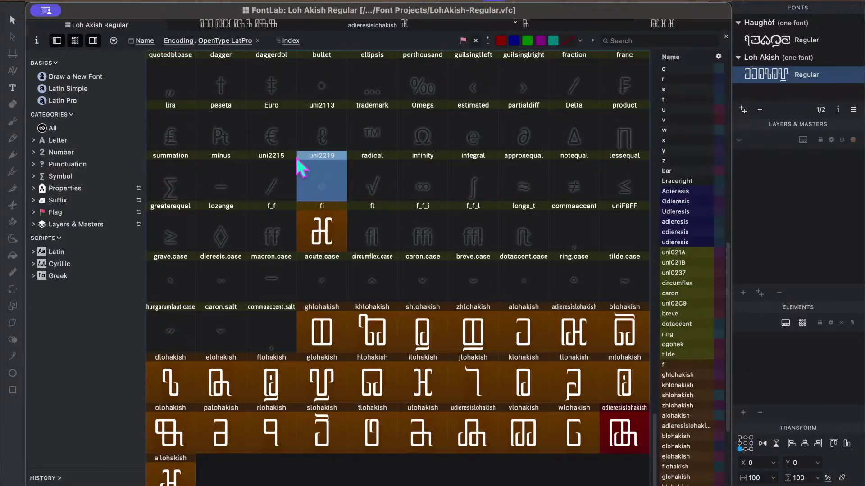
double_click(326, 240)
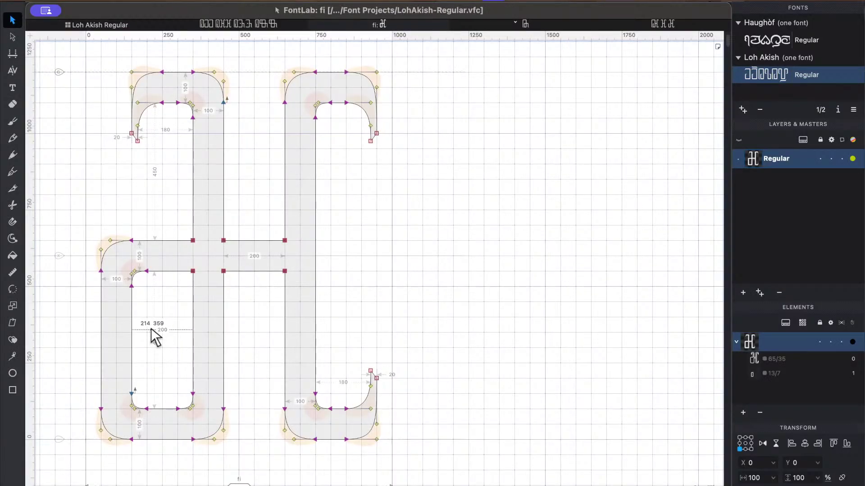
click(124, 25)
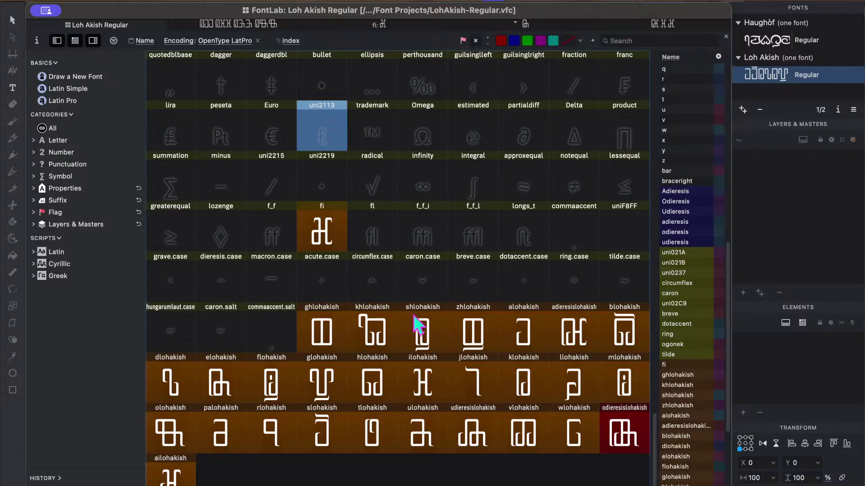
Copy the adieresislohakish glyph into the empty fl glyph and the fi glyph into the empty f_f glyph.
click(403, 231)
click(560, 318)
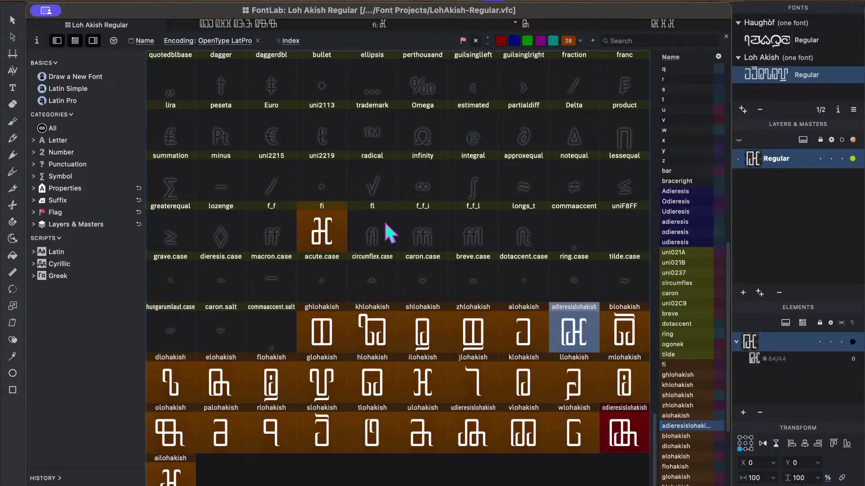
click(374, 229)
key(ctrl+v)
click(365, 162)
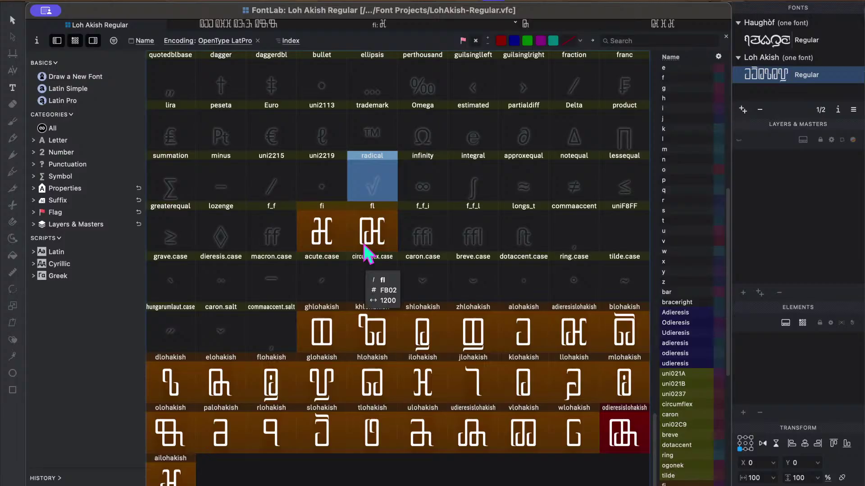
click(368, 247)
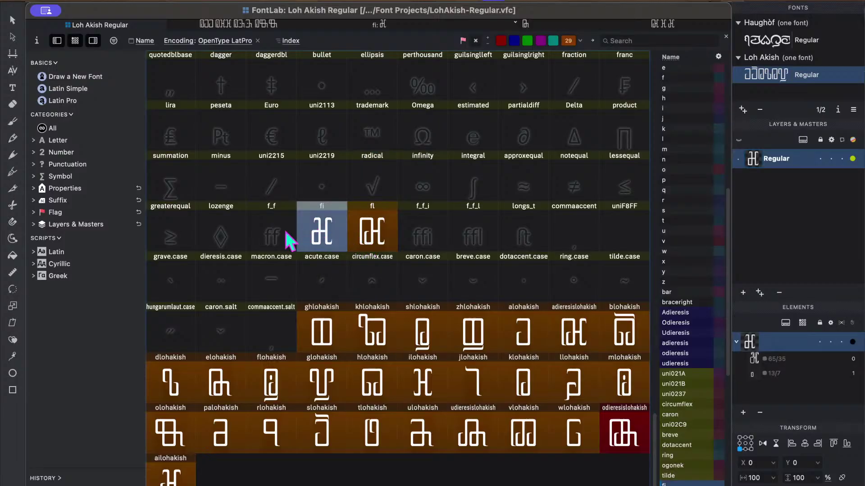
Open the fl glyph and delete its inner lower outline, the crossbar and the lower part of the right stem.
double_click(367, 225)
scroll(266, 256, left, 5)
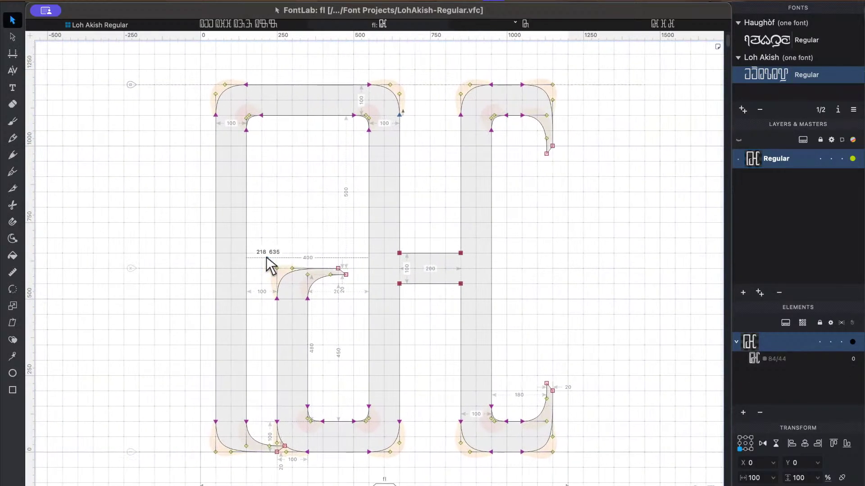
drag(273, 244, 573, 431)
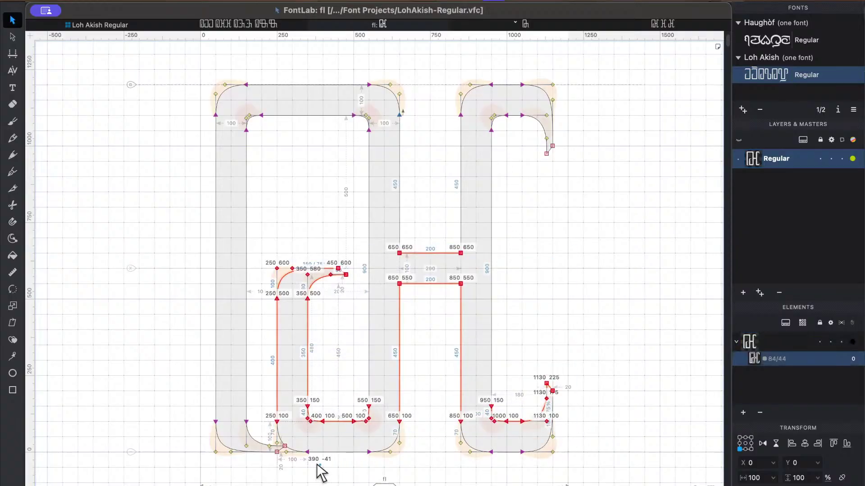
drag(301, 468, 535, 444)
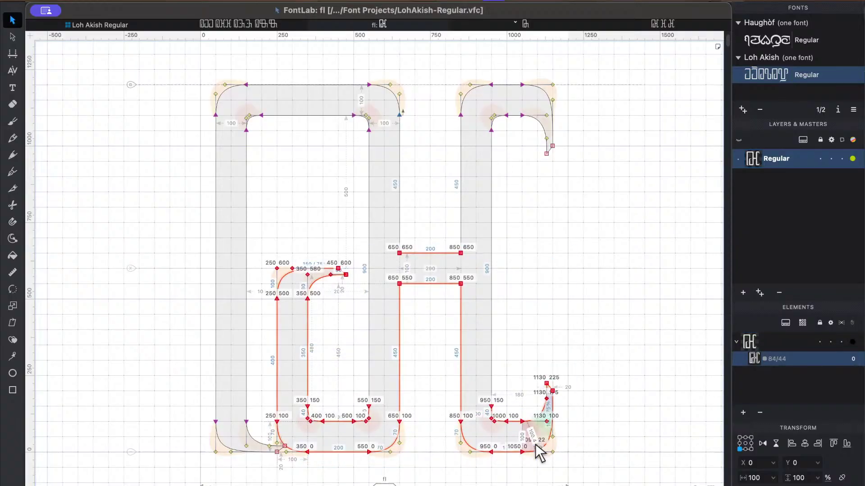
key(BackSpace)
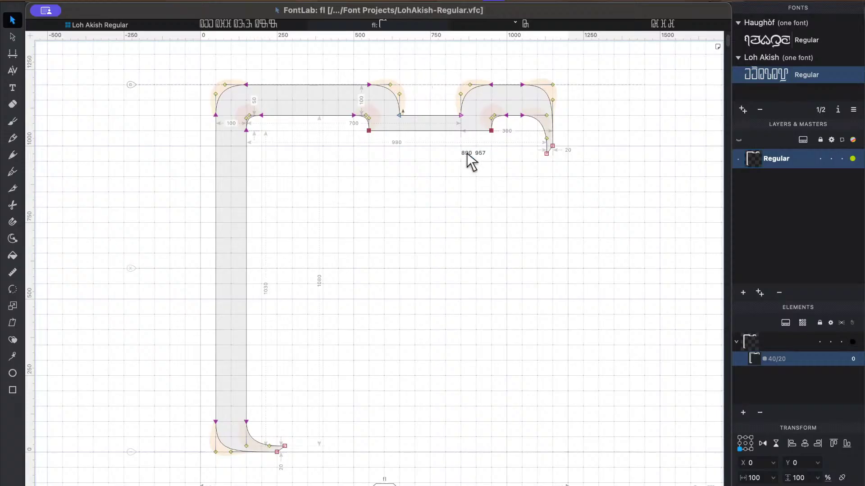
Delete the leftover upper-right hook and rounded corner points in fl, keeping only the left stem and top bar.
drag(431, 68, 571, 195)
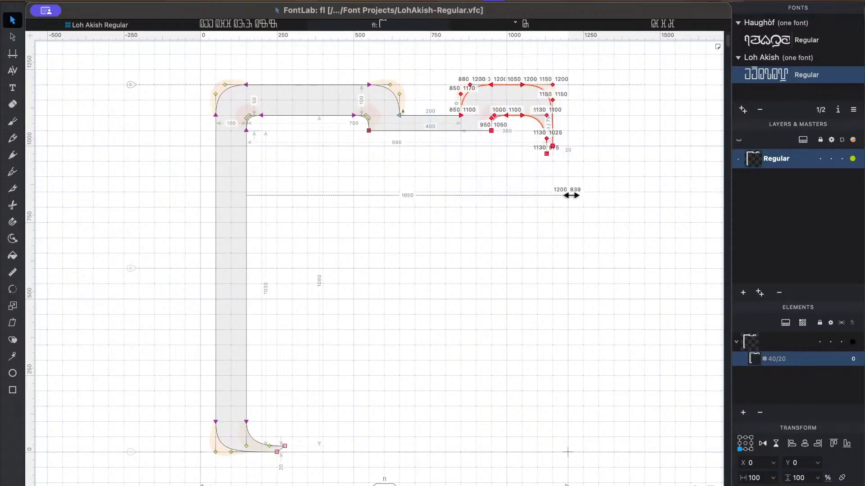
key(BackSpace)
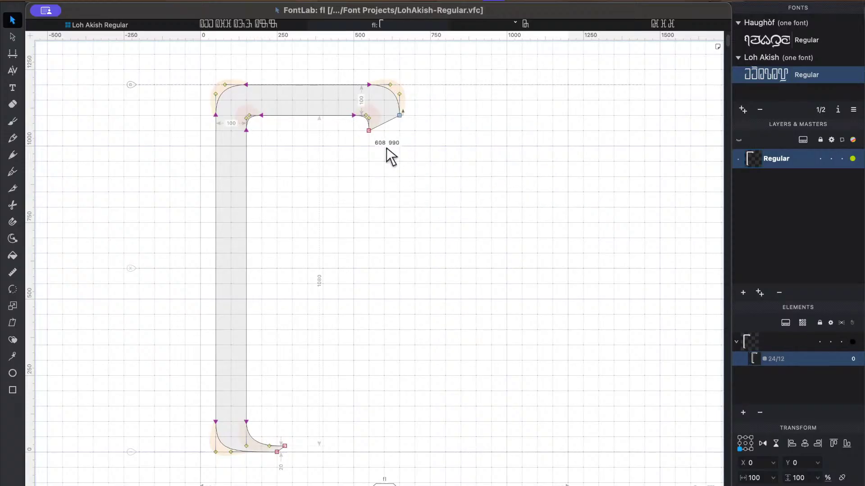
drag(391, 155, 444, 101)
key(BackSpace)
drag(414, 67, 454, 163)
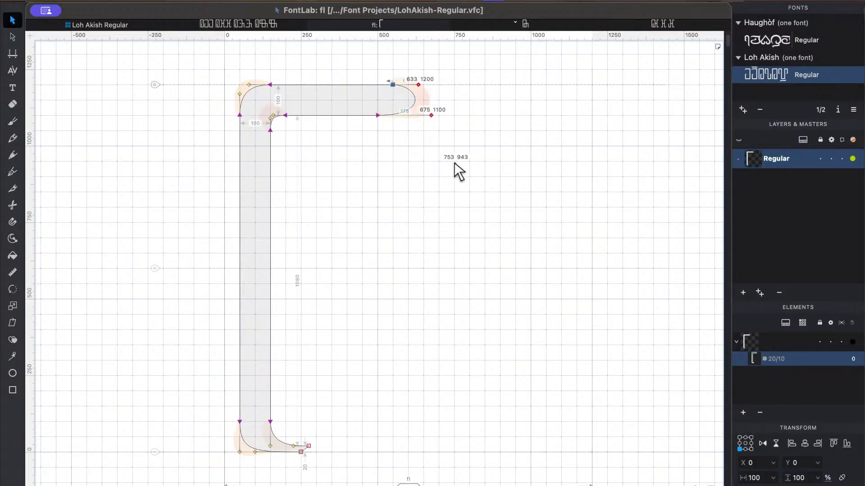
key(BackSpace)
Copy the remaining stem-and-bar outline of the fl glyph and paste it into the fi glyph as an additional element.
key(super+a)
click(111, 23)
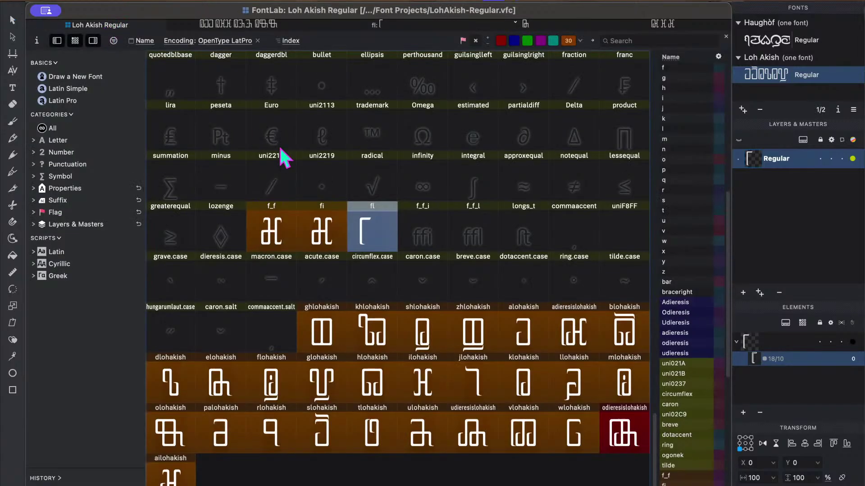
click(309, 185)
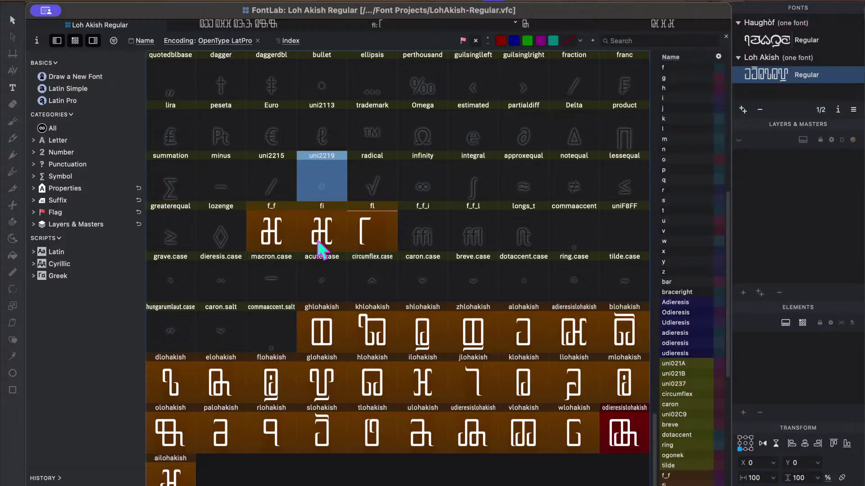
click(334, 247)
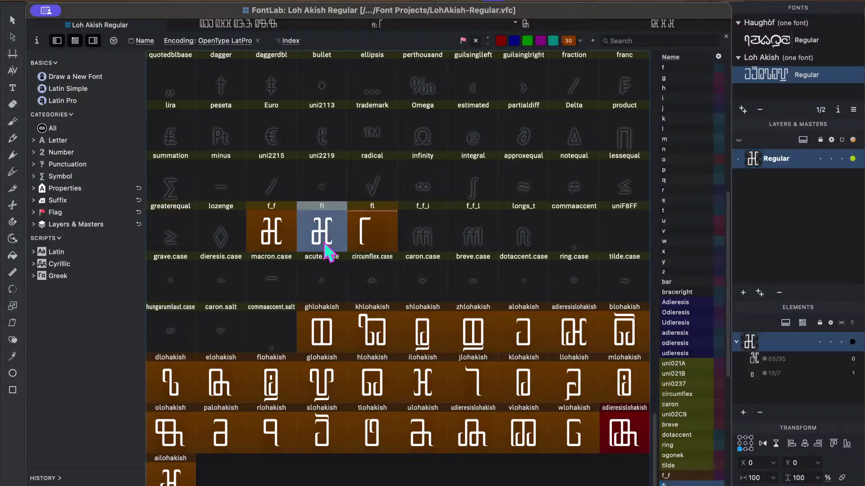
click(353, 247)
double_click(331, 238)
key(super+v)
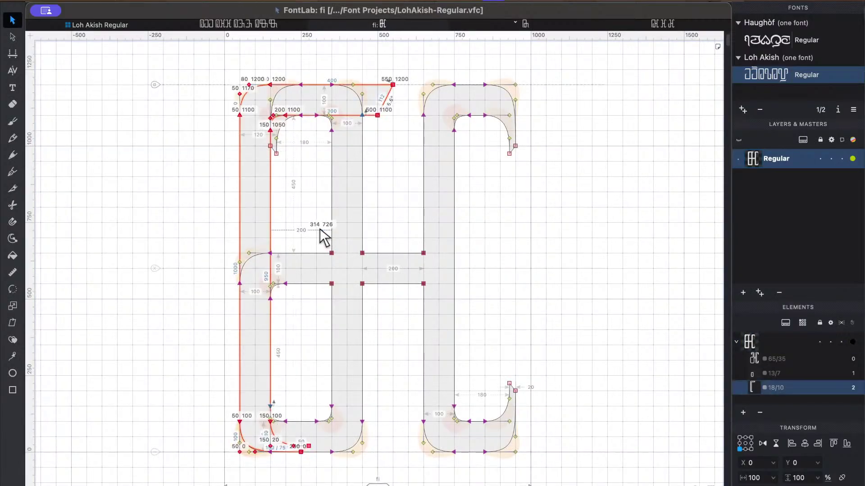
Shift the pasted stem-and-bar outline in the fi glyph 200 units to the left.
key(shift+Left)
key(shift+Left)
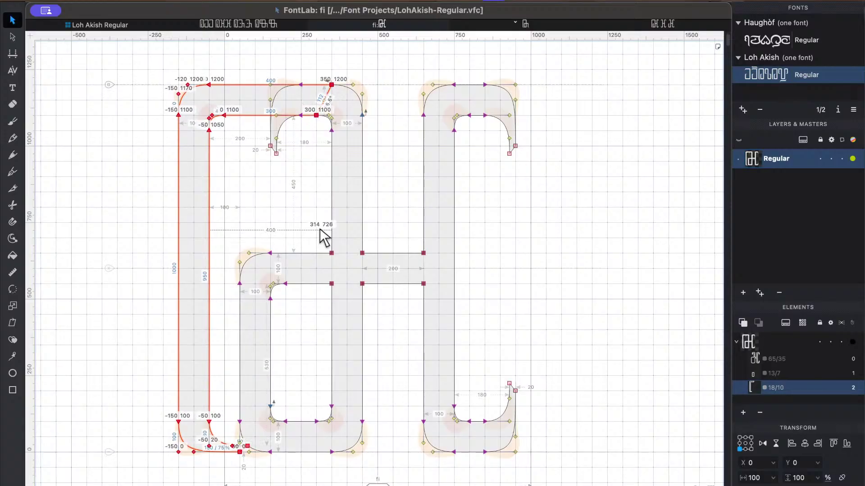
key(space)
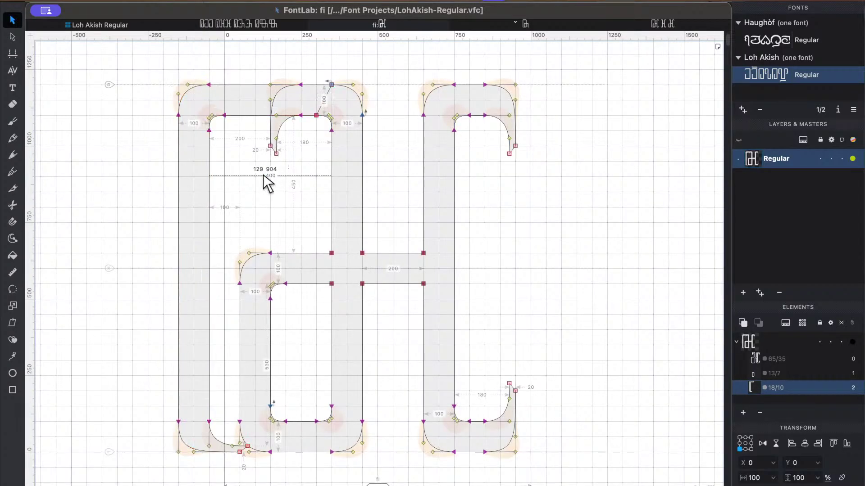
Delete the hook points where the fi glyph's original upper-left curl meets the new top bar.
drag(264, 175, 291, 131)
key(Delete)
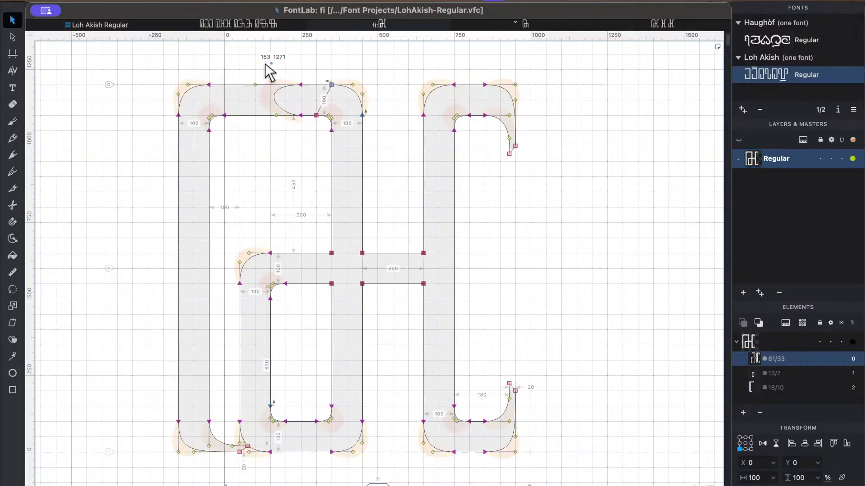
drag(260, 87, 263, 96)
key(Delete)
Merge all overlapping outlines of the fi glyph and preview the filled shape.
key(super+a)
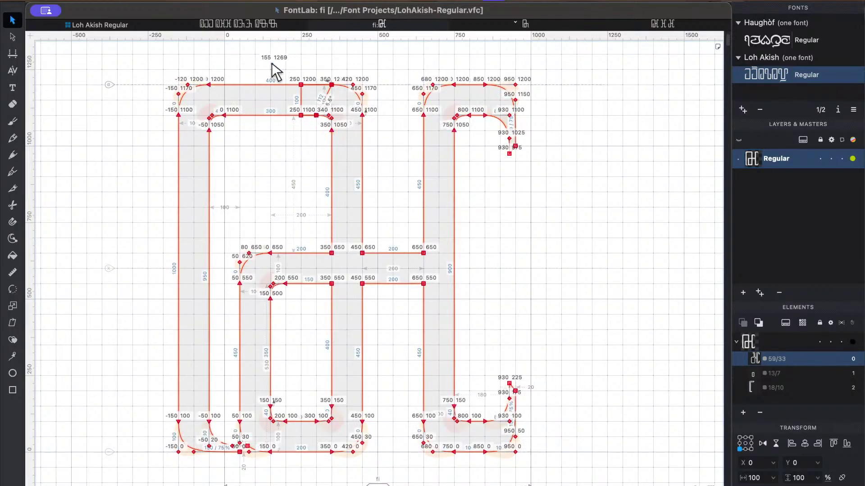
right_click(276, 63)
click(332, 158)
key(space)
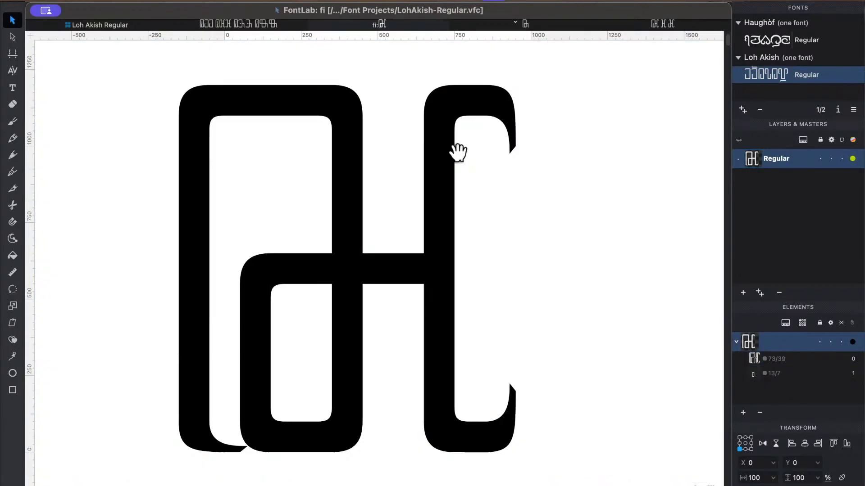
Return to the font overview and delete the contents of the fl glyph.
click(114, 25)
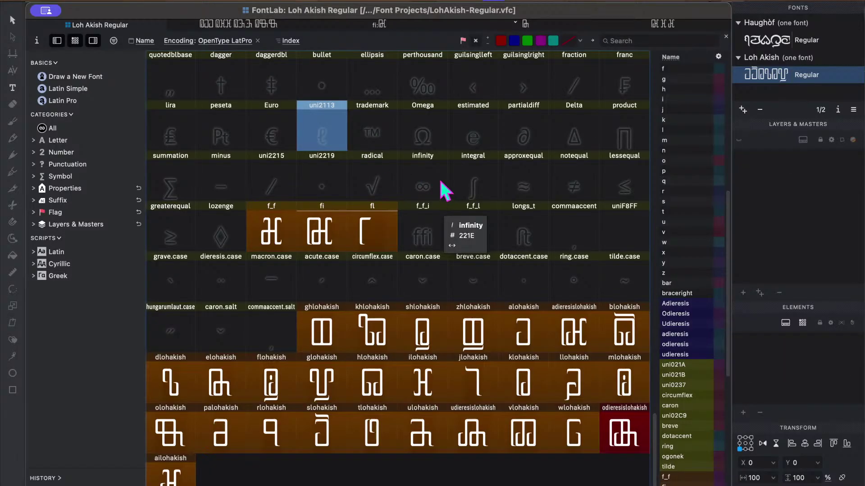
click(416, 143)
click(366, 226)
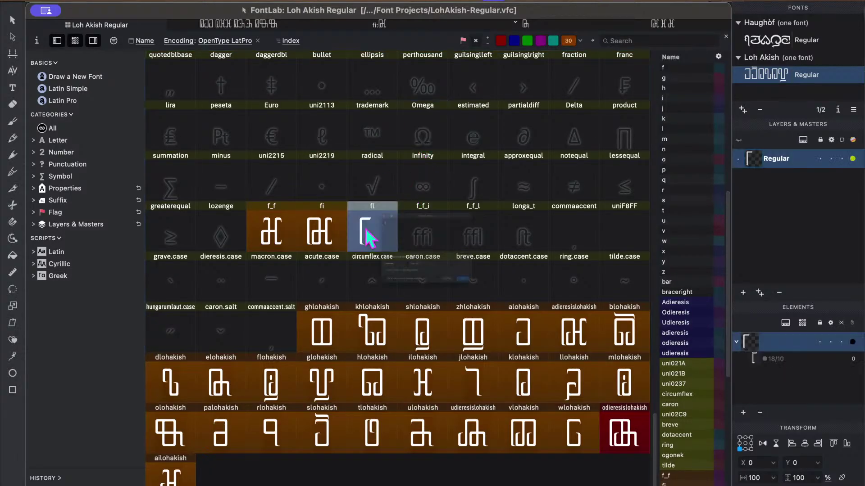
click(539, 341)
key(ctrl+Up)
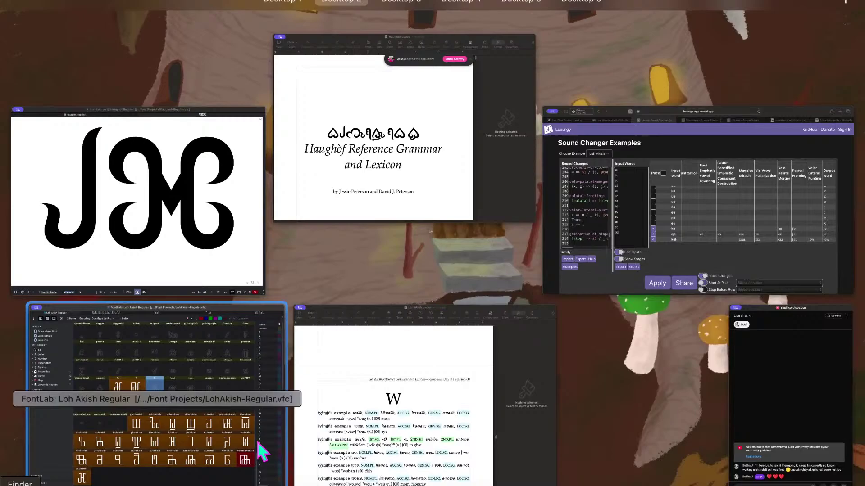
click(178, 411)
click(424, 159)
click(266, 135)
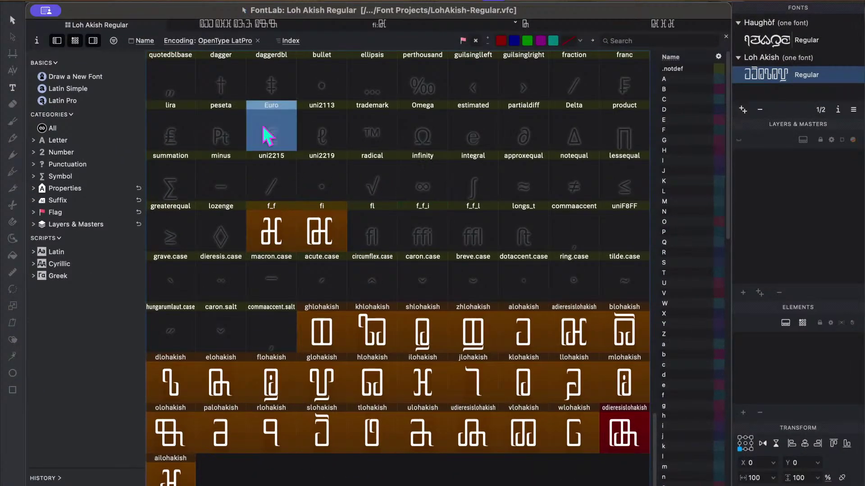
Open the f_f, fi, adieresislohakish, ailohakish and ilohakish glyphs together in a new text view at a larger size.
click(293, 239)
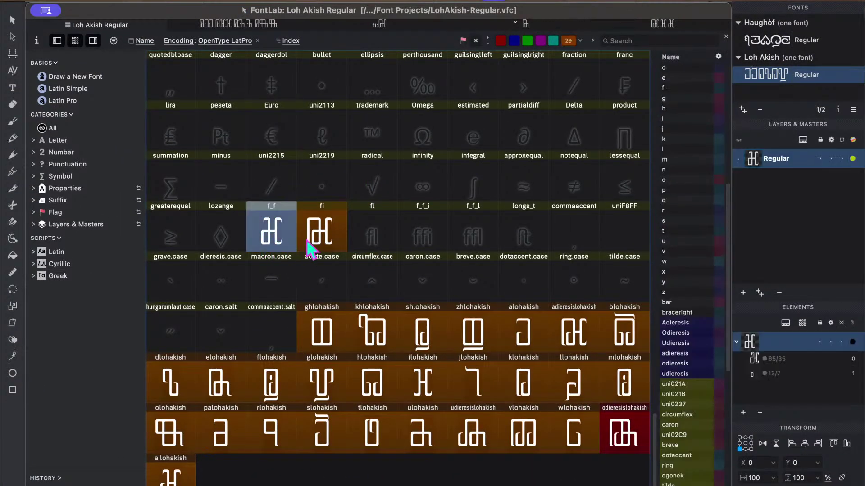
shift+click(315, 243)
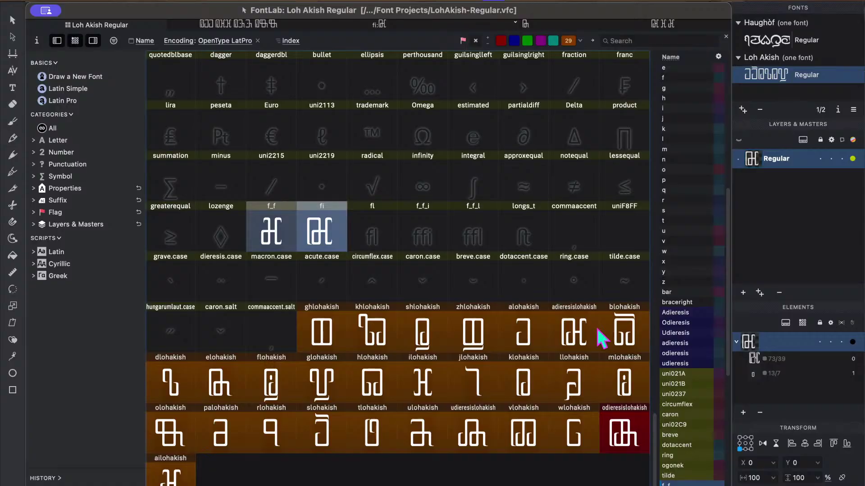
super+click(575, 329)
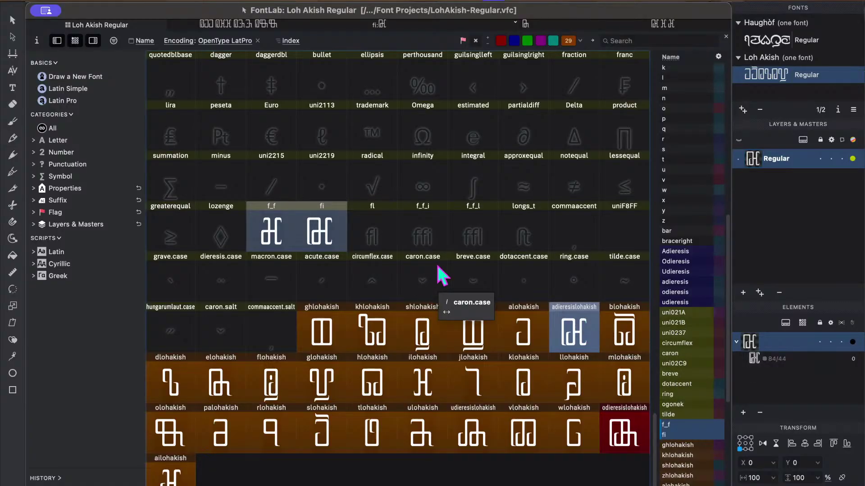
super+click(182, 473)
super+click(436, 380)
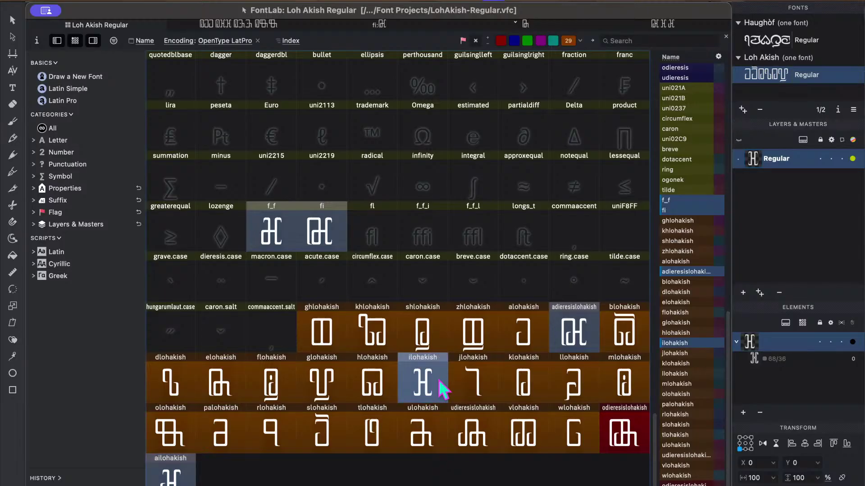
click(13, 87)
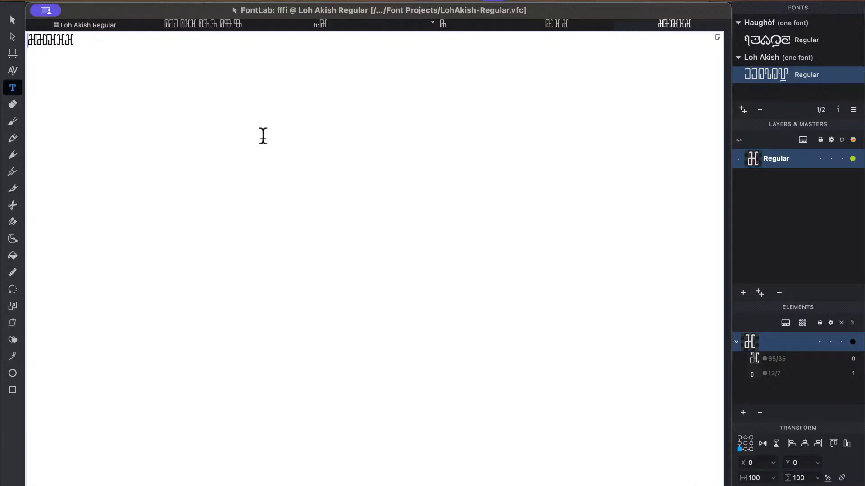
key(super+a)
key(BackSpace)
key(super+v)
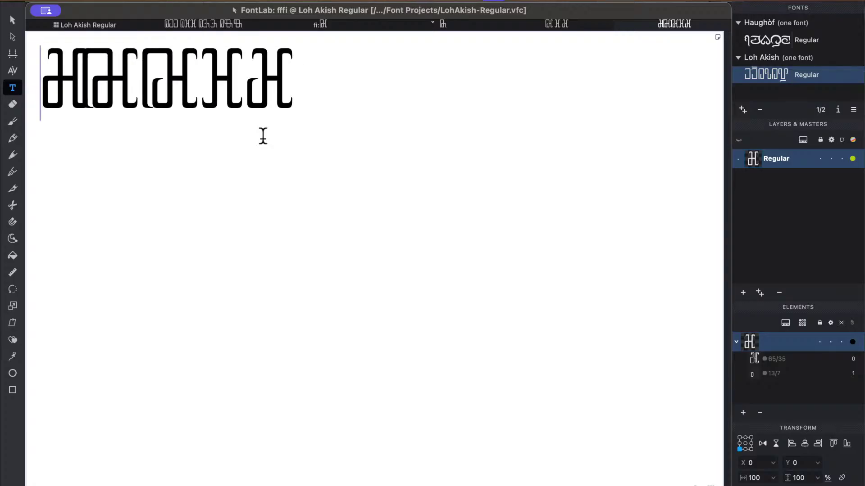
Move the ilohakish glyph to its own first line and break the line after the f_f glyph.
drag(232, 84, 209, 82)
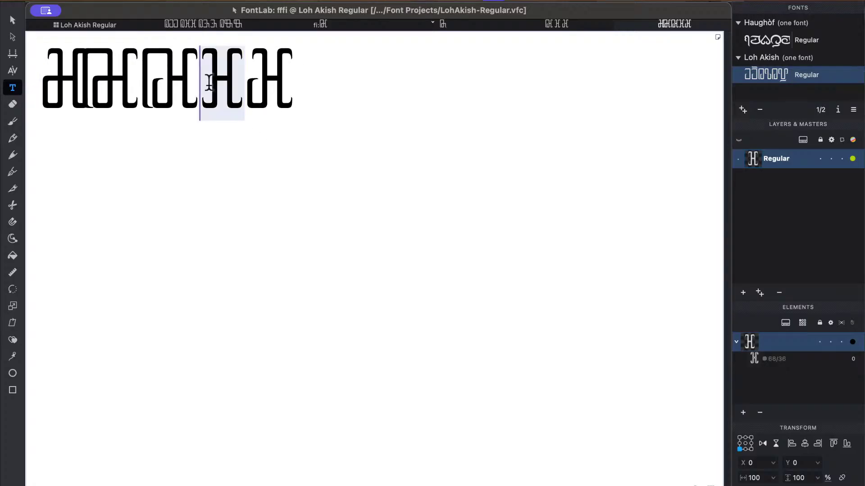
key(super+x)
key(super+Left)
key(Return)
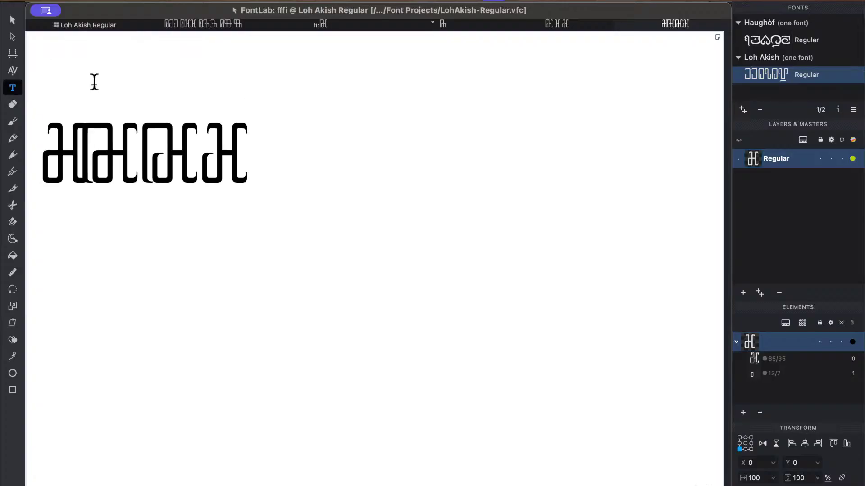
click(94, 81)
key(super+v)
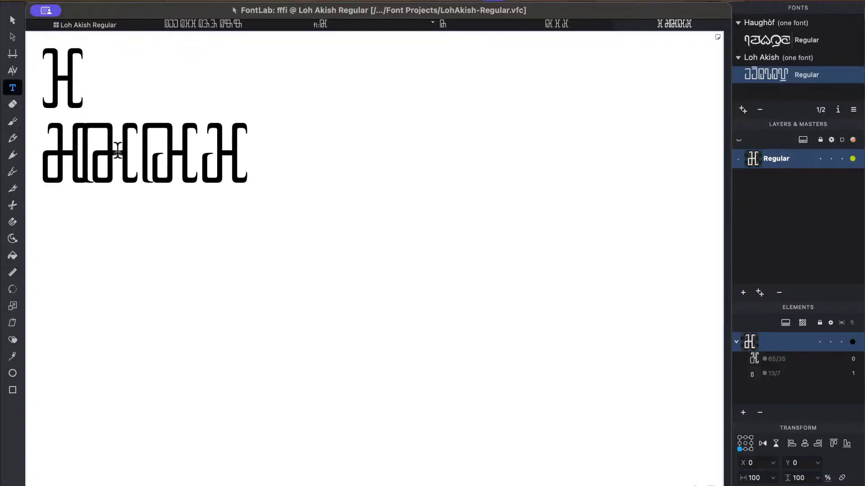
click(157, 154)
key(Return)
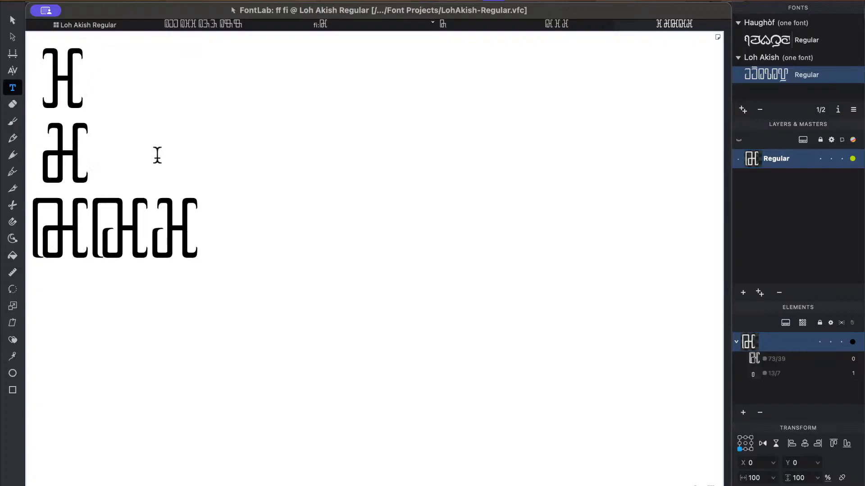
Repeat the Set Sidebearings action on the f_f and fi glyphs and on ailohakish.
click(87, 26)
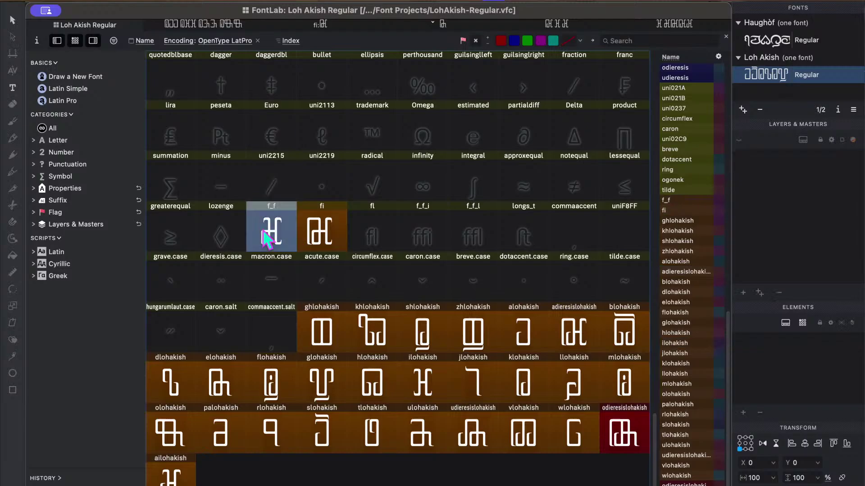
shift+click(316, 235)
click(323, 3)
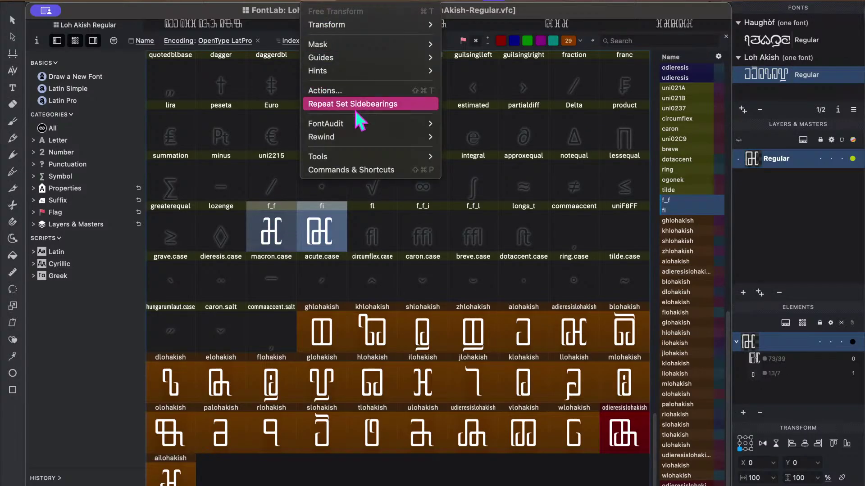
click(356, 103)
click(308, 3)
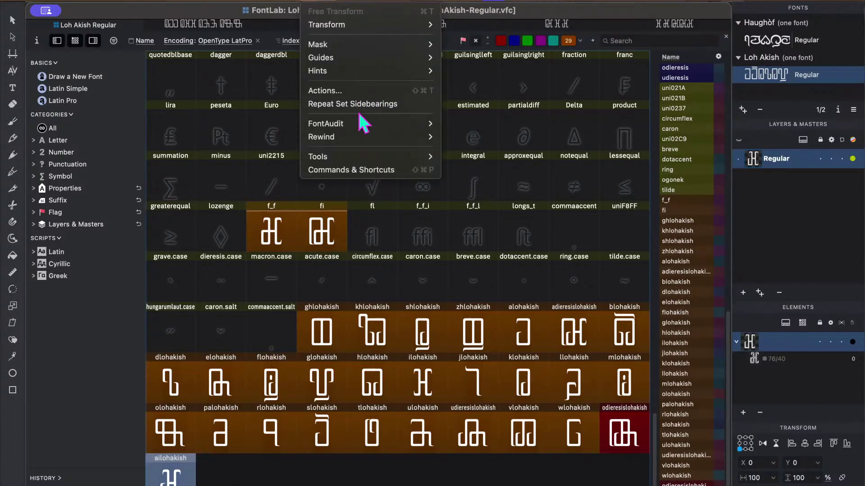
click(356, 104)
click(359, 99)
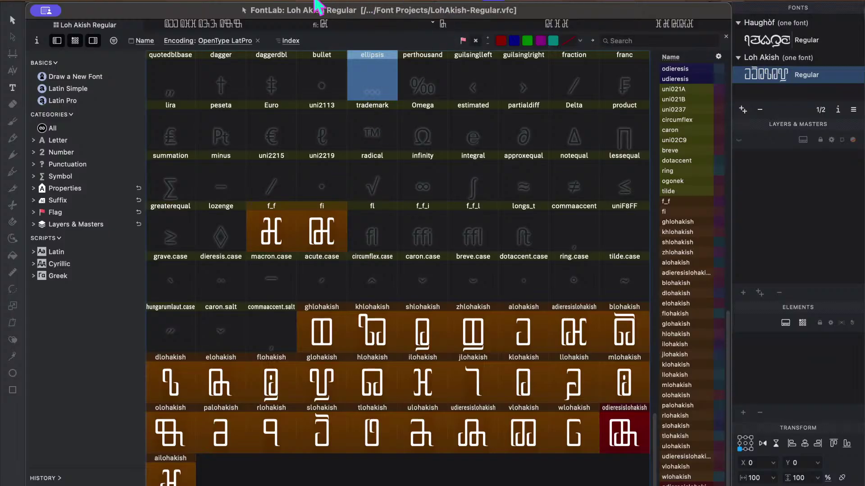
Close the other open text and glyph views, keeping the font overview and the ligature comparison.
click(205, 24)
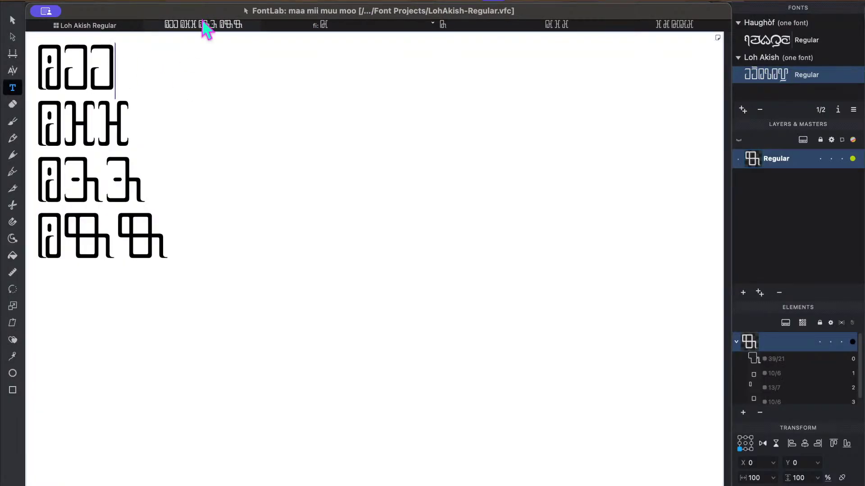
click(147, 26)
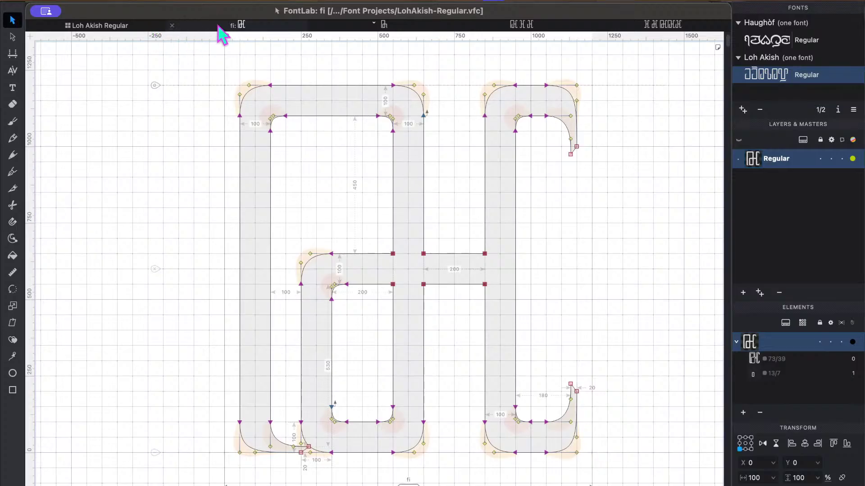
click(171, 25)
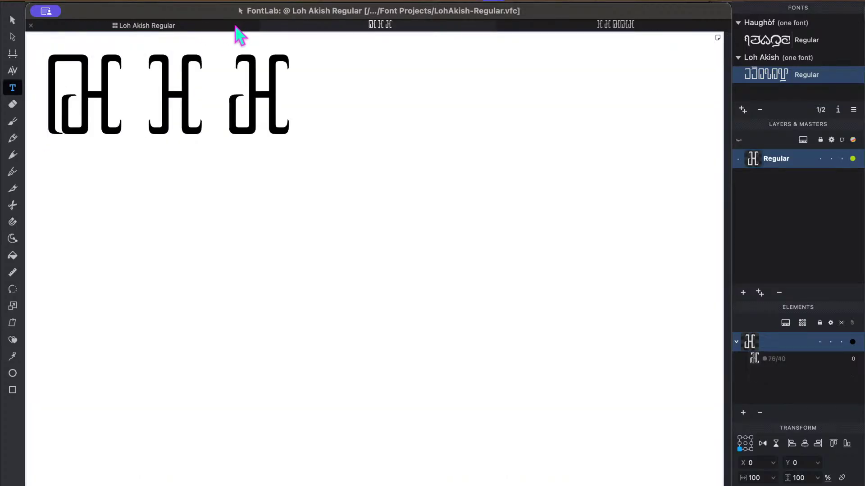
click(266, 25)
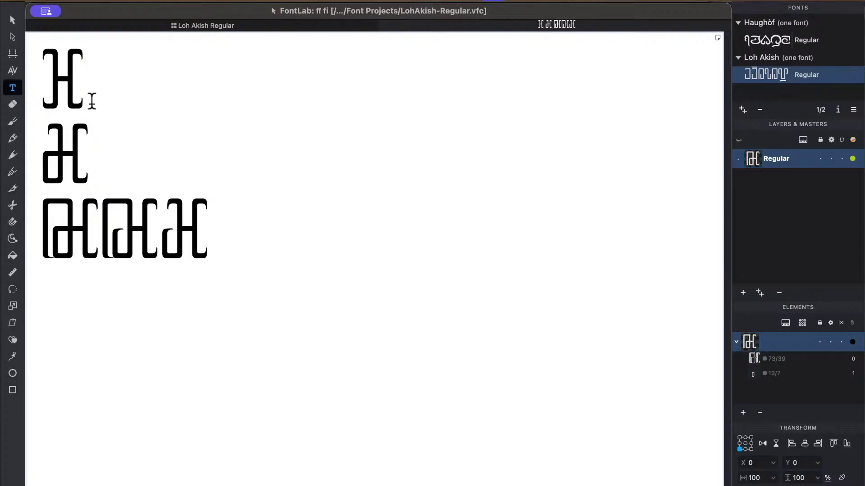
Copy the ilohakish glyph to the start of the f_f line and remove the original first line.
drag(88, 124, 49, 98)
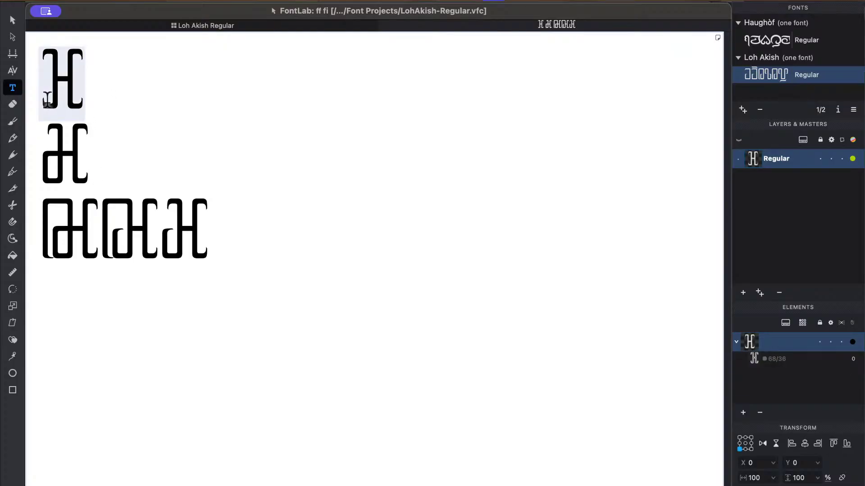
click(43, 149)
key(ctrl+v)
click(92, 68)
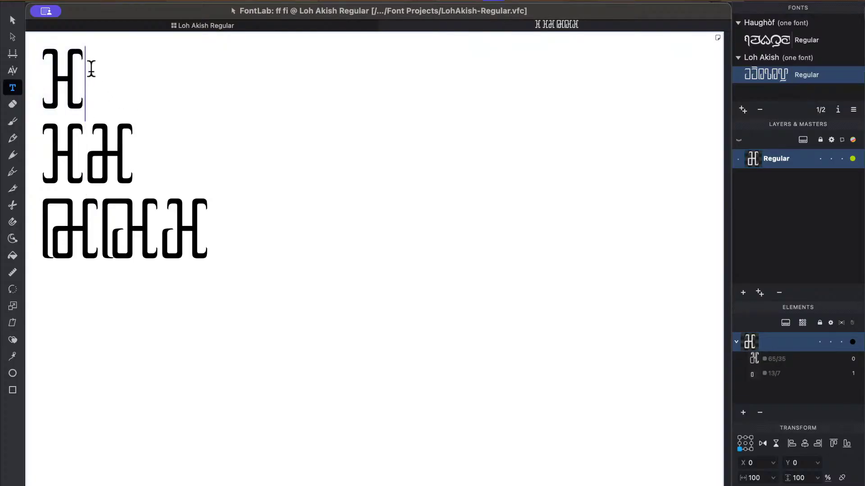
key(BackSpace)
key(Delete)
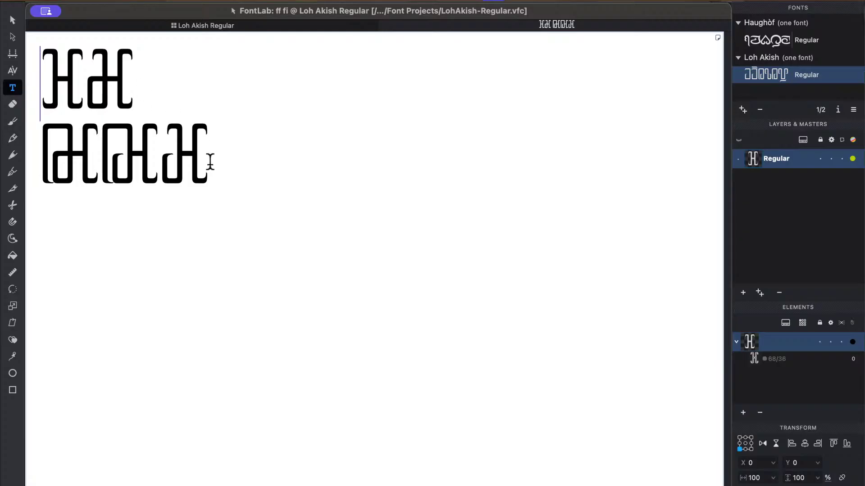
Move the fi glyph from the start of the second line to the end of the first line.
drag(85, 170, 27, 170)
key(BackSpace)
click(145, 98)
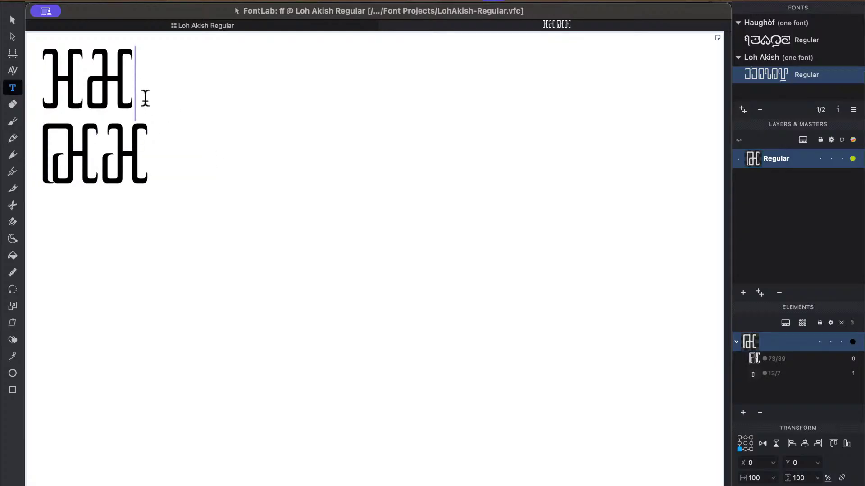
text(fi)
Copy ilohakish to the start of the second line and move adieresislohakish to its end, after ailohakish.
drag(85, 99, 60, 108)
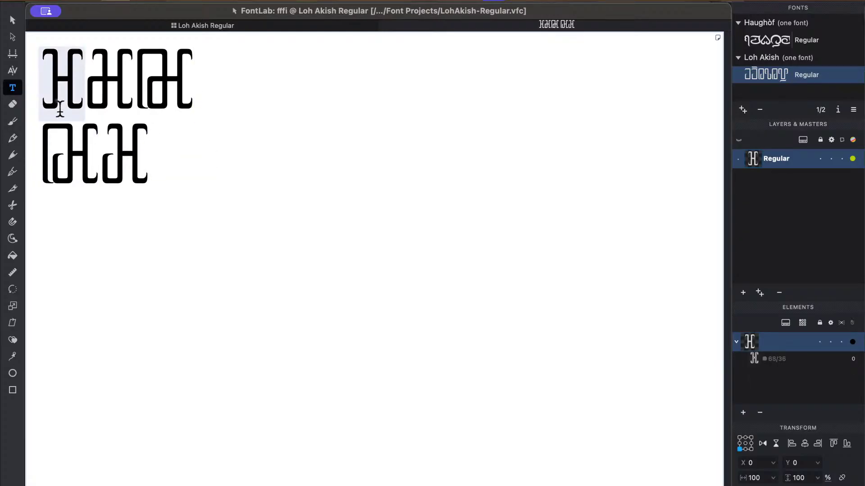
key(ctrl+c)
click(44, 153)
key(ctrl+v)
click(102, 155)
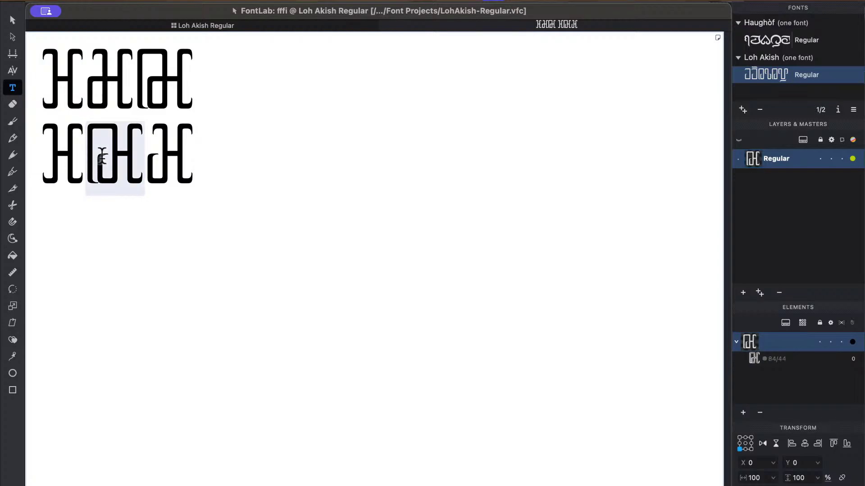
click(253, 152)
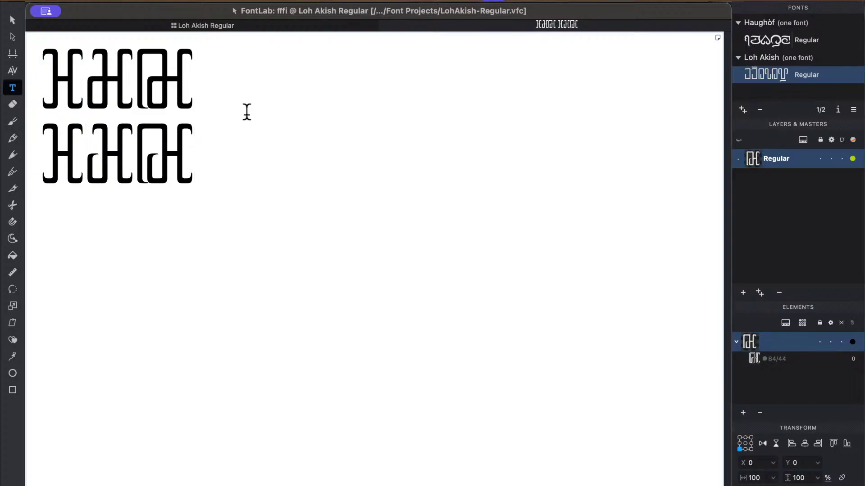
scroll(247, 112, up, 5)
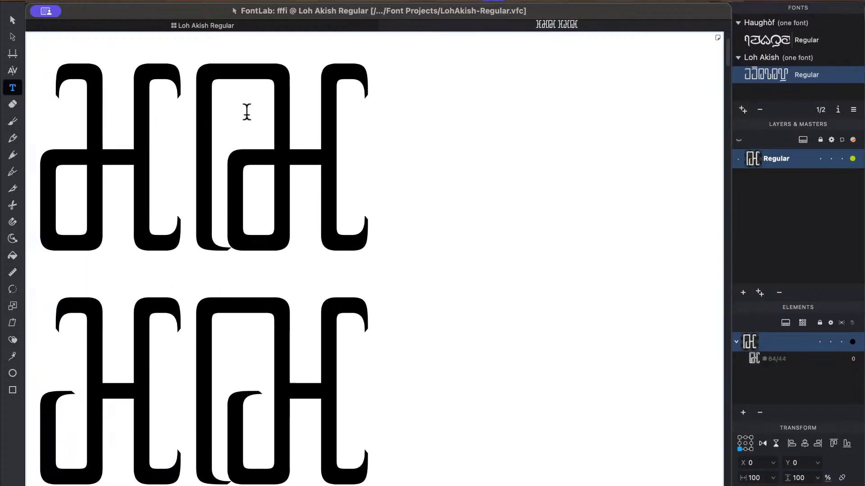
scroll(247, 112, down, 2)
scroll(246, 111, down, 1)
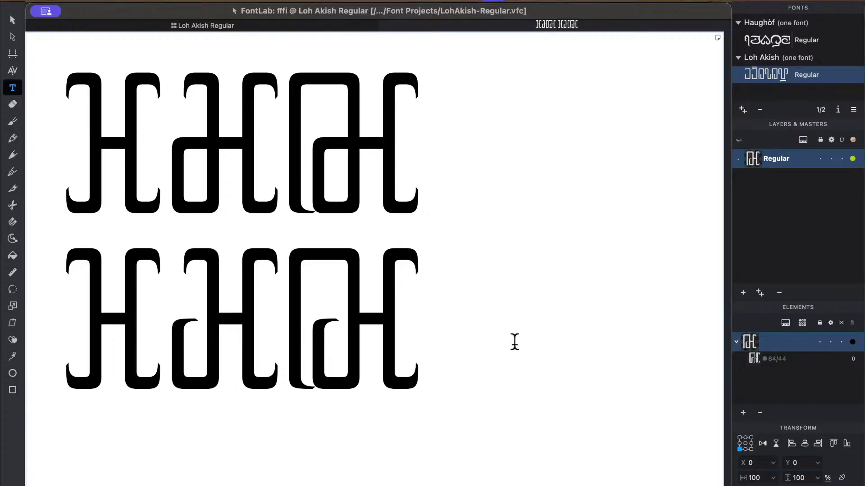
key(Return)
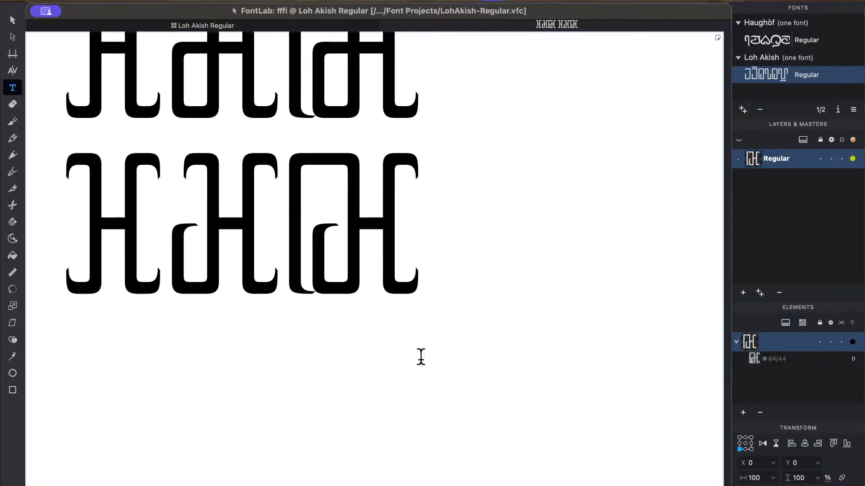
scroll(420, 357, up, 3)
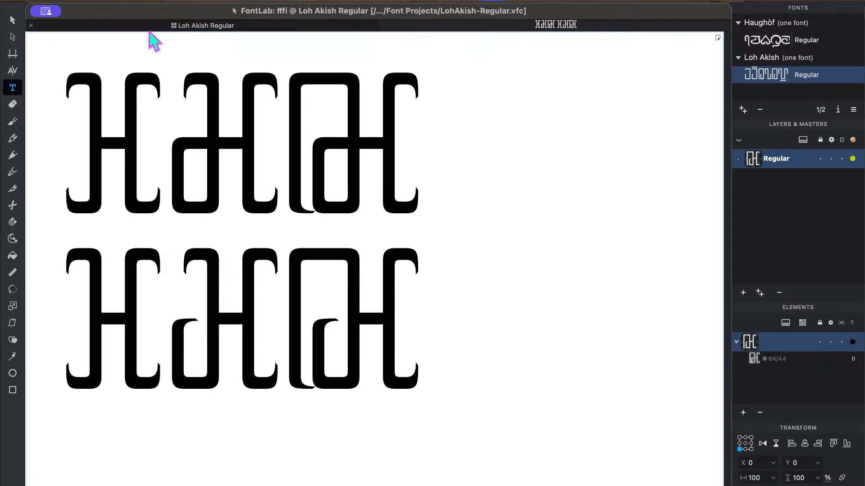
In the font overview, copy the adieresislohakish and ailohakish glyphs into the hungarumlaut and uni0394 slots.
click(175, 25)
click(373, 198)
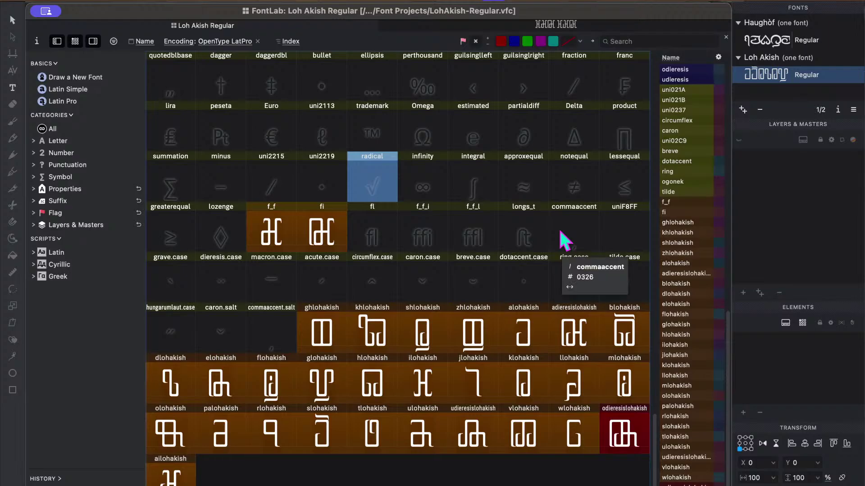
click(534, 187)
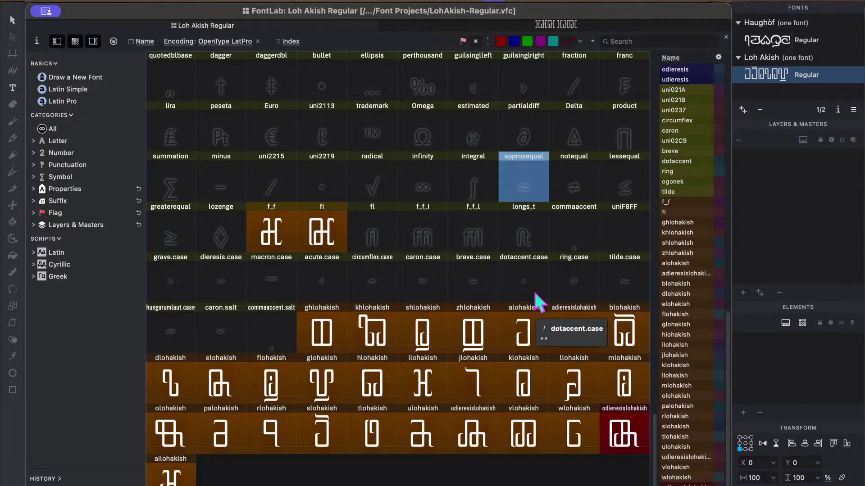
click(546, 268)
click(580, 202)
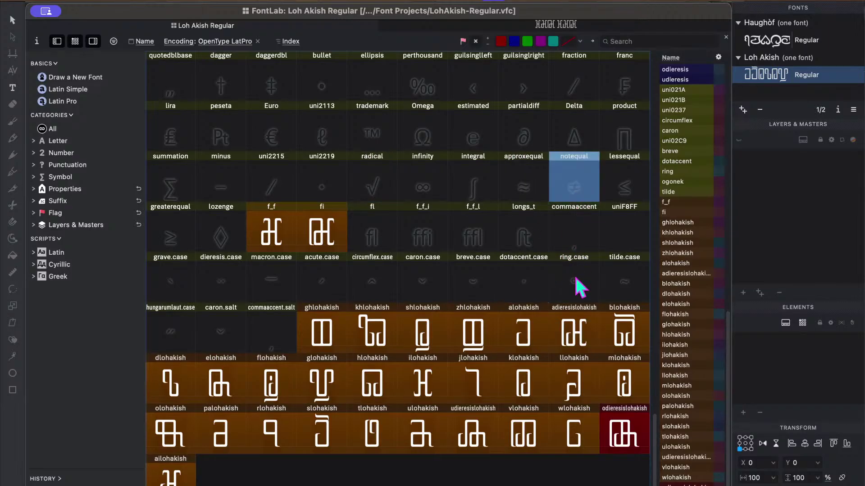
click(576, 341)
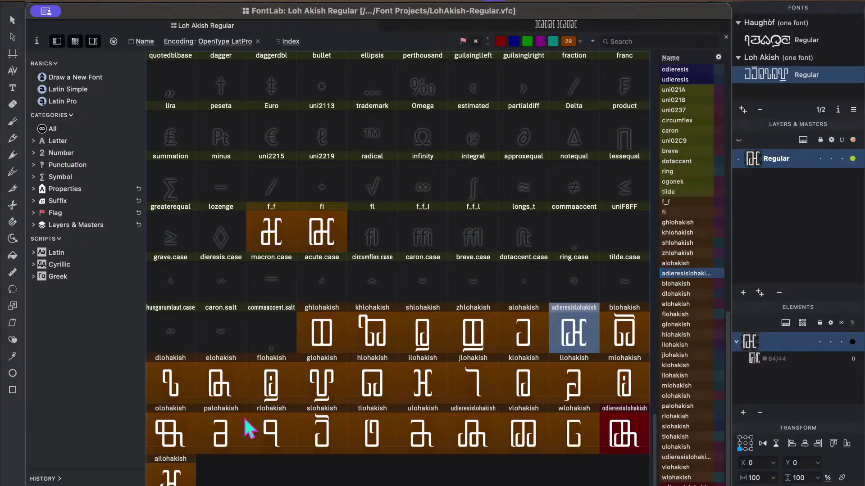
click(183, 471)
scroll(457, 263, up, 5)
scroll(457, 264, up, 4)
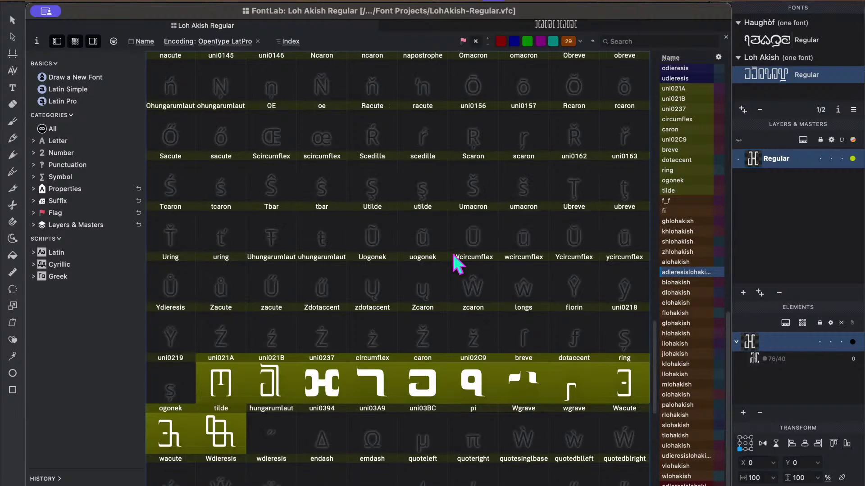
scroll(457, 264, down, 2)
click(255, 349)
key(ctrl+v)
click(382, 323)
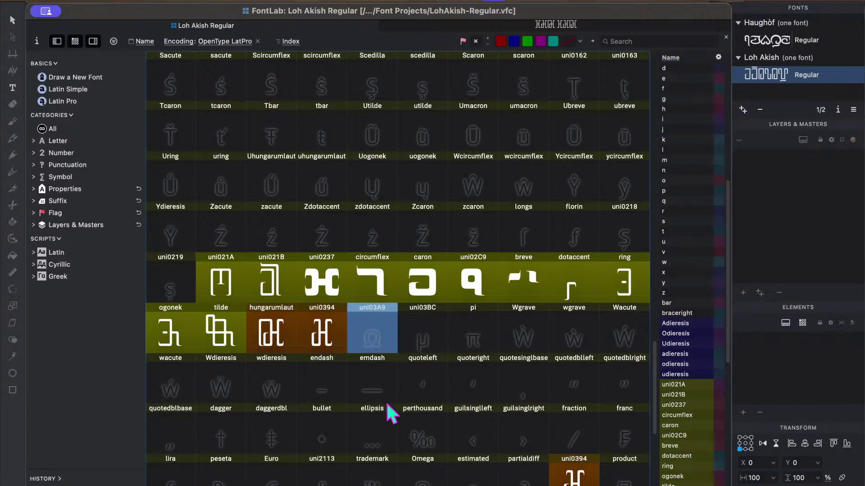
Flag the hungarumlaut and uni0394 glyphs with the olive-yellow colour 13, matching the neighbouring tilde glyph.
scroll(385, 401, down, 1)
click(290, 289)
shift+click(336, 288)
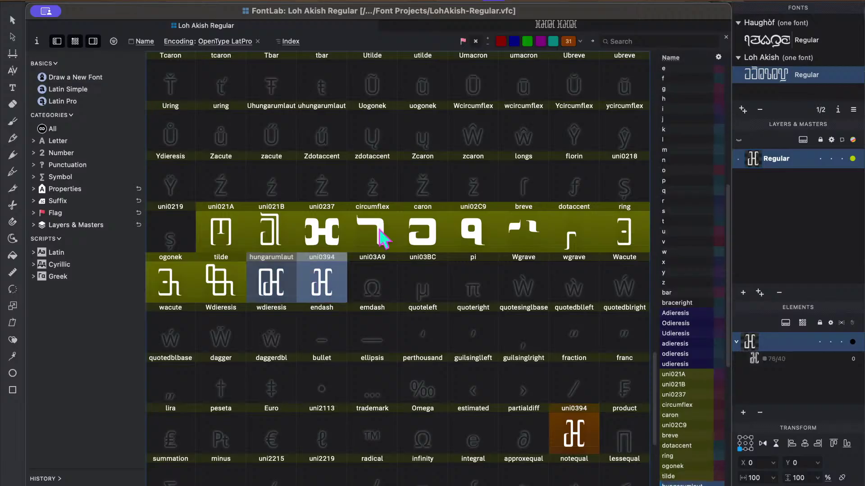
click(584, 41)
click(565, 66)
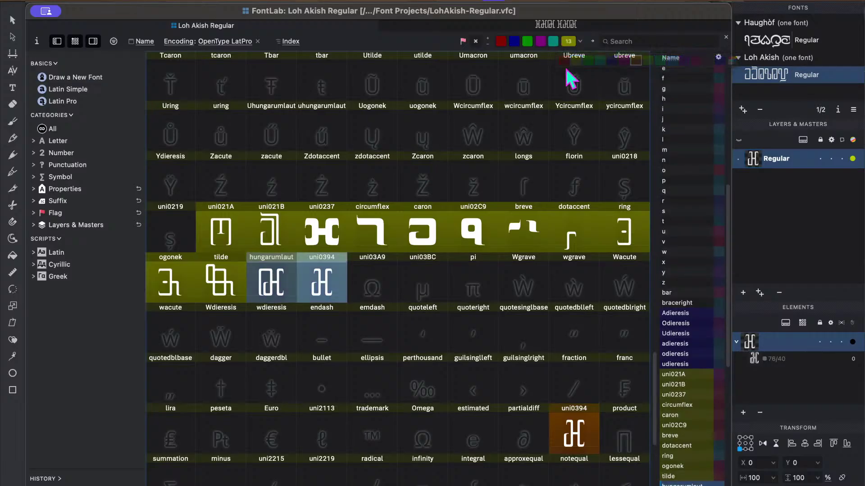
click(368, 112)
Copy the f_f glyph onto ailohakish, replacing the existing glyph contents with the new contents.
scroll(317, 287, down, 6)
click(322, 196)
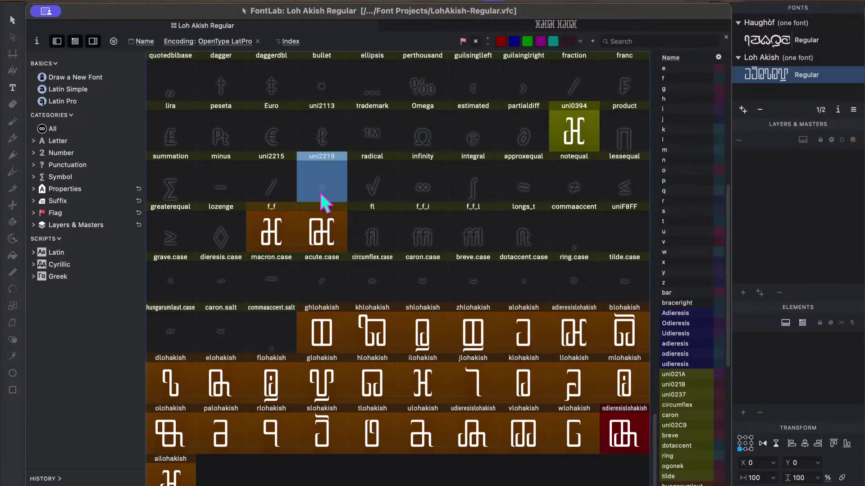
click(293, 249)
key(super+c)
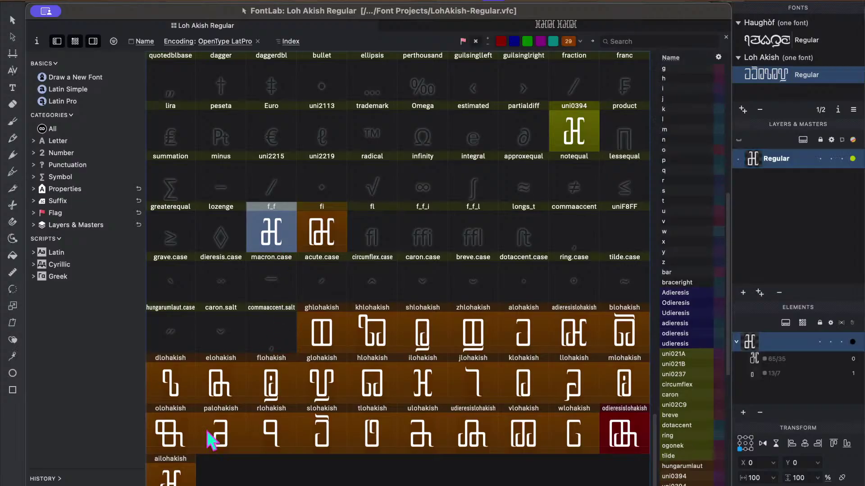
click(194, 458)
key(super+v)
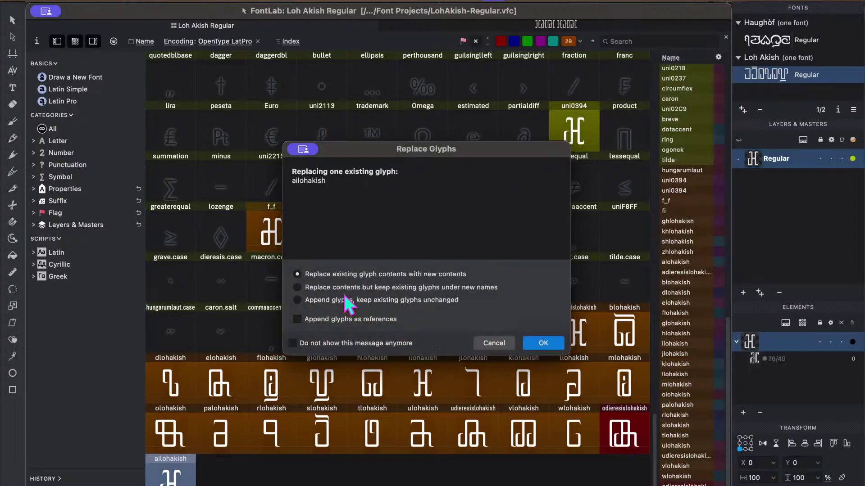
click(540, 344)
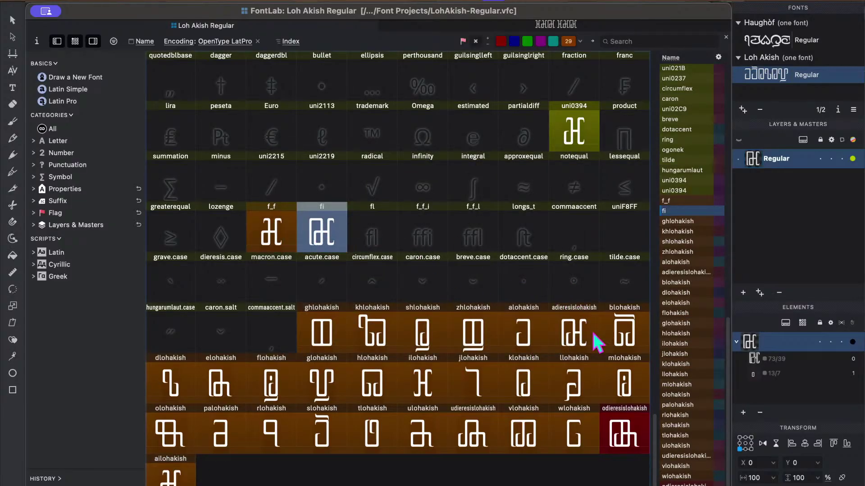
Paste the fi glyph onto adieresislohakish, replacing its existing contents.
click(575, 347)
key(super+v)
click(543, 343)
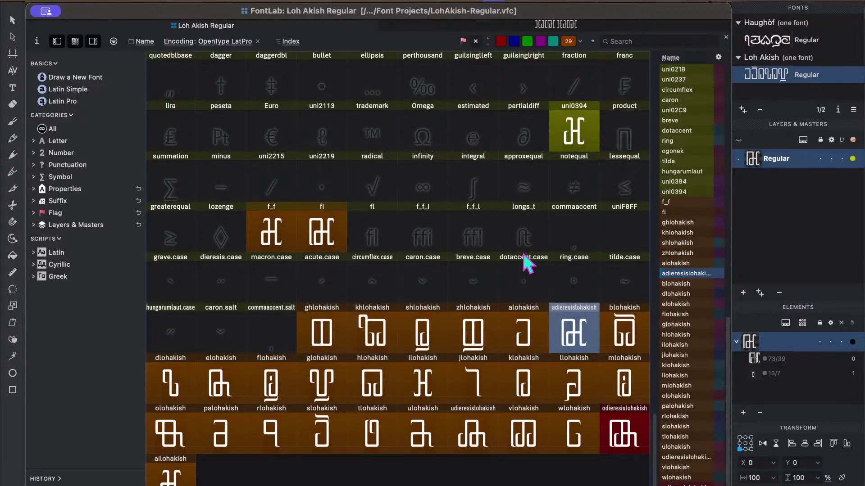
Delete the f_f and fi glyphs from the font.
click(473, 230)
click(271, 230)
shift+click(331, 230)
key(Delete)
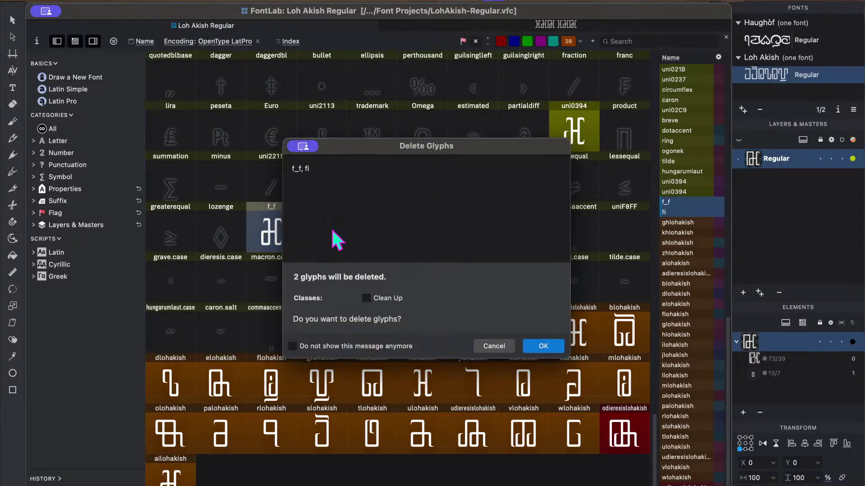
click(543, 346)
click(393, 175)
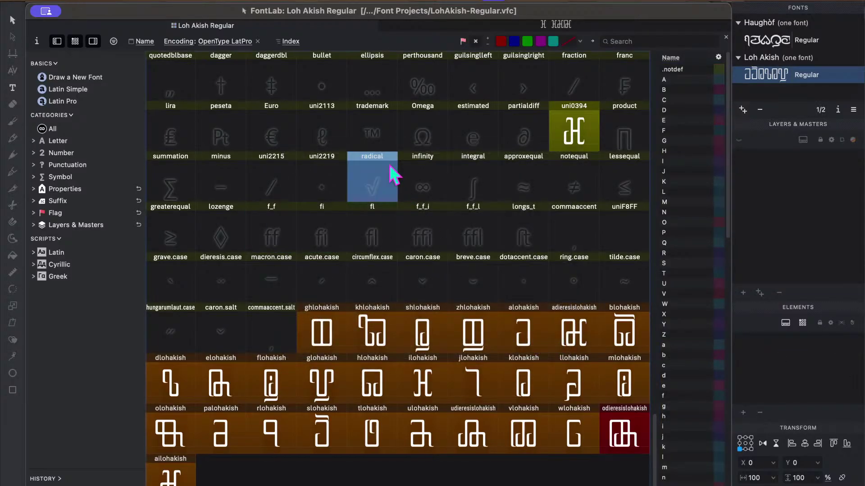
Review the yellow-flagged alternates and the Loh Akish glyphs in the font overview, and check the ligature comparison text.
scroll(467, 269, up, 6)
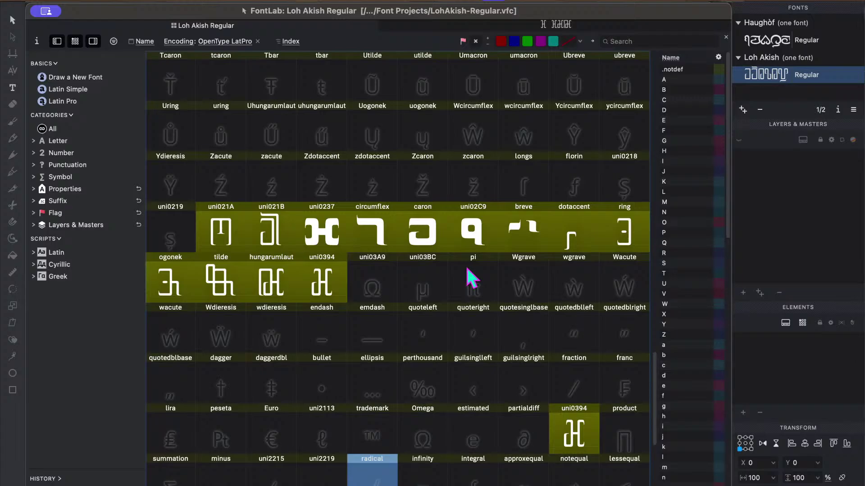
scroll(467, 269, down, 6)
scroll(467, 269, up, 5)
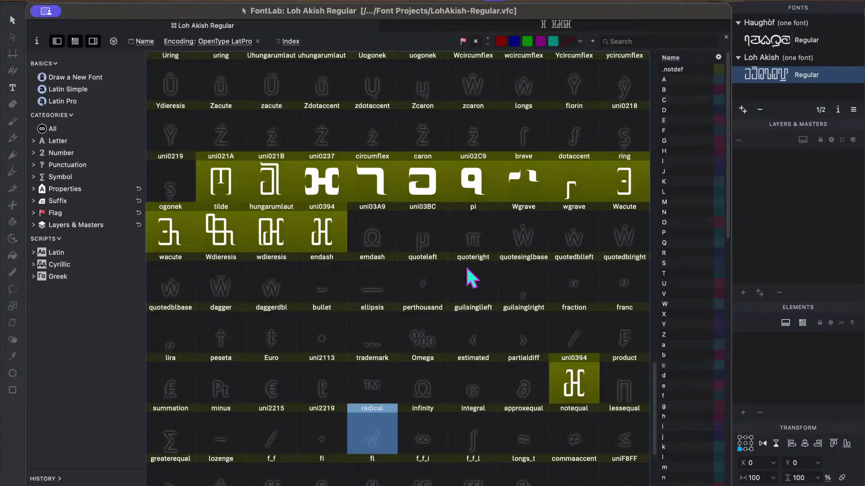
scroll(471, 278, down, 2)
scroll(413, 247, down, 3)
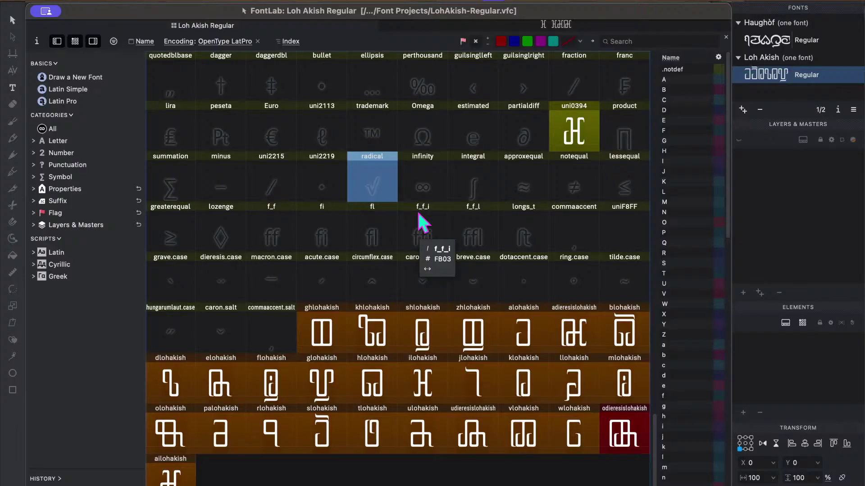
scroll(421, 216, up, 5)
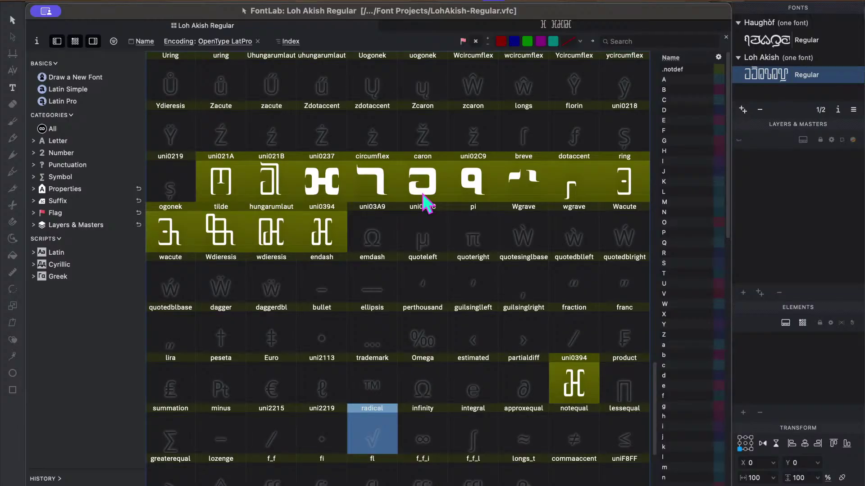
scroll(423, 205, down, 5)
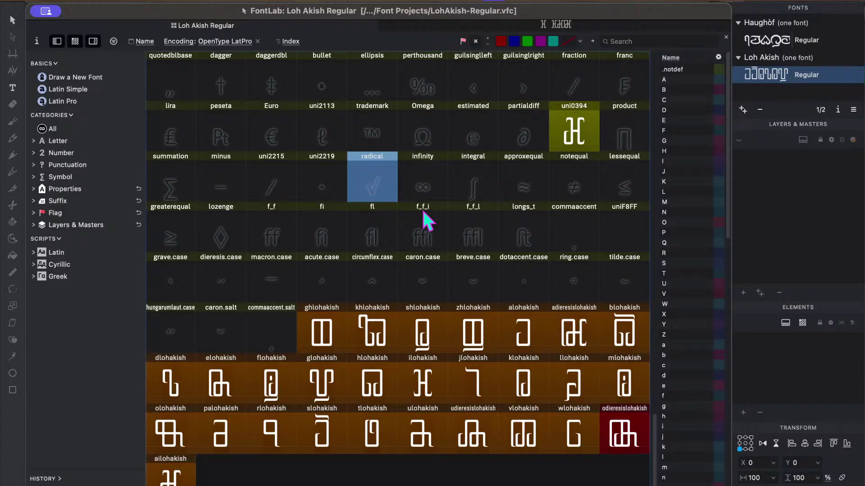
scroll(425, 221, up, 3)
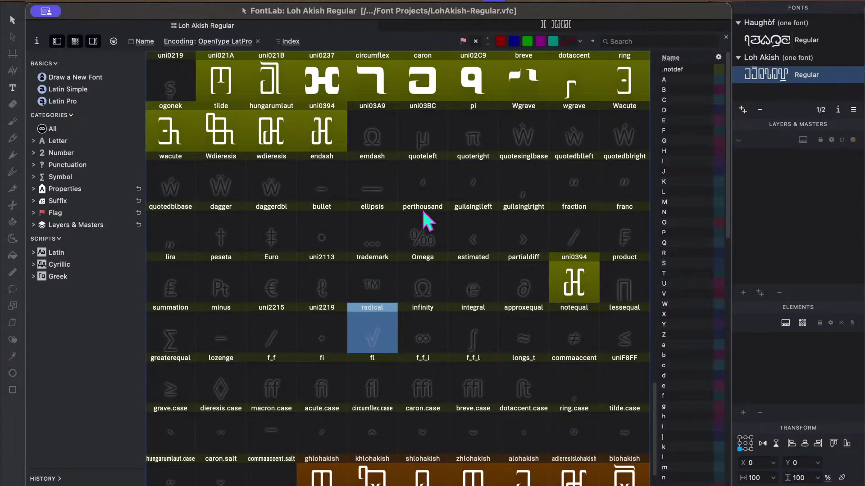
scroll(424, 213, down, 3)
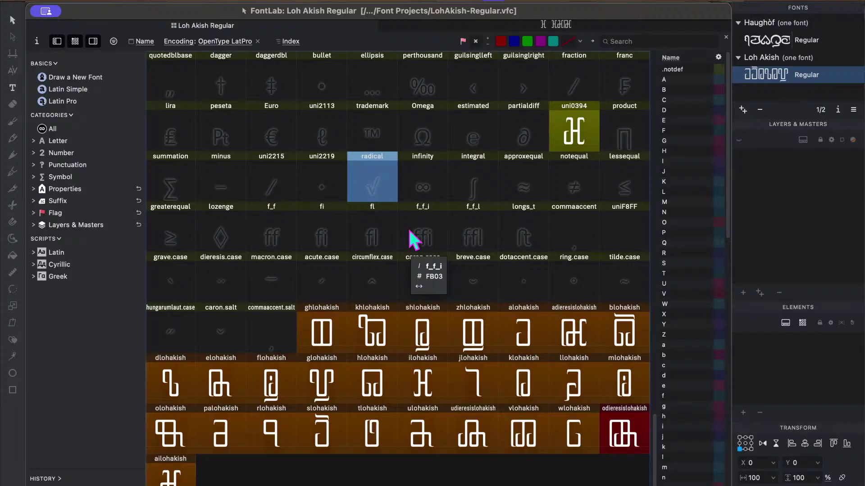
click(506, 29)
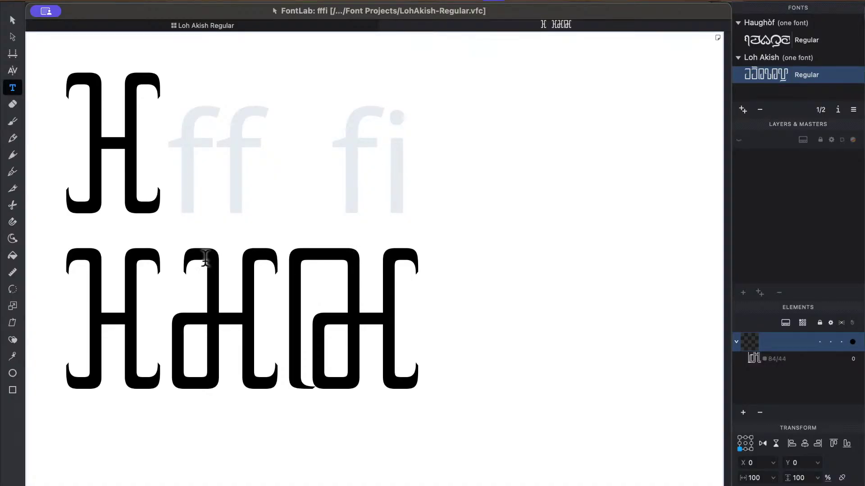
Copy the ailohakish glyph into the f_f_i slot and open f_f_i for outline editing.
click(175, 26)
click(229, 239)
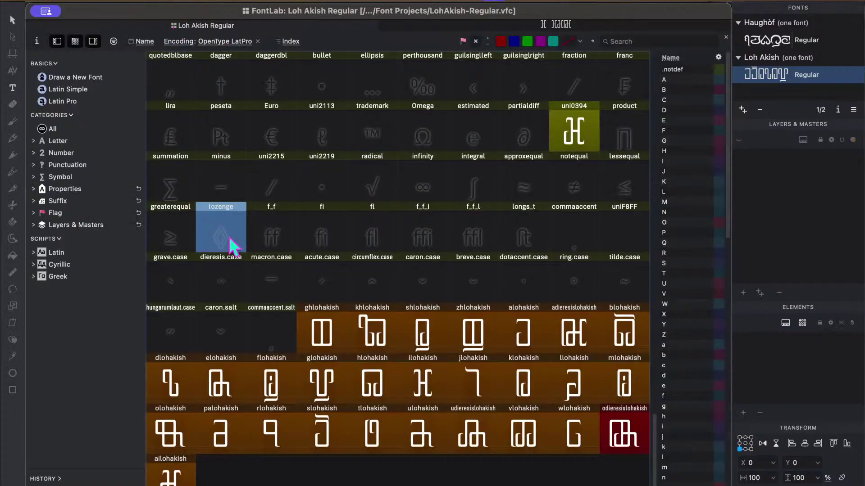
click(180, 478)
drag(427, 246, 420, 243)
double_click(411, 228)
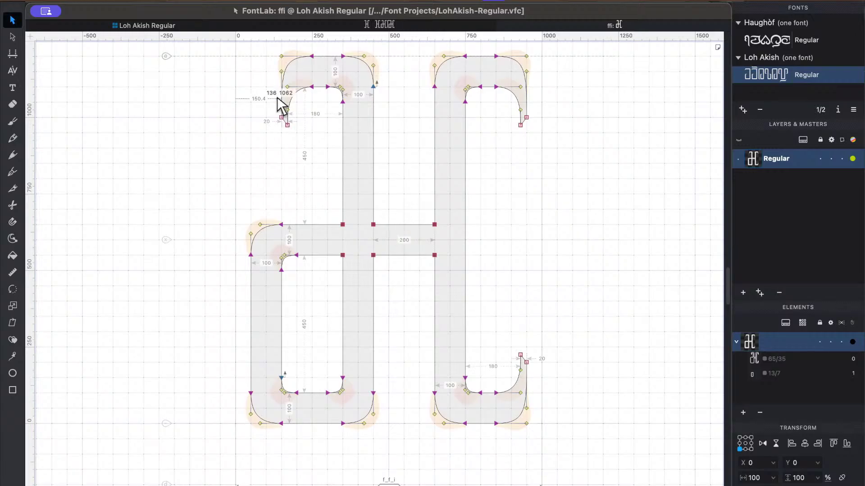
Shift the upper-left hook terminal of f_f_i left so its outer edge sits at x 50, in line with the bowl.
drag(276, 65, 326, 185)
key(super+shift+Left)
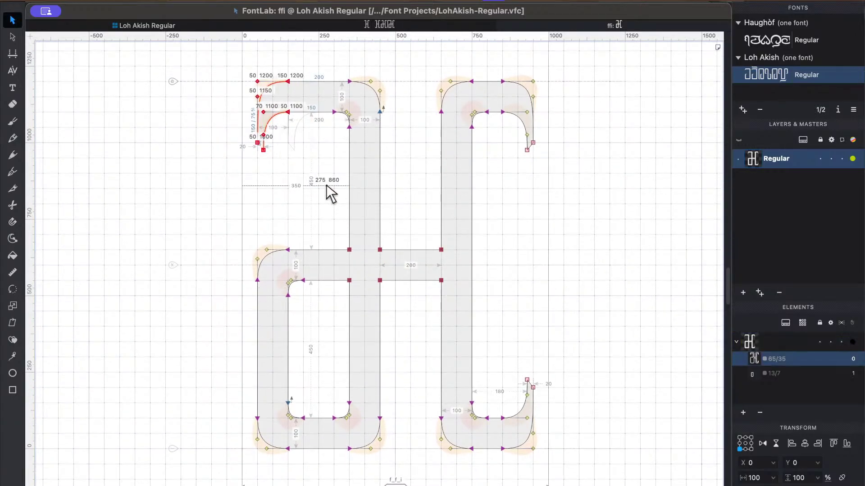
key(space)
Open ailohakish and f_f_i together in a new text view and enlarge them for comparison.
click(122, 26)
click(169, 478)
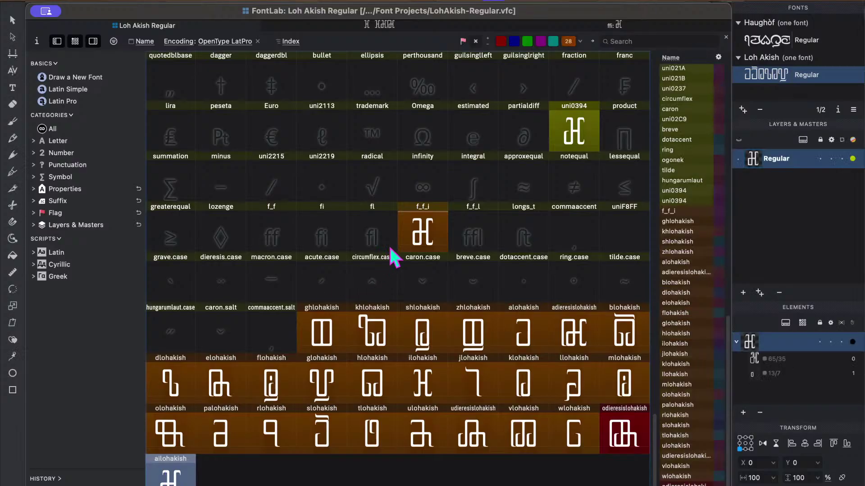
click(419, 244)
click(11, 90)
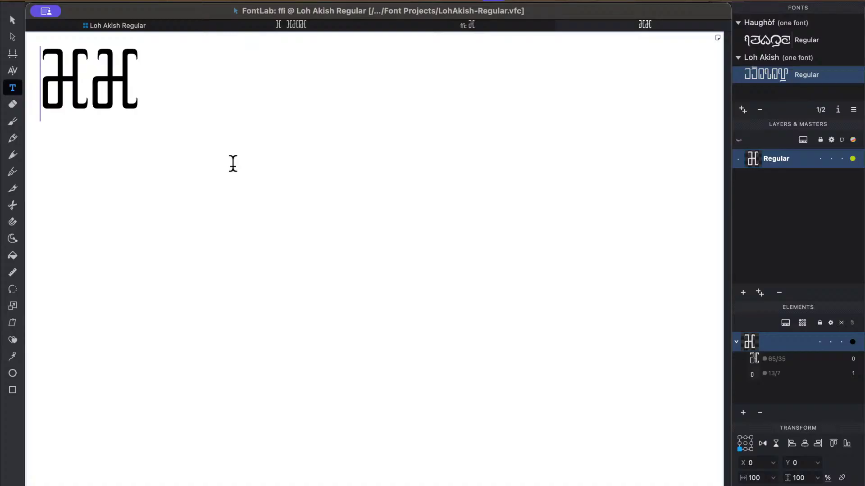
key(super+equal)
key(super+equal)
Move ailohakish in front of f_f_i in the text and separate the two glyphs with a space.
drag(359, 148, 267, 148)
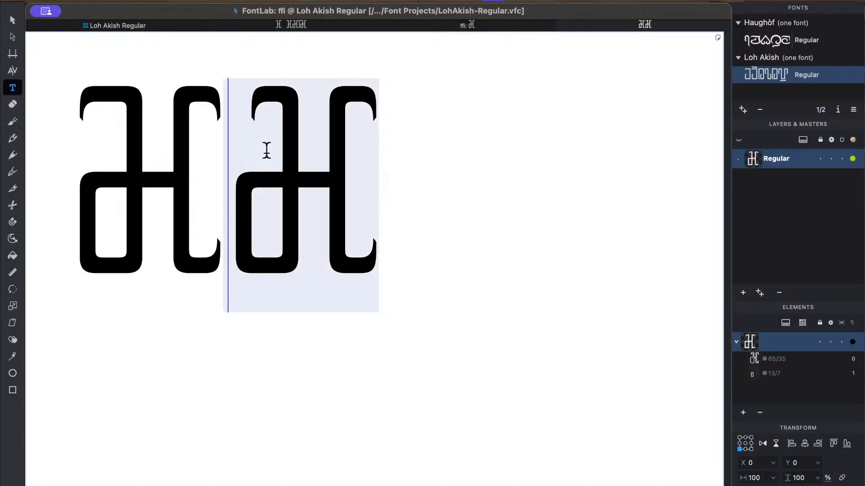
key(BackSpace)
key(super+z)
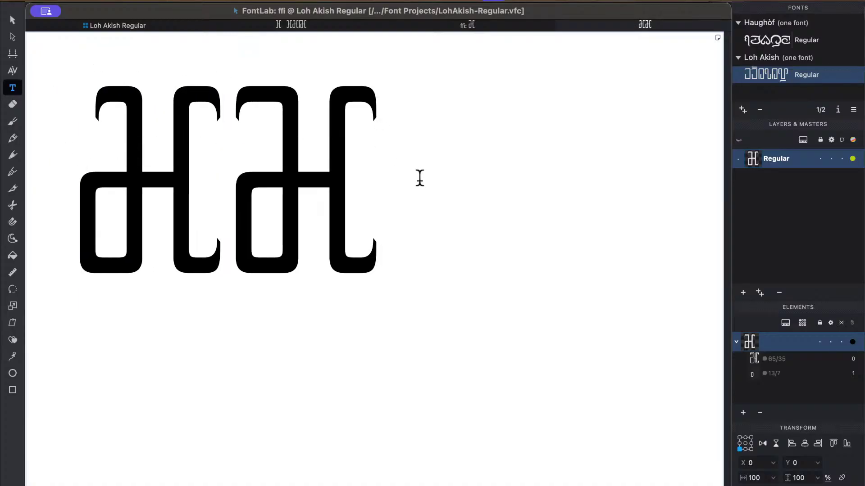
click(474, 216)
key(Return)
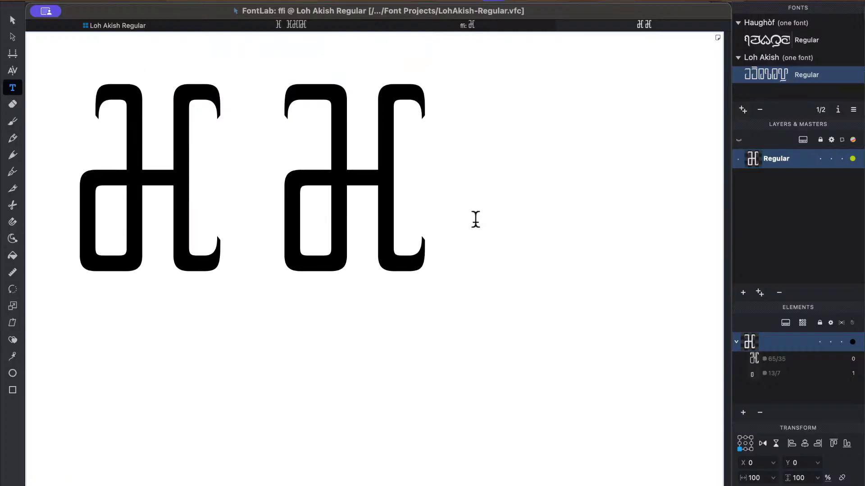
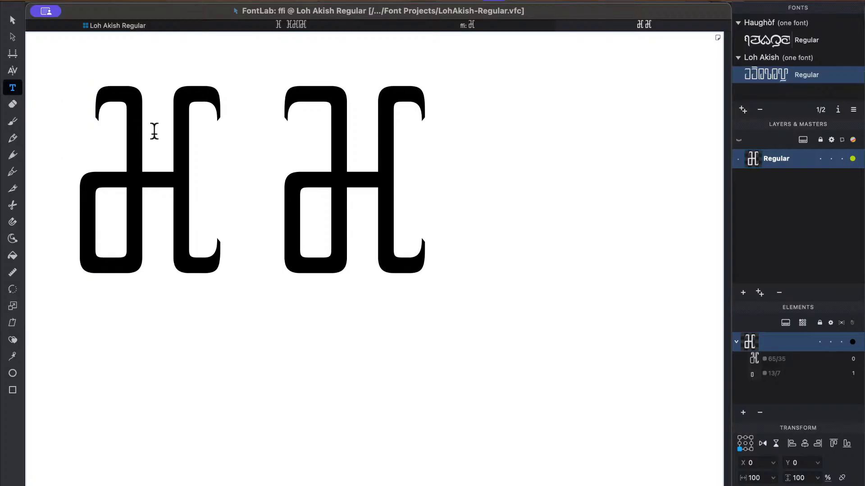
Insert the i glyph in front of ailohakish at the start of the comparison text.
text(e)
key(BackSpace)
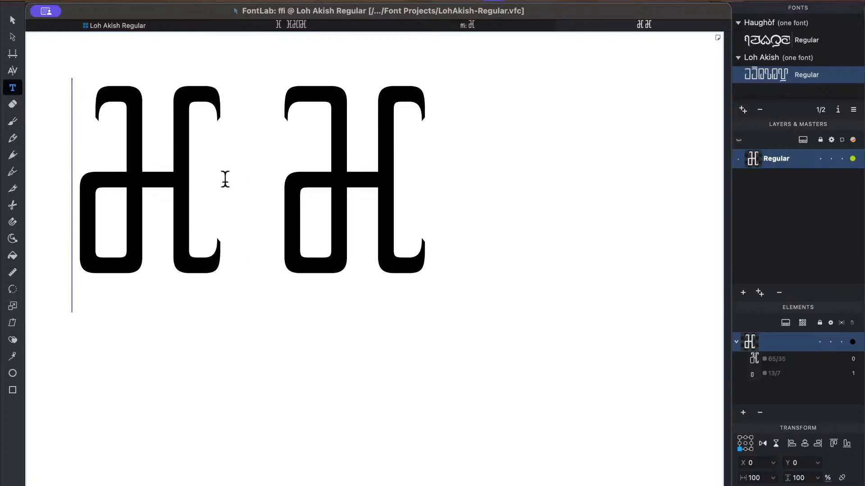
text(i)
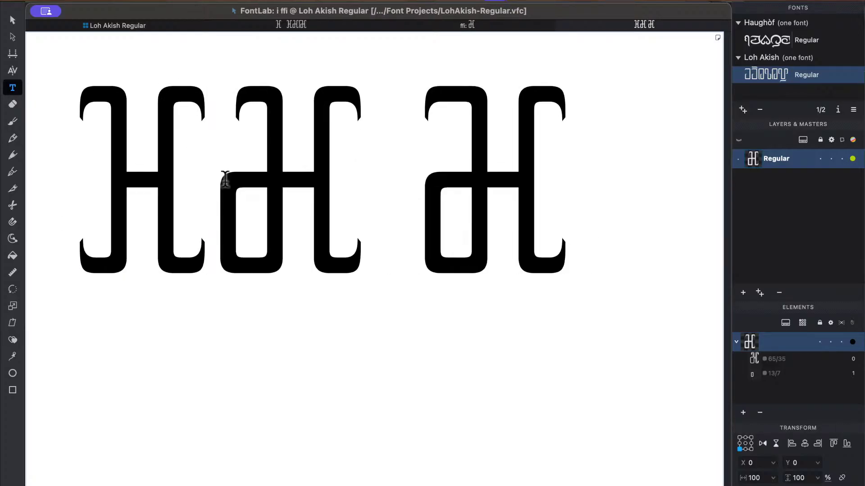
Insert the adieresislohakish glyph directly after ailohakish in the comparison text.
click(360, 209)
text(o)
key(BackSpace)
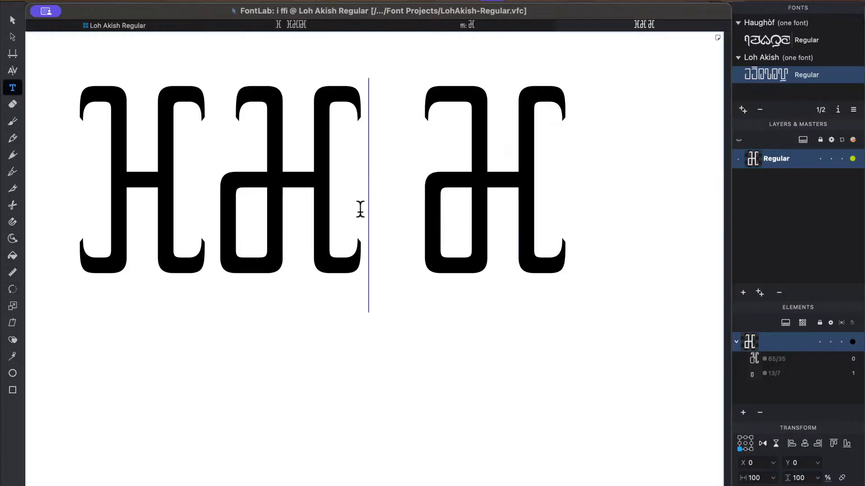
text(e)
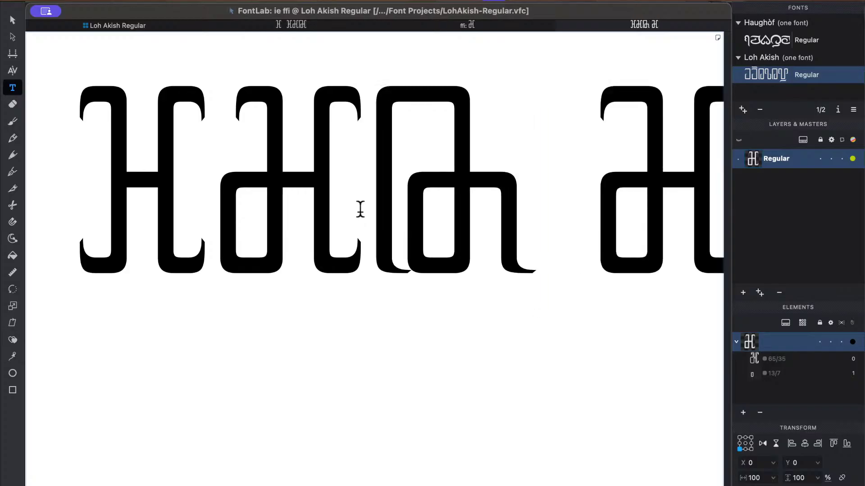
key(BackSpace)
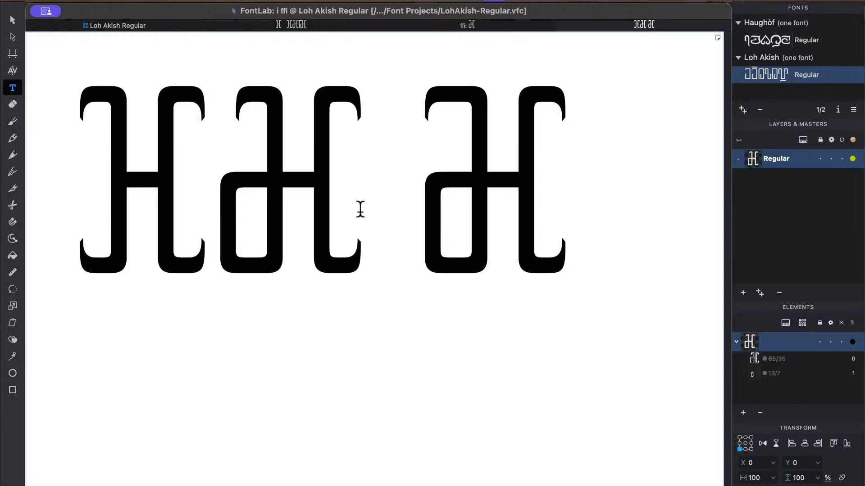
text(a)
key(BackSpace)
text(/a)
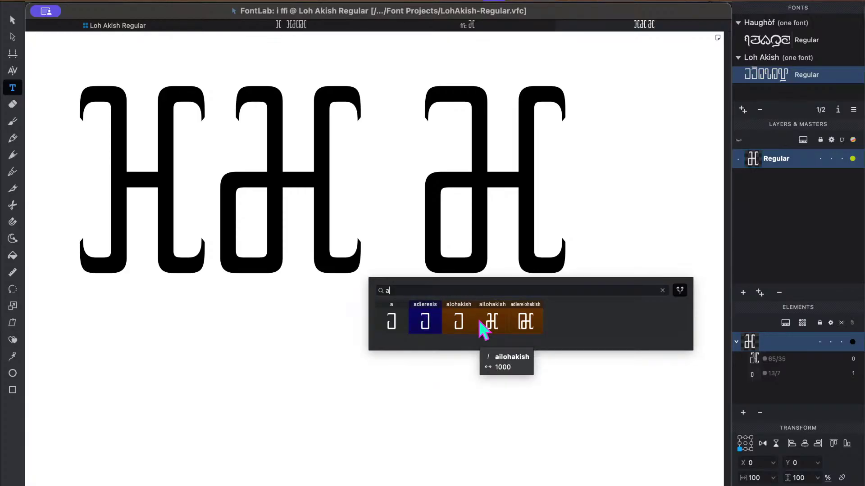
click(526, 322)
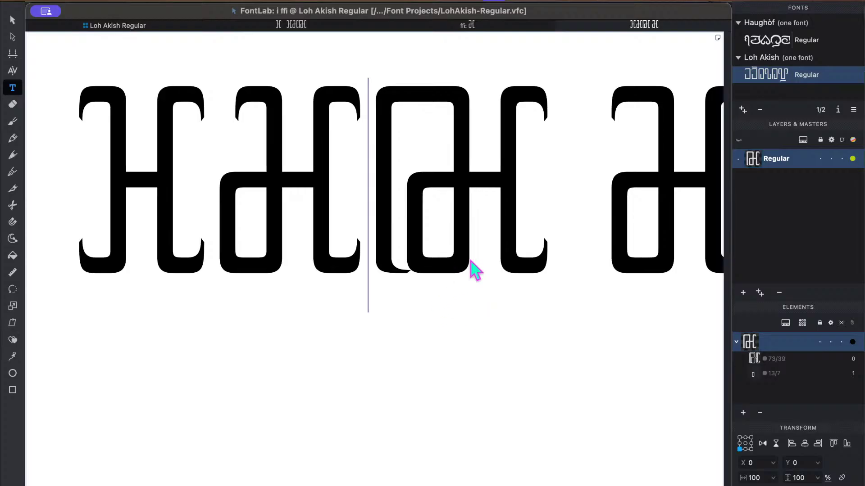
Replace the space before f_f_i with a line break so it starts a second line.
scroll(491, 248, right, 4)
click(406, 198)
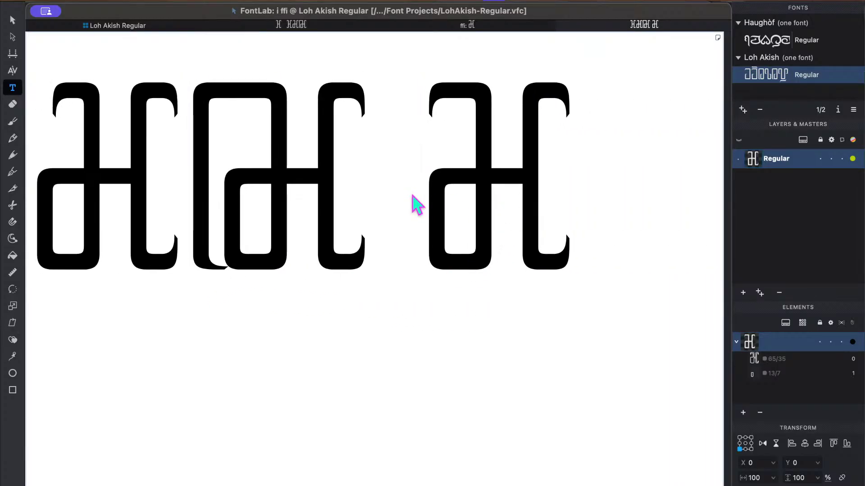
key(BackSpace)
key(Return)
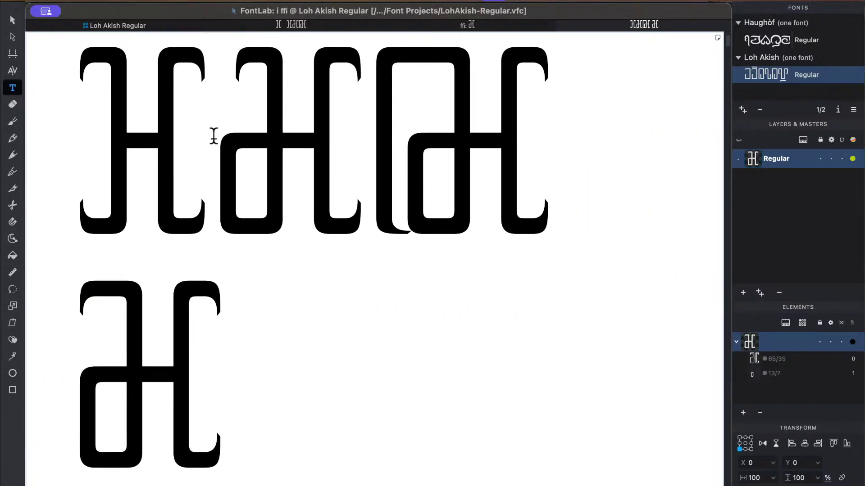
Copy the first line's i glyph in front of f_f_i and its adieresislohakish after it on the second line.
drag(214, 135, 131, 96)
key(ctrl+c)
click(67, 324)
key(ctrl+v)
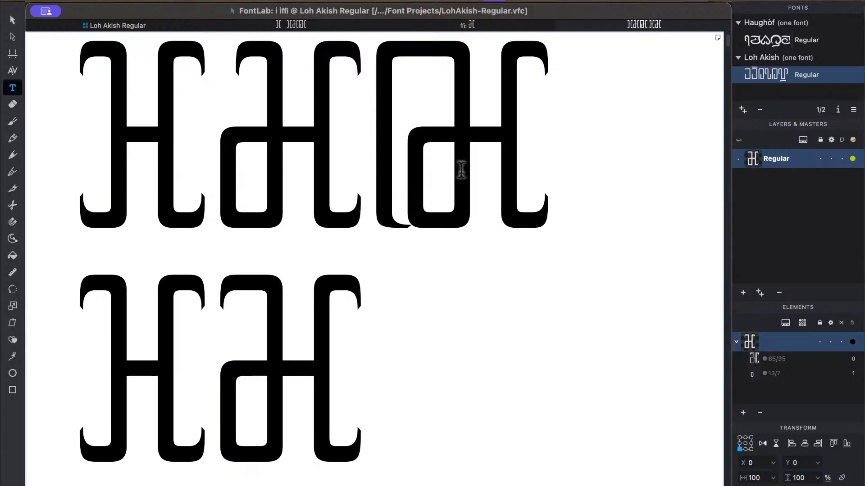
drag(498, 145, 388, 147)
key(cmd+c)
click(386, 357)
key(cmd+v)
scroll(457, 299, up, 2)
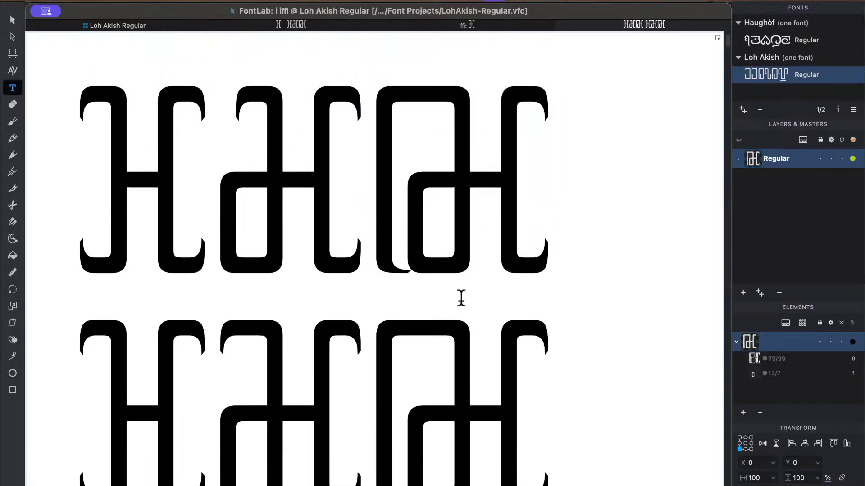
scroll(461, 297, down, 2)
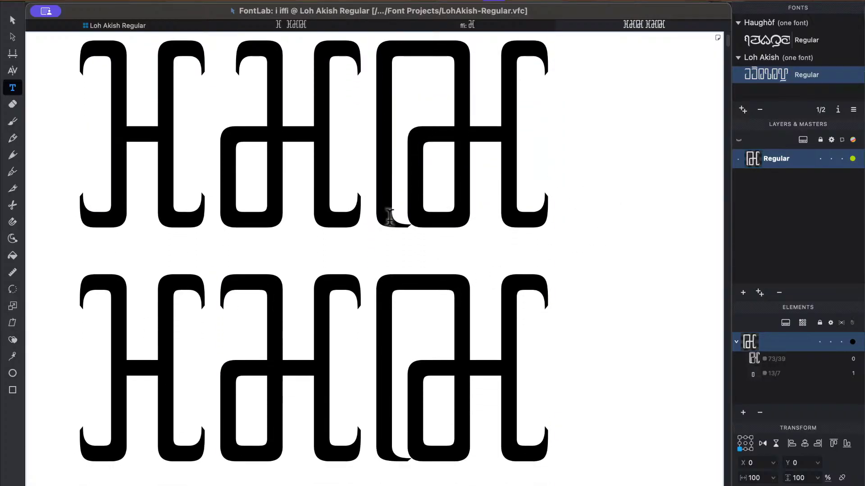
Compare ailohakish and f_f_i in the two lines and check the YouTube live chat for viewers' opinions.
key(ctrl+Up)
click(723, 358)
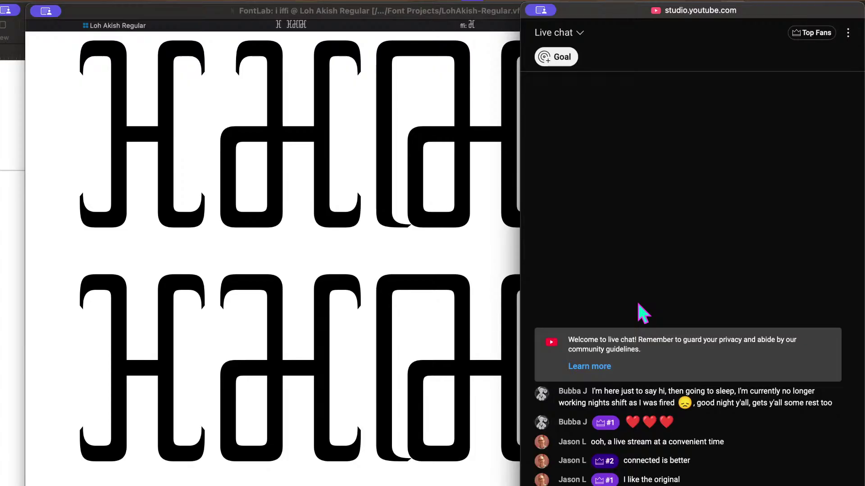
click(328, 209)
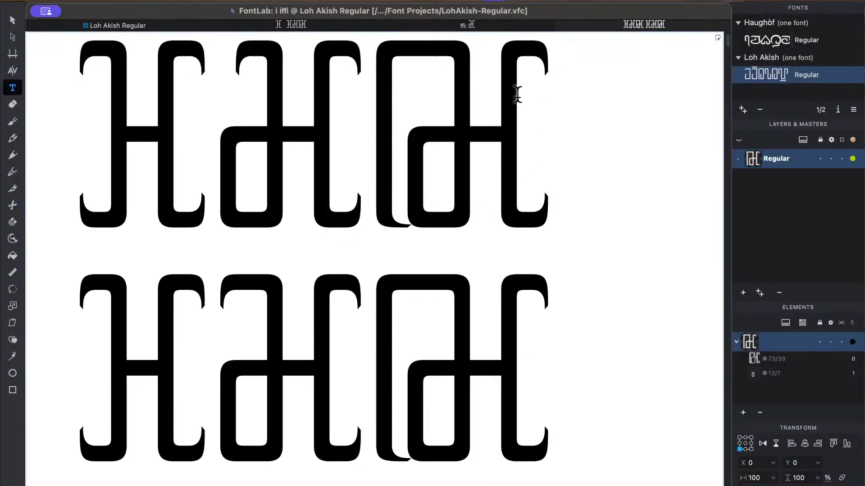
drag(316, 157, 220, 157)
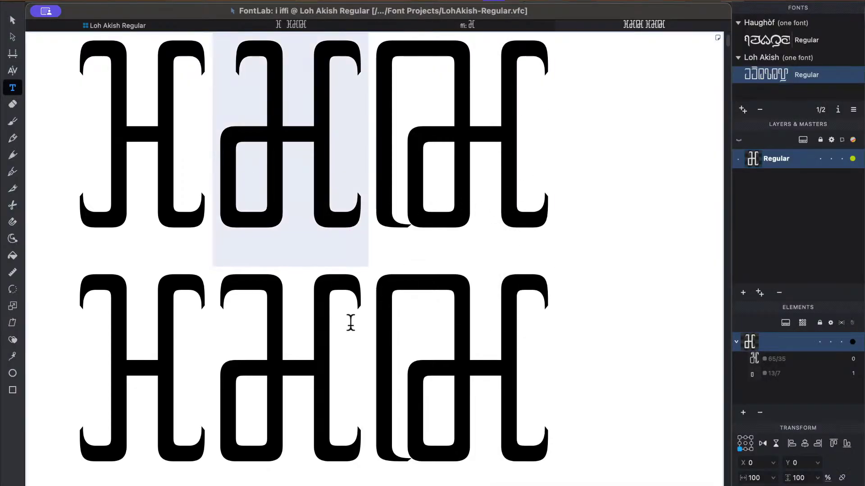
drag(350, 323, 210, 334)
click(369, 207)
click(578, 185)
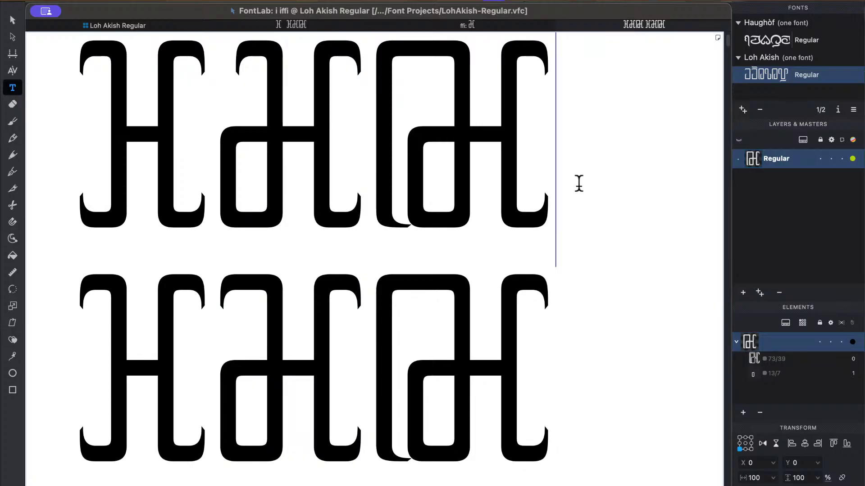
key(ctrl+Up)
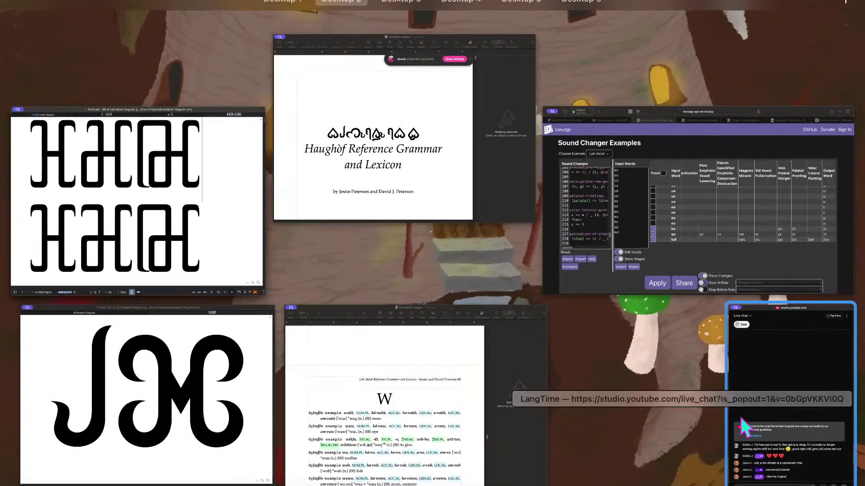
click(720, 358)
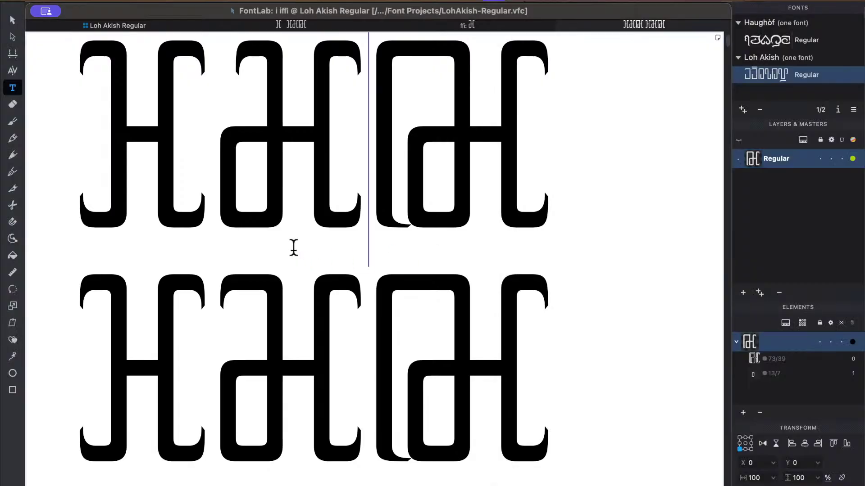
click(295, 253)
click(365, 162)
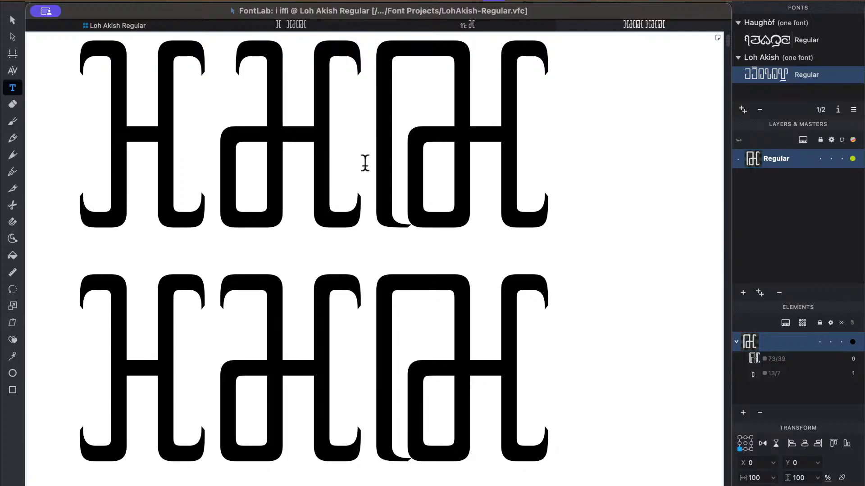
Copy the f_f_i glyph from the font overview into the uni03A9 slot.
click(115, 26)
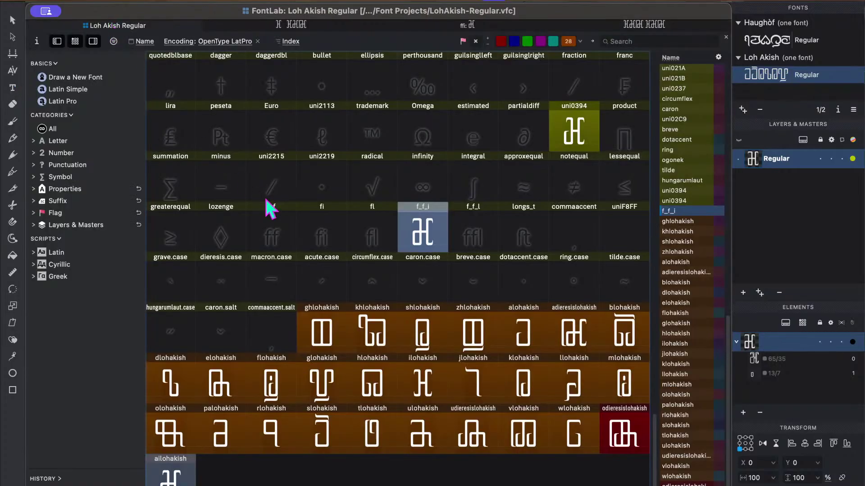
click(298, 270)
click(410, 237)
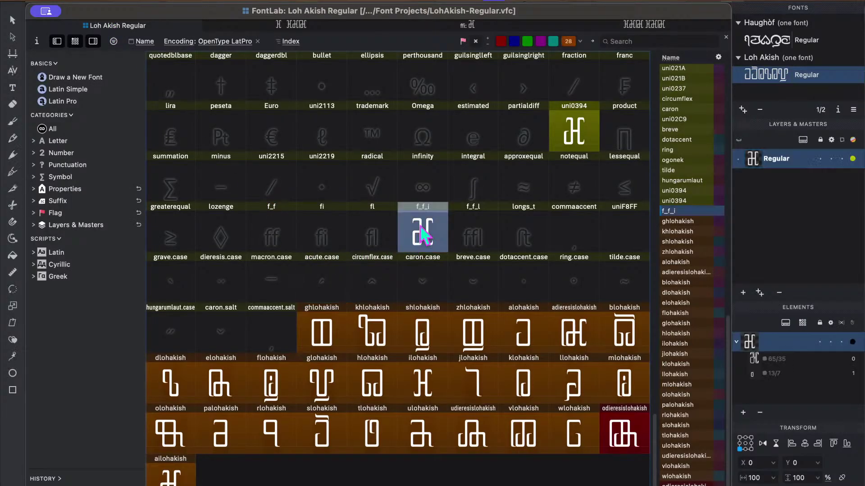
scroll(338, 252, up, 4)
click(375, 187)
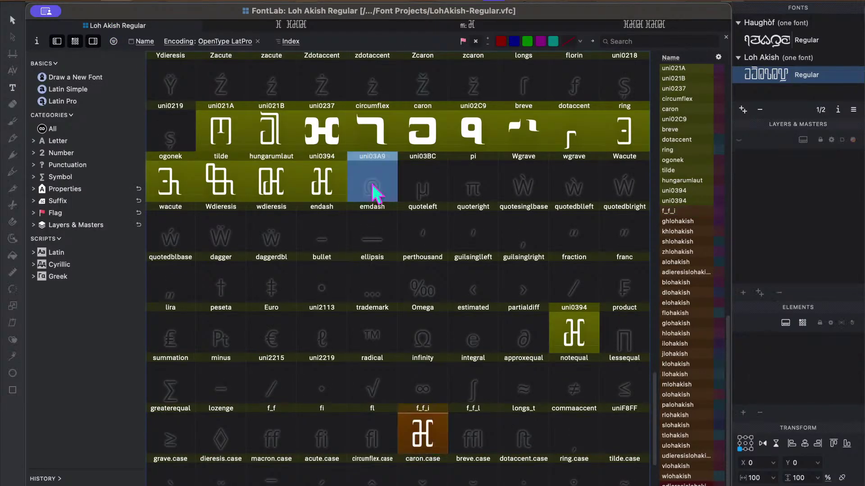
Delete the f_f_i glyph from the font.
click(411, 436)
key(Delete)
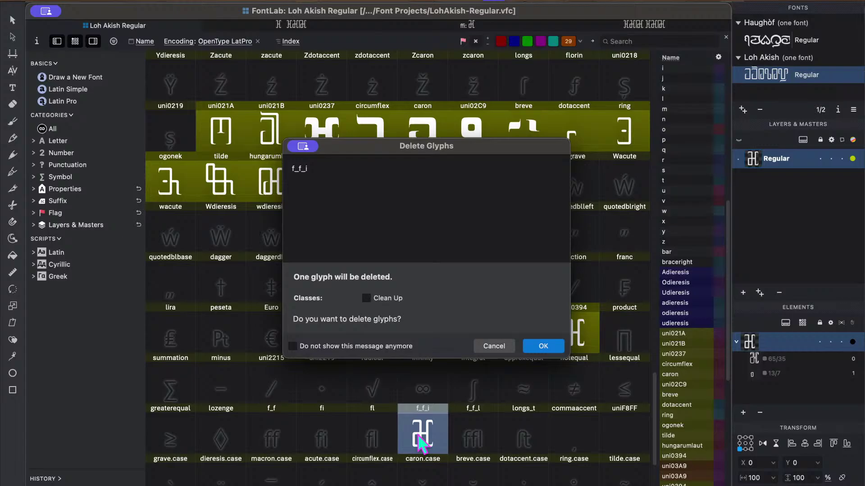
click(545, 345)
Flag the uni03A9 glyph with the same olive colour as uni0394.
click(392, 183)
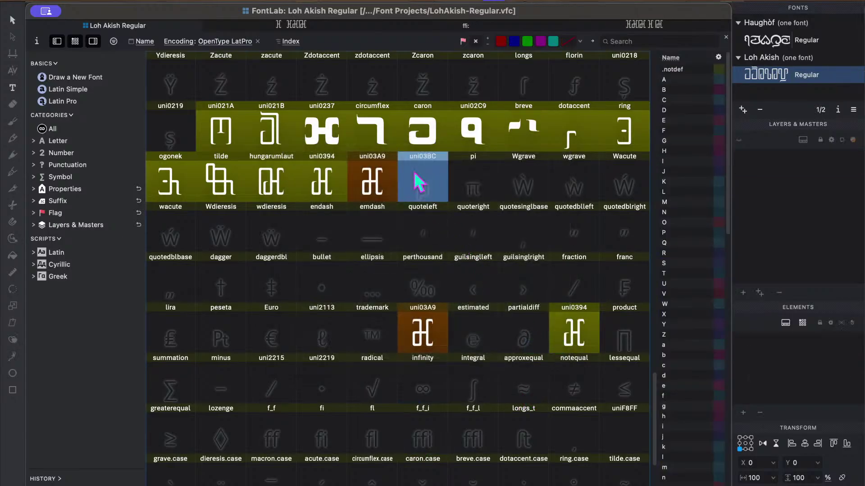
click(580, 41)
click(580, 60)
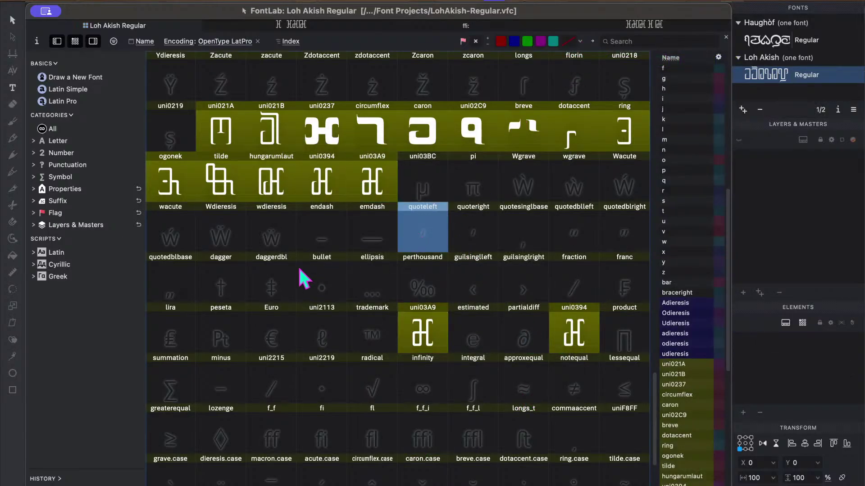
scroll(290, 277, down, 4)
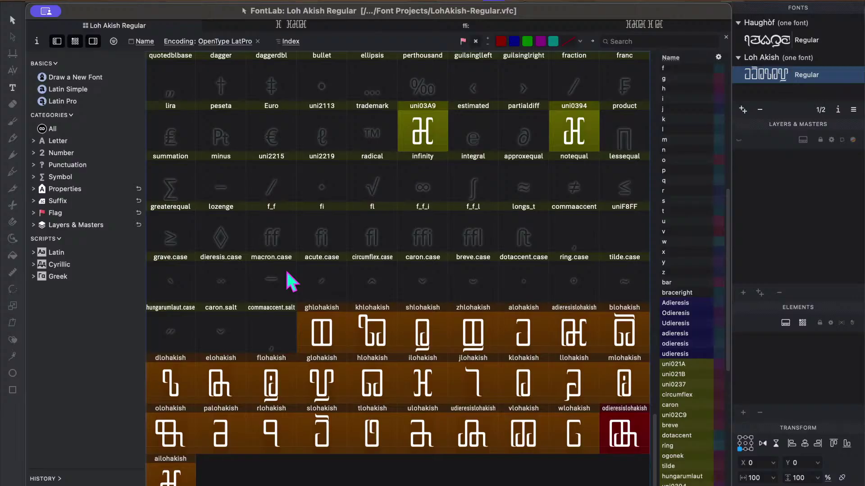
Check the YouTube live chat for new viewer comments and return to the font overview.
key(ctrl+Up)
click(761, 439)
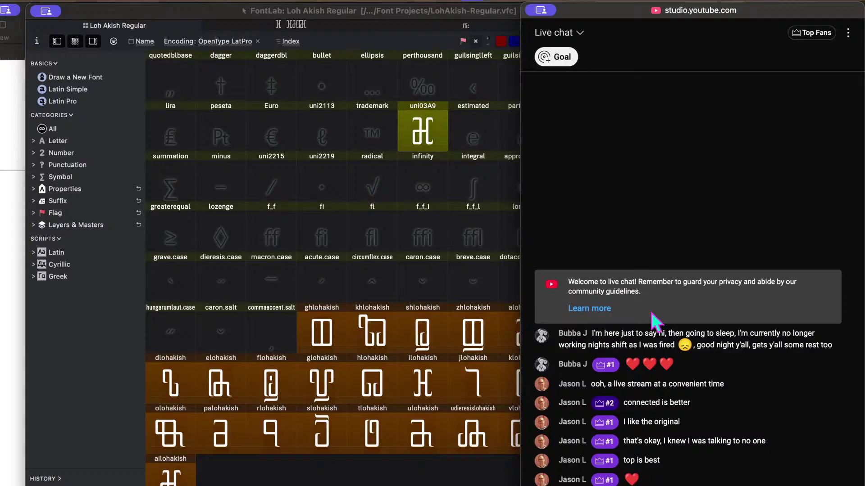
click(340, 225)
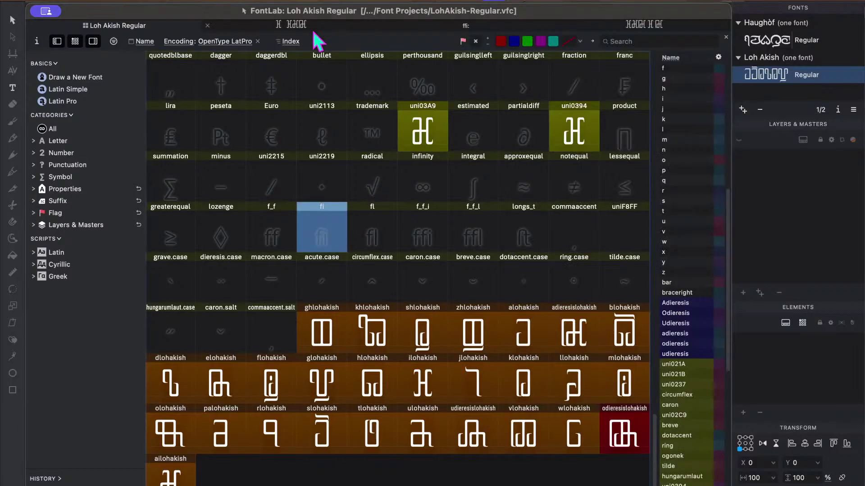
Show the text settings beside the first sample text and enable OpenType features with liga, viewing the text at a smaller size.
click(294, 25)
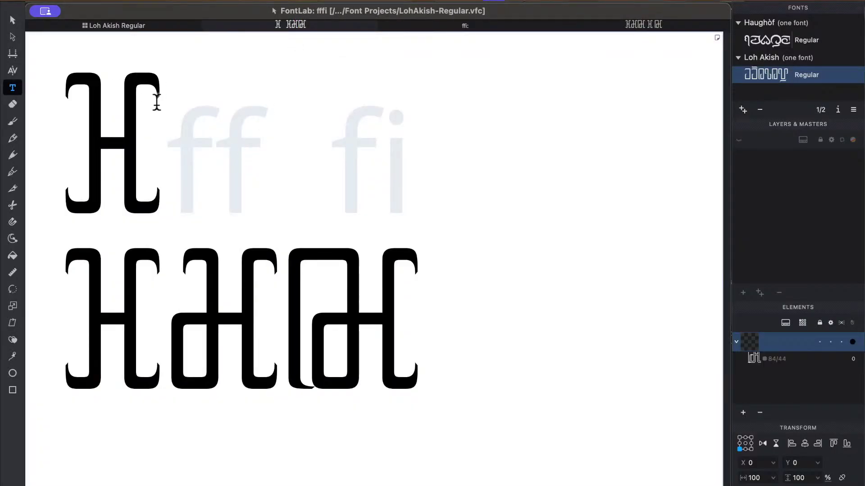
key(super+minus)
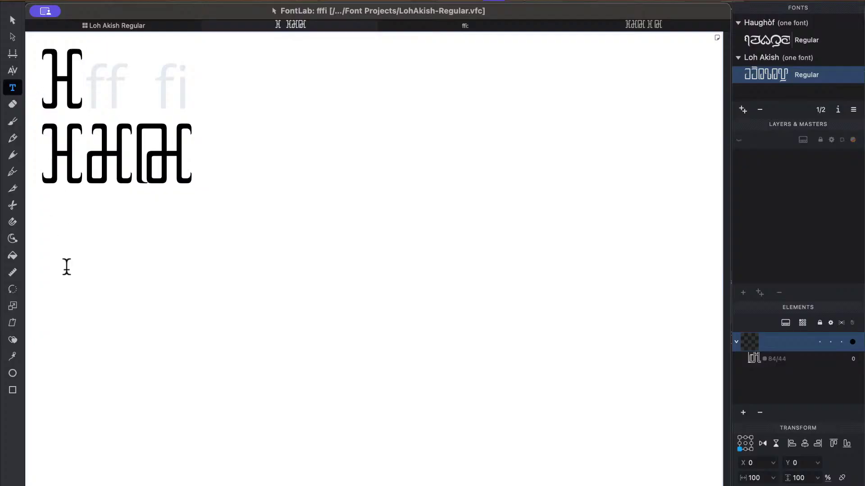
key(super+alt+s)
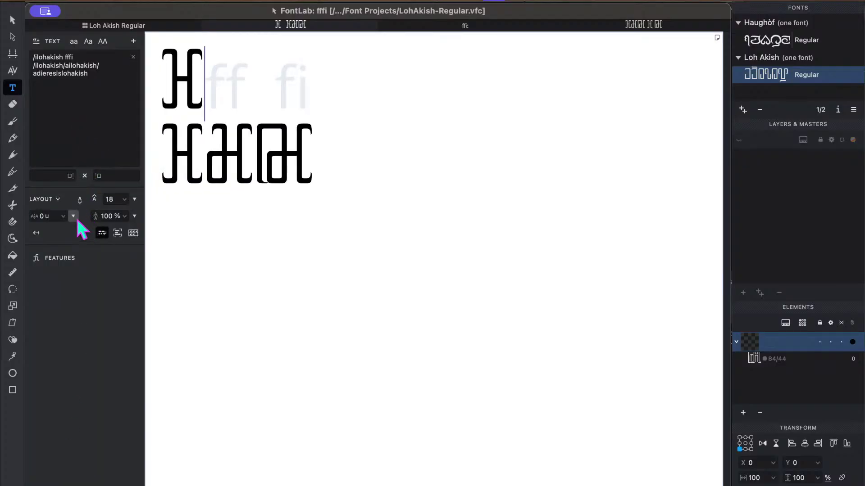
click(37, 257)
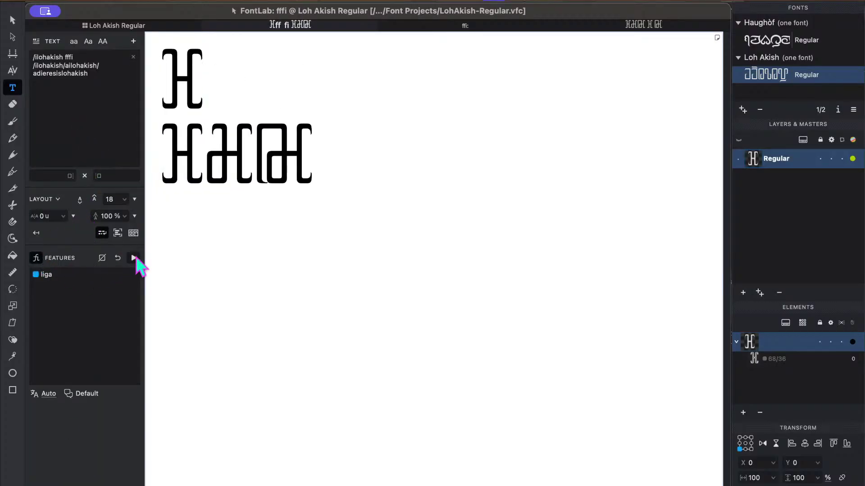
Replace the entire sample text with "ma".
key(super+a)
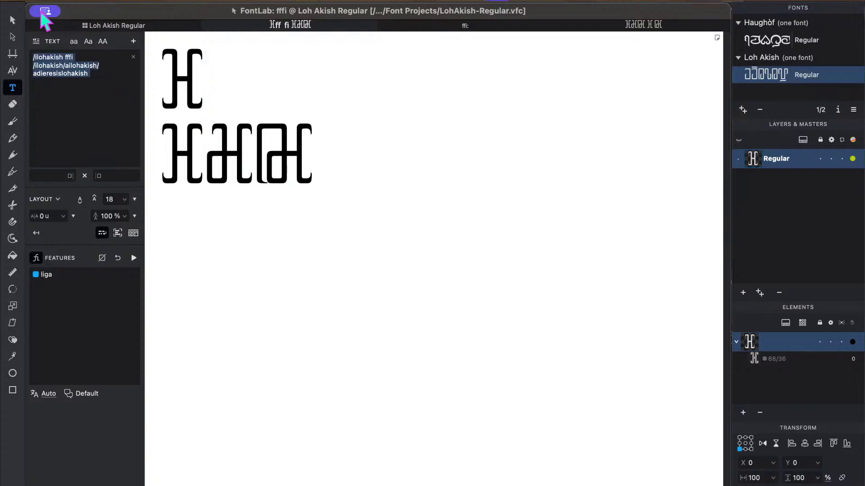
click(261, 142)
text(ma/)
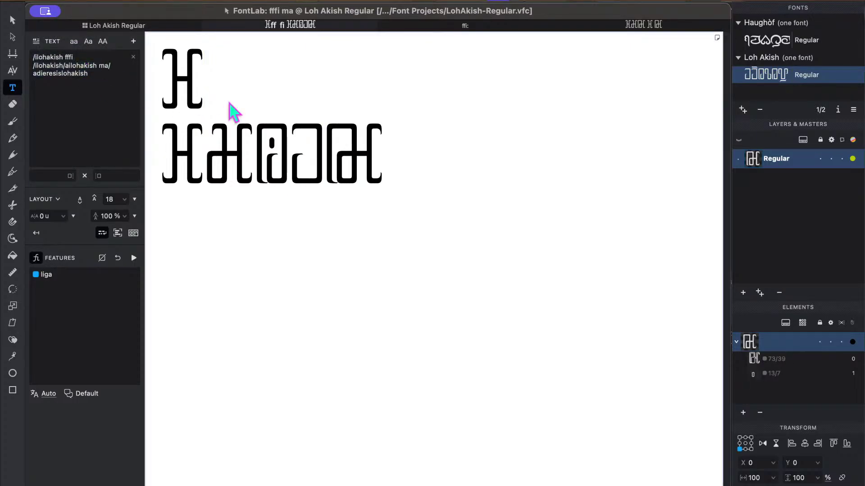
click(101, 90)
key(super+a)
text(ma)
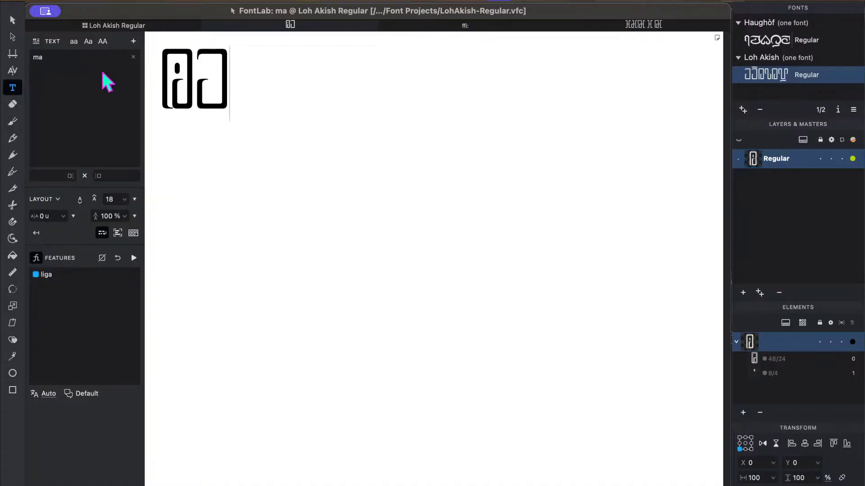
Extend the sample text to "maala" as a trial word, then shorten it back to "maa".
text(ala)
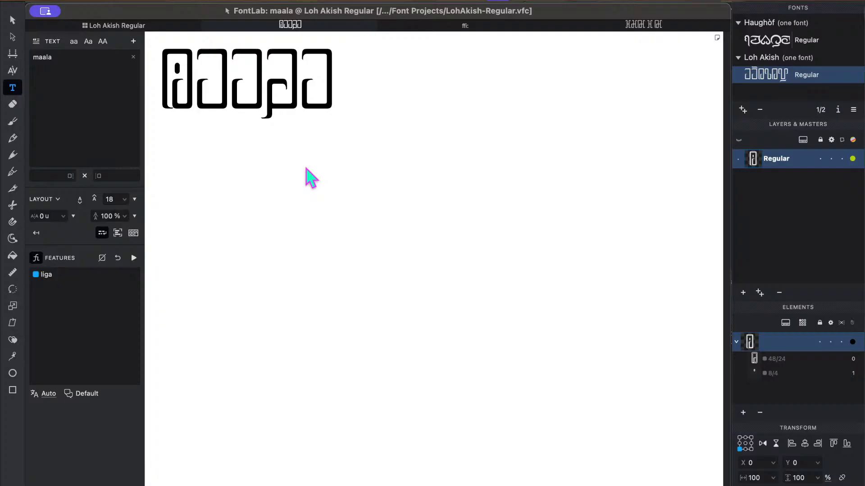
key(BackSpace)
key(BackSpace)
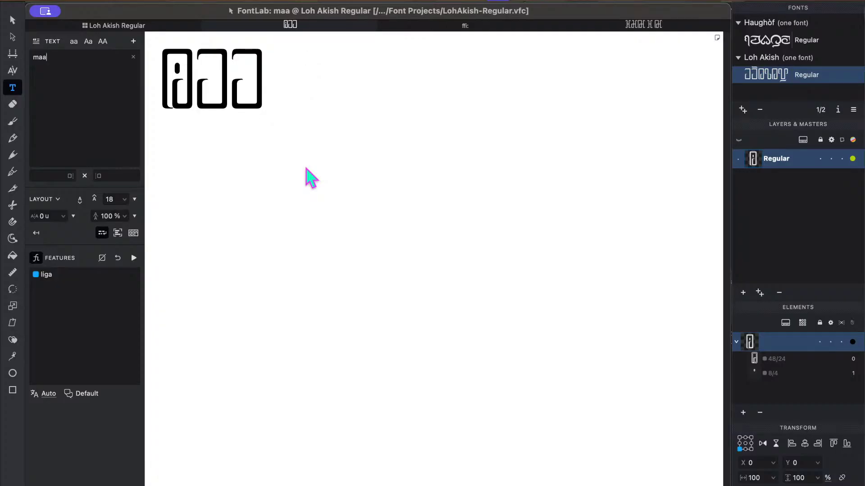
text(la)
key(BackSpace)
key(BackSpace)
text(l)
key(BackSpace)
text(l)
key(BackSpace)
Try "maaqa" and "maaka" as sample words, then reduce the text to "maa".
text(q)
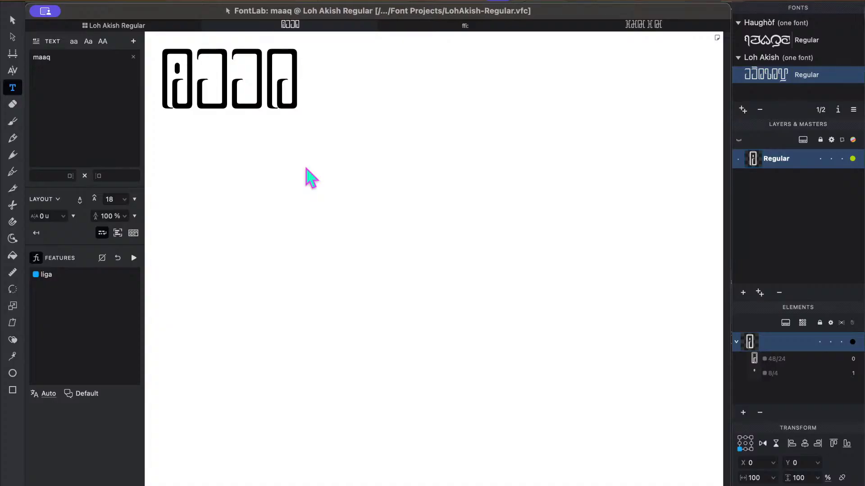
text(a)
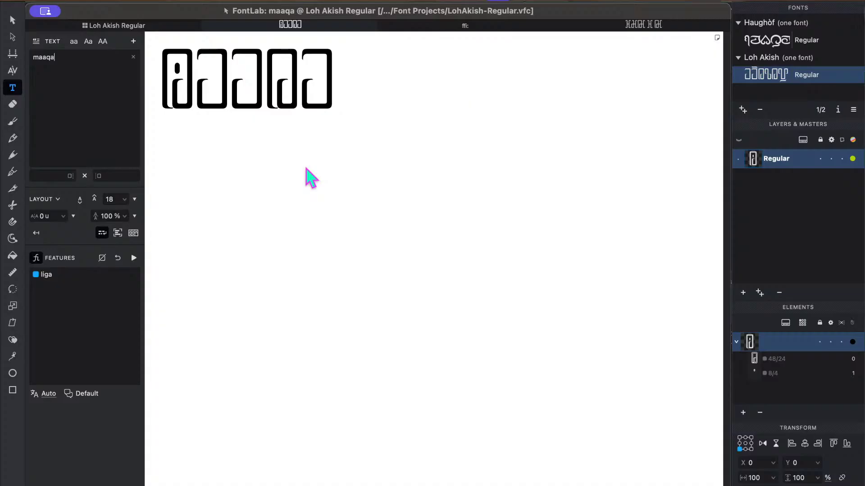
key(BackSpace)
key(BackSpace)
text(ka)
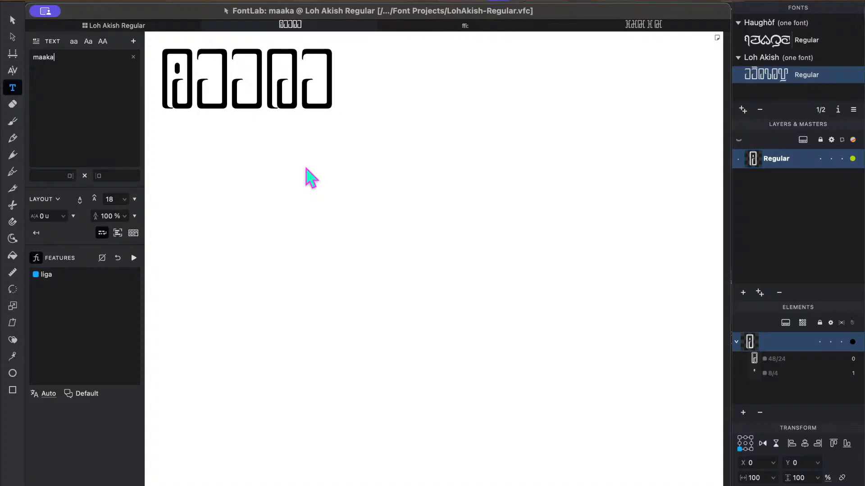
key(BackSpace)
key(BackSpace)
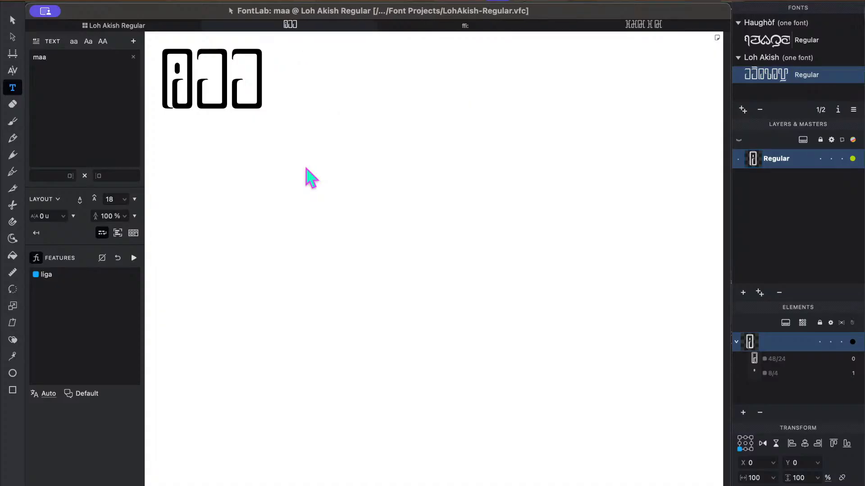
Try the endings "ka" and "pa" after "maa" in the sample text, removing each again.
text(ka)
key(BackSpace)
key(BackSpace)
text(ka)
key(BackSpace)
key(BackSpace)
text(pa)
key(BackSpace)
key(BackSpace)
Complete the first sample line as "maaba" and add the lines "meeba" and "mooba" below it.
text(ba )
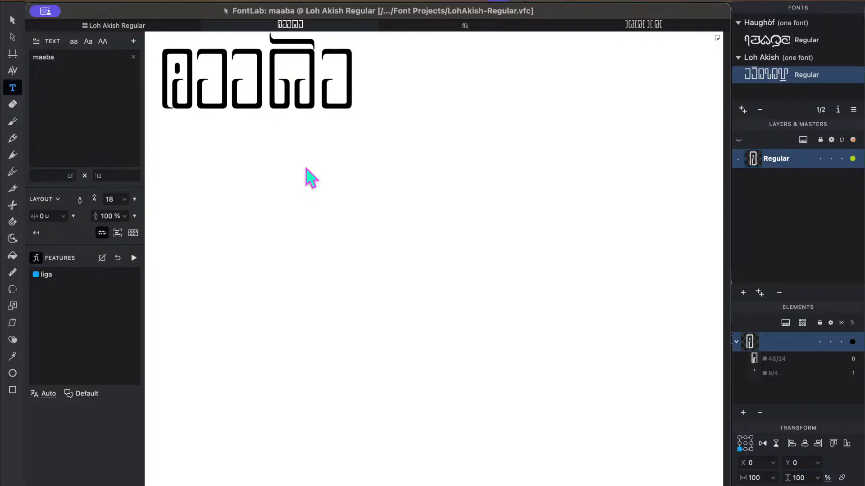
text(meeb)
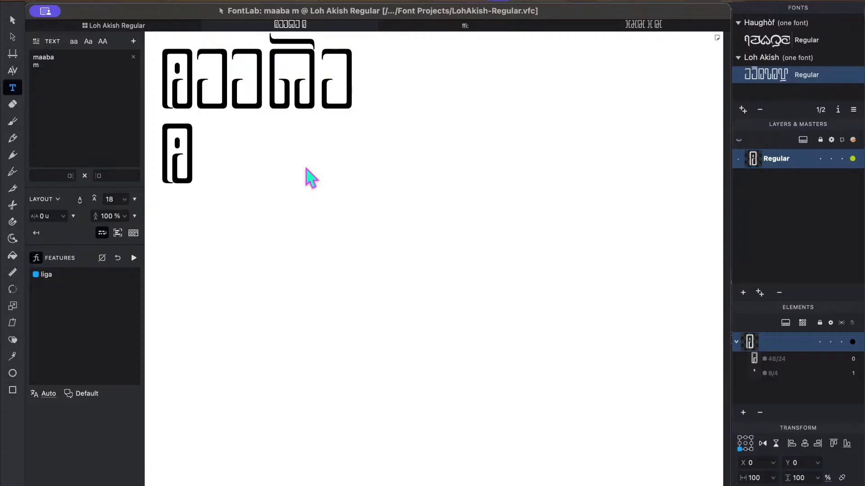
text(a)
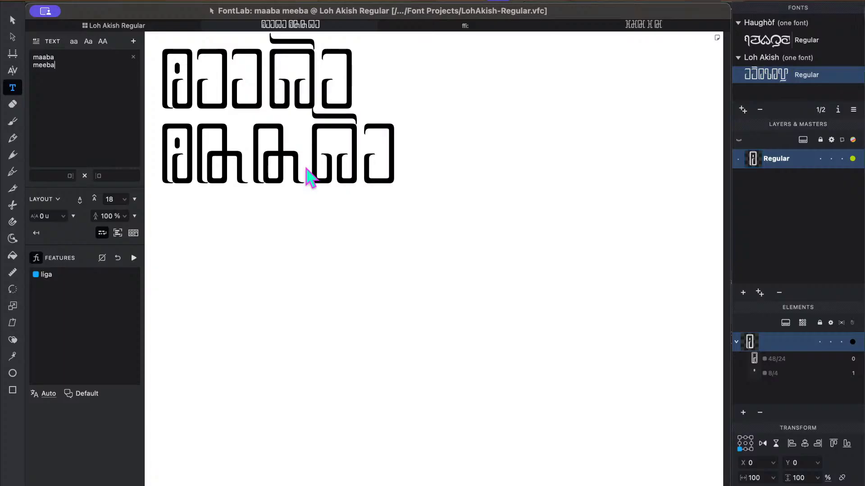
key(Return)
text(mooba)
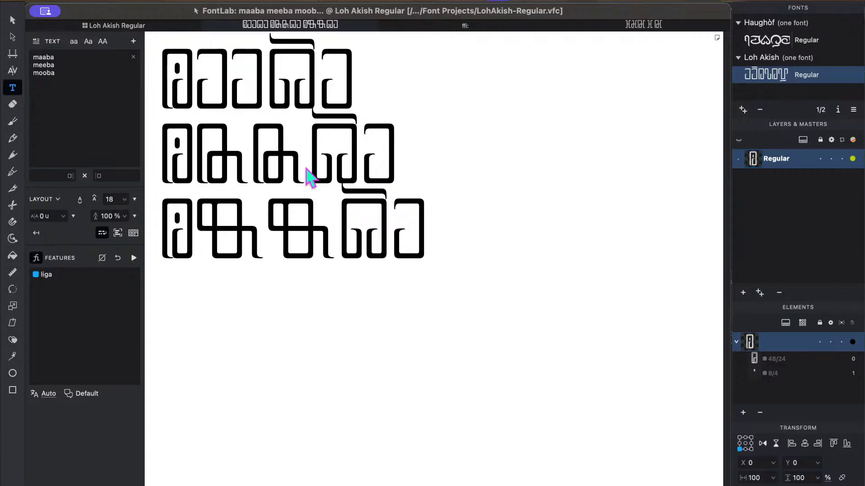
Add the sample lines "muuba", "miiba" and "määba" below "mooba".
key(Return)
text(muuba)
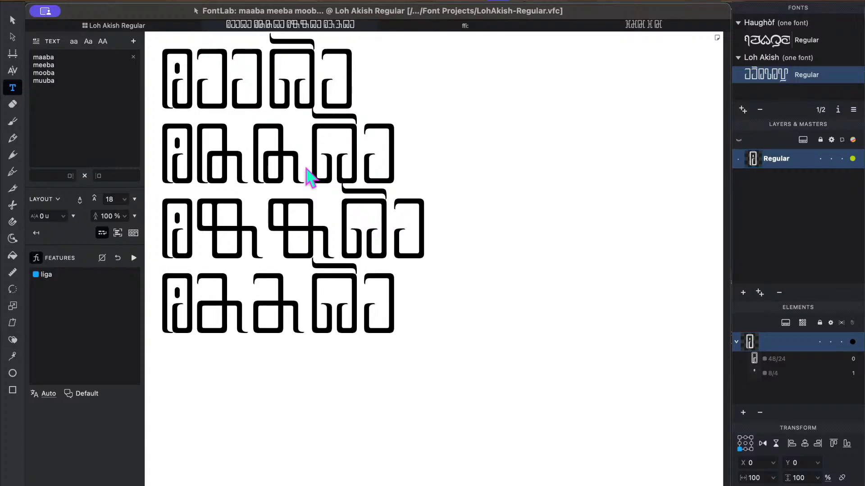
key(Return)
text(miiba)
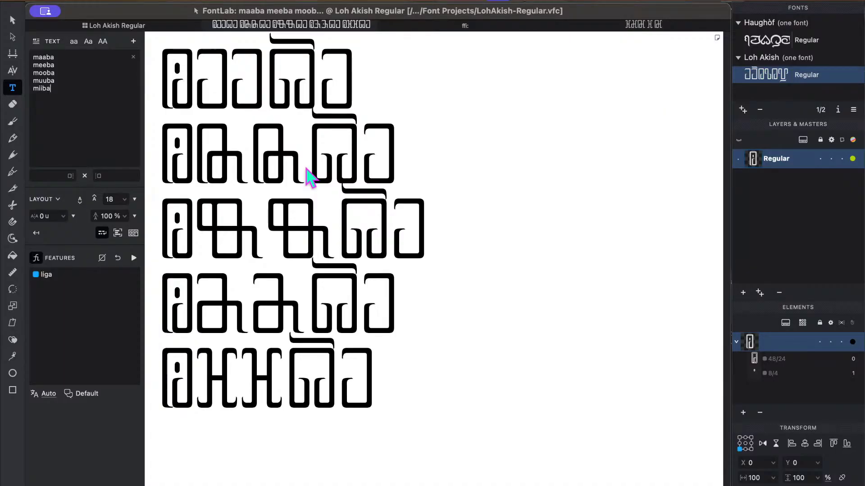
key(Return)
text(mää)
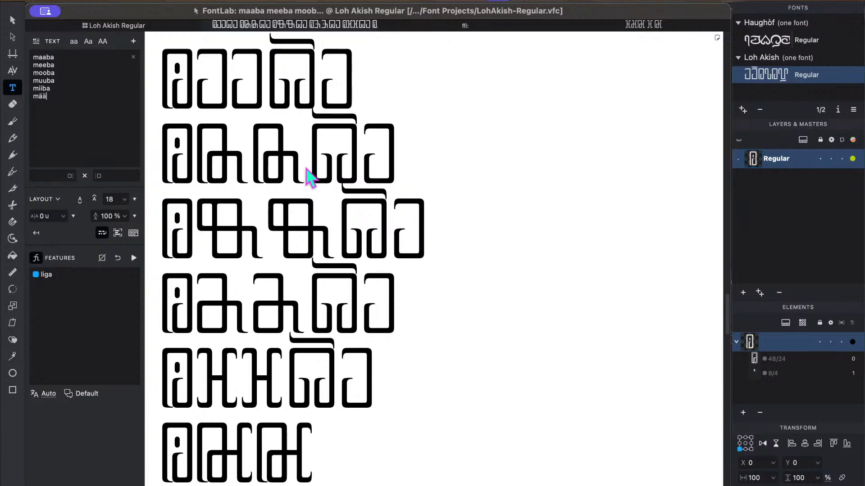
text(ba)
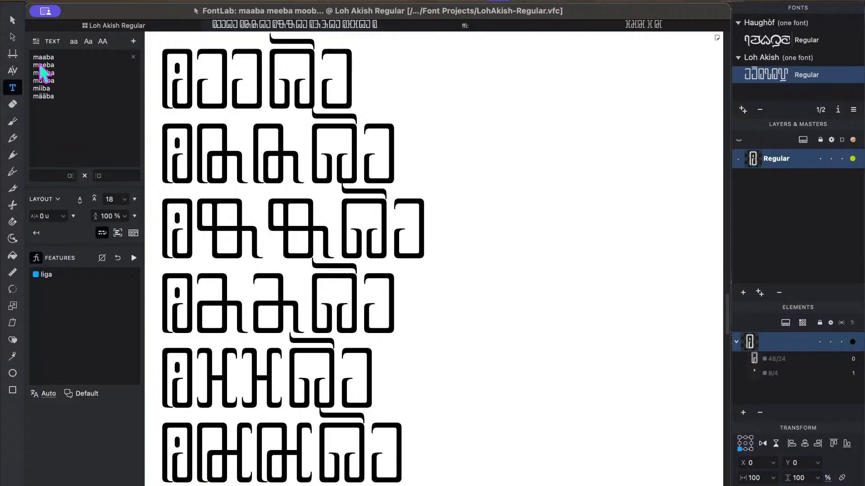
Replace the first sample line with "müüba".
double_click(56, 54)
text(m)
key(alt+u)
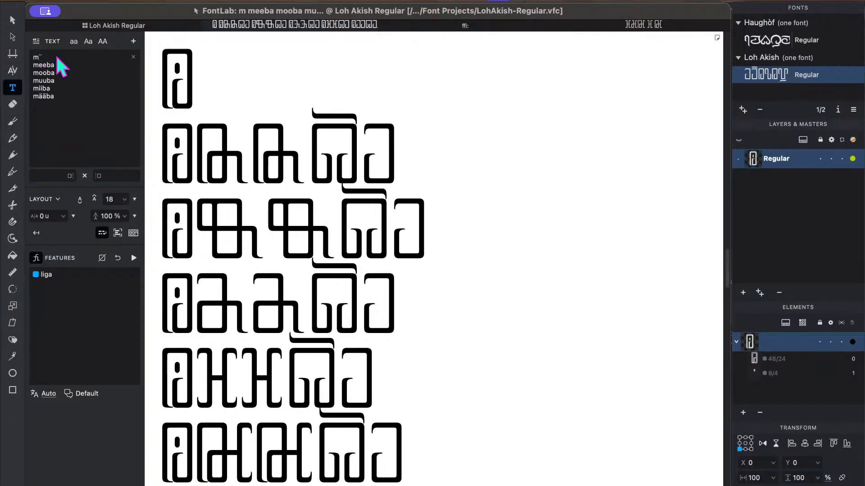
text(u)
key(alt+u)
text(uba)
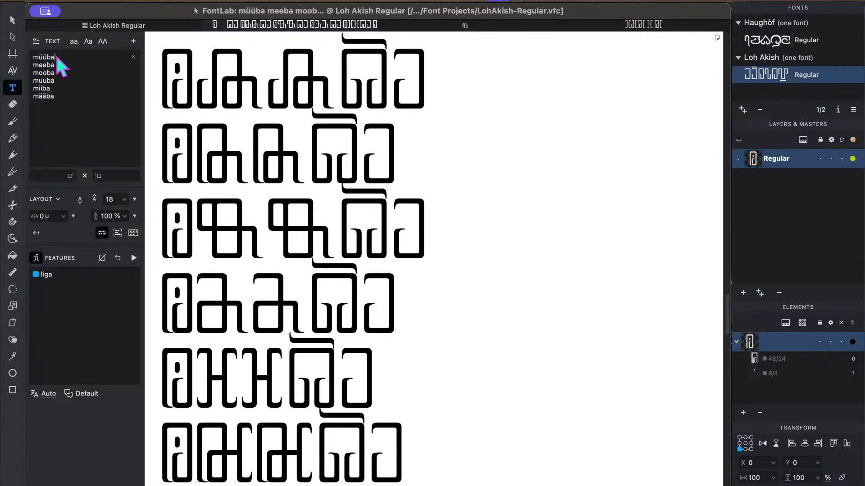
Check the YouTube live chat among the open windows and return to the Loh Akish sample text.
key(ctrl+Up)
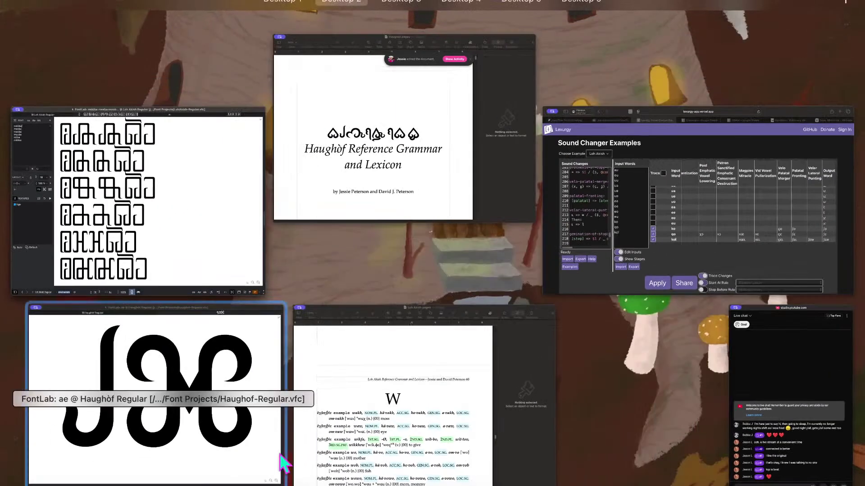
click(231, 241)
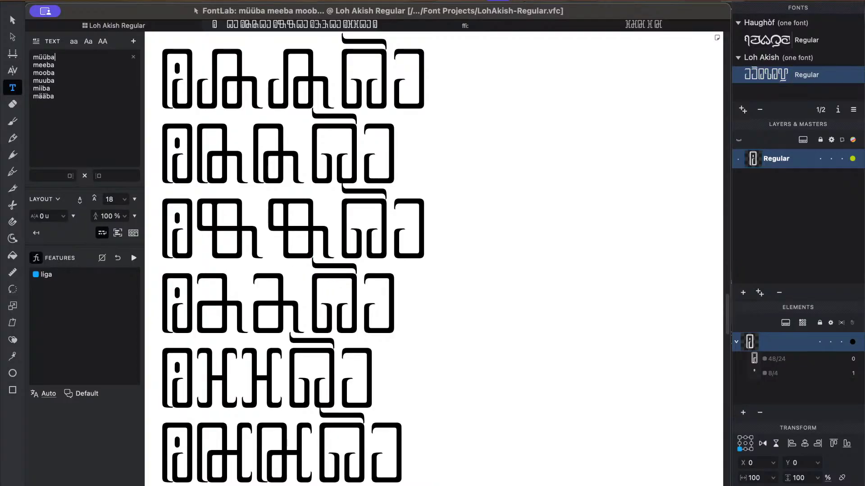
key(ctrl+Up)
click(846, 426)
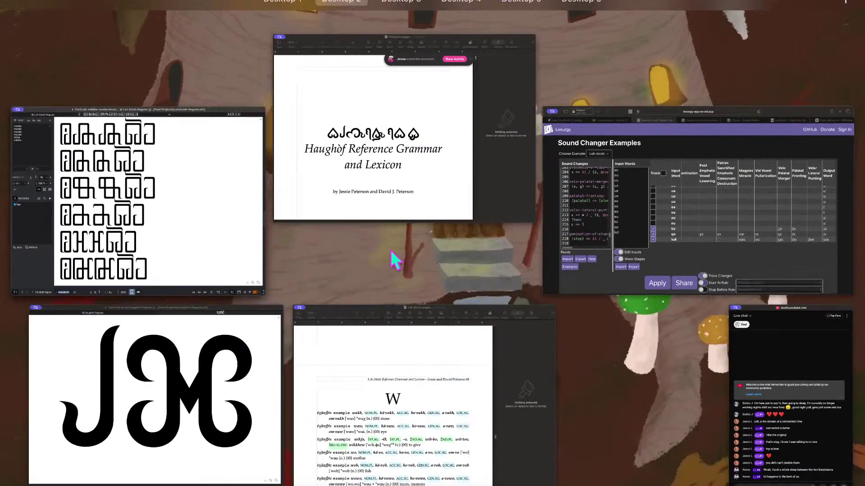
click(269, 242)
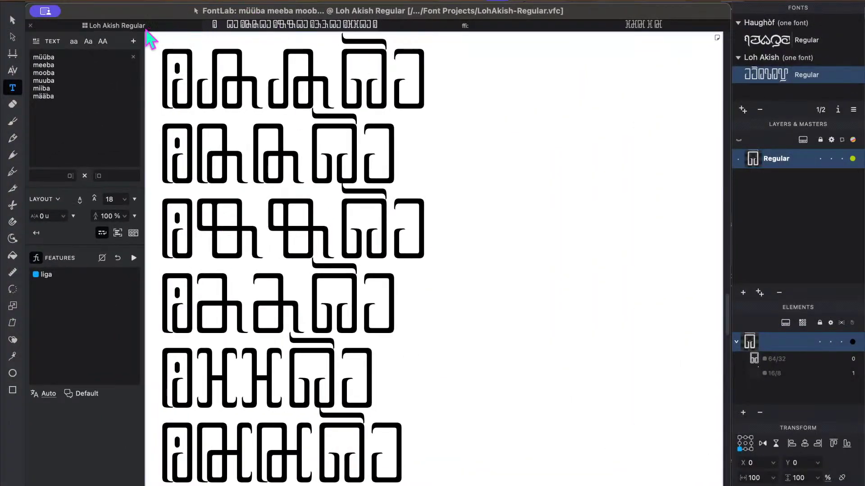
Open the llohakish glyph from the font overview and examine the descending tail below its baseline.
click(131, 27)
click(322, 99)
click(451, 222)
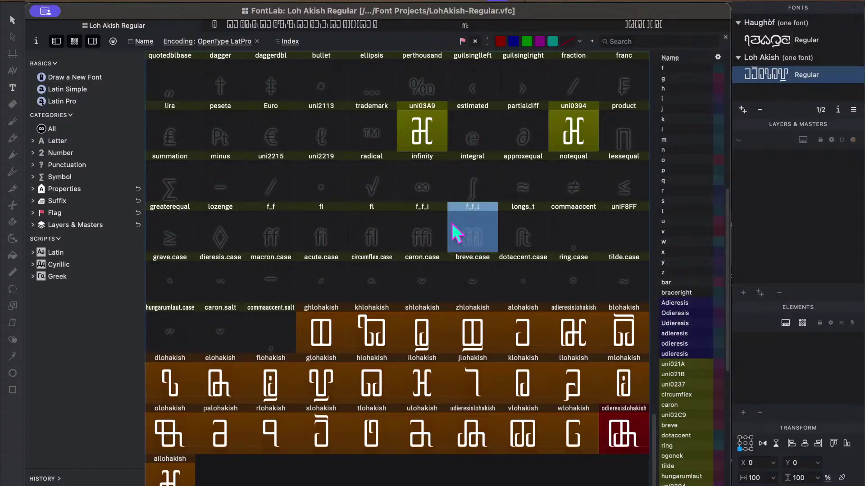
click(305, 226)
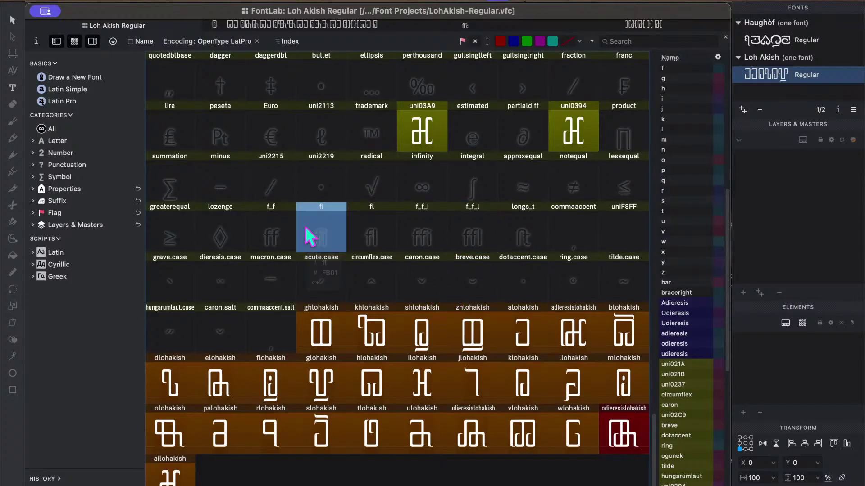
double_click(577, 387)
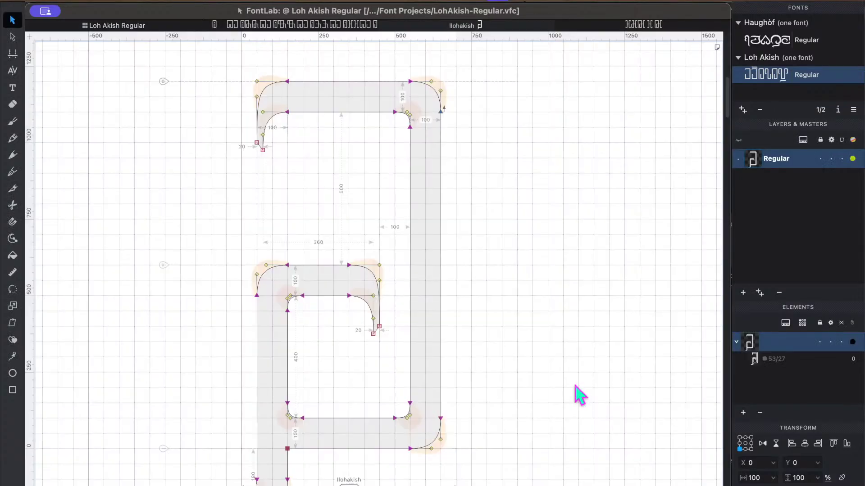
scroll(315, 434, down, 3)
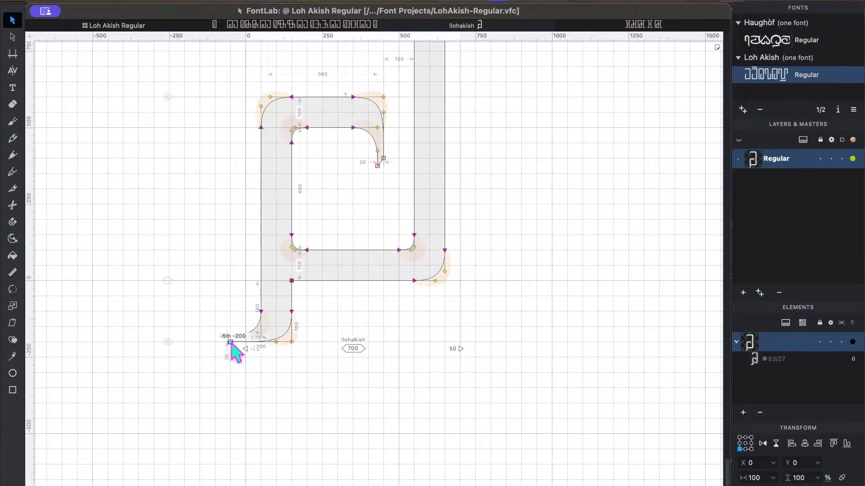
Open udieresislohakish and lower the foot of its final stem 200 units, to y -200, then preview it.
click(118, 26)
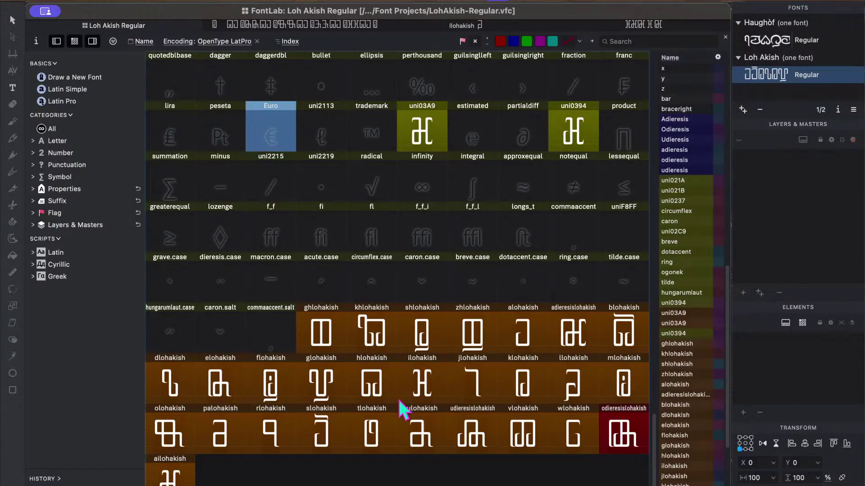
double_click(488, 451)
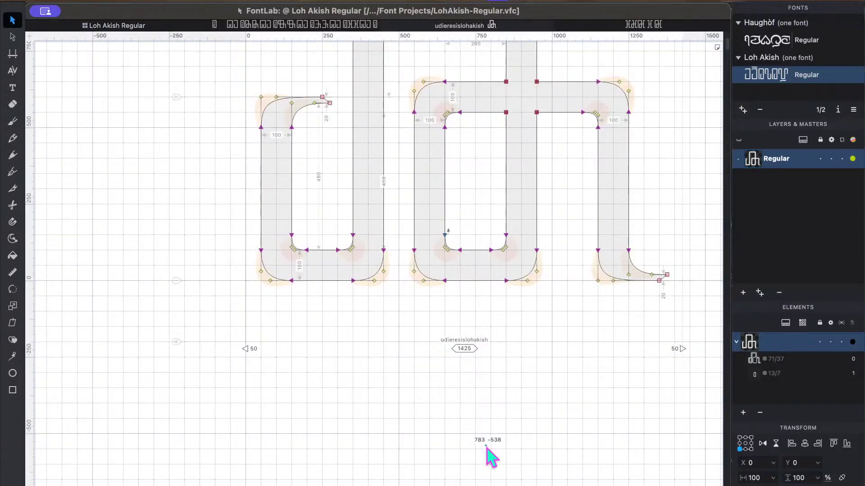
drag(507, 222, 609, 355)
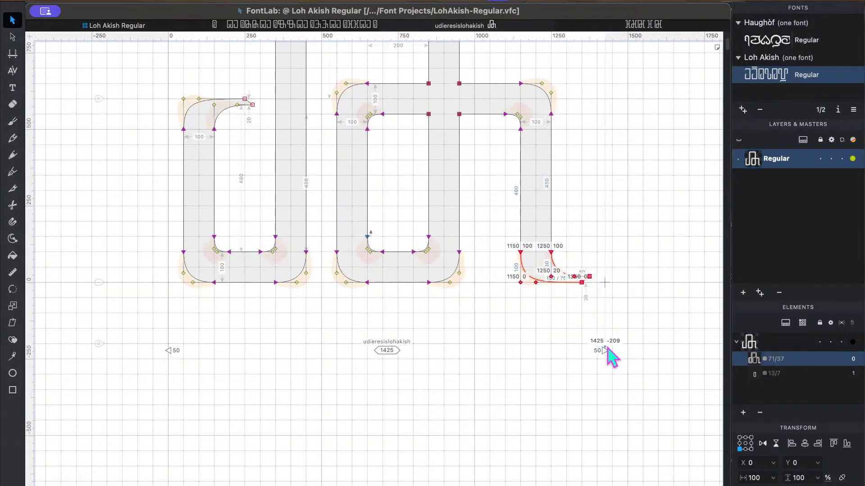
key(super+shift+Down)
key(super+shift+Down)
key(space)
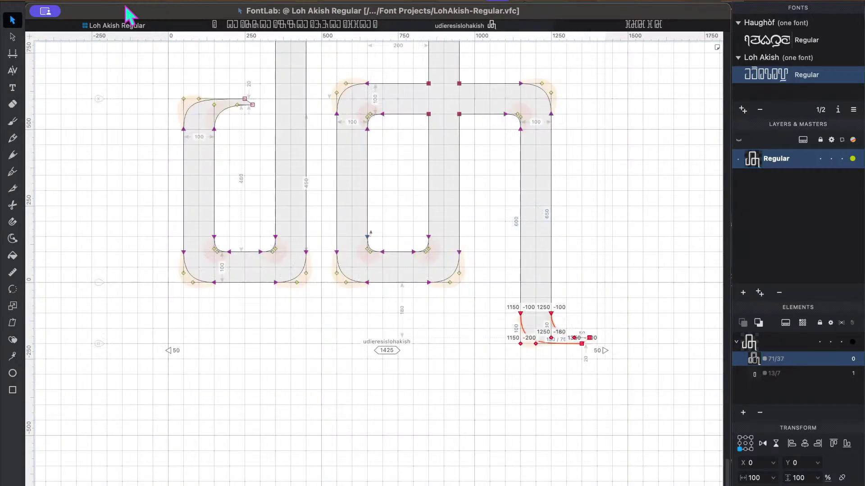
Open the ulohakish glyph for editing from the font overview.
click(122, 25)
click(321, 162)
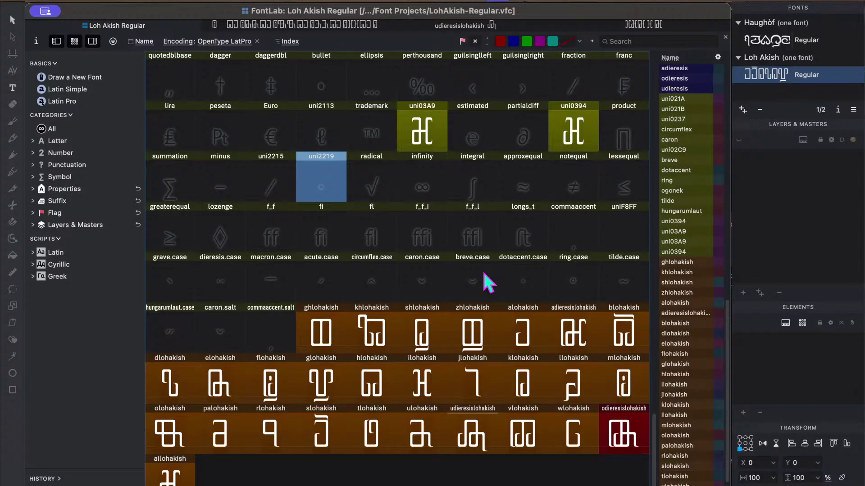
click(367, 438)
double_click(420, 441)
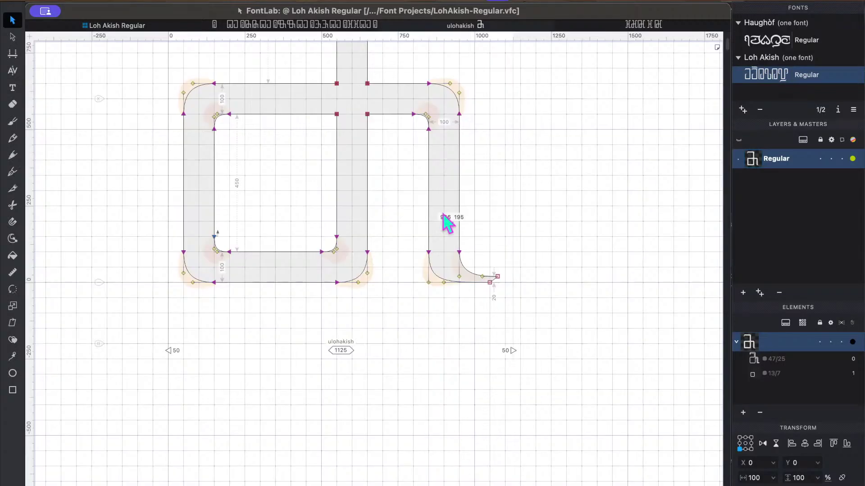
Try to lower the final stem of ulohakish by 200 units, then undo the shift.
drag(411, 221, 528, 344)
key(super+Down)
key(super+Down)
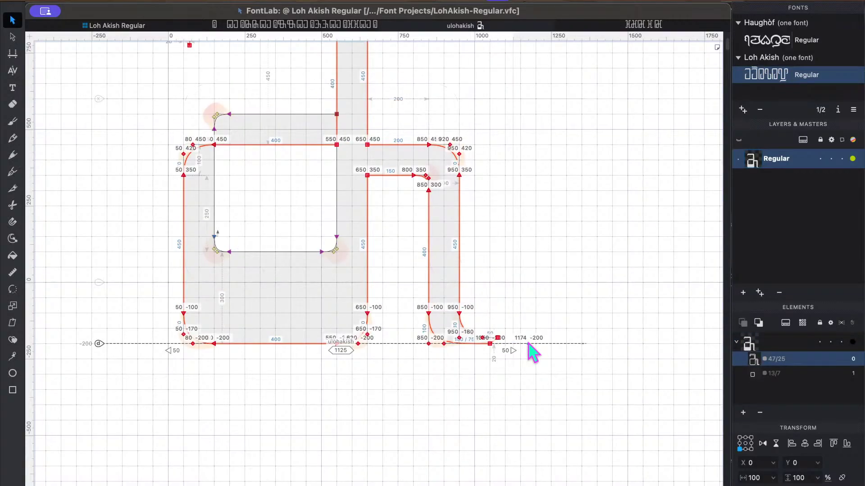
key(super+z)
key(super+z)
Lower only the foot nodes of ulohakish's final stem 200 units, to y -200, and preview the glyph.
drag(408, 236, 551, 358)
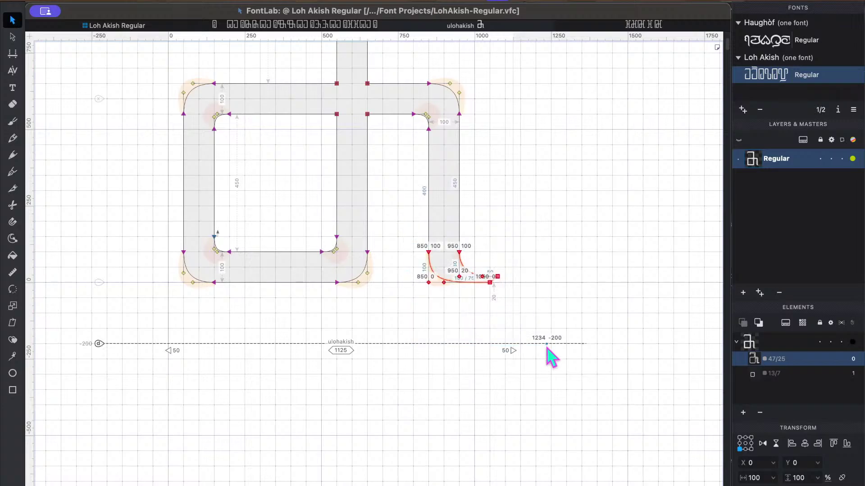
key(super+Down)
key(super+Down)
key(grave)
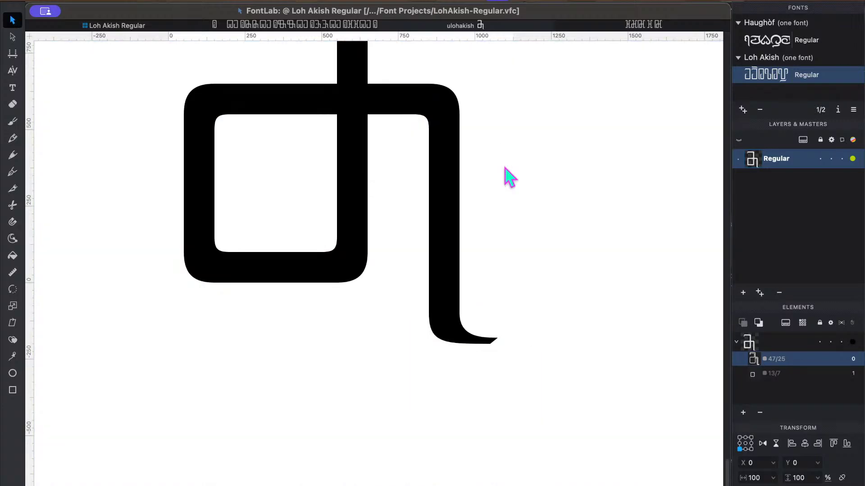
Open olohakish from the font overview and lower the foot of its final stem below the baseline, matching ulohakish.
click(103, 25)
right_click(253, 206)
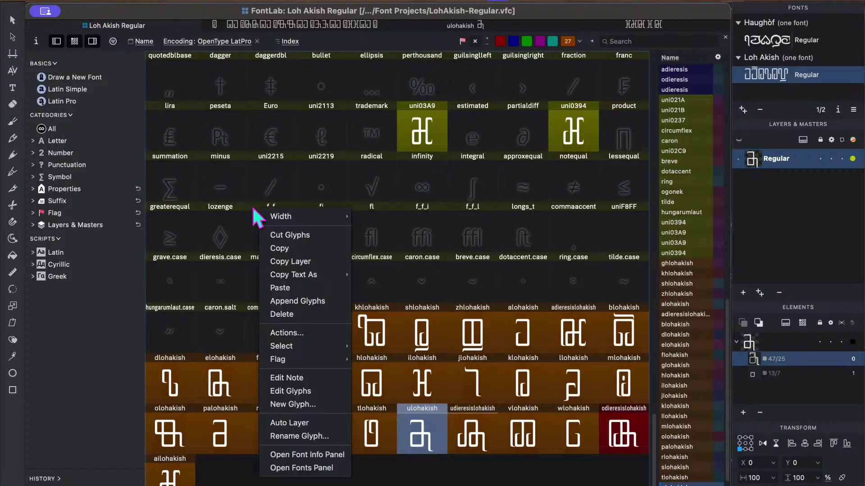
click(264, 381)
double_click(191, 433)
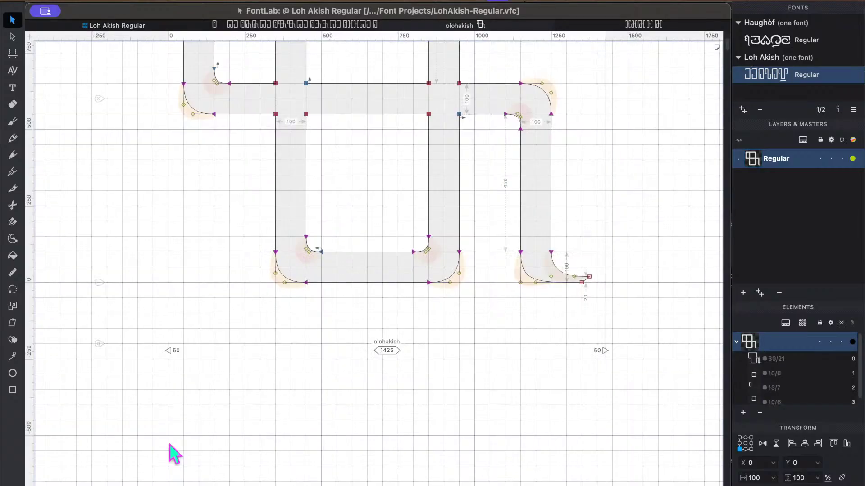
drag(498, 232, 621, 337)
key(super+Down)
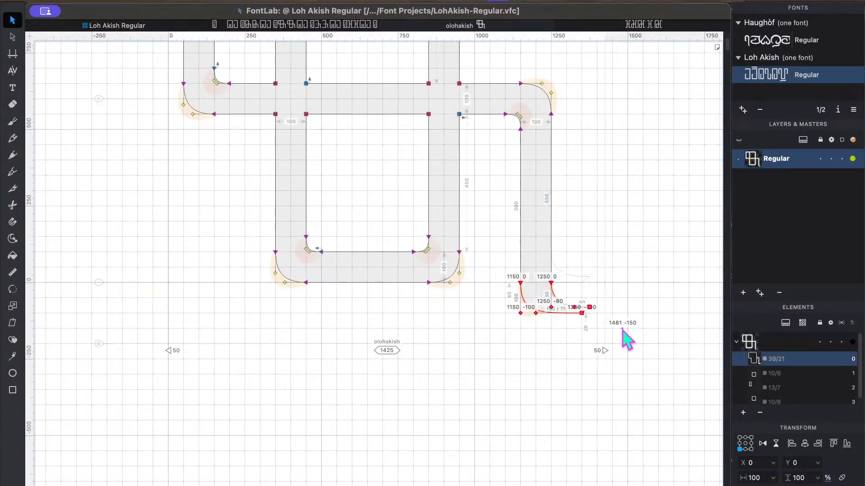
Open odieresislohakish from the font overview and lower the foot nodes of its final stem 200 units.
click(99, 26)
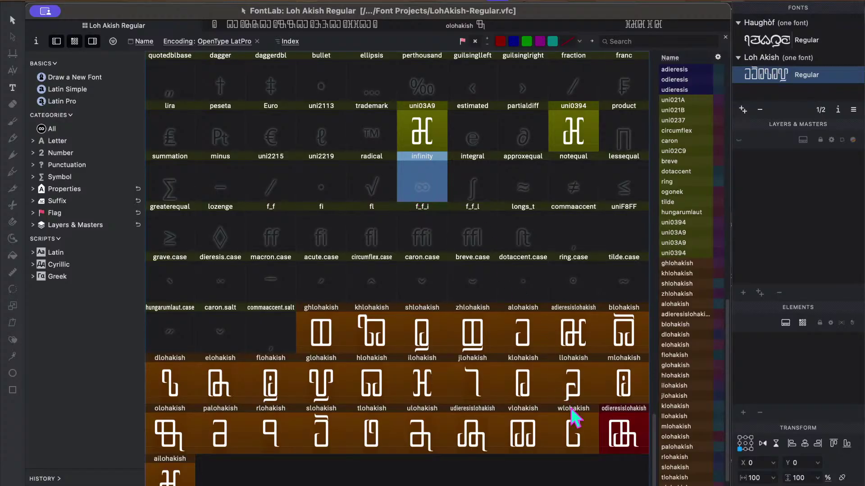
double_click(623, 436)
drag(497, 218, 602, 350)
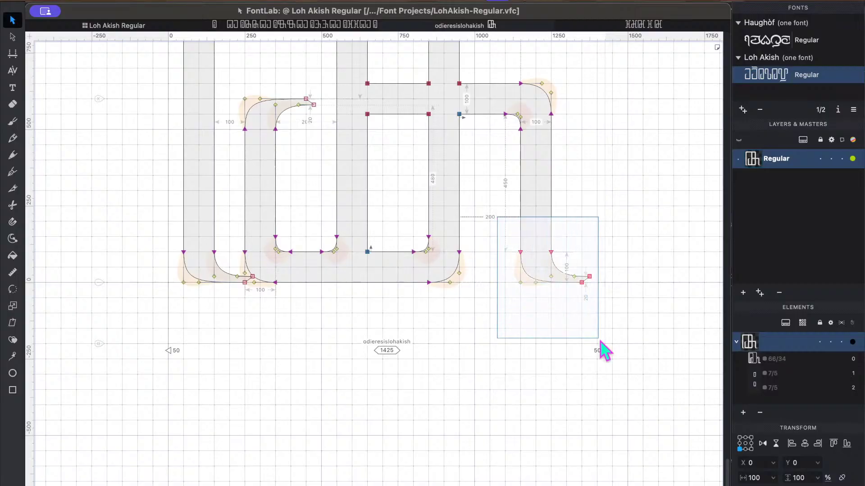
key(shift+Down)
key(shift+Down)
key(shift+Down)
key(shift+Down)
key(shift+Down)
key(shift+Down)
key(shift+Down)
key(shift+Down)
key(shift+Down)
key(shift+Down)
key(shift+Down)
key(shift+Down)
key(shift+Down)
key(shift+Down)
key(shift+Down)
key(shift+Down)
key(shift+Down)
key(shift+Down)
key(shift+Down)
key(shift+Down)
Open elohakish from the font overview and lower the foot nodes of its final stem 200 units.
click(99, 27)
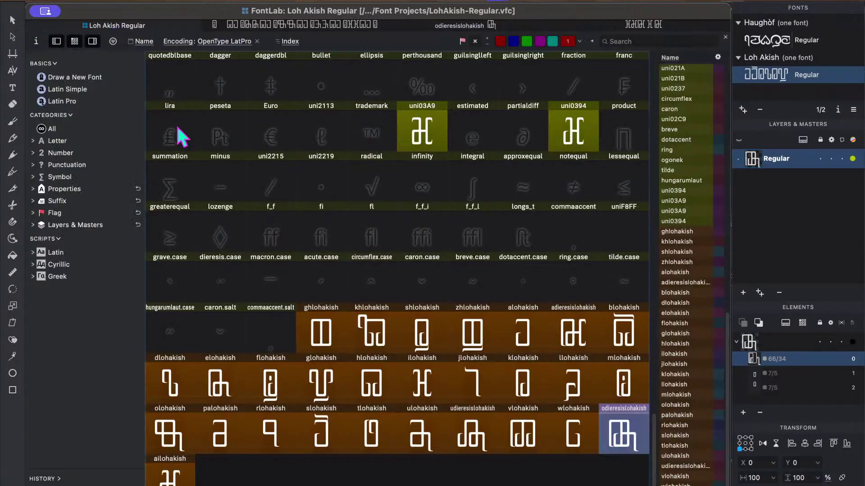
click(216, 171)
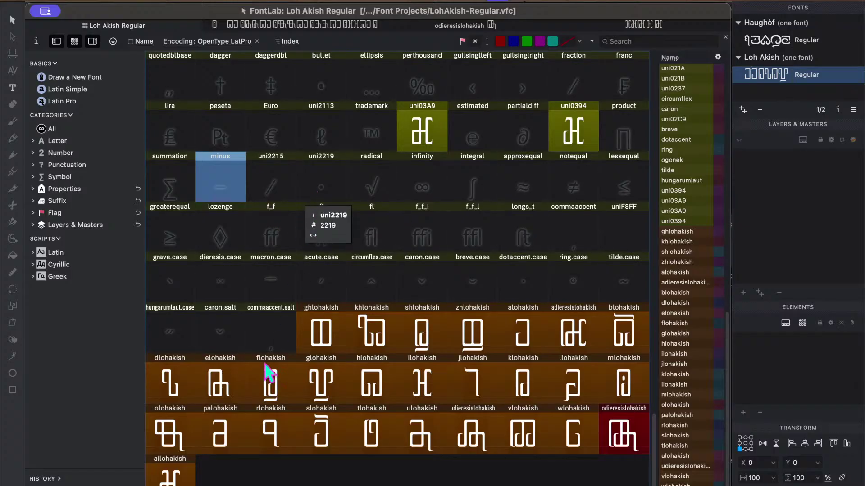
double_click(219, 392)
drag(411, 242, 553, 380)
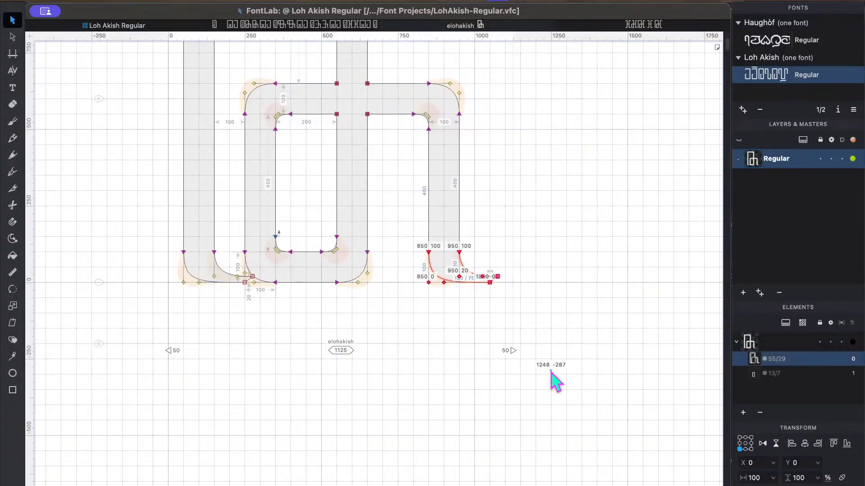
key(shift+super+Down)
key(shift+super+Down)
click(115, 26)
click(306, 170)
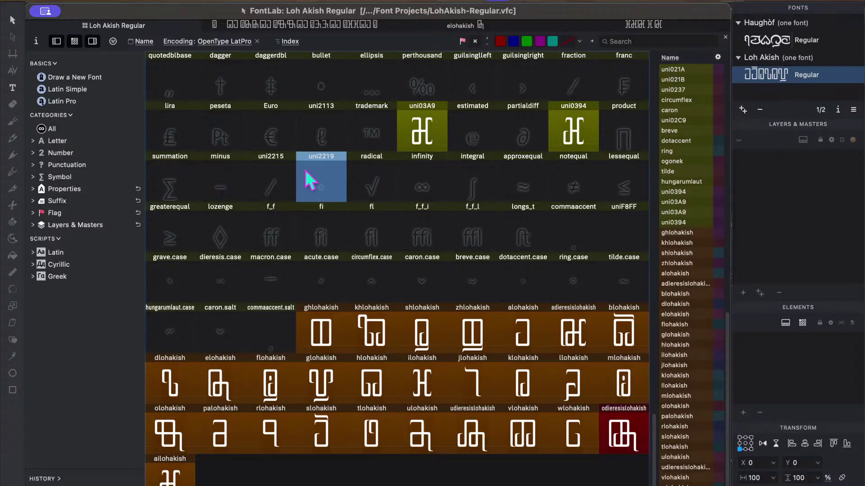
click(286, 298)
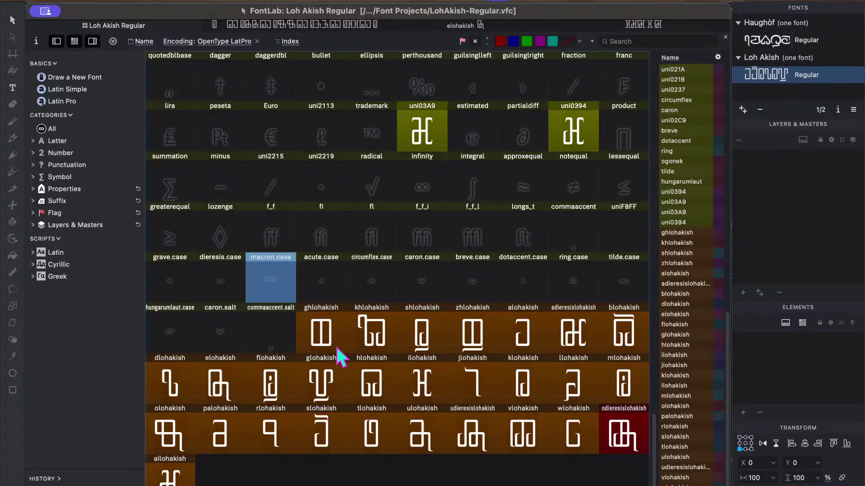
click(381, 225)
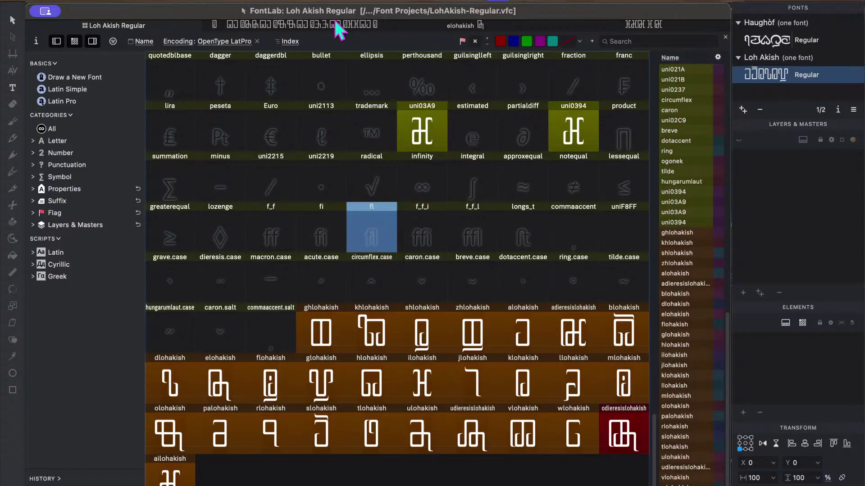
Return to the sample text and replace its first word, "müüba", with the test word "jagmra".
click(316, 26)
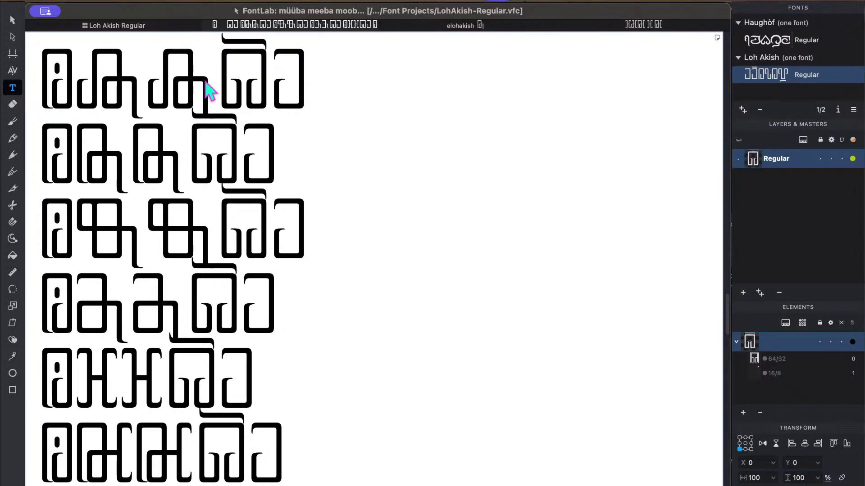
click(299, 173)
drag(286, 87, 38, 94)
text(ga)
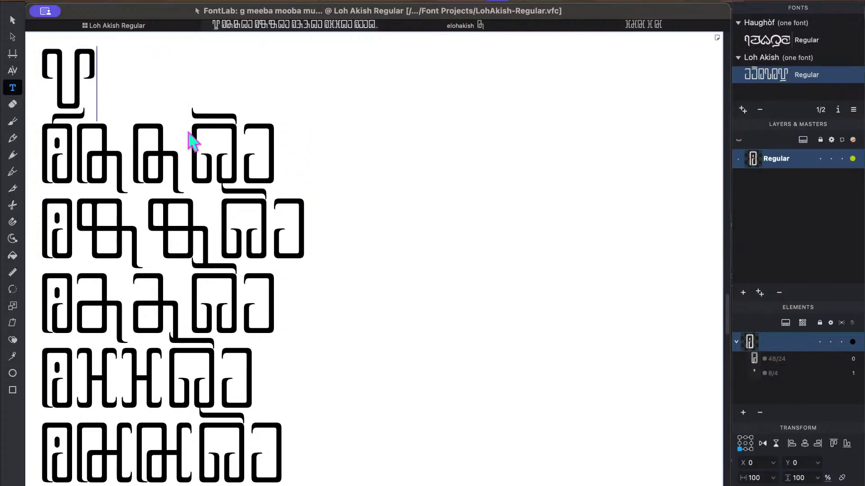
key(BackSpace)
key(BackSpace)
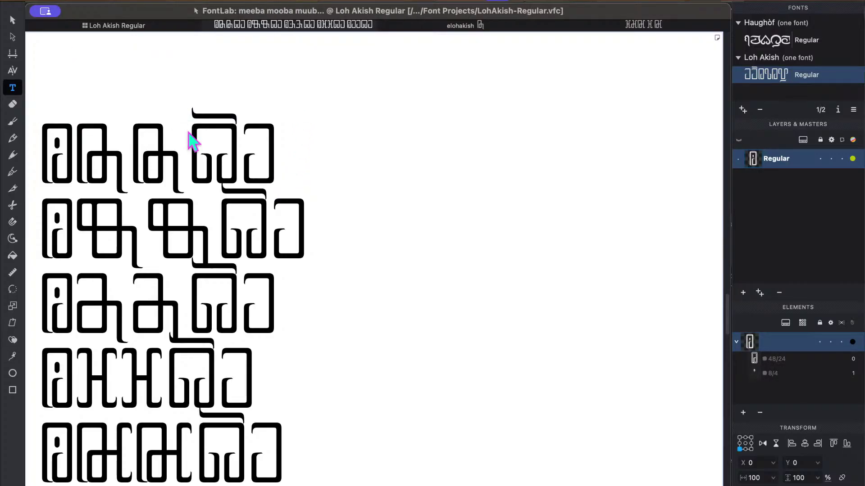
text(jagm)
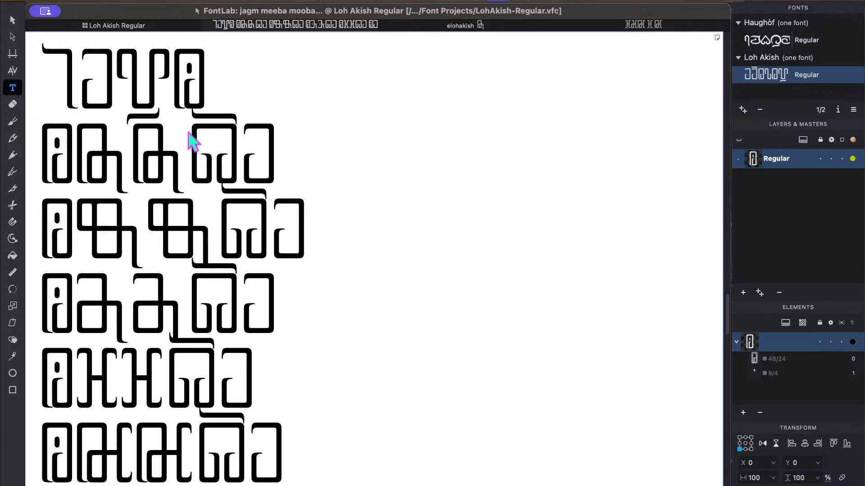
text(r)
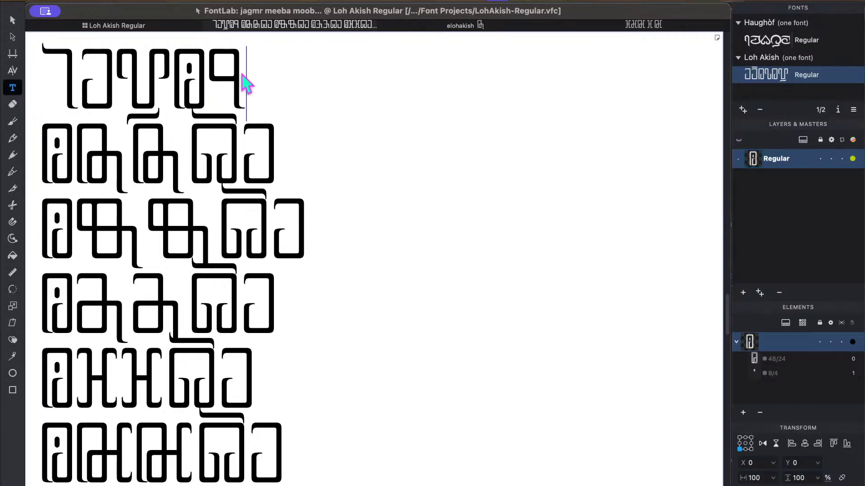
text(a)
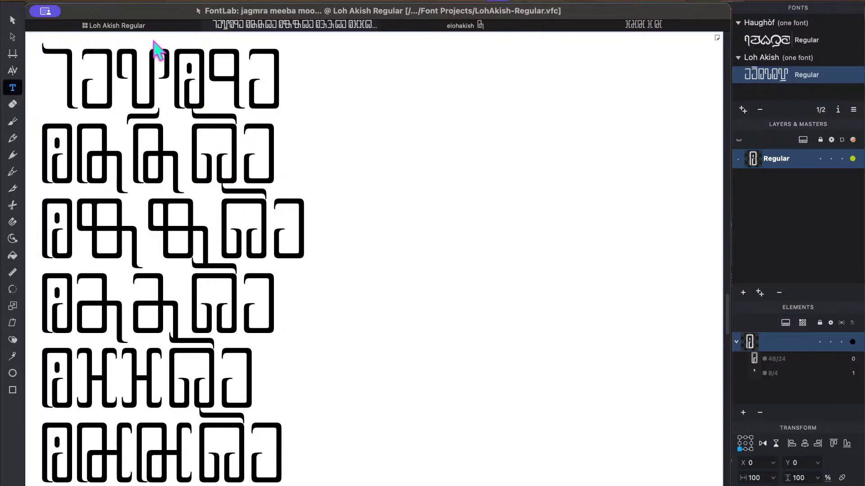
Open jlohakish from the font overview and lower the foot nodes of its stem 200 units.
click(131, 26)
click(421, 333)
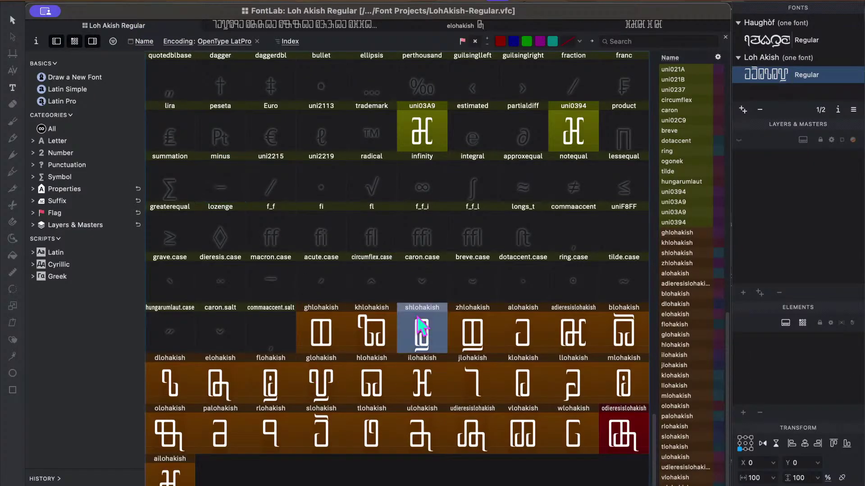
double_click(483, 398)
drag(170, 214, 452, 364)
key(super+Down)
key(super+Down)
Open rlohakish from the font overview and lower the foot of its stem 200 units, to y -200.
click(109, 26)
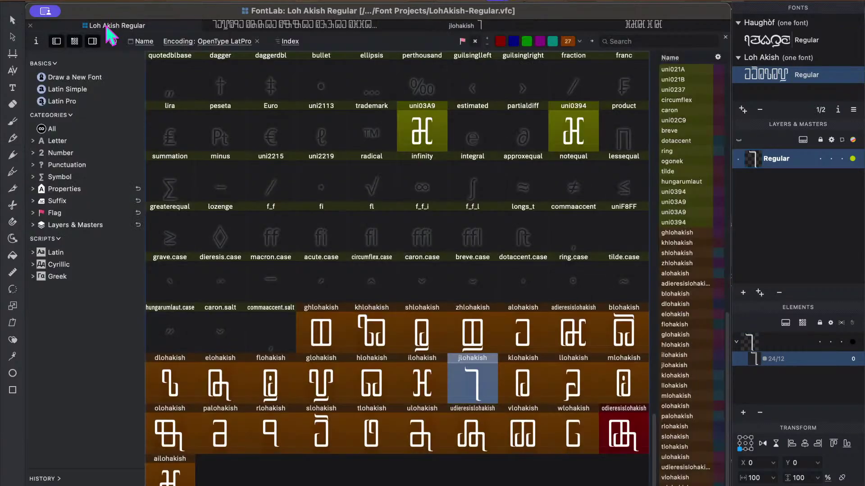
click(351, 197)
double_click(276, 431)
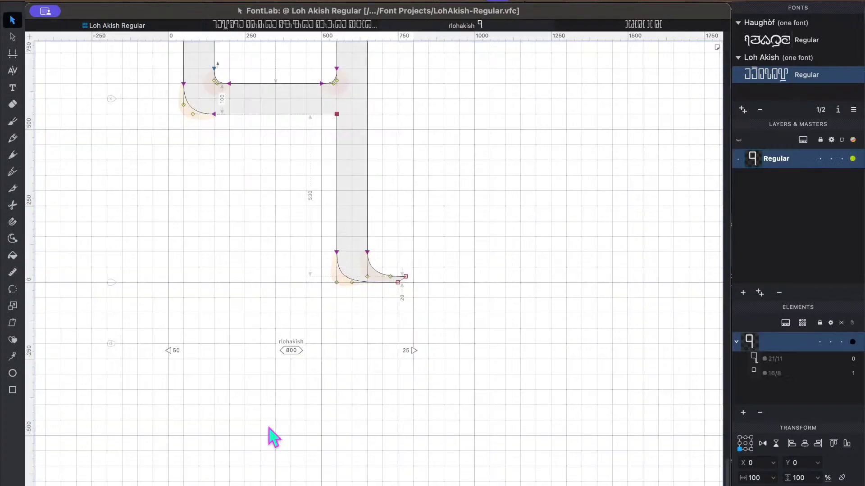
drag(306, 250, 471, 353)
key(super+Down)
key(super+Down)
Switch to the YouTube live chat window to read the viewers' messages, and return to the font overview in FontLab.
key(ctrl+Up)
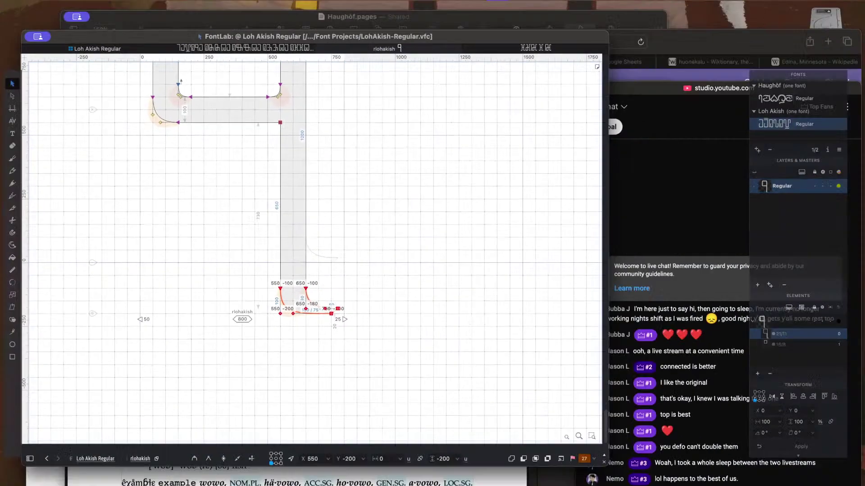
click(164, 242)
click(145, 26)
click(321, 207)
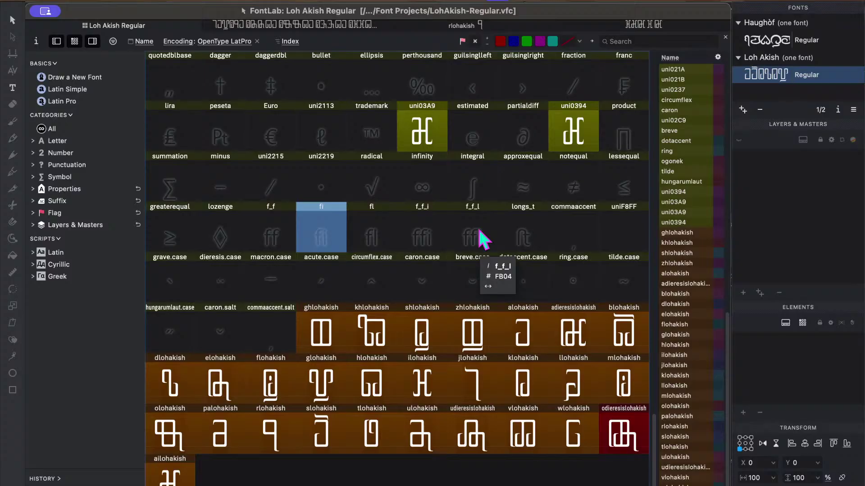
key(ctrl+Up)
click(842, 426)
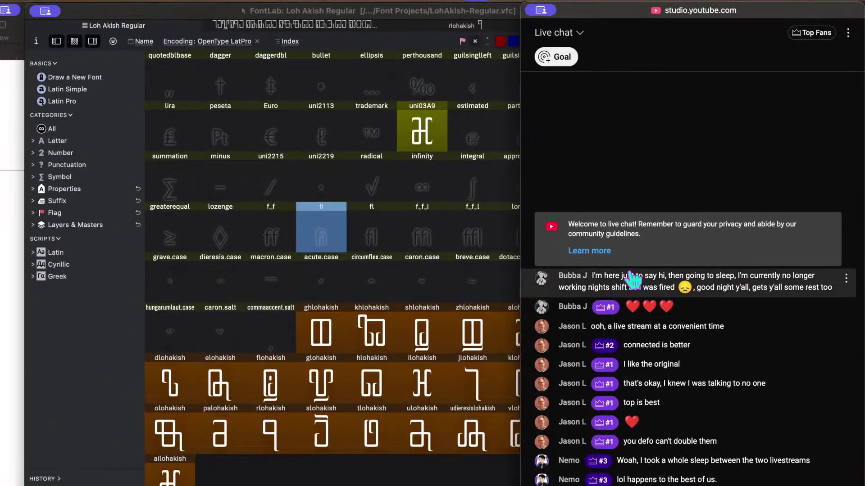
click(376, 265)
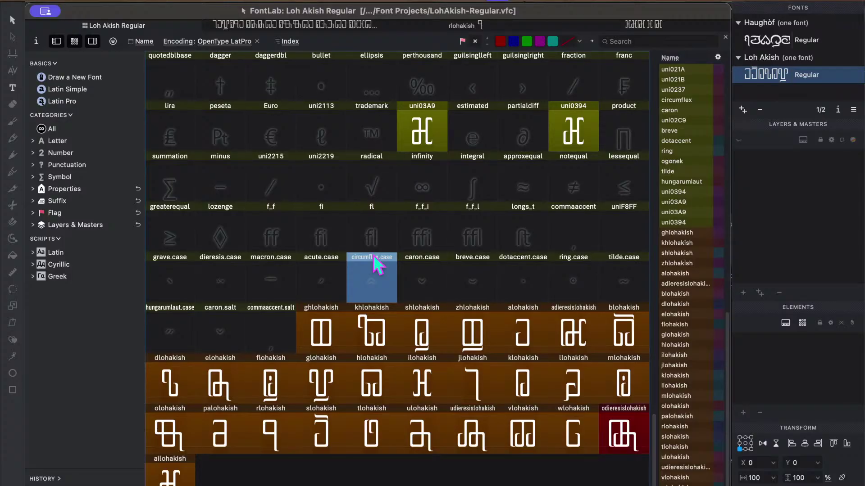
click(290, 158)
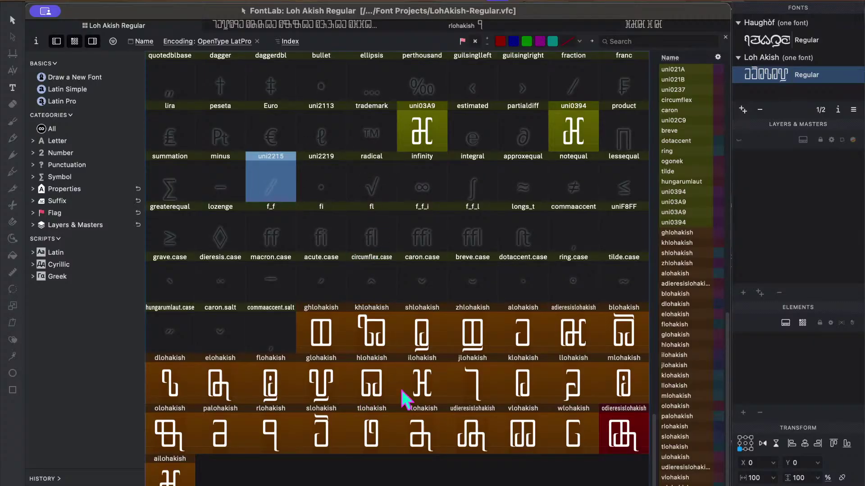
Copy the jlohakish glyph into the J and j cells, replacing their existing contents.
click(468, 390)
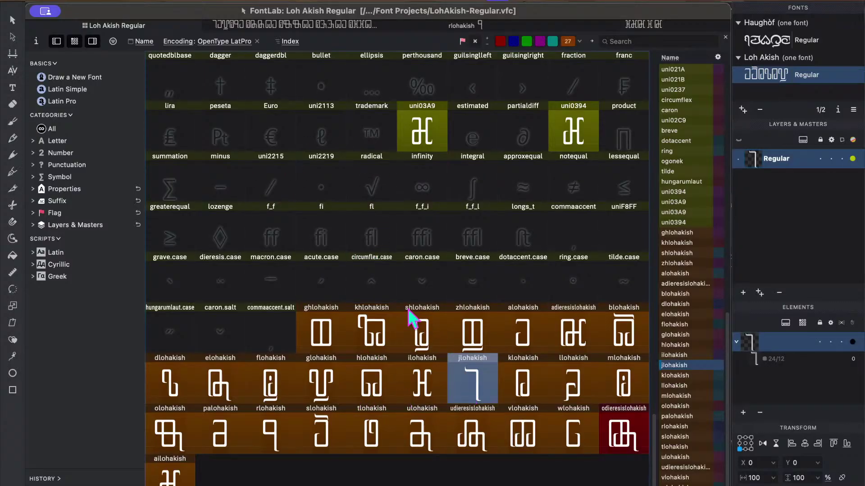
scroll(411, 316, up, 15)
click(433, 283)
key(ctrl+v)
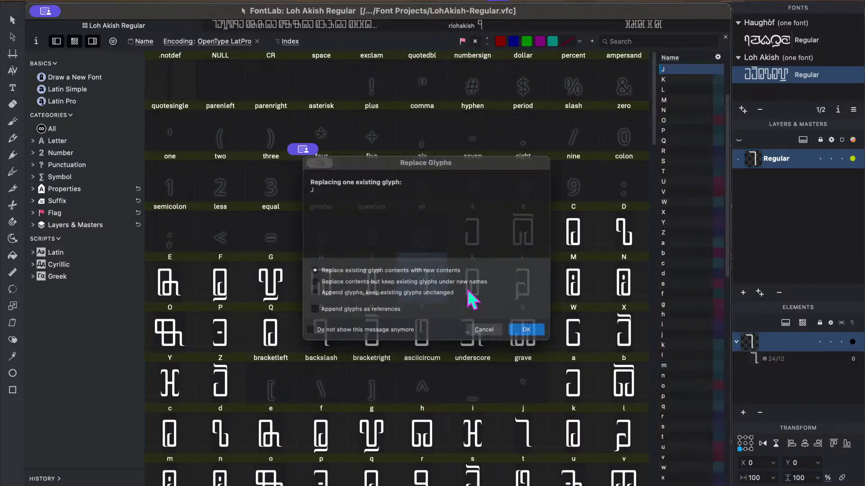
click(554, 346)
click(519, 439)
key(ctrl+v)
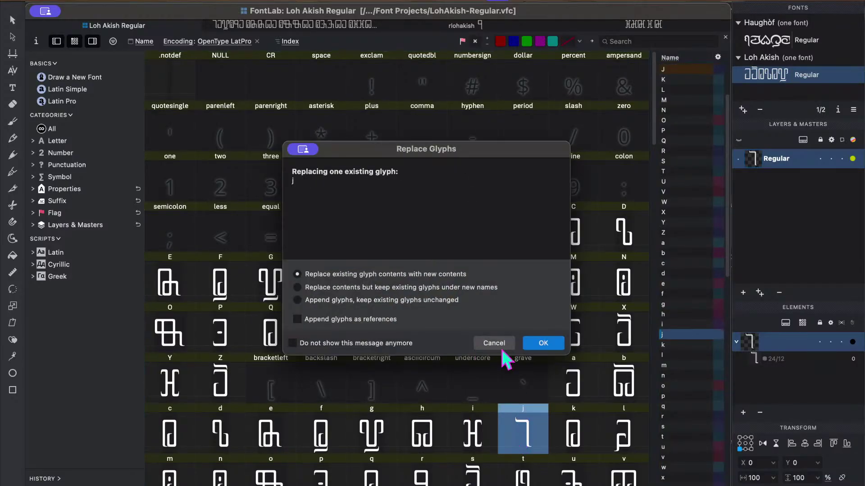
click(533, 345)
click(457, 205)
Copy the rlohakish glyph into the r and R cells, replacing their existing contents.
scroll(440, 328, down, 15)
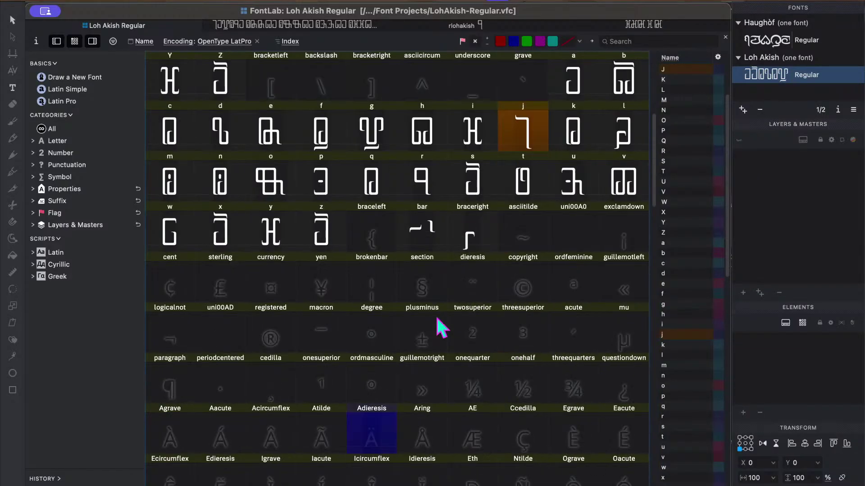
click(295, 421)
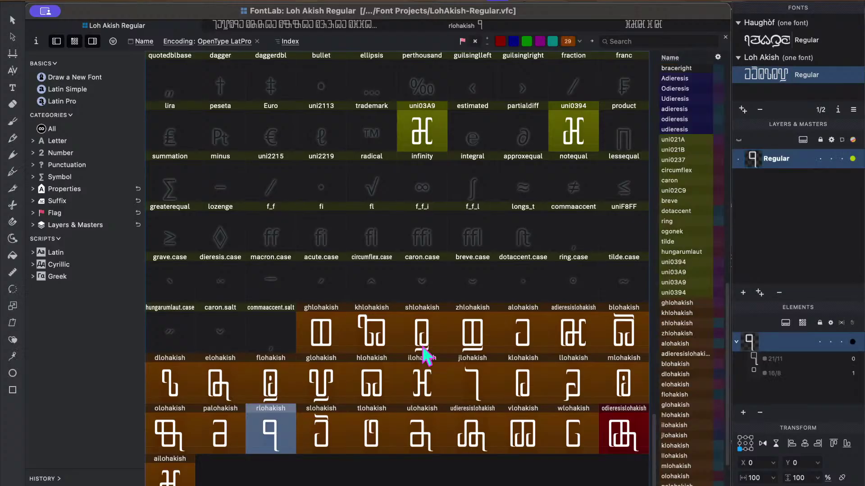
scroll(425, 356, up, 10)
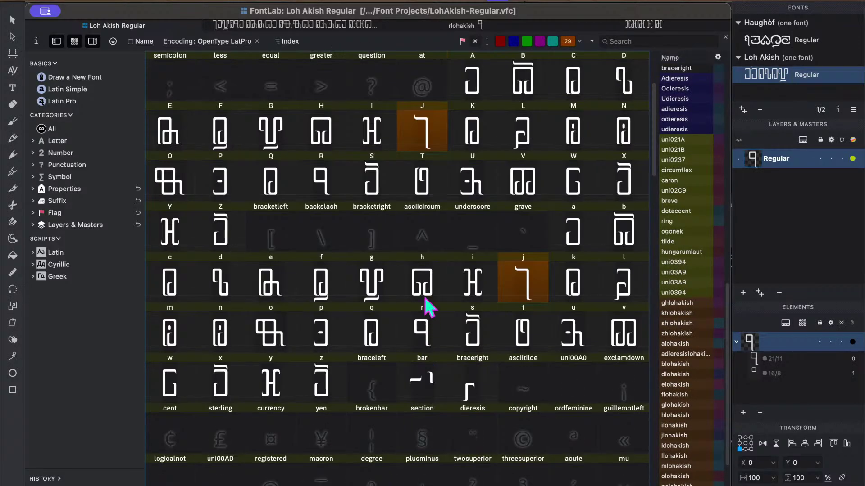
click(423, 325)
click(557, 345)
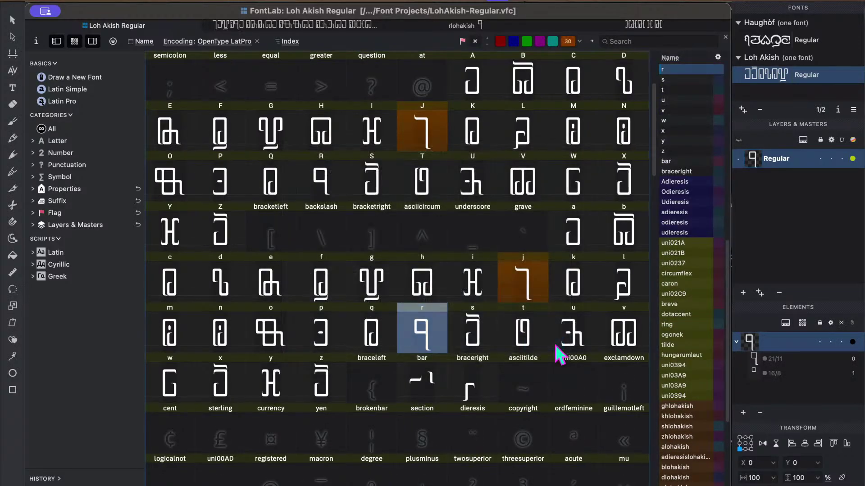
drag(344, 201, 422, 328)
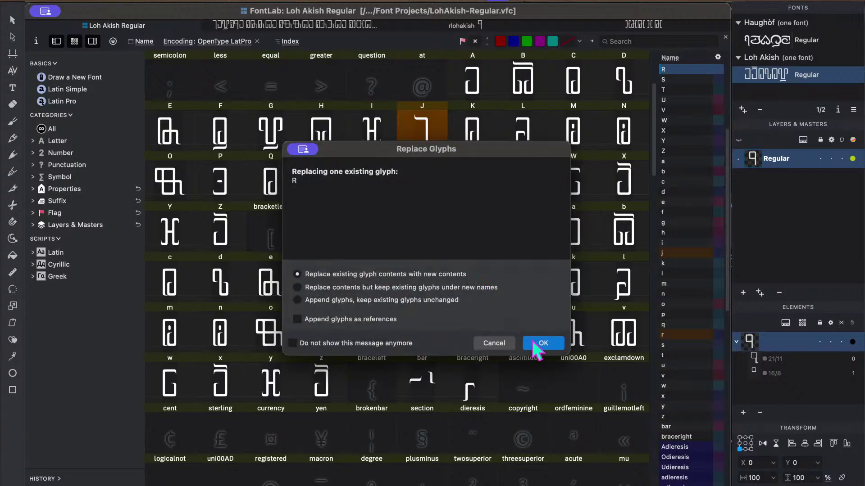
click(544, 344)
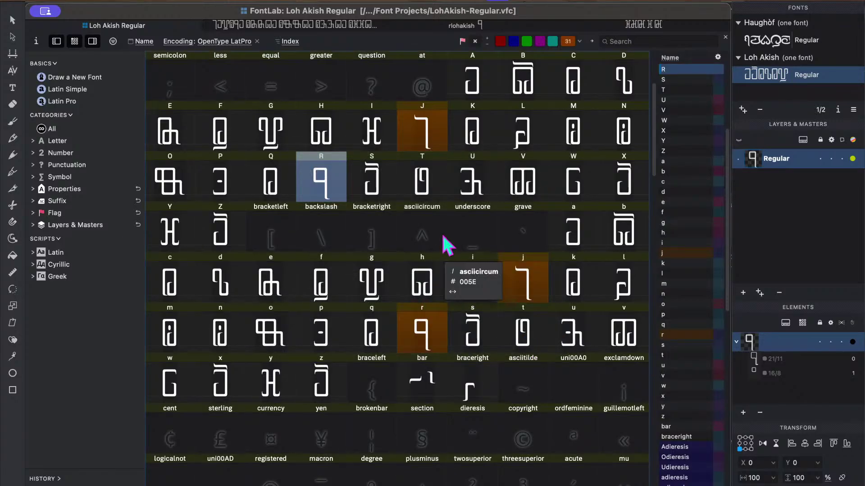
scroll(445, 245, down, 6)
scroll(442, 233, down, 10)
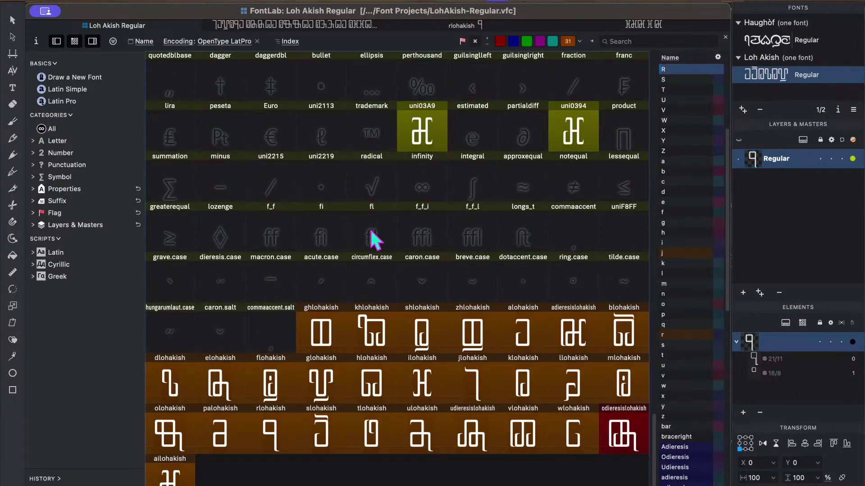
Copy the ulohakish glyph from the Loh Akish glyph cells near the end of the font overview.
click(363, 212)
click(501, 246)
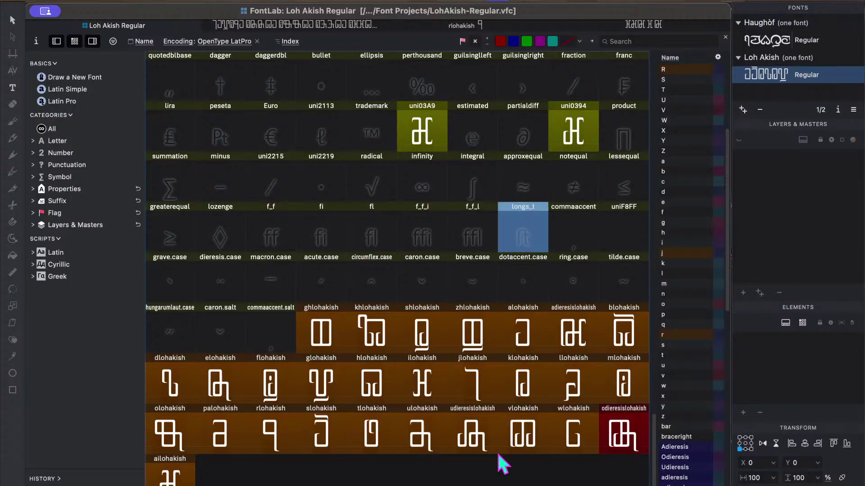
click(479, 448)
click(426, 447)
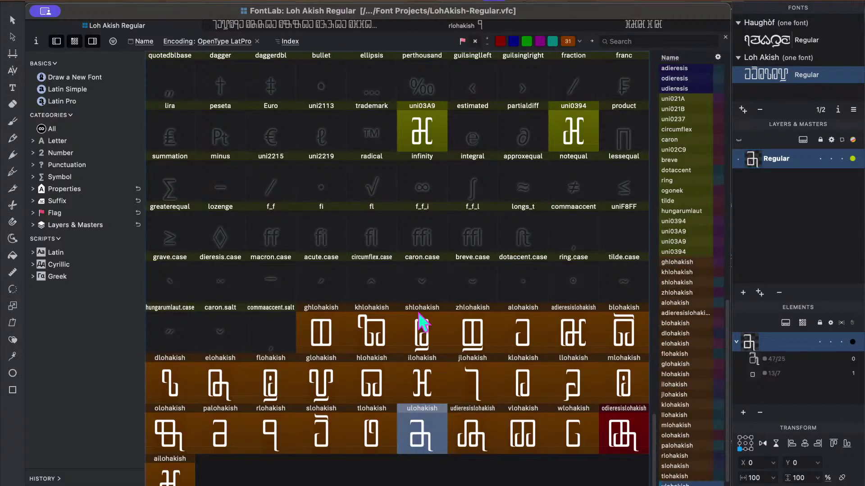
scroll(422, 318, up, 15)
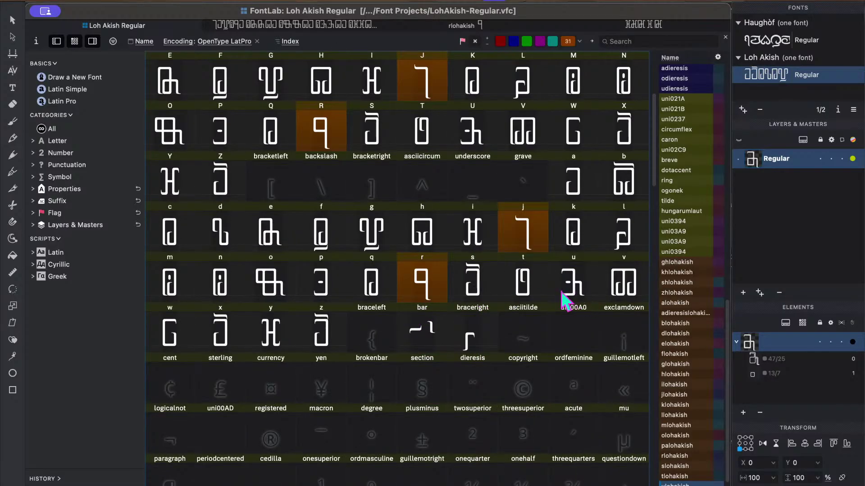
click(573, 294)
key(ctrl+v)
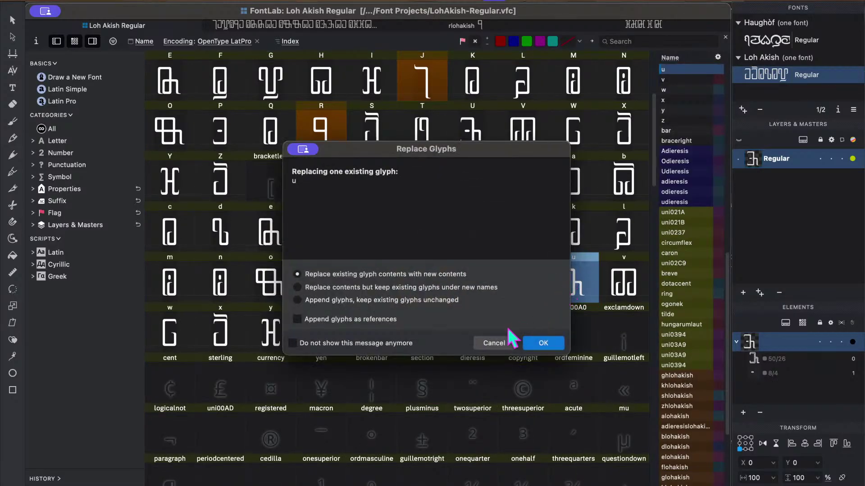
click(494, 343)
scroll(486, 346, down, 14)
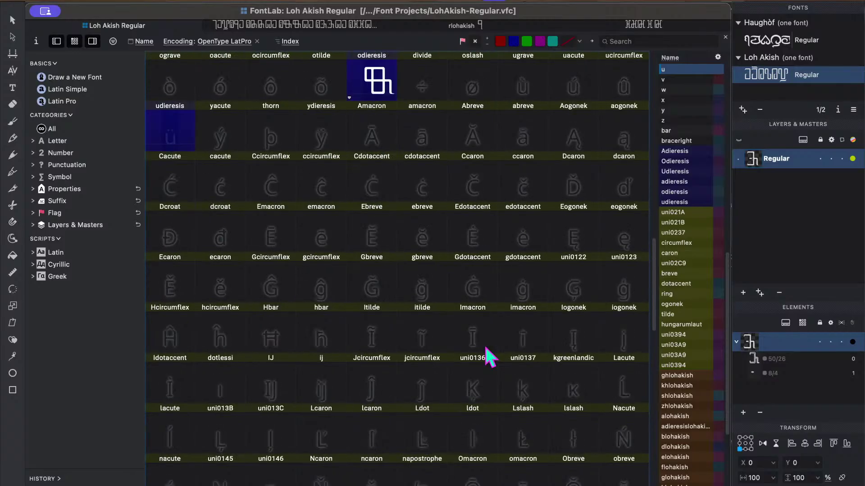
scroll(485, 347, down, 1)
scroll(485, 347, up, 15)
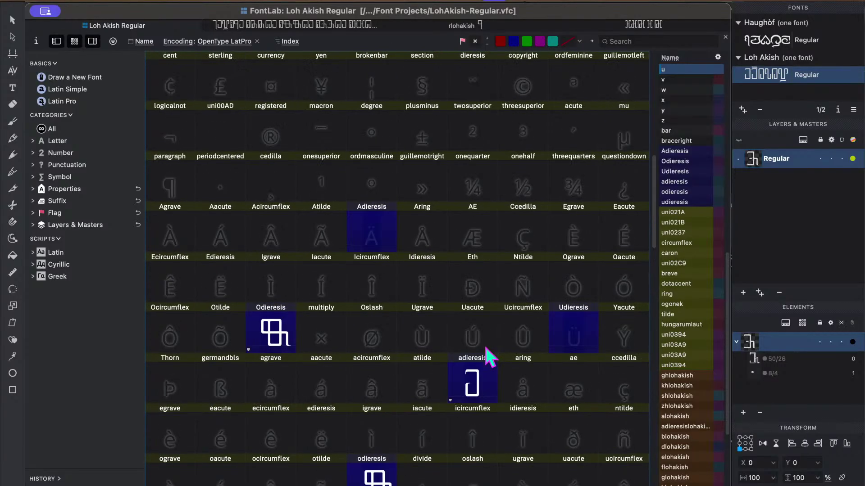
Paste the copied ulohakish glyph into the u and U cells, replacing their existing contents.
click(594, 219)
click(584, 284)
key(super+v)
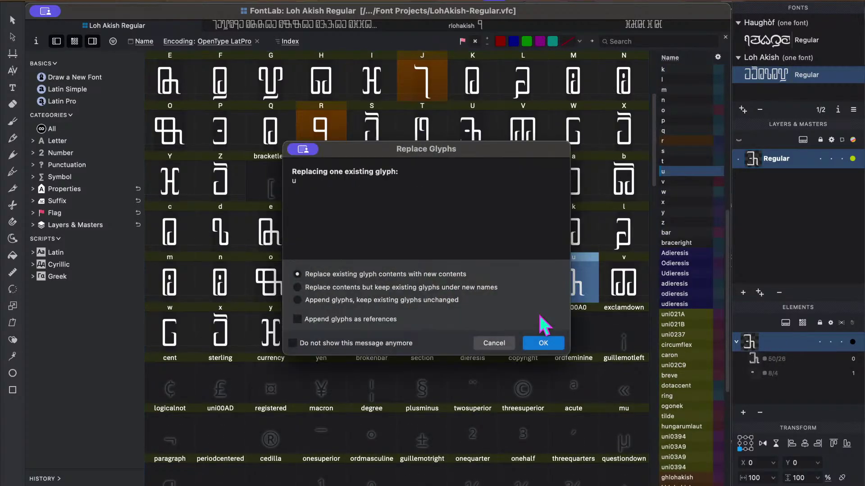
click(543, 343)
scroll(518, 365, up, 2)
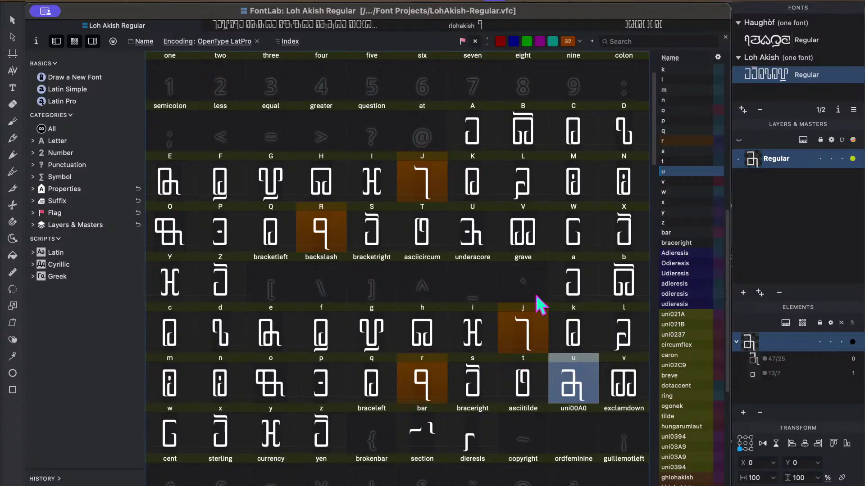
click(466, 229)
key(super+v)
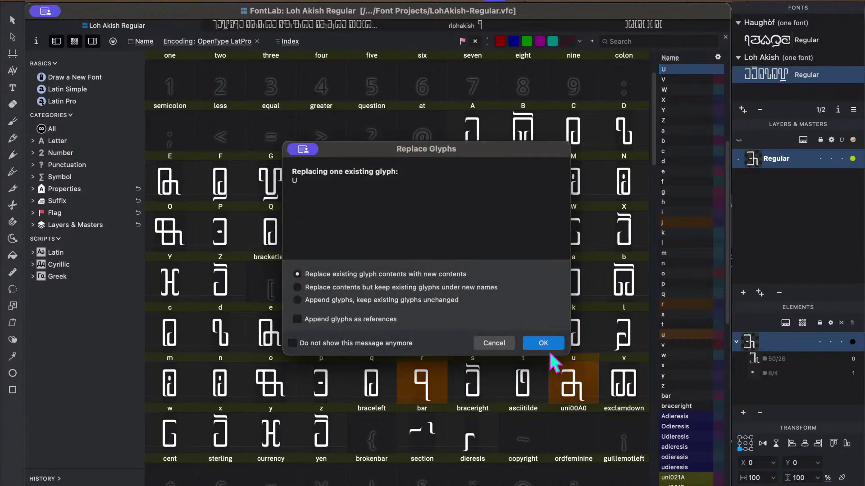
click(543, 342)
click(440, 286)
Copy the olohakish glyph into the o and O cells, replacing their existing contents.
scroll(455, 318, down, 10)
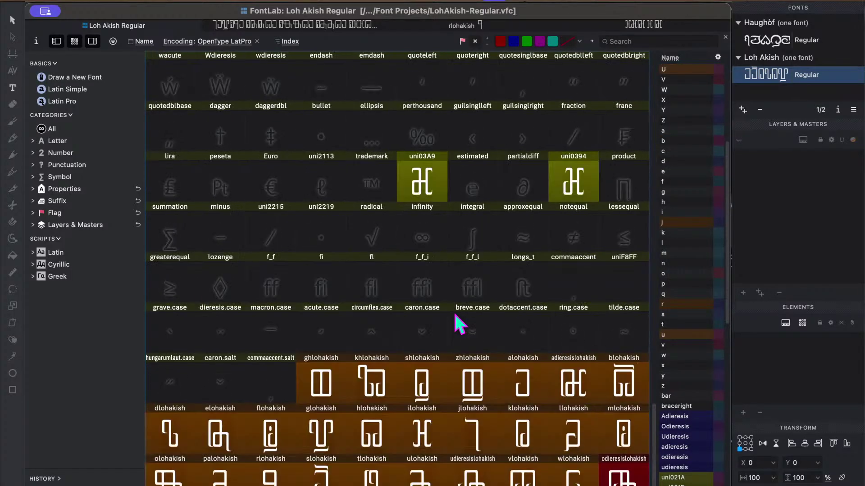
click(231, 328)
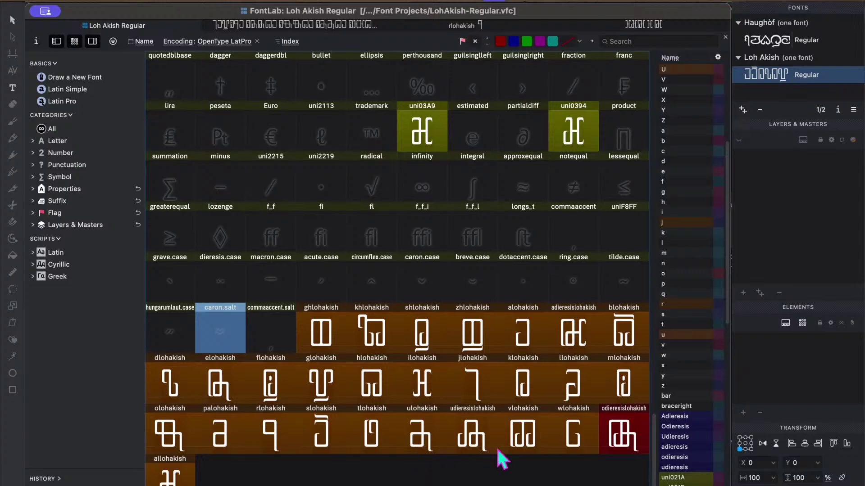
click(178, 425)
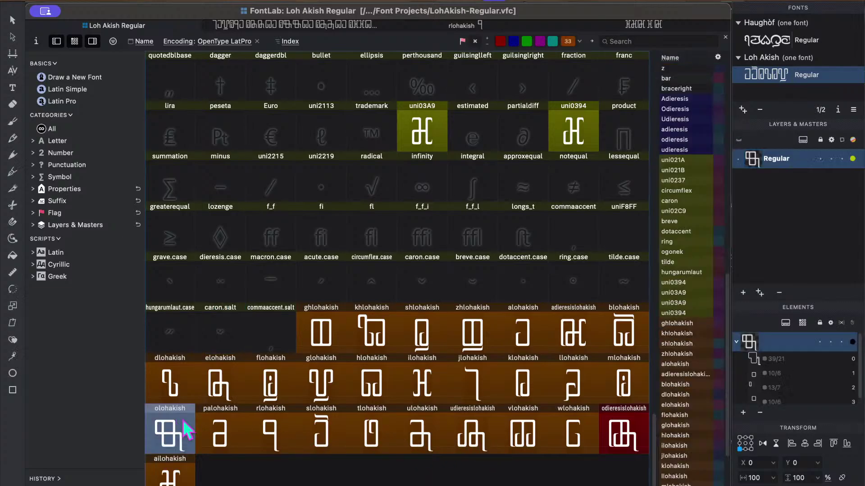
scroll(348, 388, up, 10)
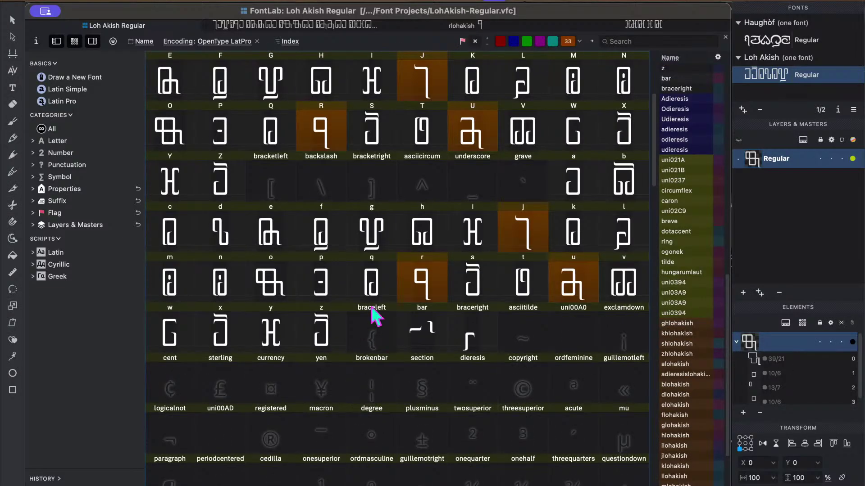
click(274, 287)
key(ctrl+v)
click(539, 344)
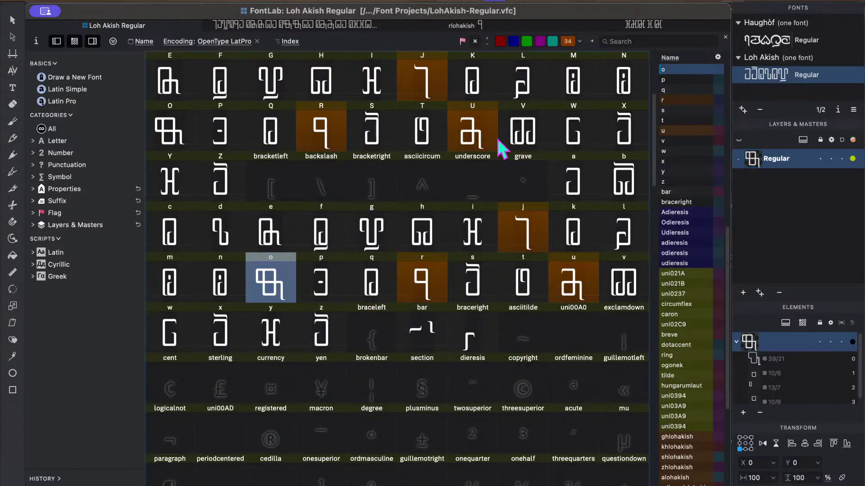
scroll(496, 142, up, 1)
click(174, 179)
key(ctrl+v)
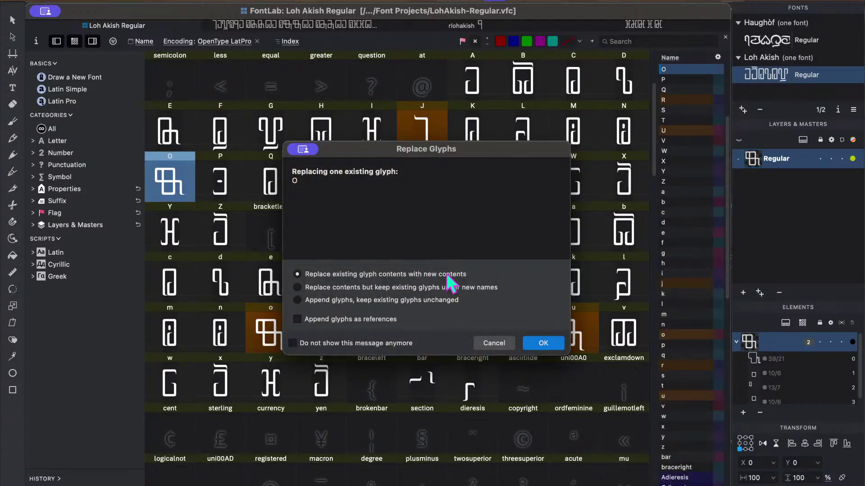
click(544, 344)
Copy the palohakish glyph into the p and P cells, replacing their existing contents.
scroll(298, 272, down, 10)
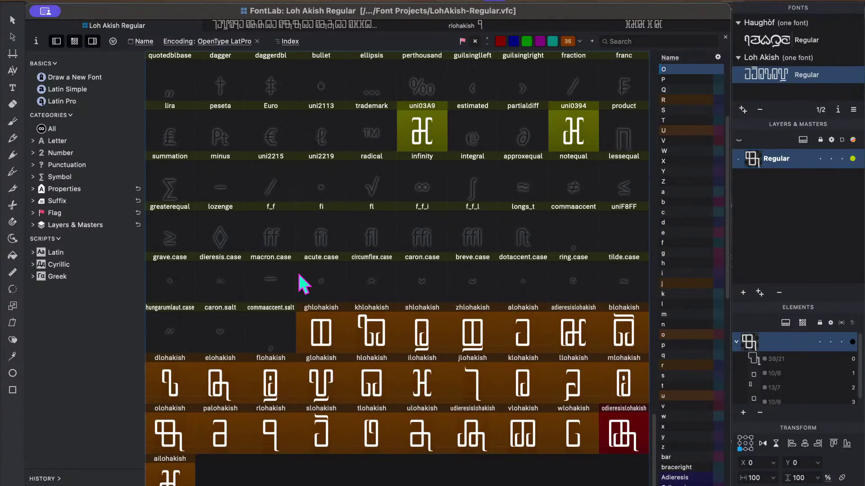
click(270, 439)
scroll(299, 396, up, 10)
scroll(299, 396, up, 10)
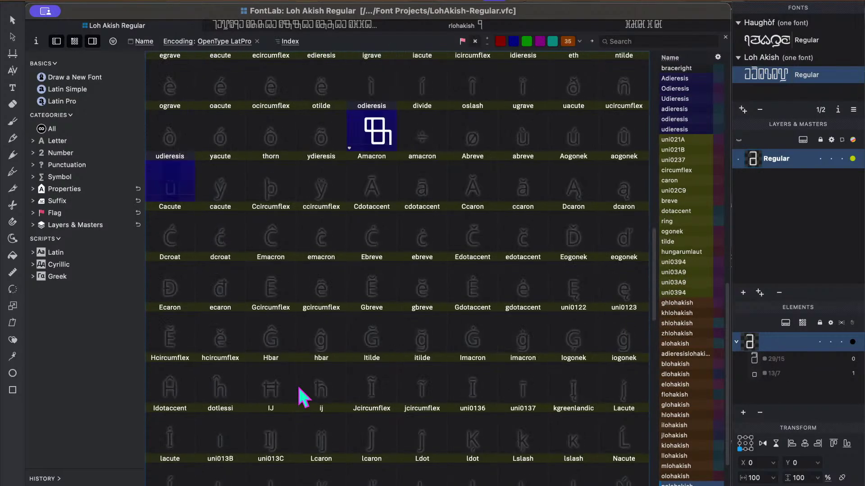
drag(319, 343, 322, 283)
click(545, 346)
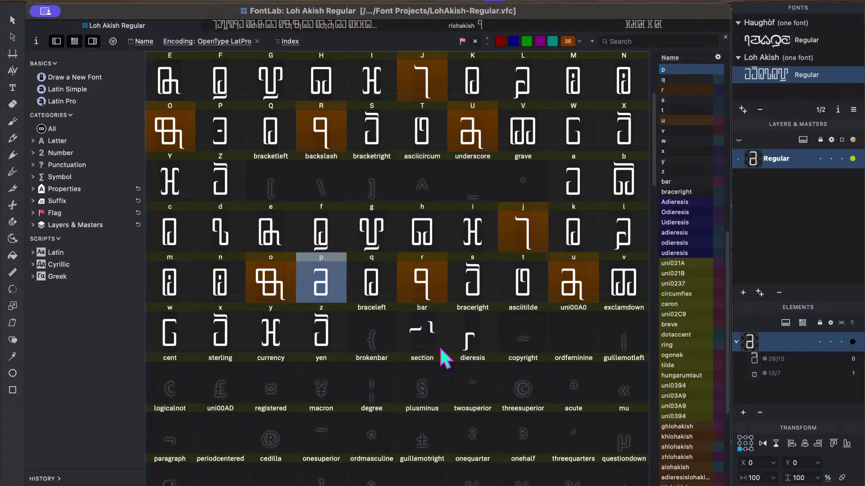
click(379, 174)
drag(274, 134, 222, 126)
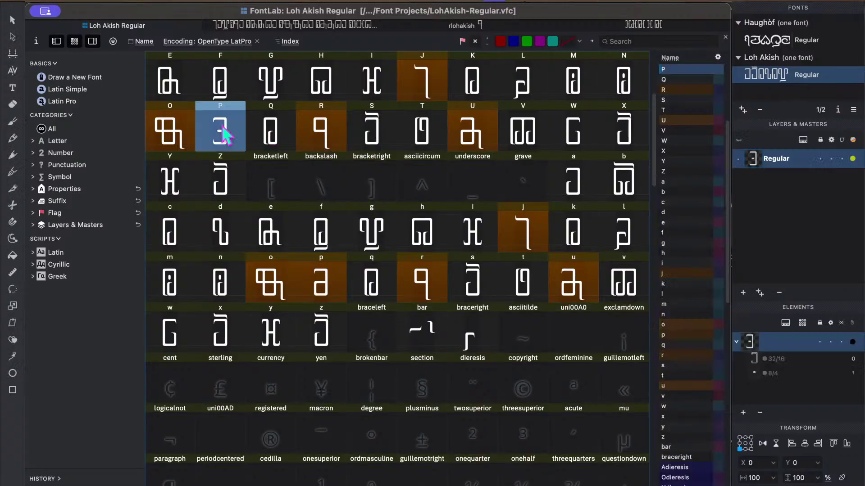
click(545, 342)
Copy the elohakish glyph into the e and E cells, replacing their existing contents.
click(343, 222)
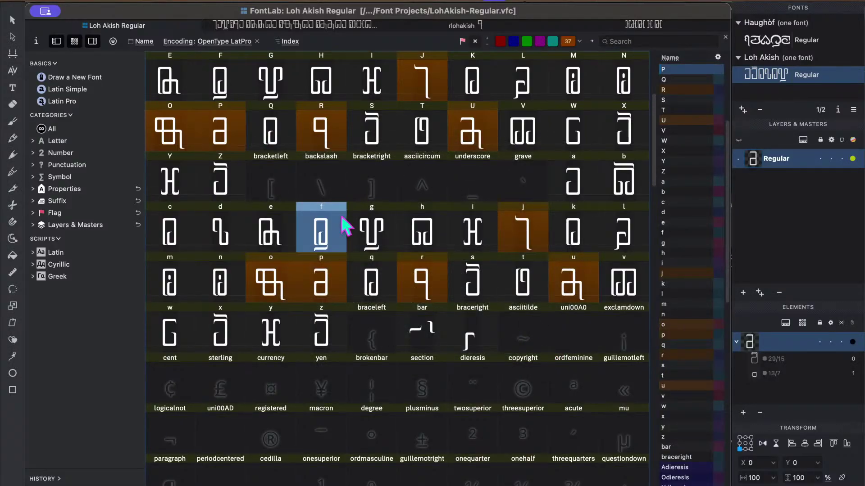
scroll(341, 216, down, 20)
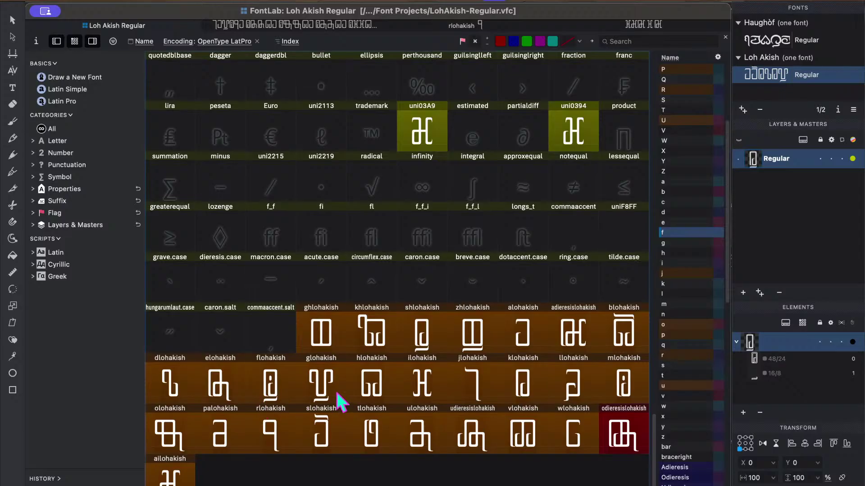
click(242, 381)
scroll(259, 314, up, 10)
scroll(259, 314, up, 10)
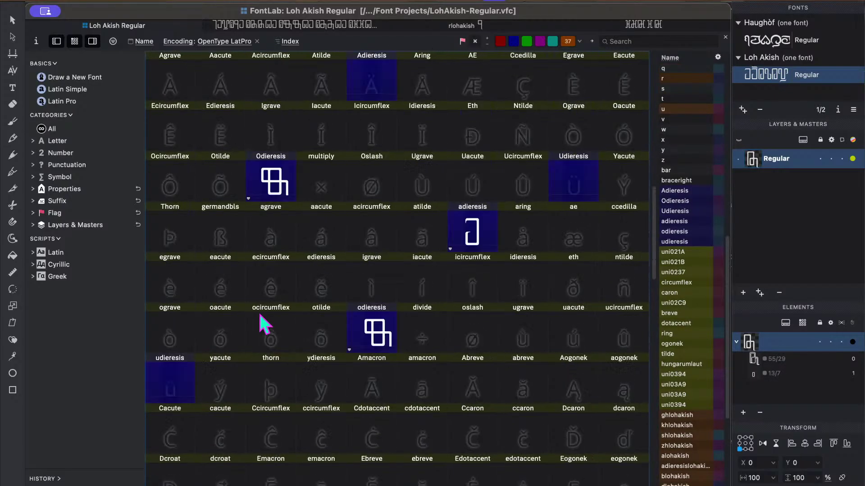
drag(187, 192, 275, 340)
click(536, 345)
click(543, 343)
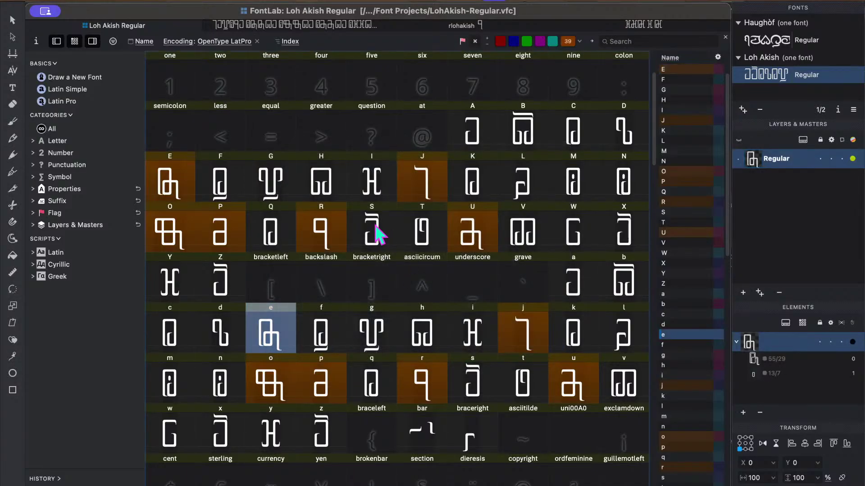
click(370, 275)
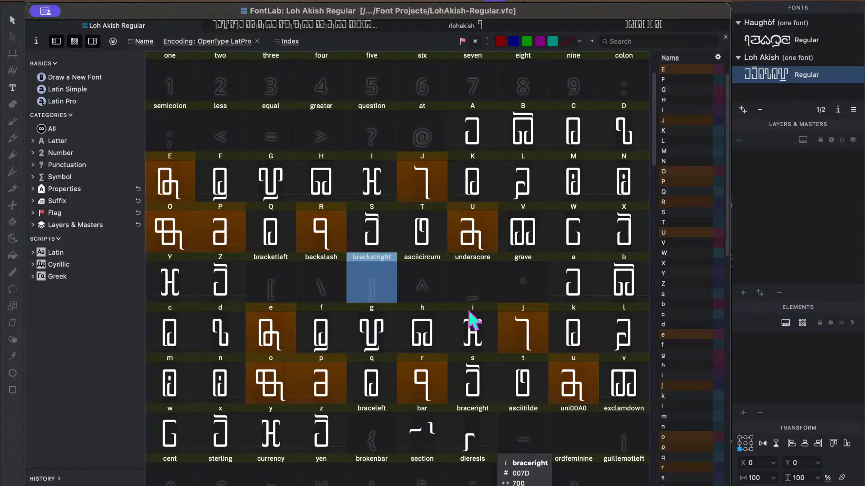
click(170, 179)
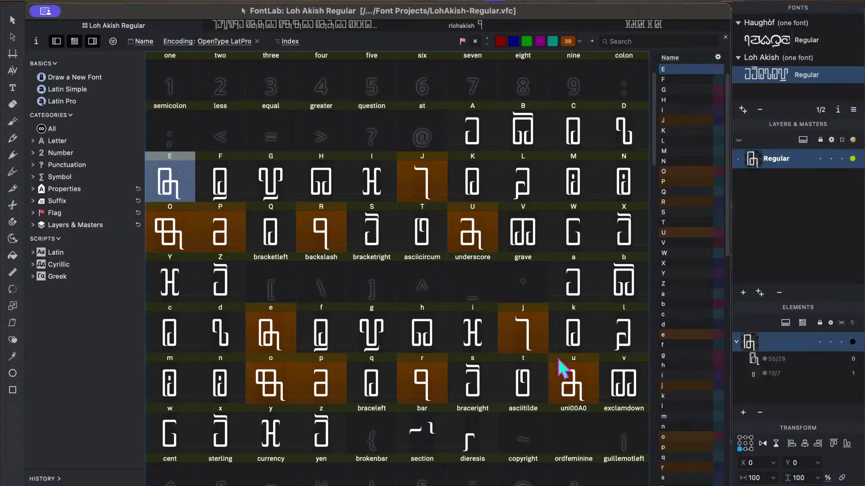
shift+click(574, 385)
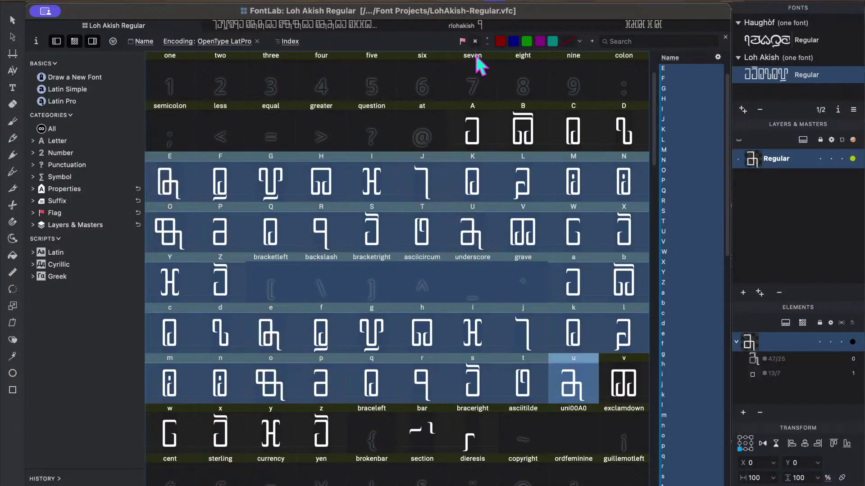
click(475, 98)
scroll(483, 311, down, 10)
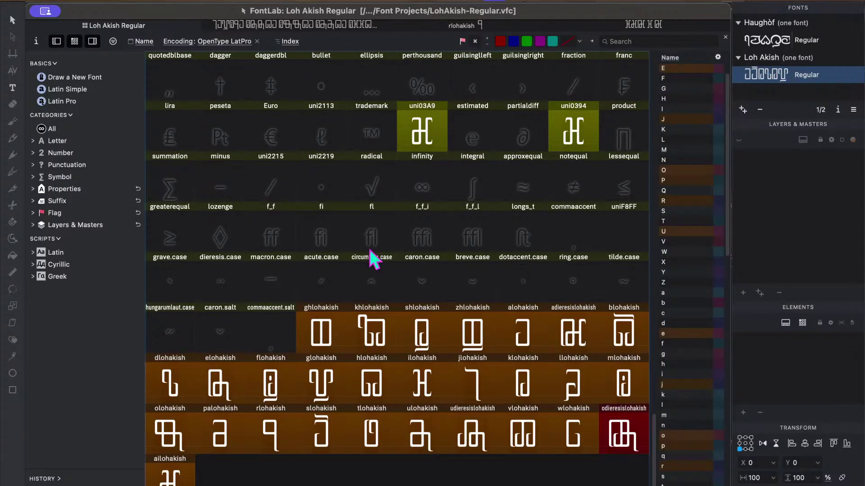
Switch to the YouTube live chat window to read the viewers' messages, and return to the FontLab font overview.
key(ctrl+Up)
click(782, 440)
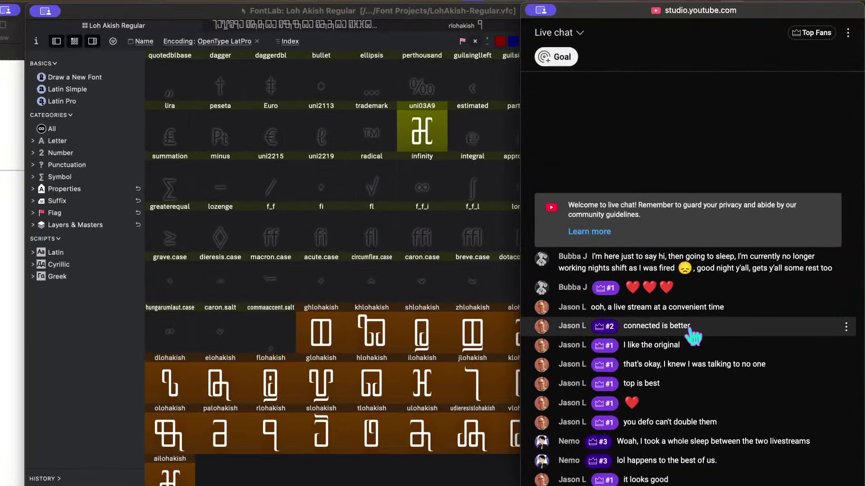
key(ctrl+Left)
click(351, 225)
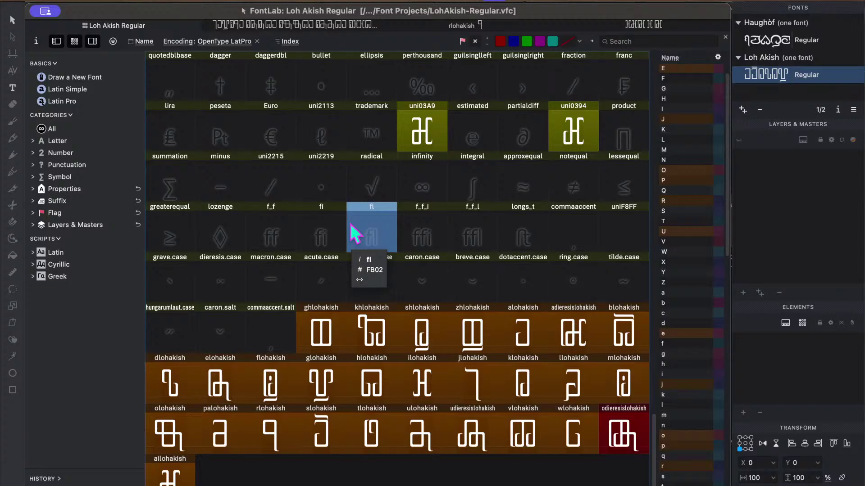
Open Font Info to check the Family Dimensions of Loh Akish Regular, and close it without changes.
click(217, 138)
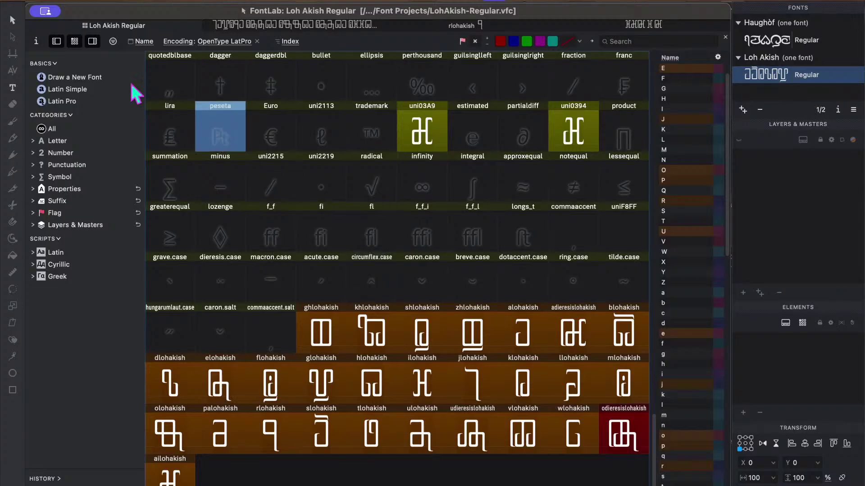
click(36, 41)
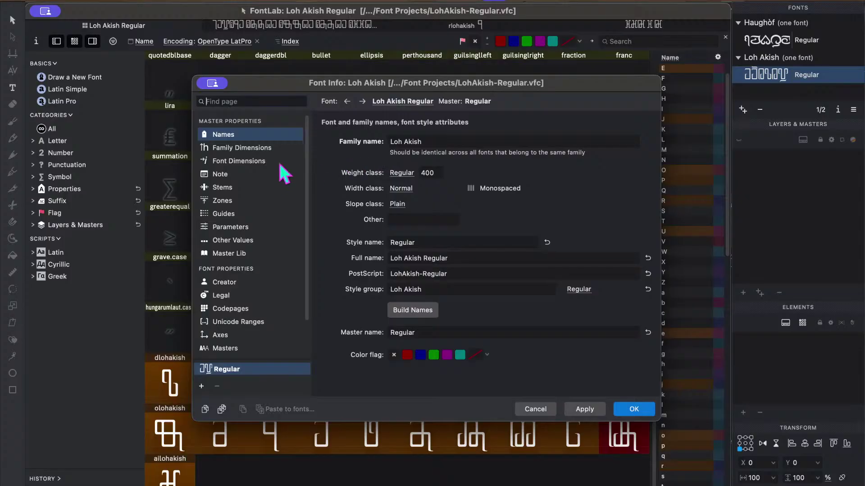
click(252, 149)
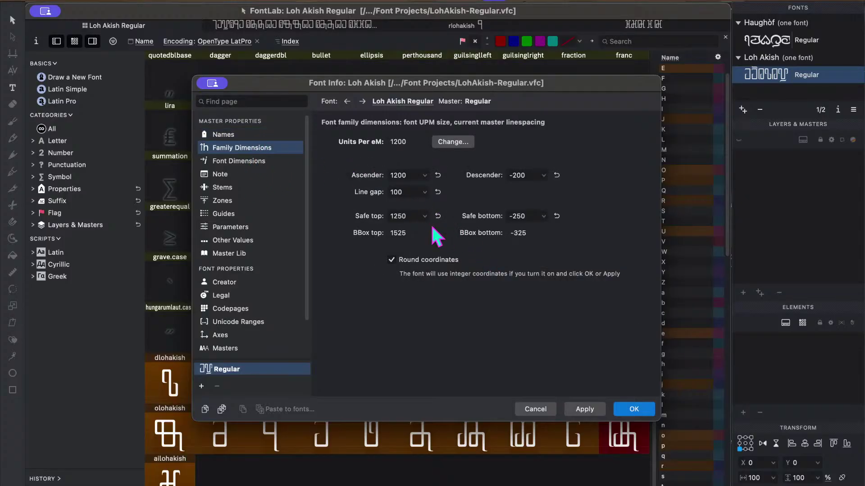
click(536, 409)
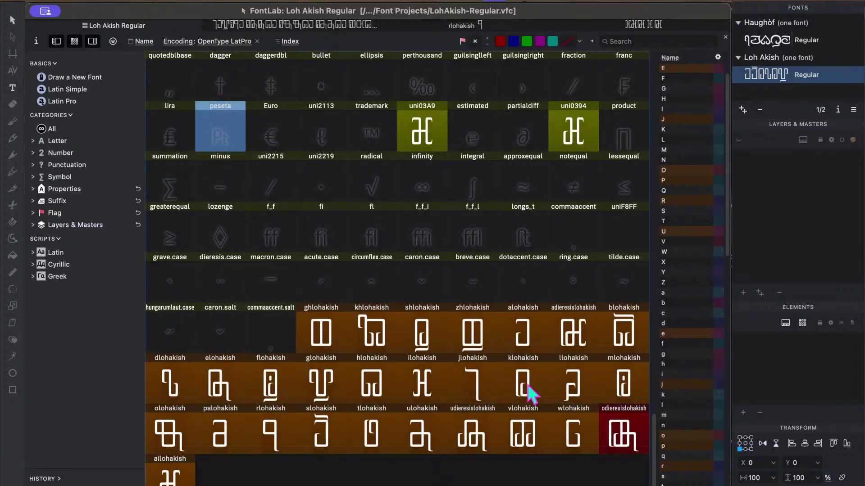
Increase the Ascender value in the Family Dimensions of Loh Akish Regular and accept the change.
click(530, 386)
click(443, 289)
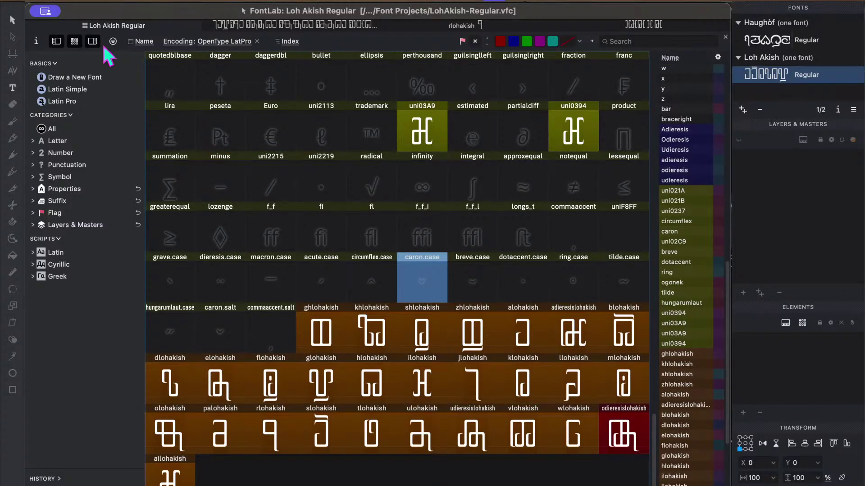
click(36, 41)
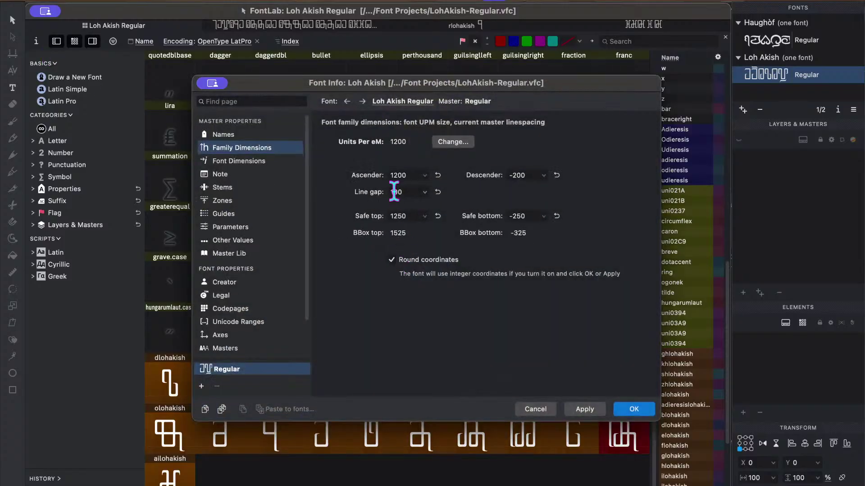
double_click(396, 174)
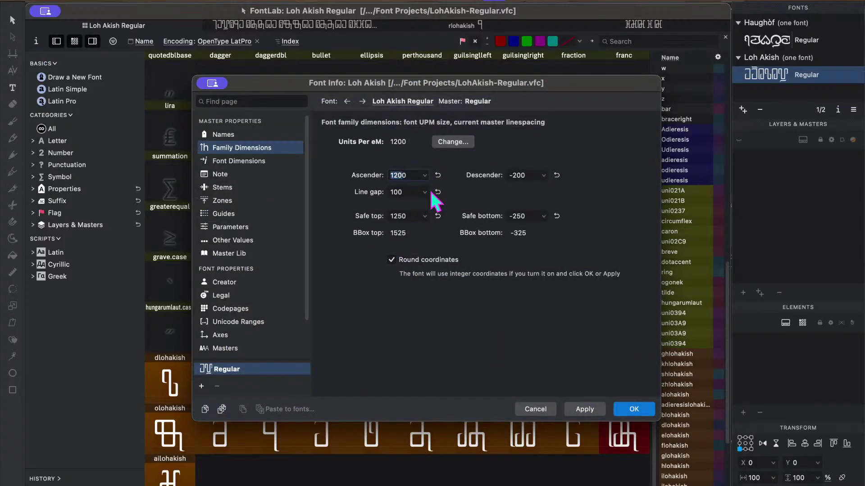
text(40)
text(1)
click(415, 174)
click(634, 409)
click(433, 245)
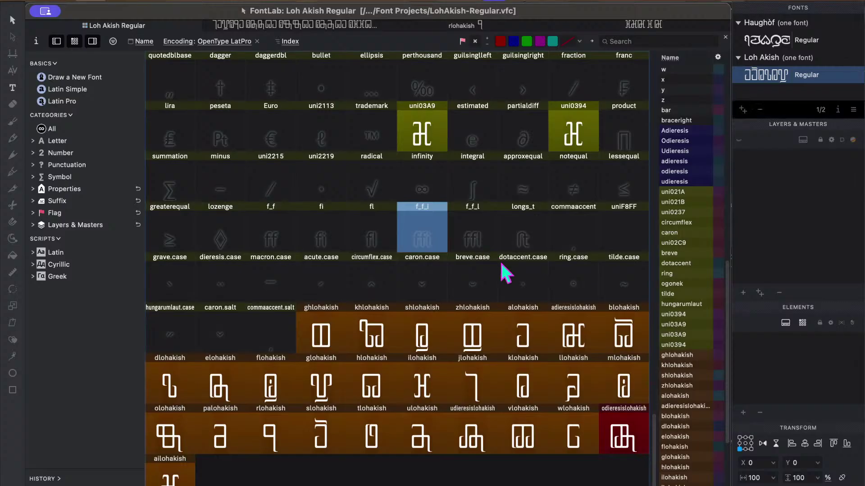
Switch to the sample text starting with jagmra and examine the vertical spacing between its lines of glyphs.
click(299, 25)
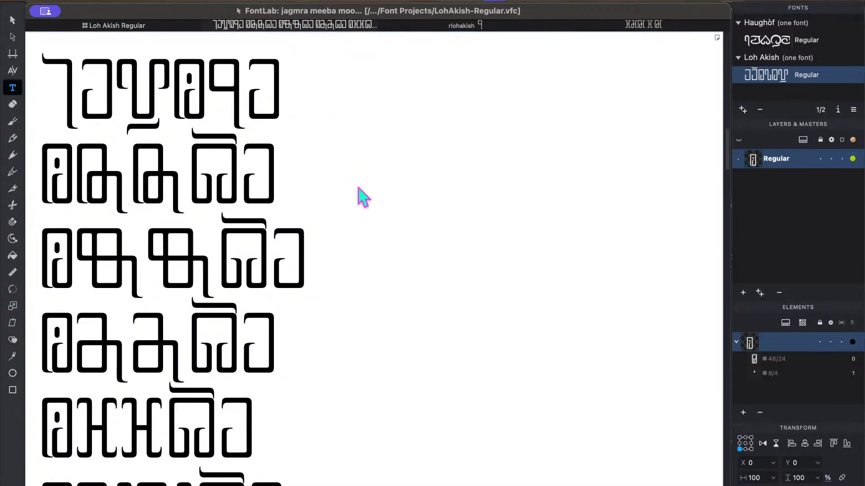
scroll(359, 195, down, 5)
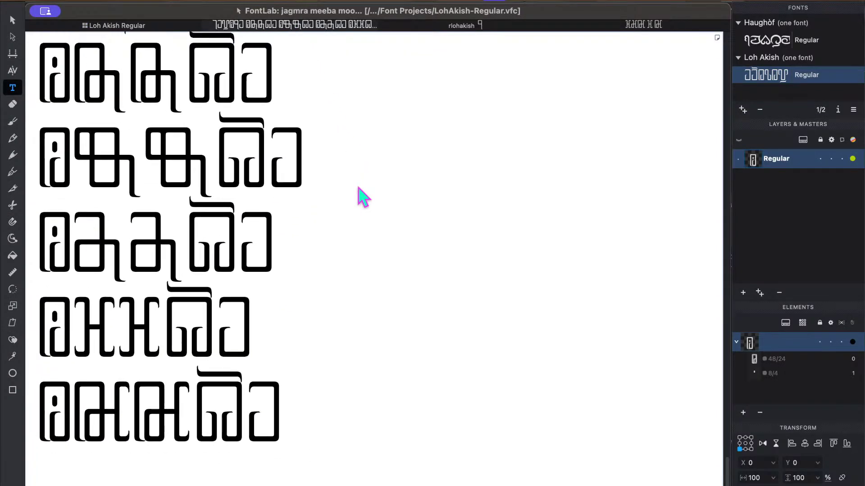
scroll(363, 197, up, 5)
scroll(357, 192, down, 2)
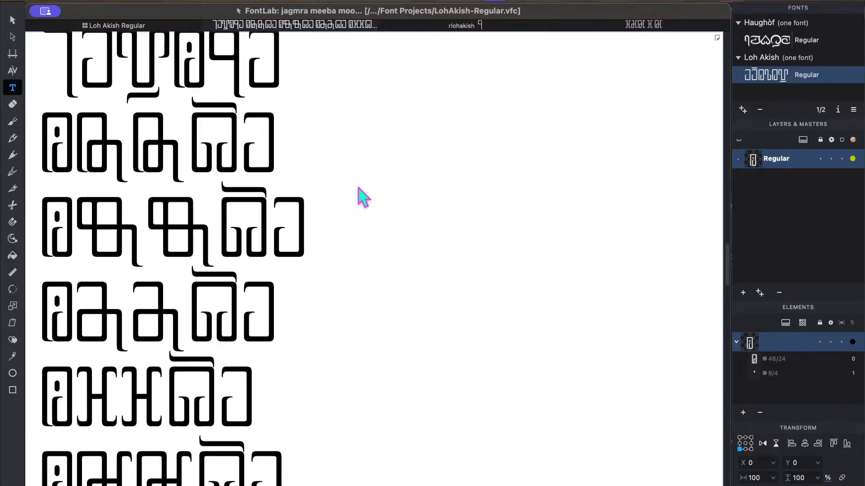
scroll(357, 193, up, 2)
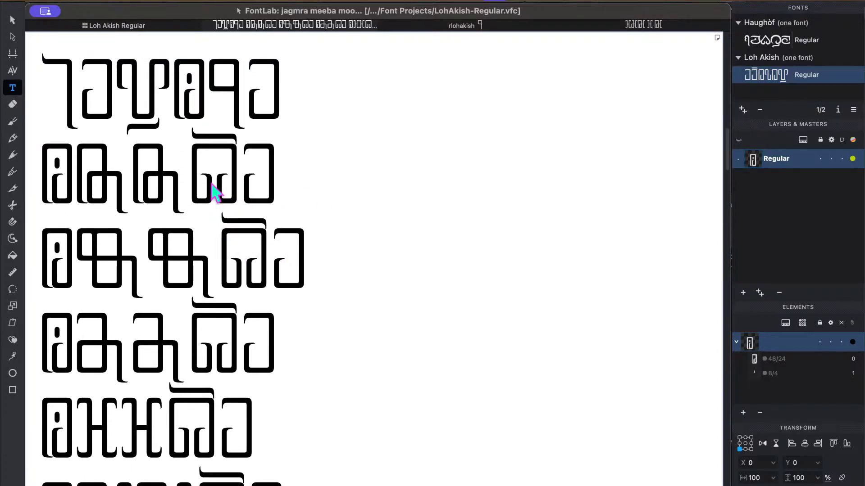
Try inserting an o glyph before the b in the sample word meeba, and remove it again.
click(186, 183)
text(o)
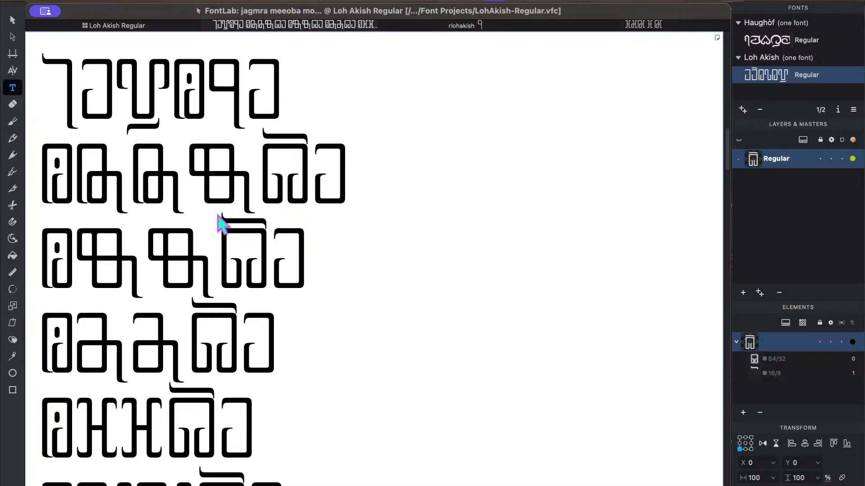
key(BackSpace)
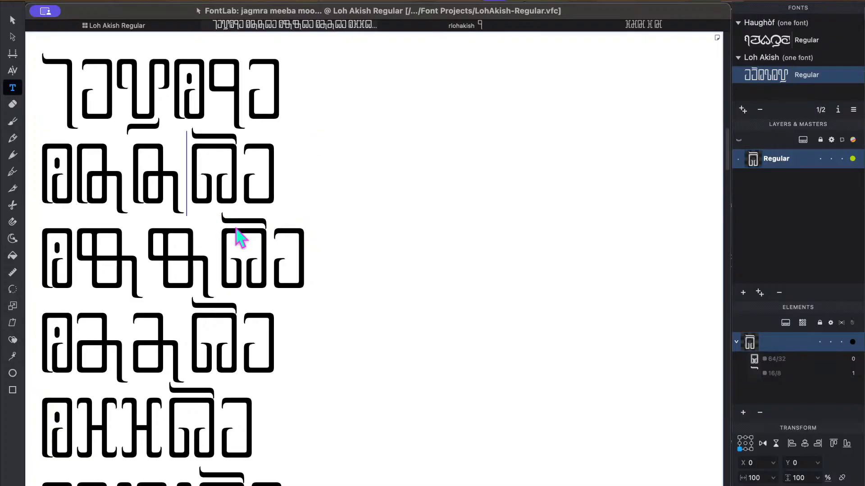
Delete both o glyphs and the spaces between m and b in the third sample word, leaving mba.
double_click(170, 251)
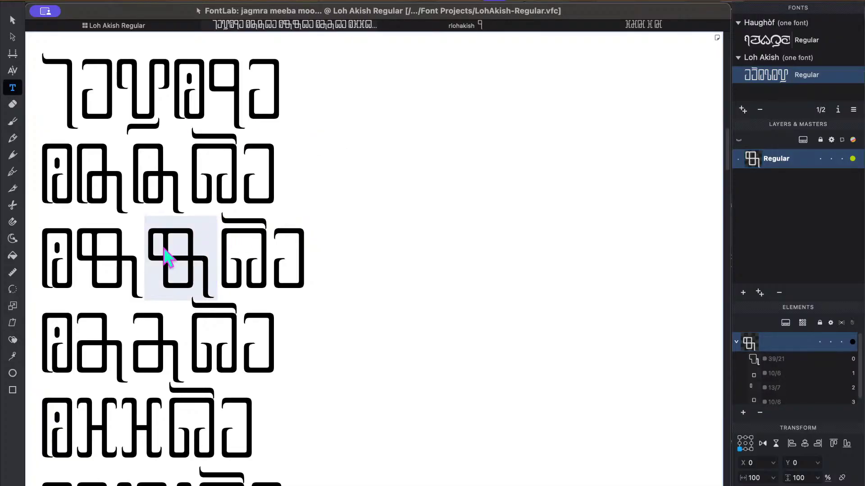
key(BackSpace)
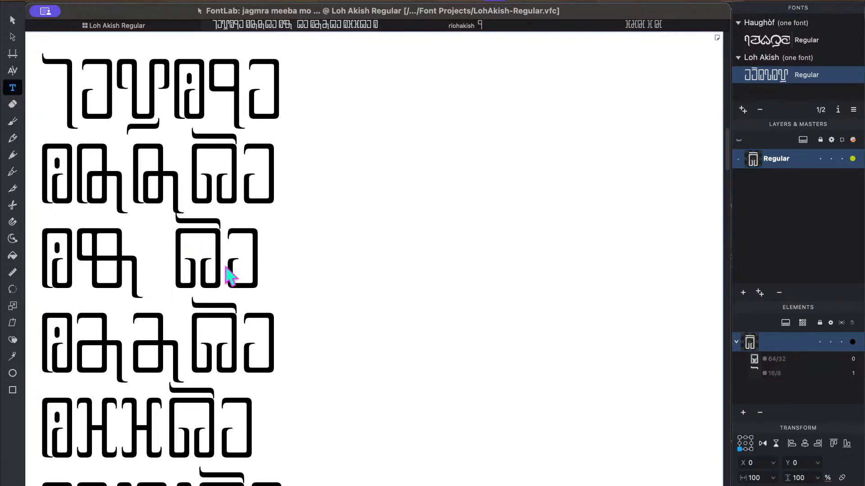
key(BackSpace)
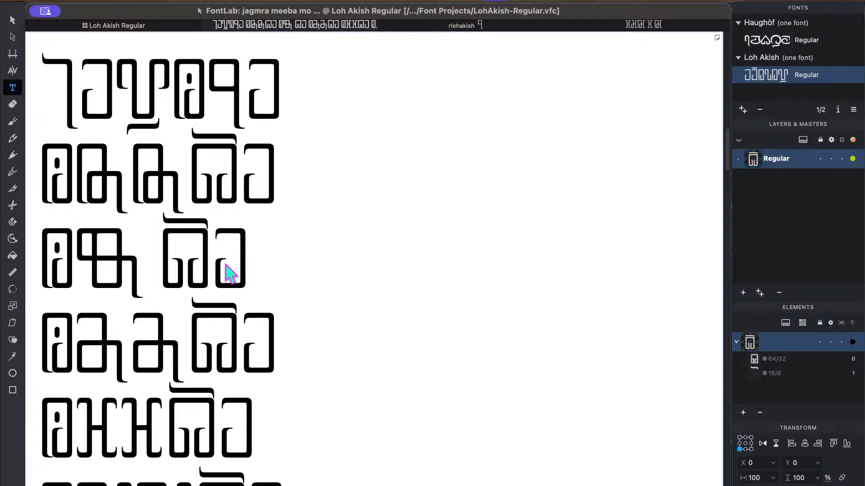
key(BackSpace)
key(BackSpace)
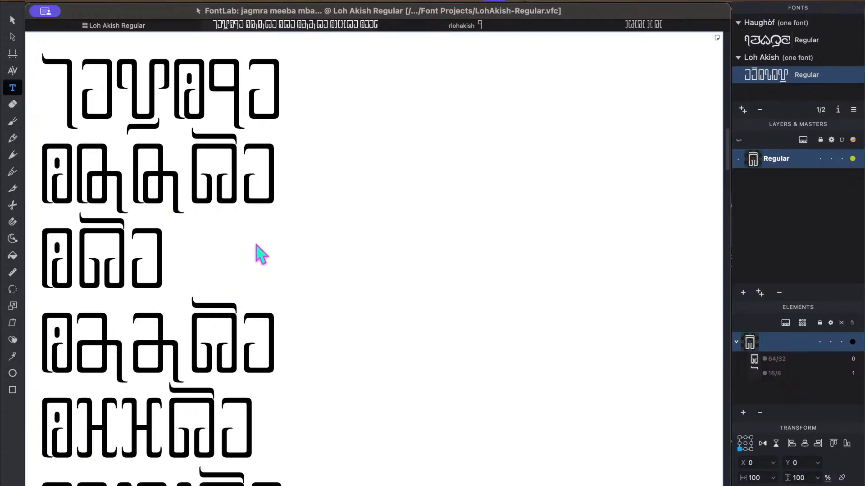
Review the remaining sample words, and return to the font overview to inspect the uni03A9 glyph.
scroll(253, 264, down, 3)
scroll(242, 270, up, 3)
scroll(242, 271, down, 5)
scroll(242, 271, up, 3)
scroll(216, 195, down, 3)
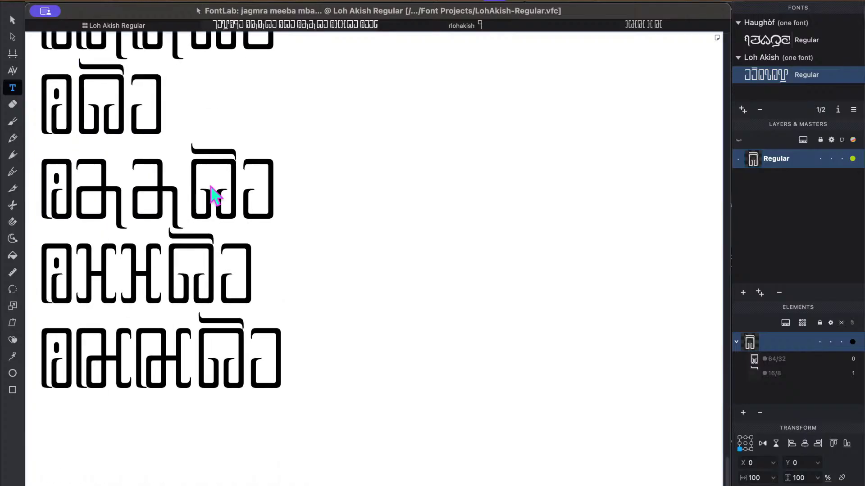
click(116, 26)
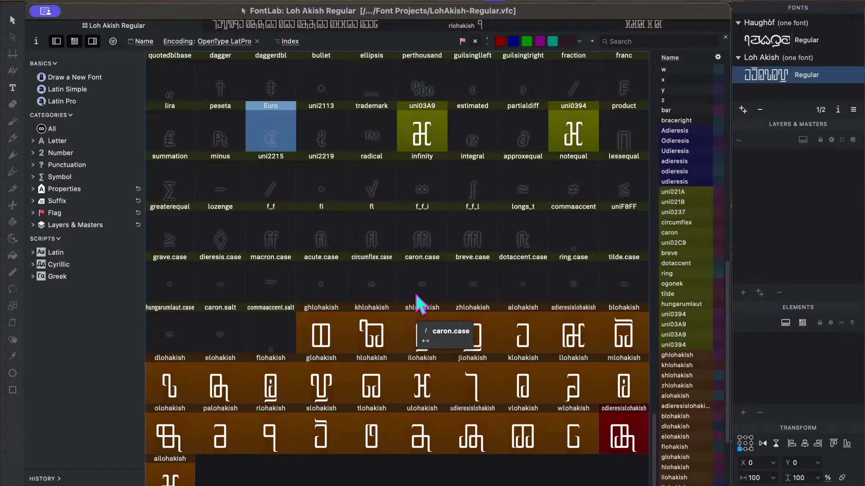
click(423, 130)
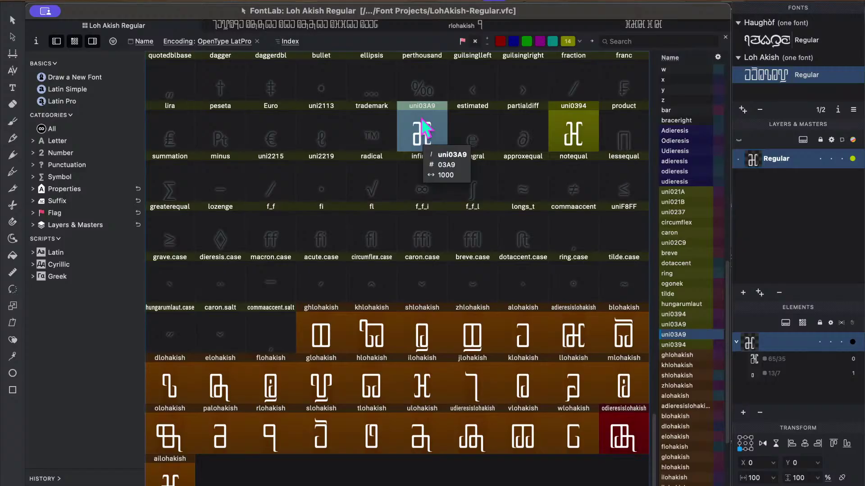
Switch to the YouTube live chat window to check the viewers' messages, and return to the FontLab font overview.
key(ctrl+Up)
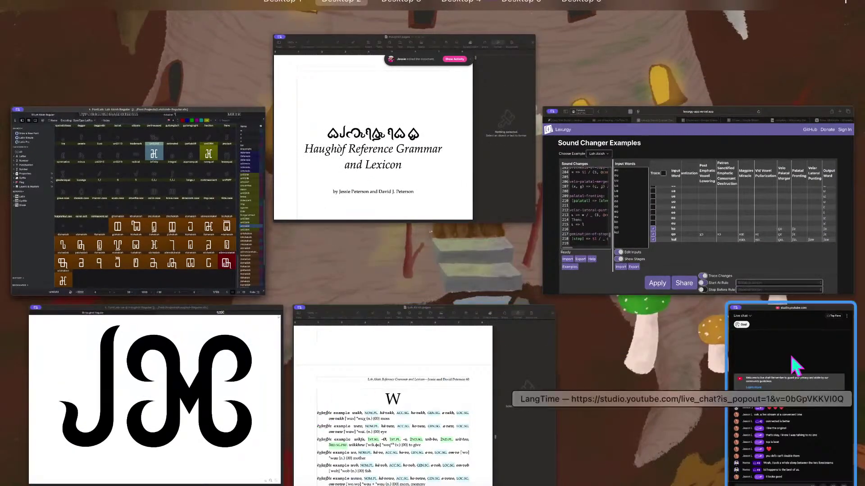
click(797, 363)
click(330, 162)
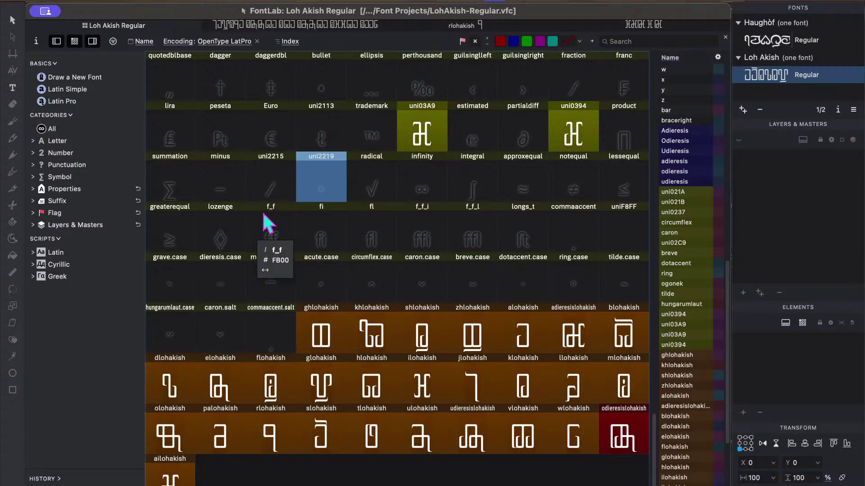
key(ctrl+Up)
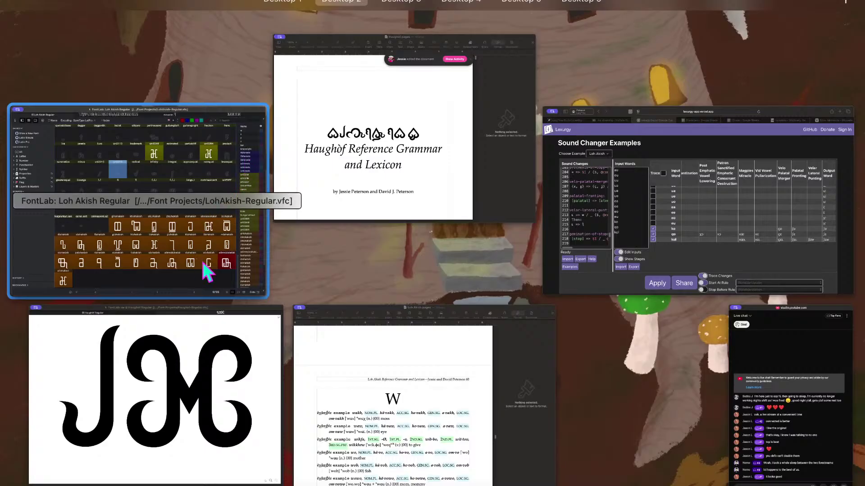
click(224, 206)
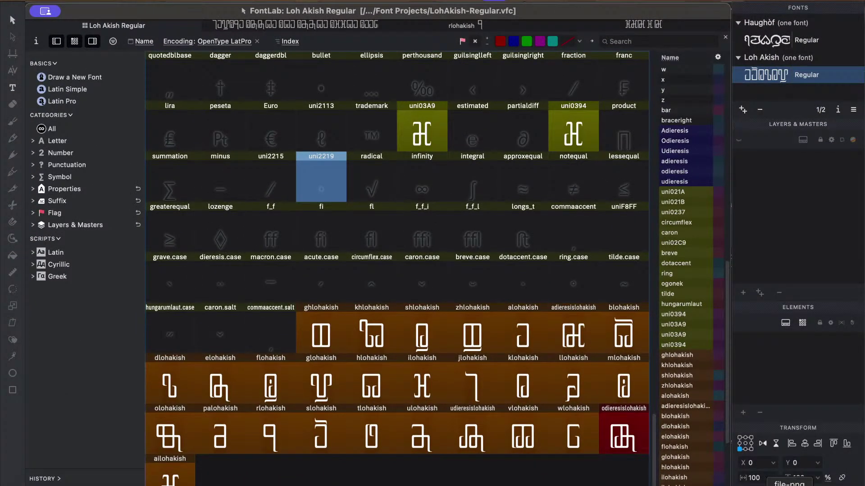
Switch to OBS, bring up the YouTube live chat beside it, and reveal the Basic scene in the scene list.
click(767, 485)
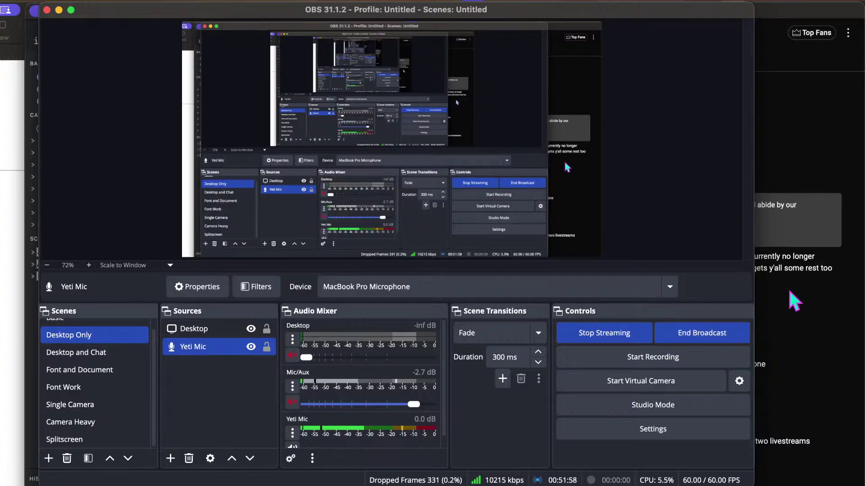
click(793, 301)
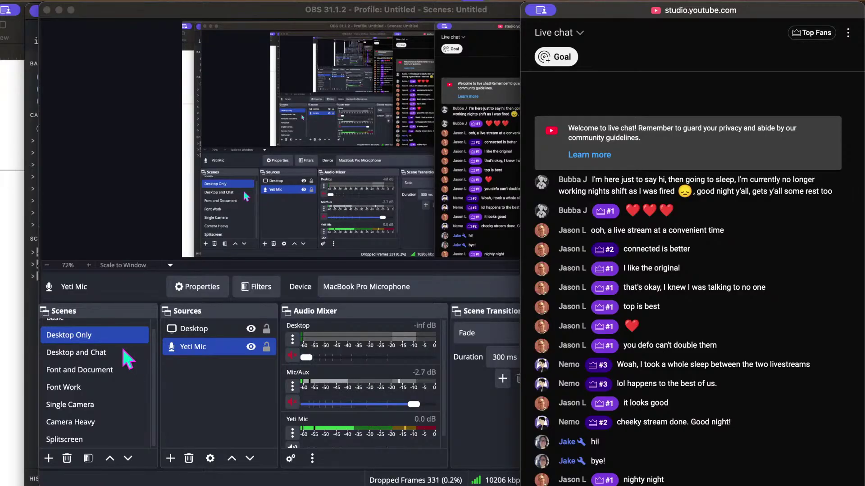
scroll(97, 349, up, 1)
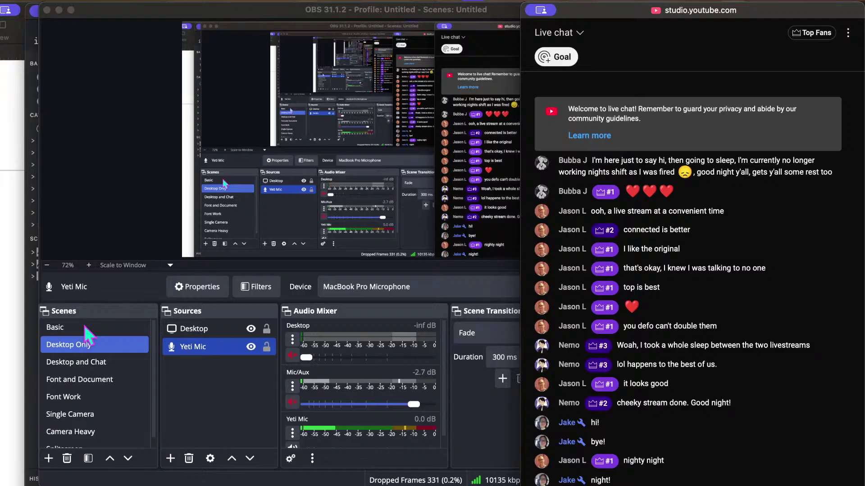